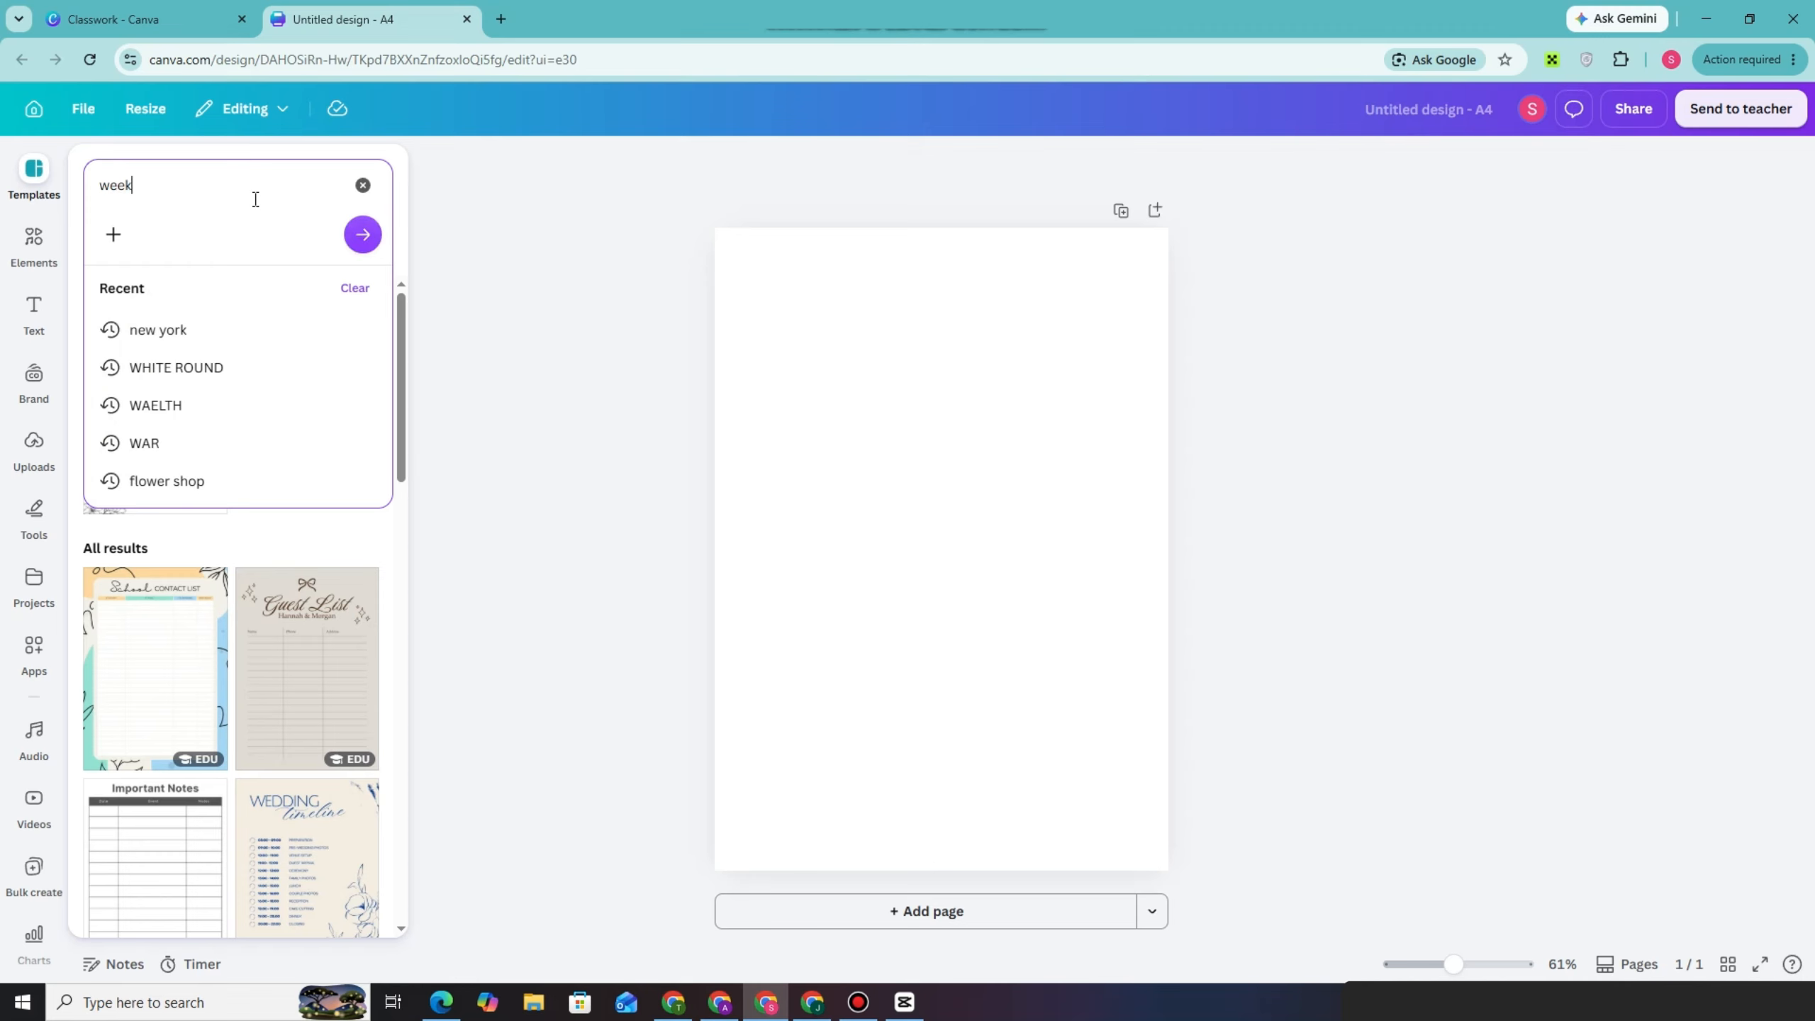
Search the templates for "weekly" and apply the Beige Minimalist Weekly Task Planner to the blank page
{"action": "key", "text": "Return"}
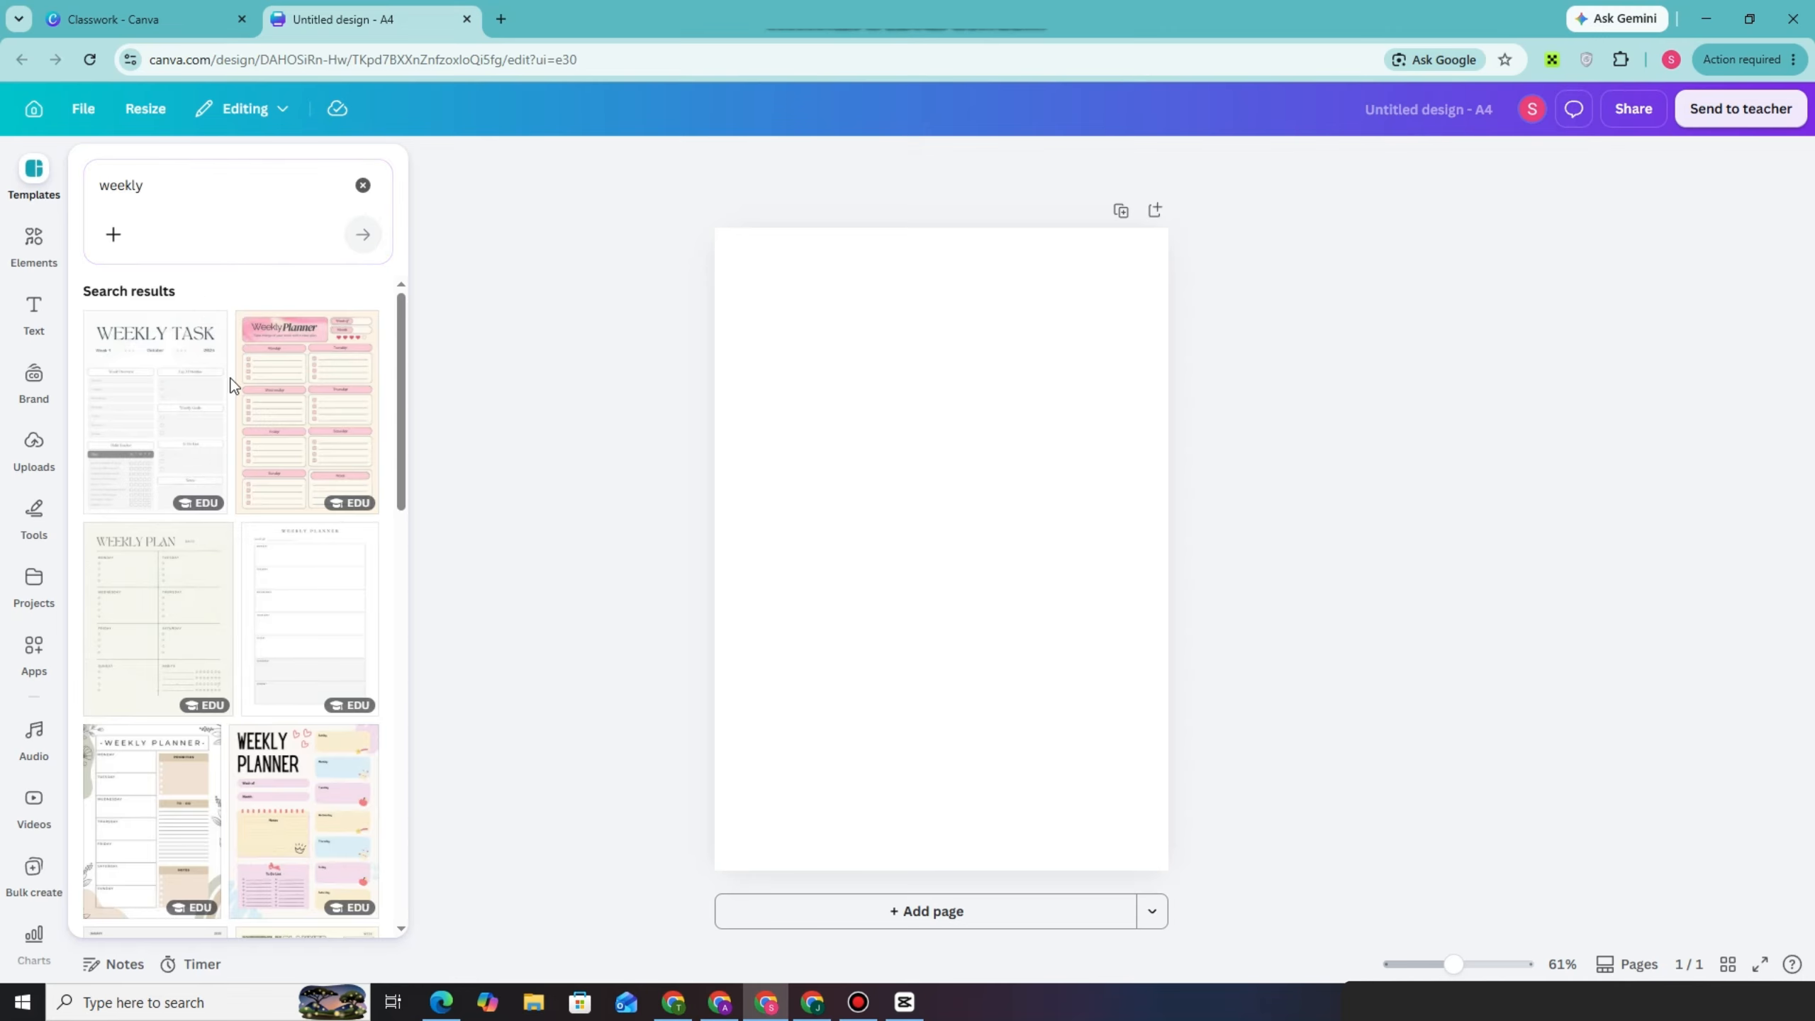
{"action": "left_click", "coordinate": [184, 397]}
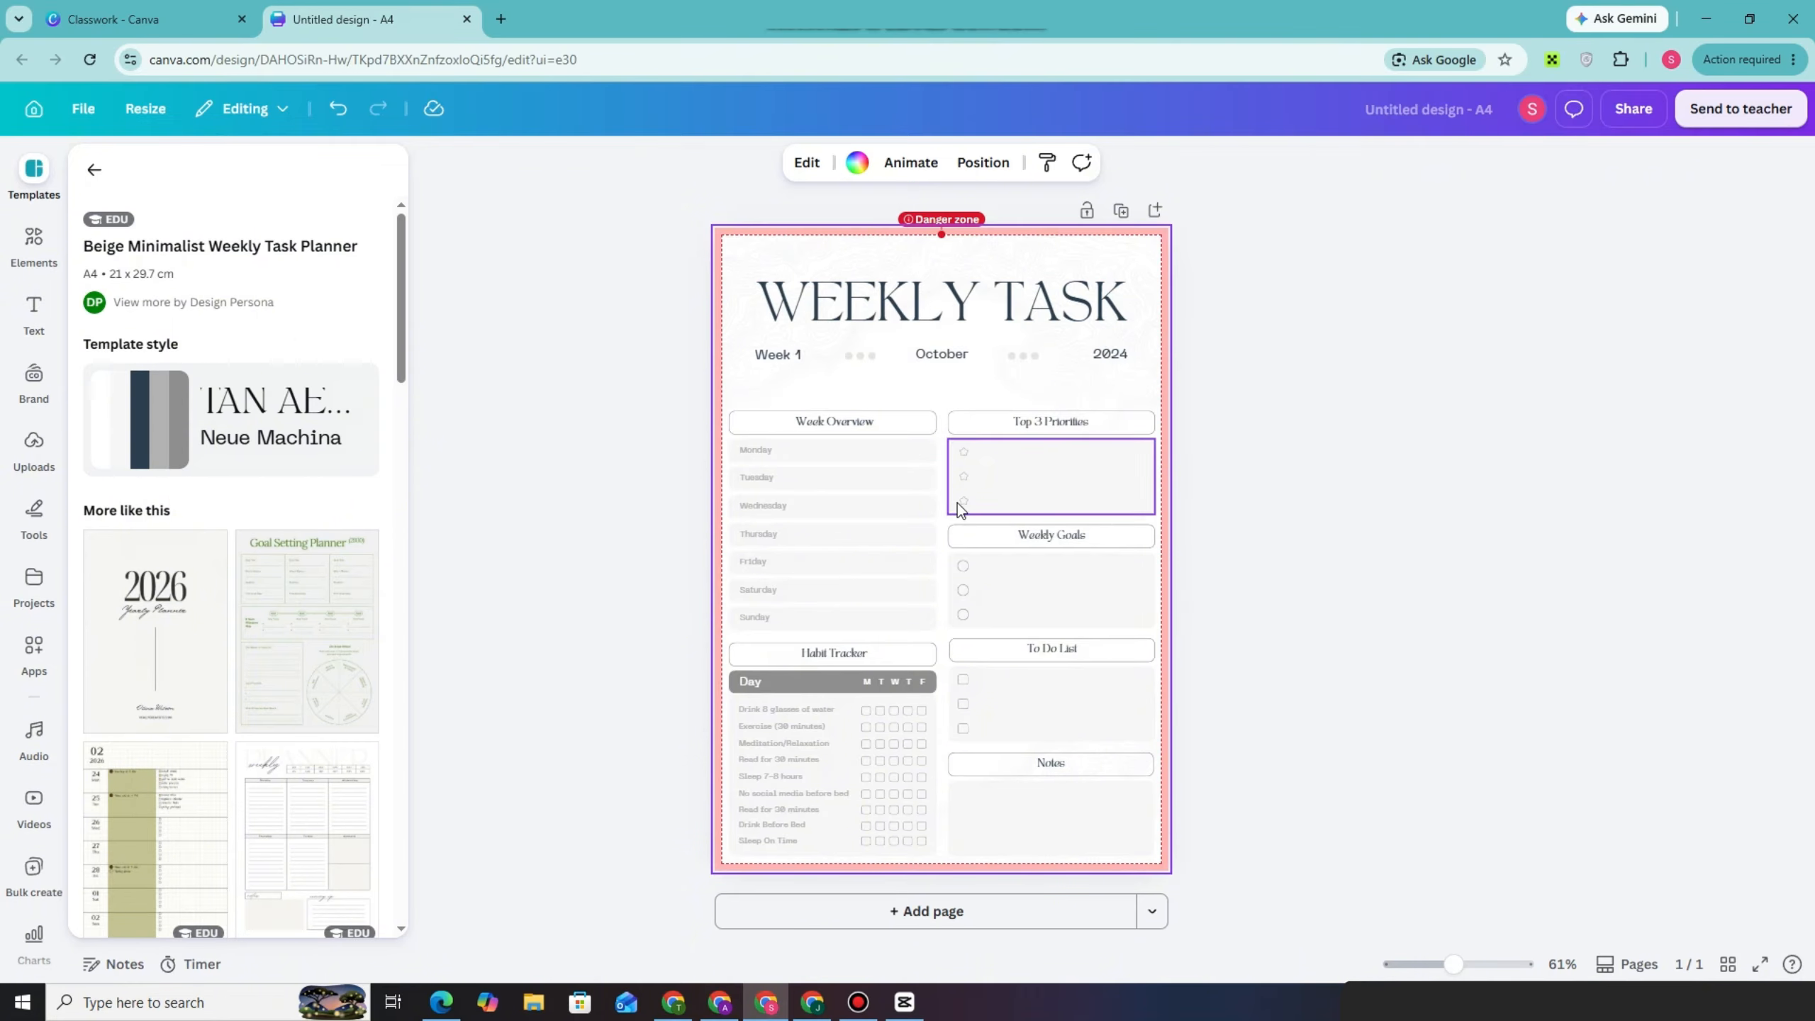
Change the gray of the background graphic behind the WEEKLY TASK heading to light purple
{"action": "left_click", "coordinate": [792, 252]}
{"action": "left_click", "coordinate": [747, 164]}
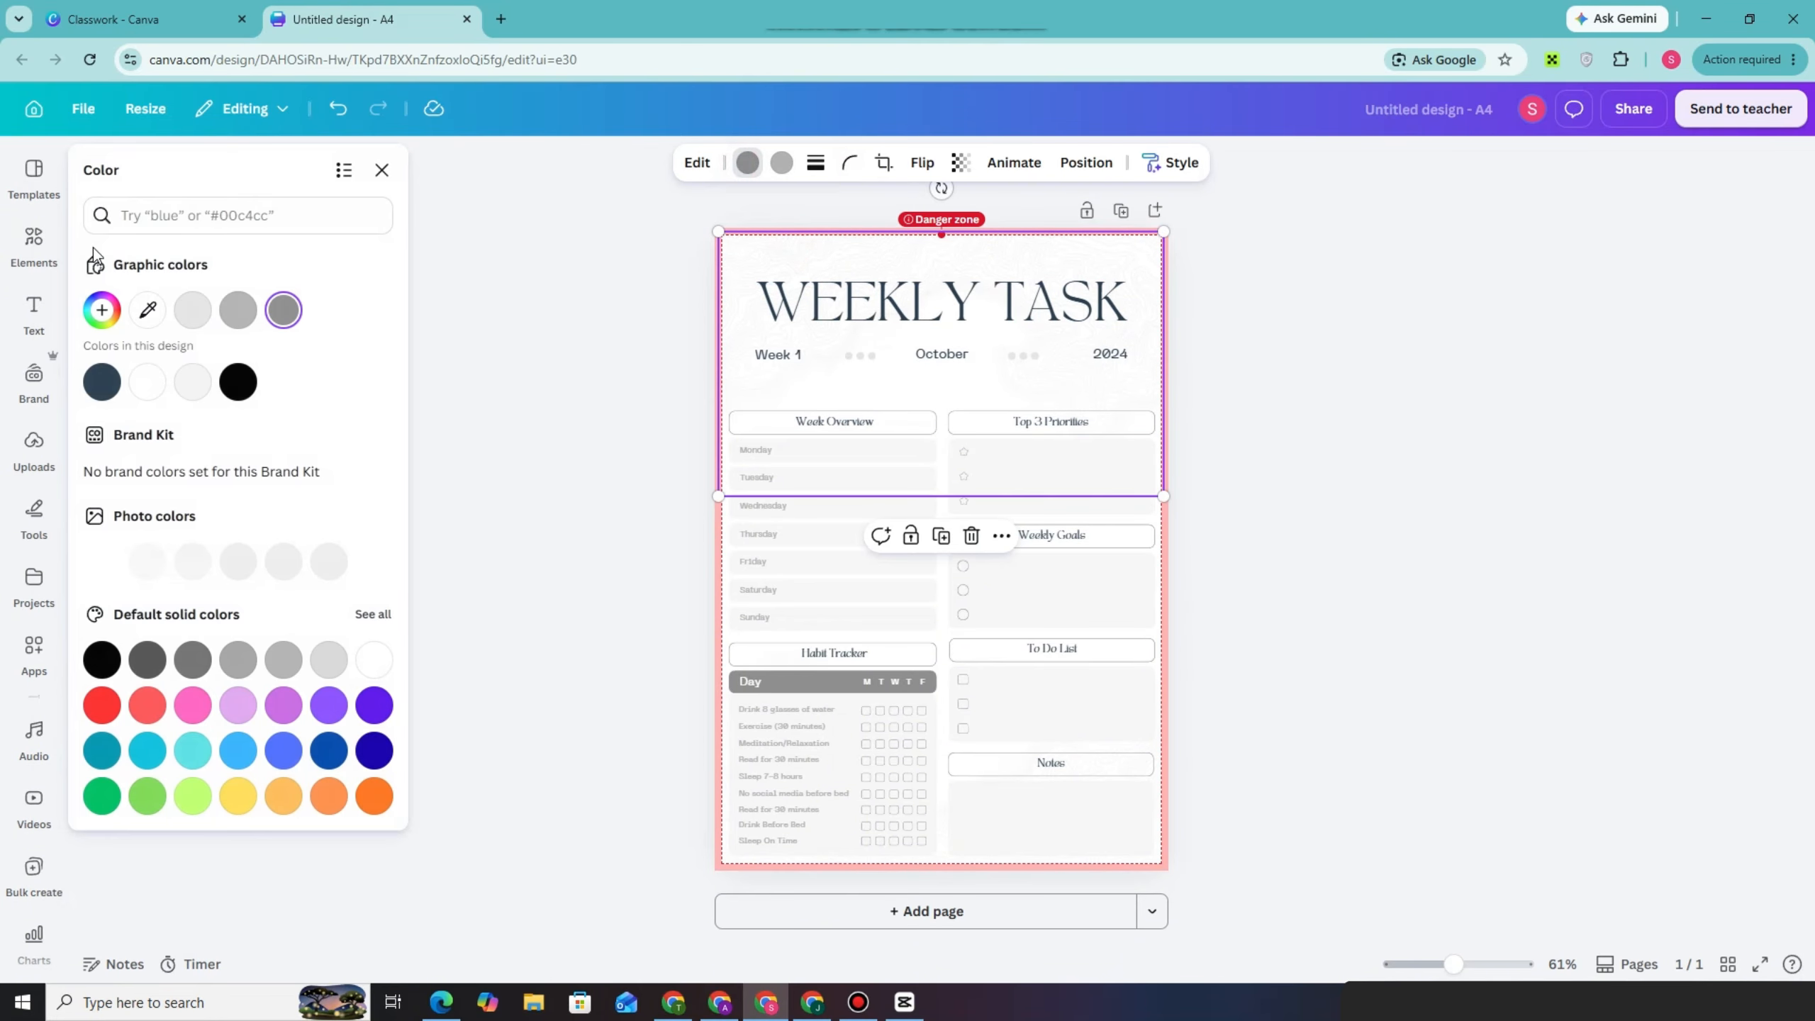
{"action": "left_click", "coordinate": [282, 704]}
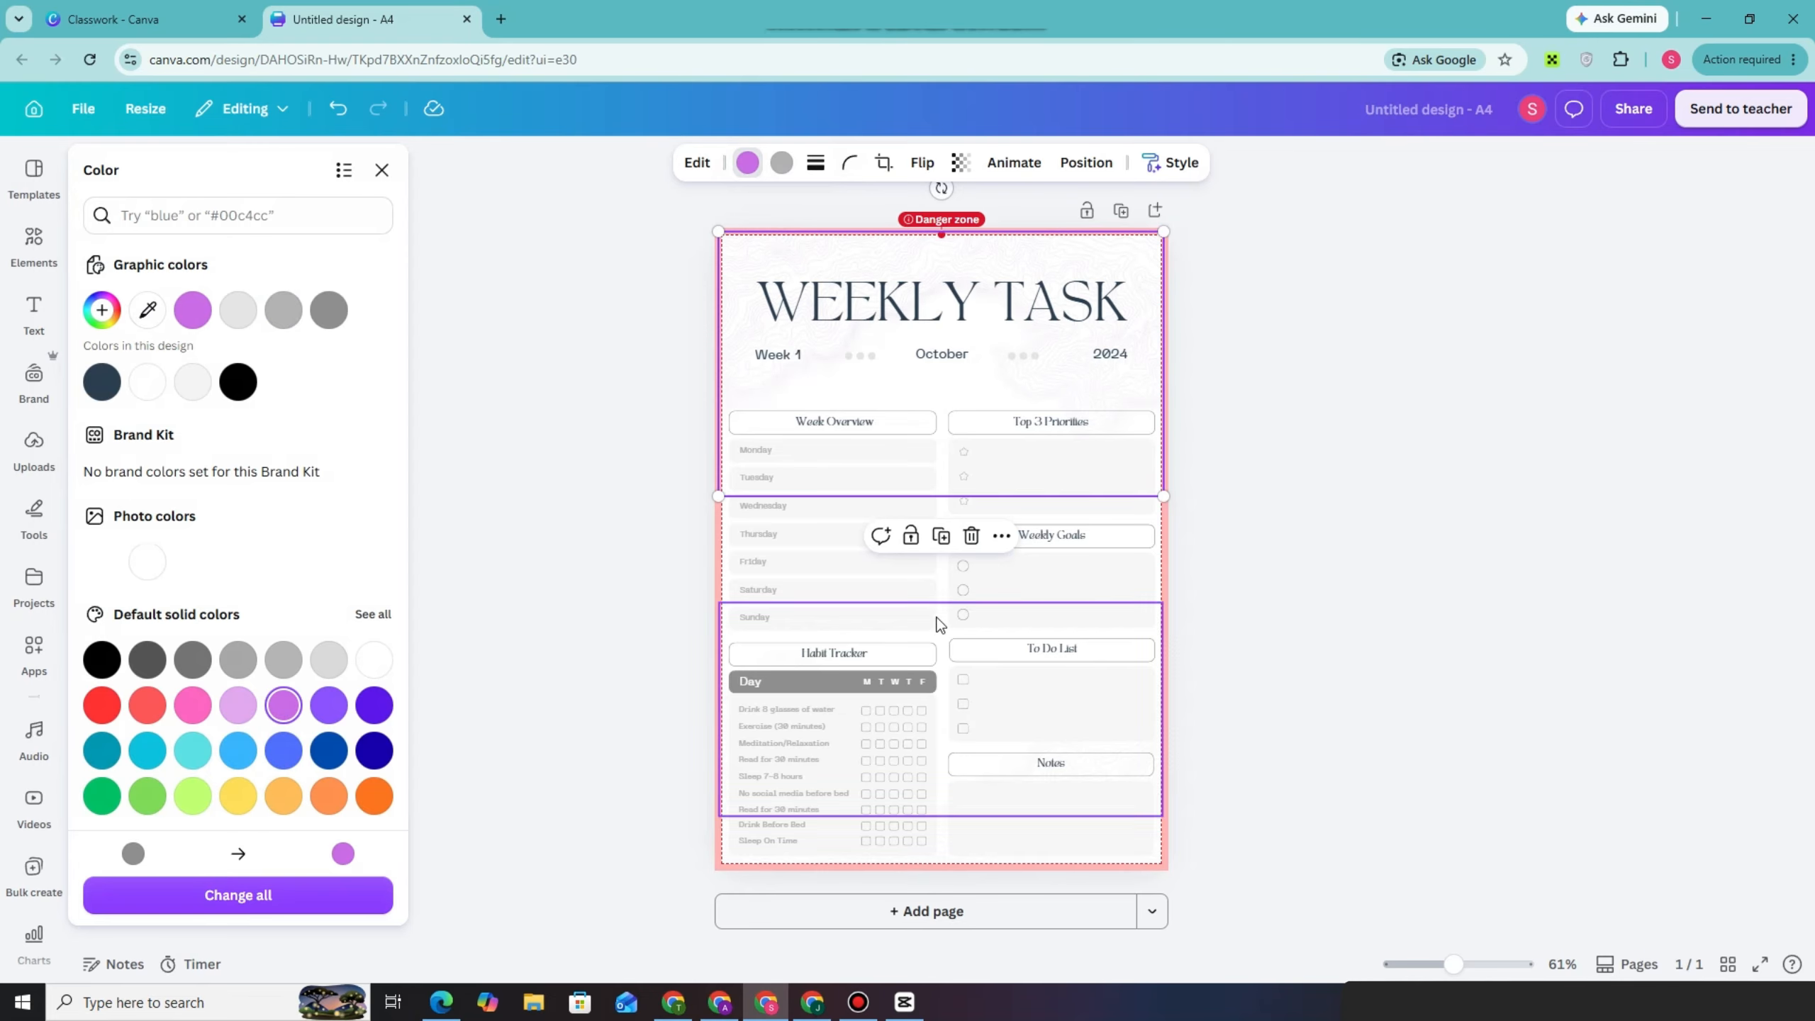
Add a blank page to the design and browse planner templates similar to the weekly task planner
{"action": "left_click", "coordinate": [30, 273]}
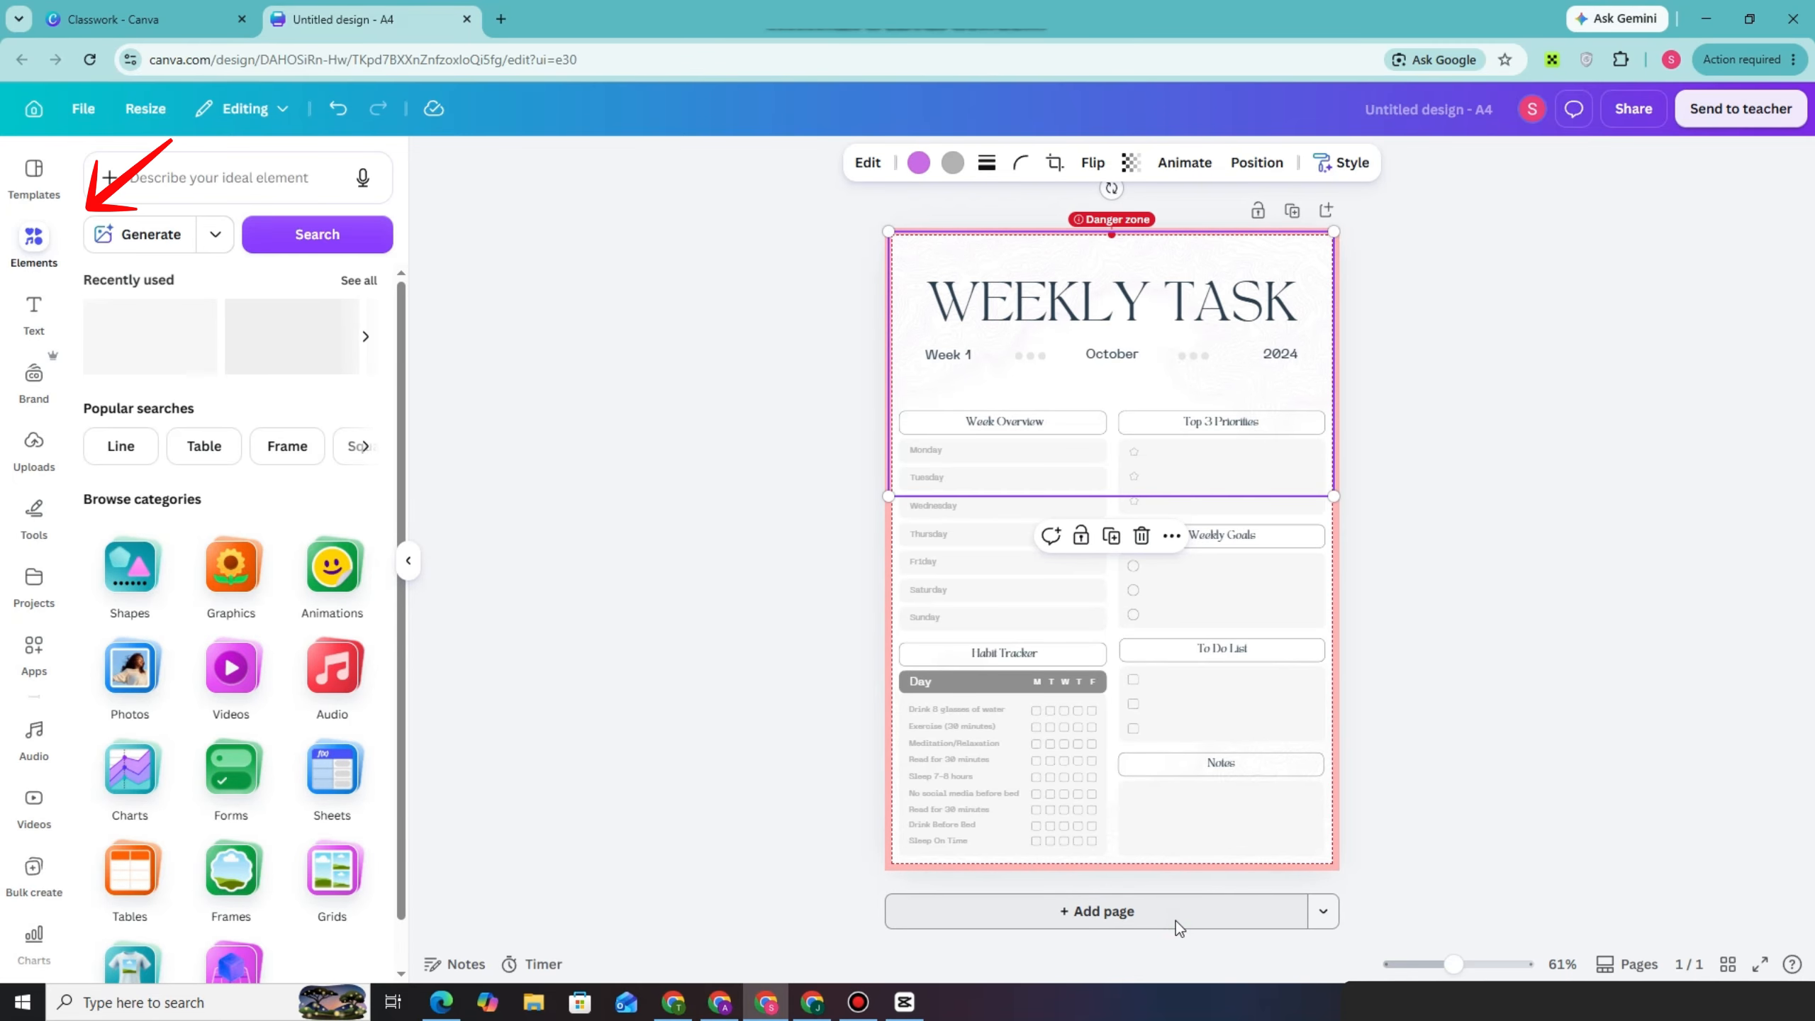
{"action": "left_click", "coordinate": [1153, 914]}
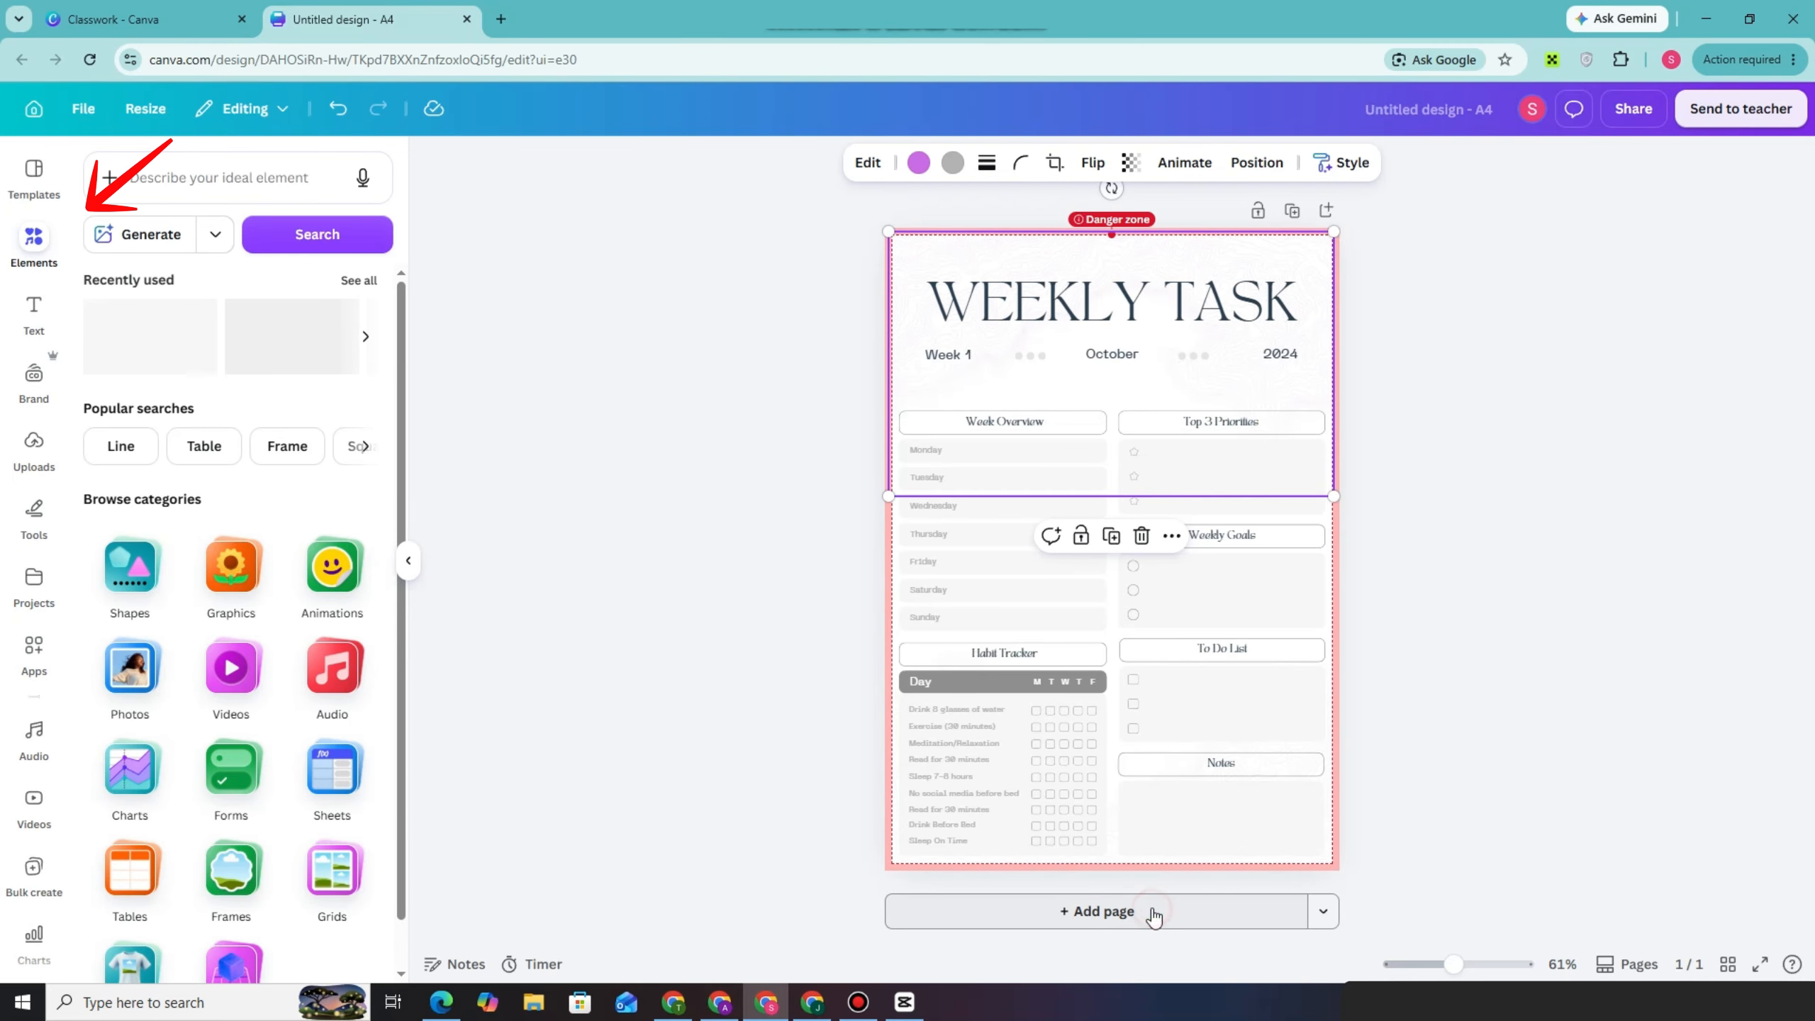
{"action": "left_click", "coordinate": [34, 179]}
{"action": "scroll", "coordinate": [284, 670], "scroll_direction": "down", "scroll_amount": 5}
{"action": "scroll", "coordinate": [283, 670], "scroll_direction": "down", "scroll_amount": 3}
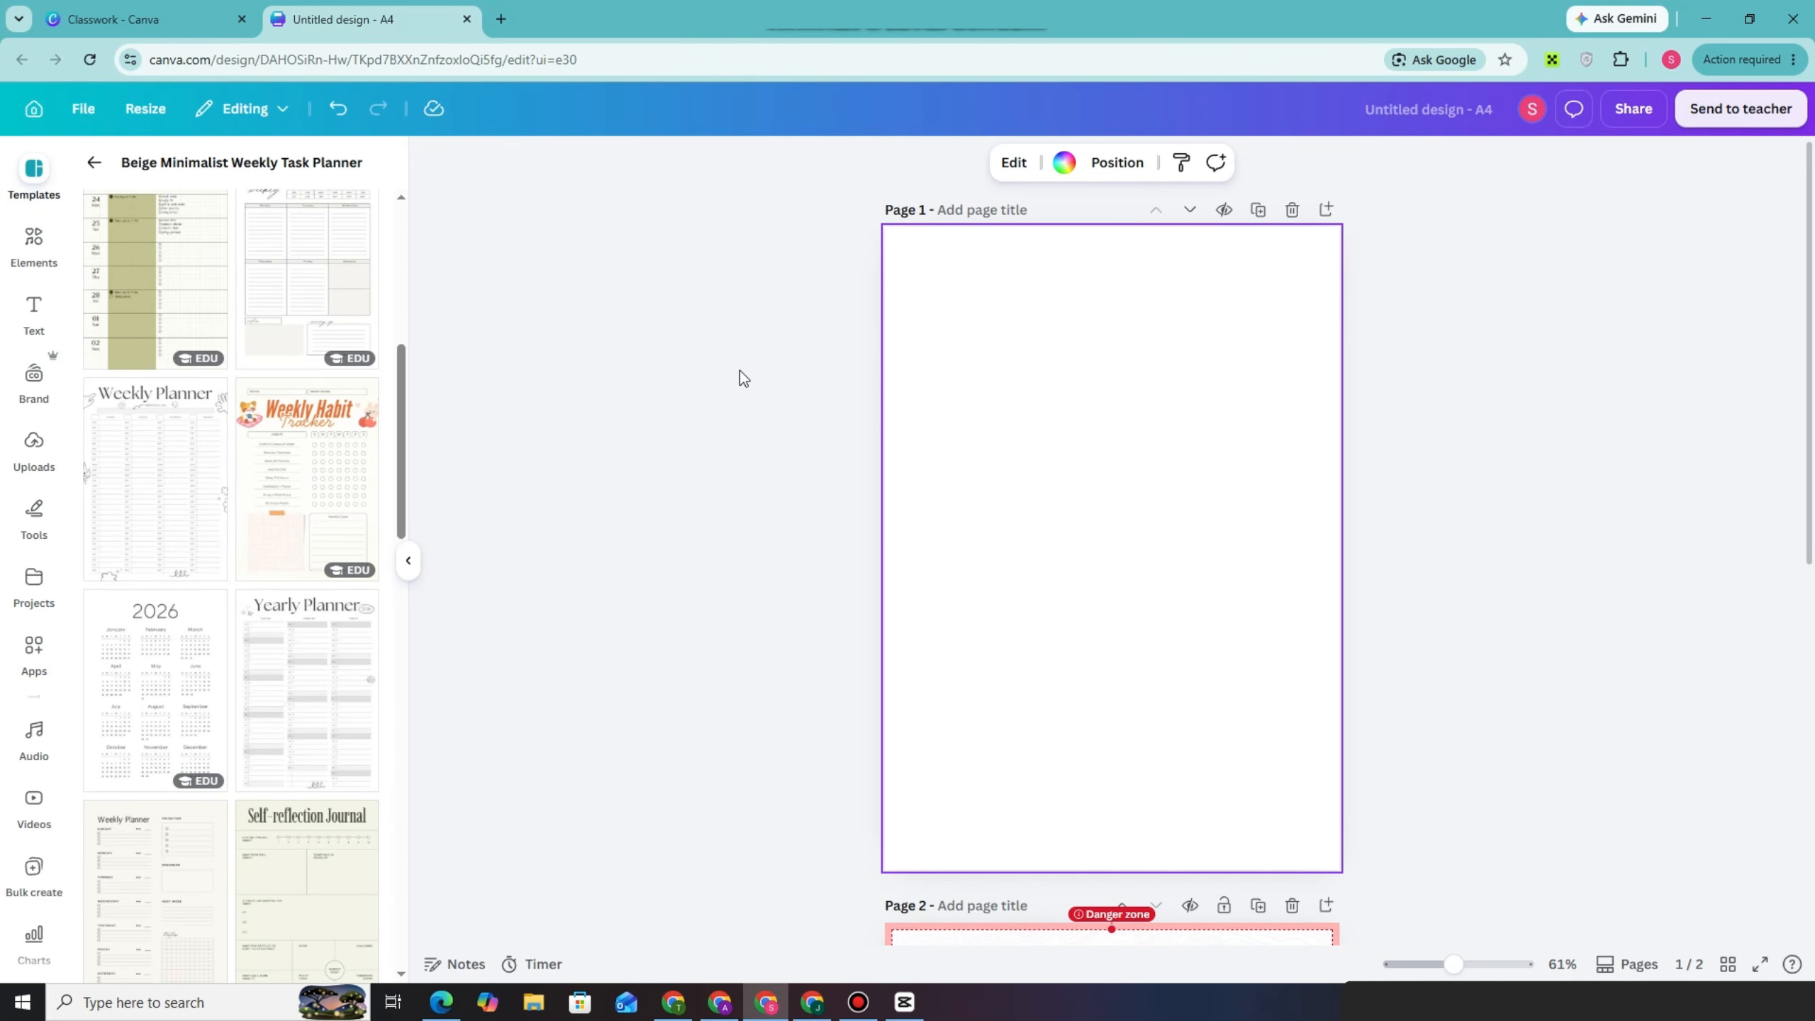
{"action": "scroll", "coordinate": [279, 658], "scroll_direction": "down", "scroll_amount": 4}
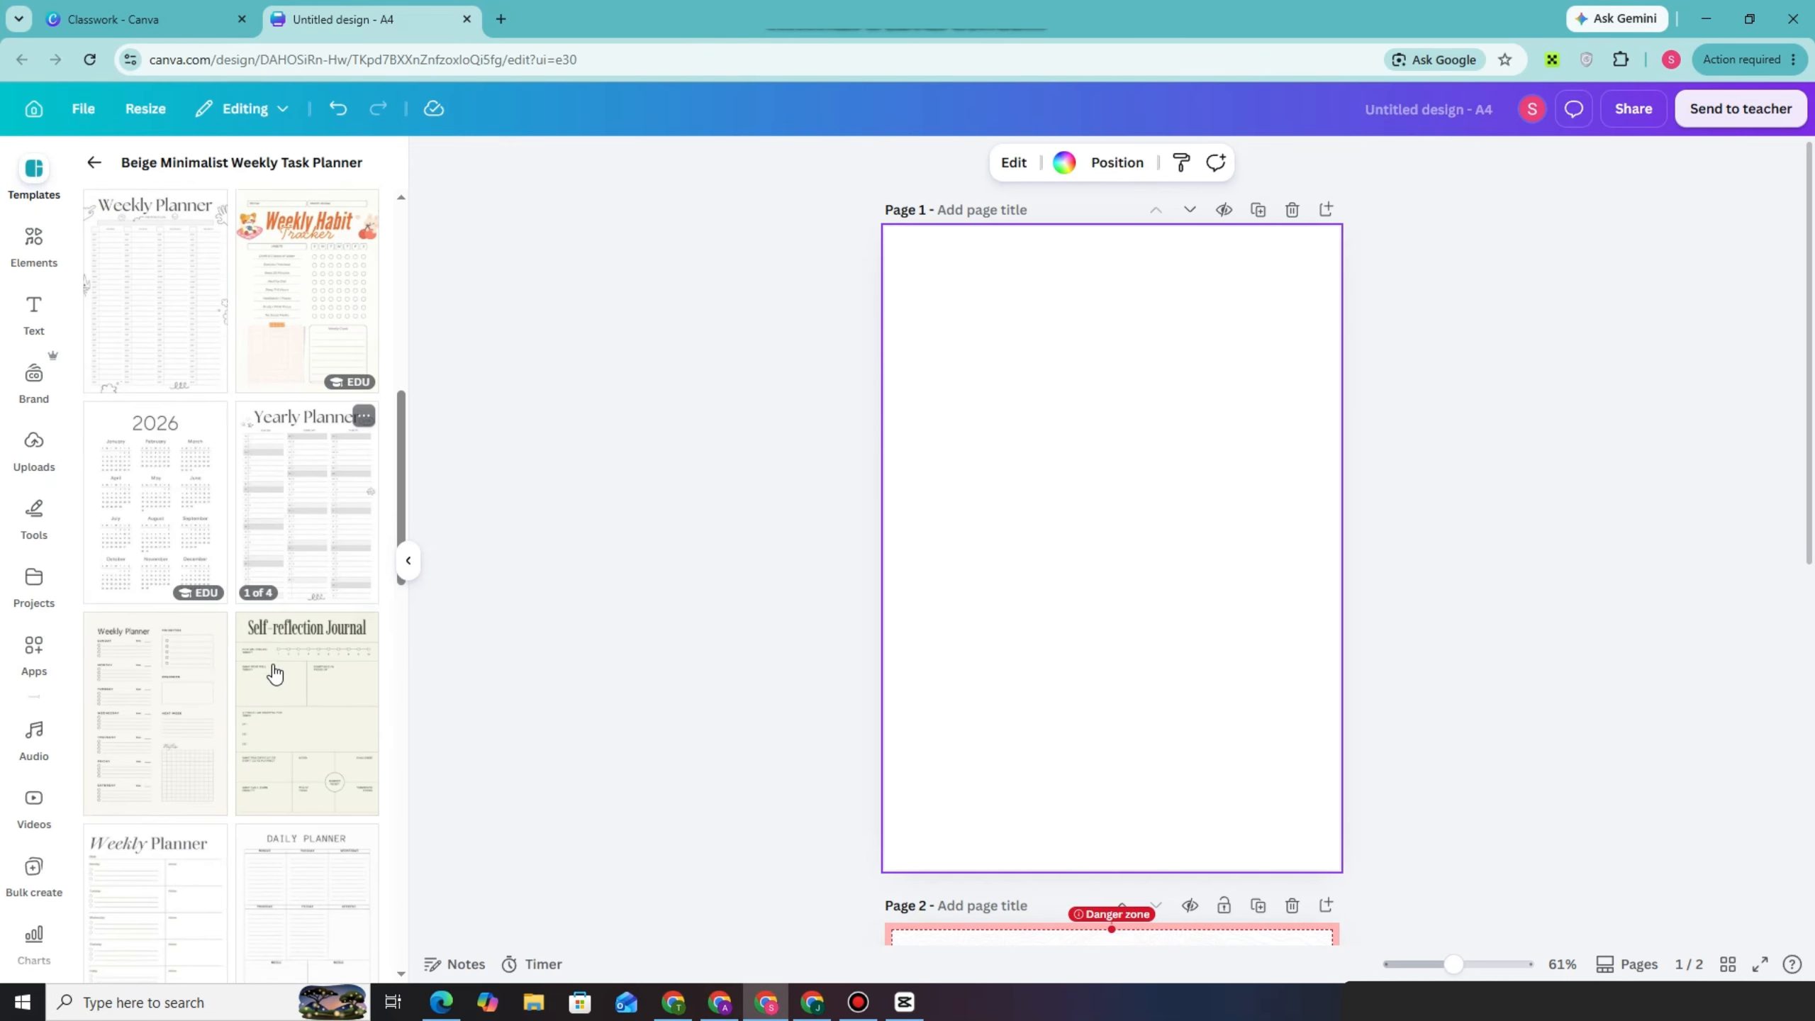
Search the templates for "daily" and apply the Green Minimalist Daily Journal Planner to the blank page
{"action": "left_click", "coordinate": [96, 166]}
{"action": "left_click", "coordinate": [153, 188]}
{"action": "type", "text": "d"}
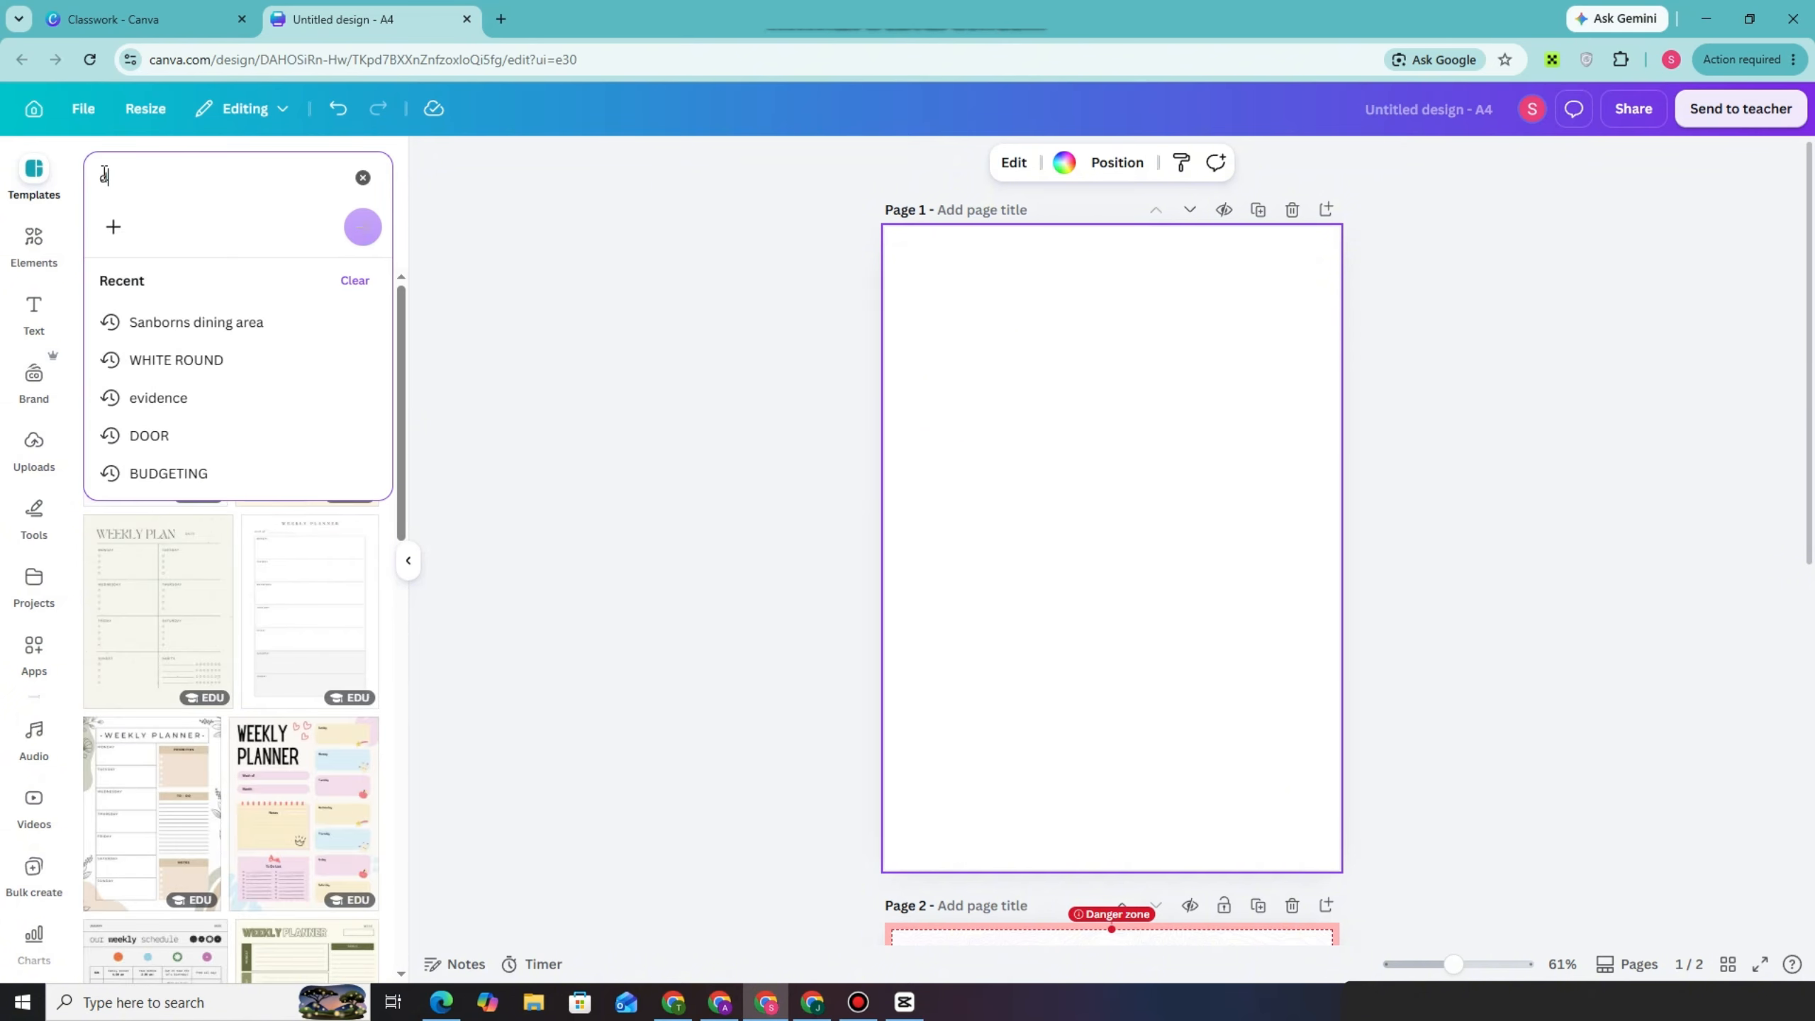
{"action": "type", "text": "aily"}
{"action": "key", "text": "Return"}
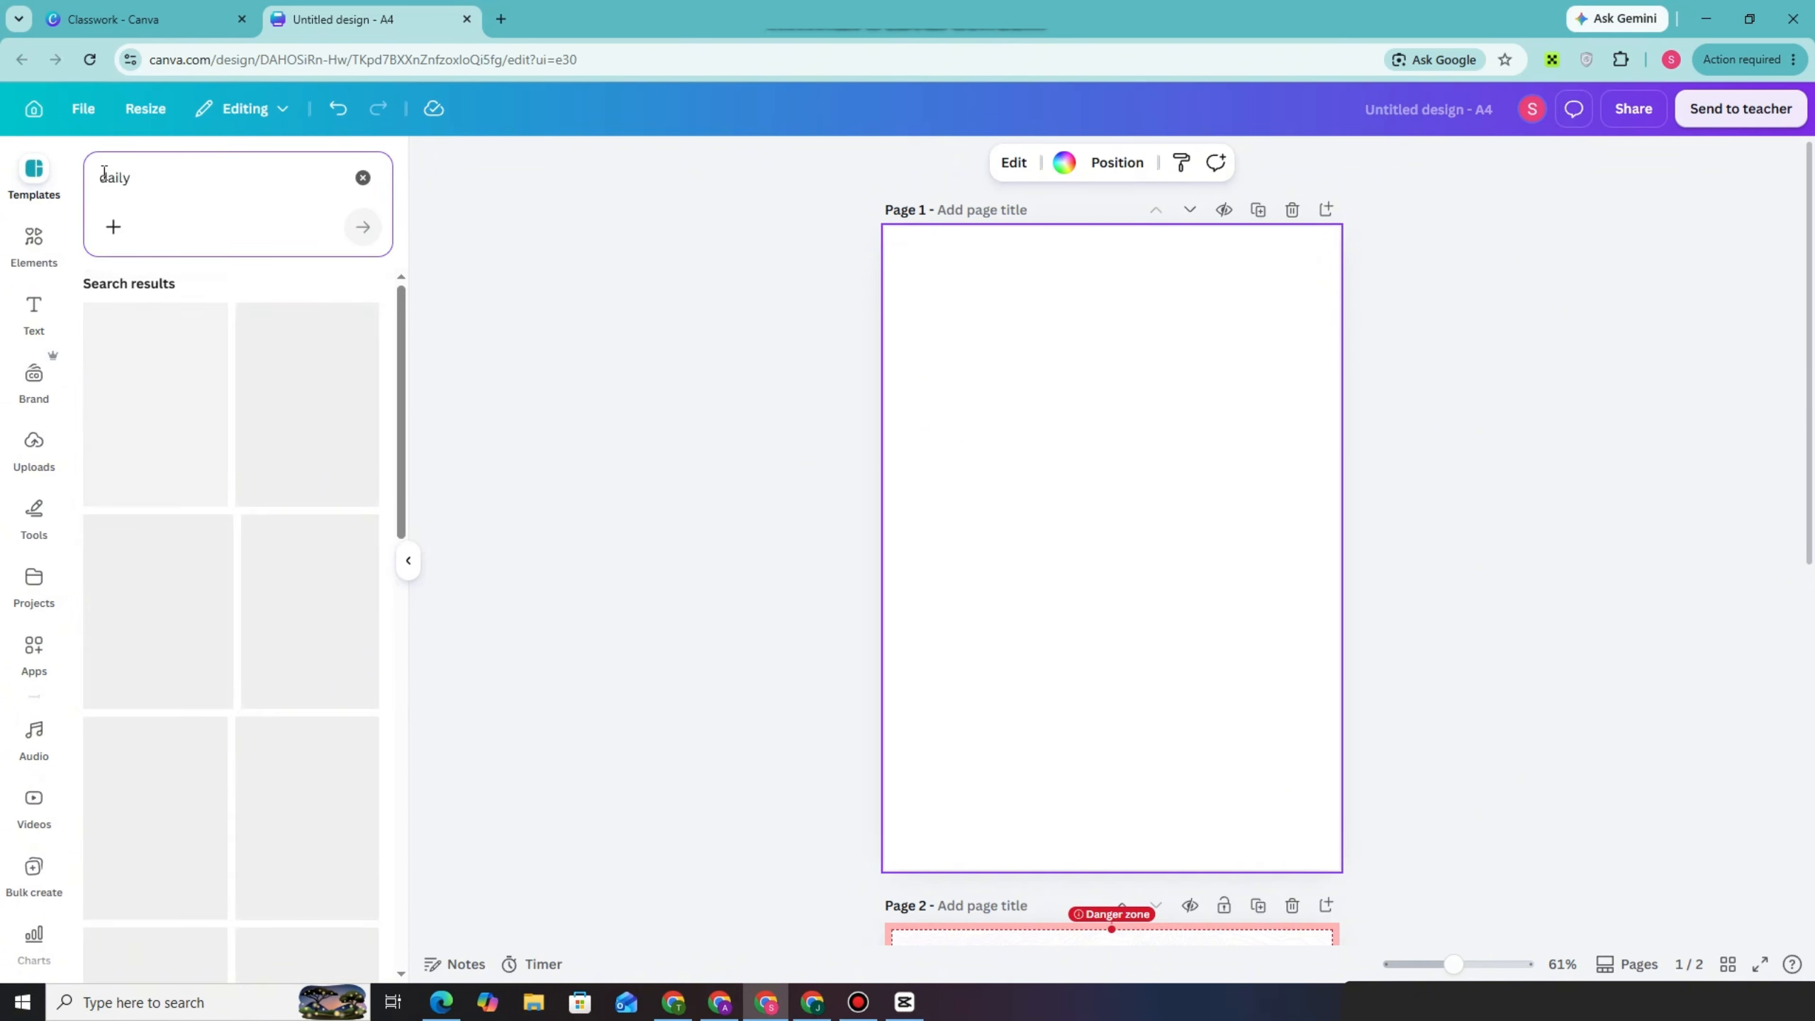
{"action": "left_click", "coordinate": [241, 415]}
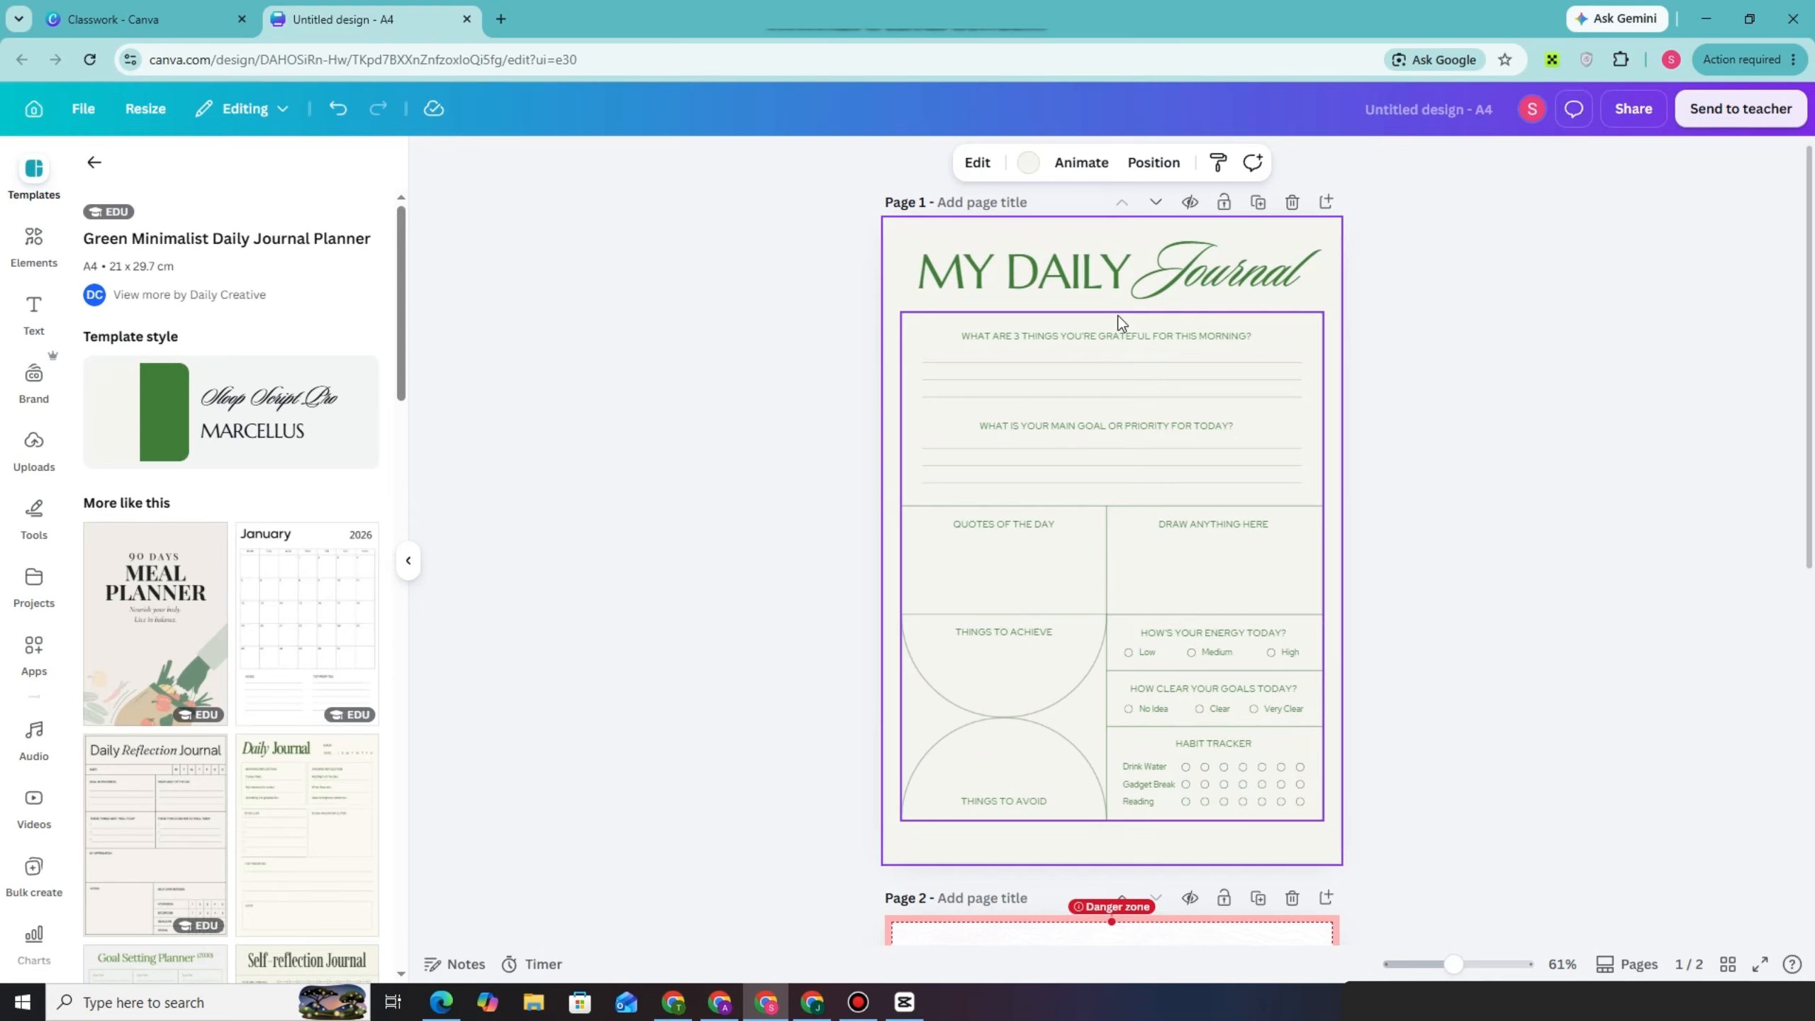
Add a third page and place a beige note graphic with a pink scalloped border, found by searching "note", at its top centre
{"action": "scroll", "coordinate": [1137, 643], "scroll_direction": "down", "scroll_amount": 10}
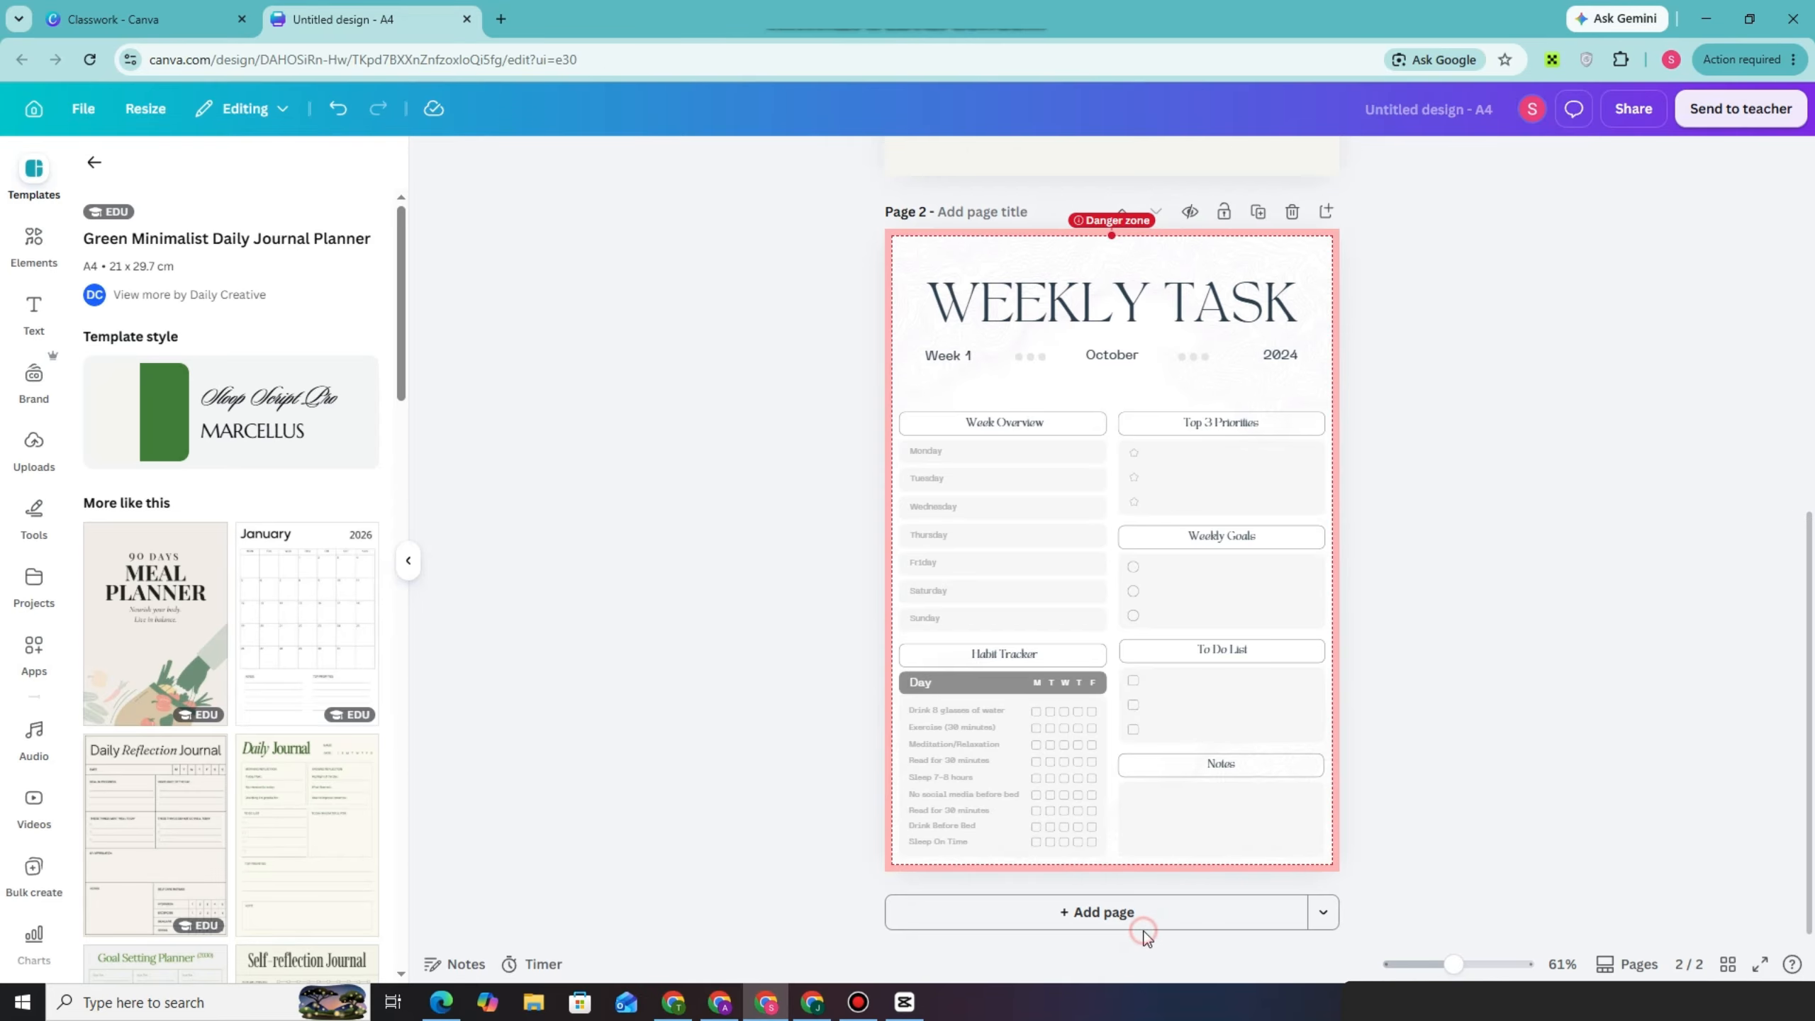
{"action": "left_click", "coordinate": [1120, 916]}
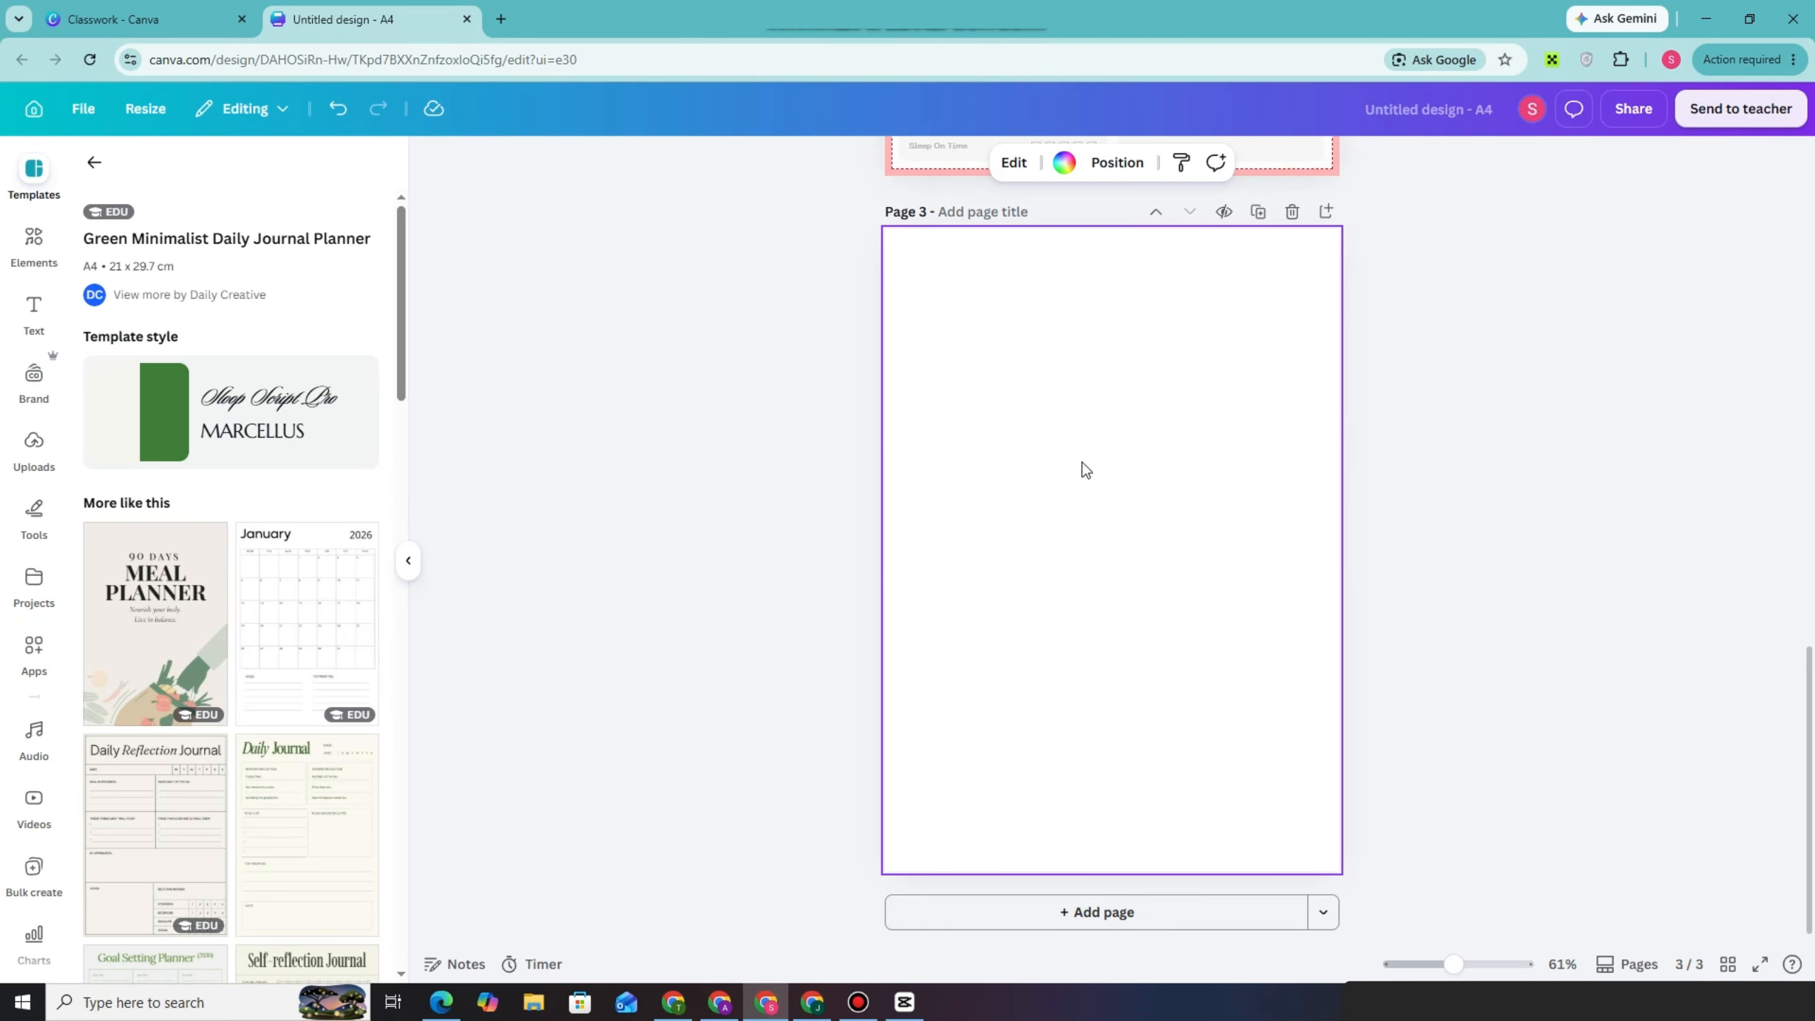
{"action": "left_click", "coordinate": [33, 244]}
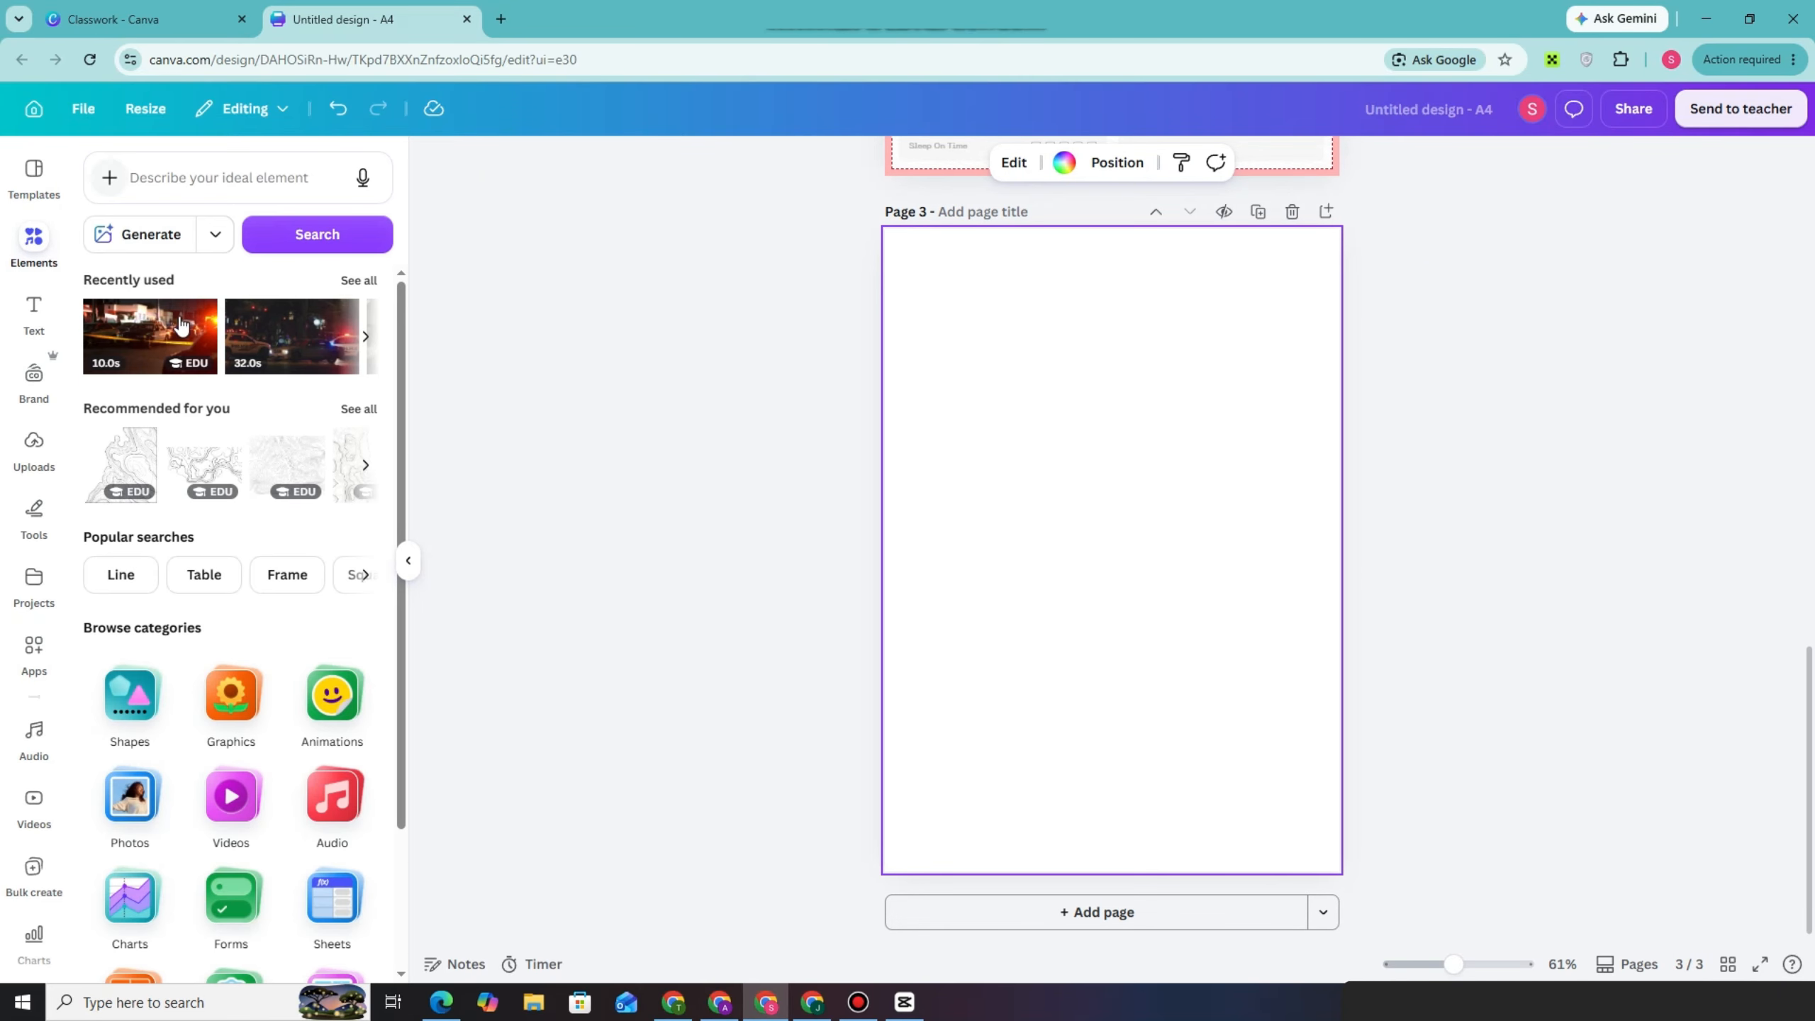
{"action": "left_click", "coordinate": [152, 197]}
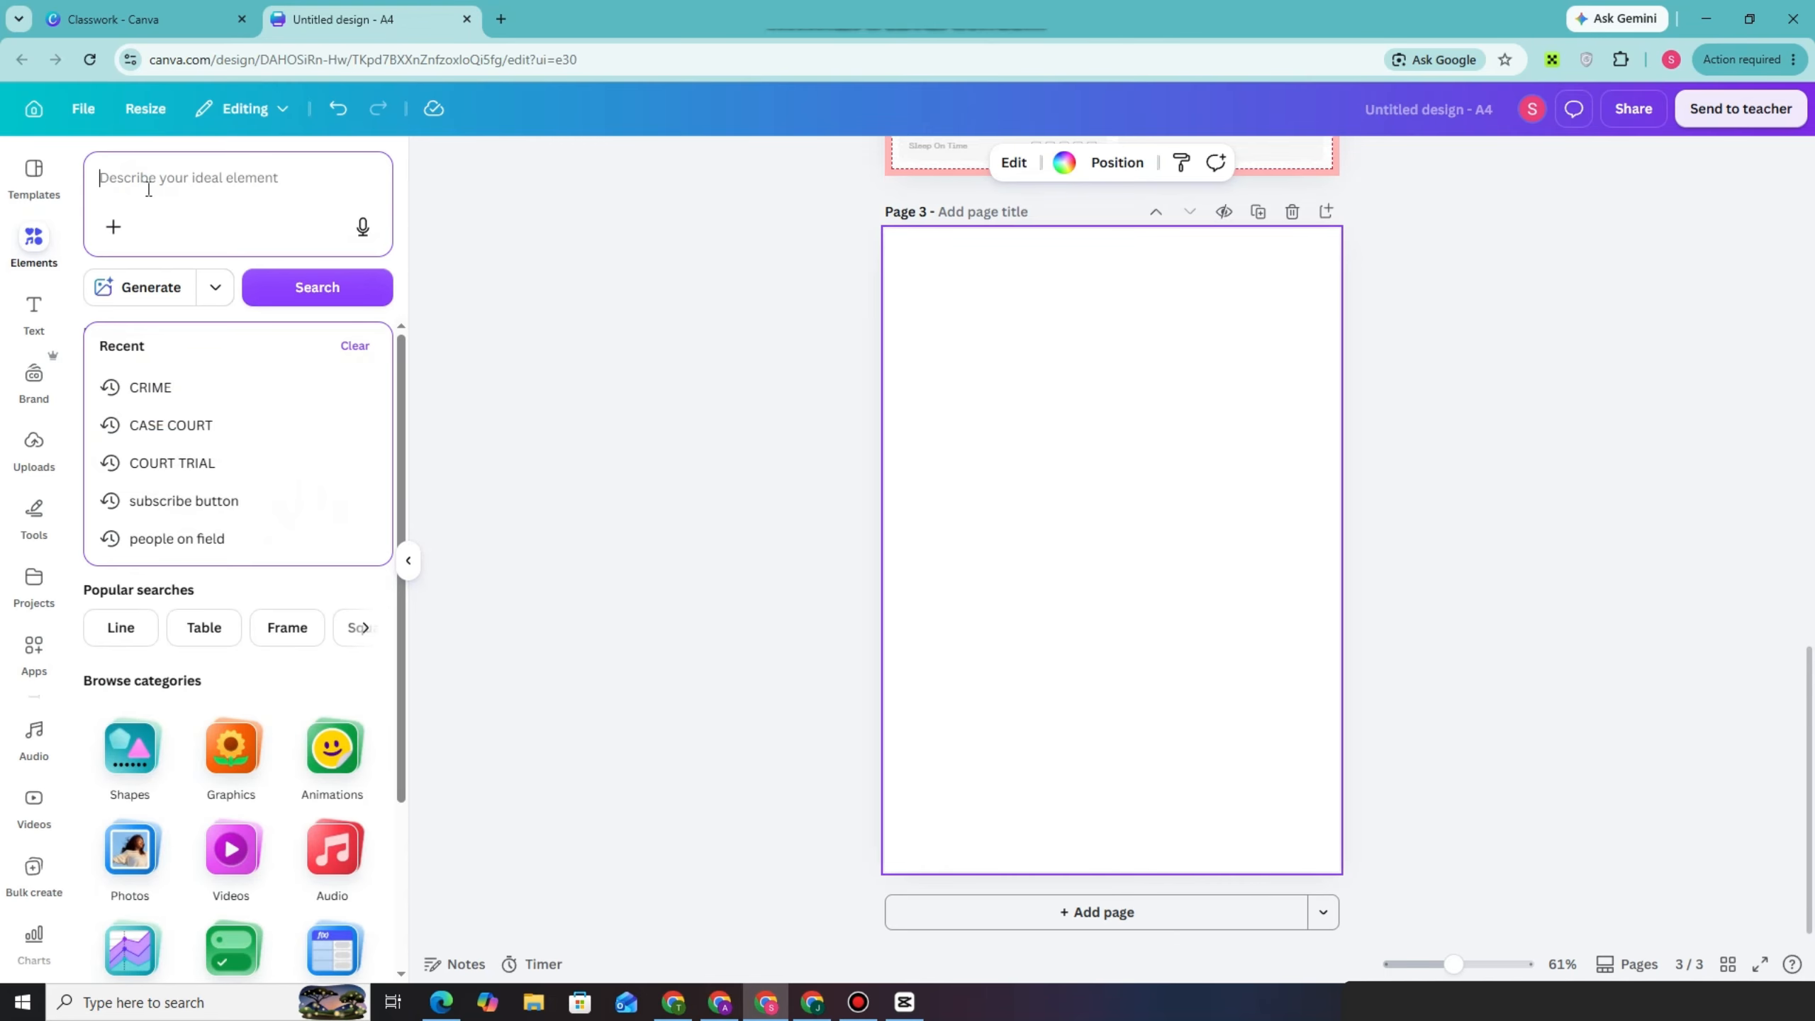
{"action": "type", "text": "note"}
{"action": "key", "text": "Return"}
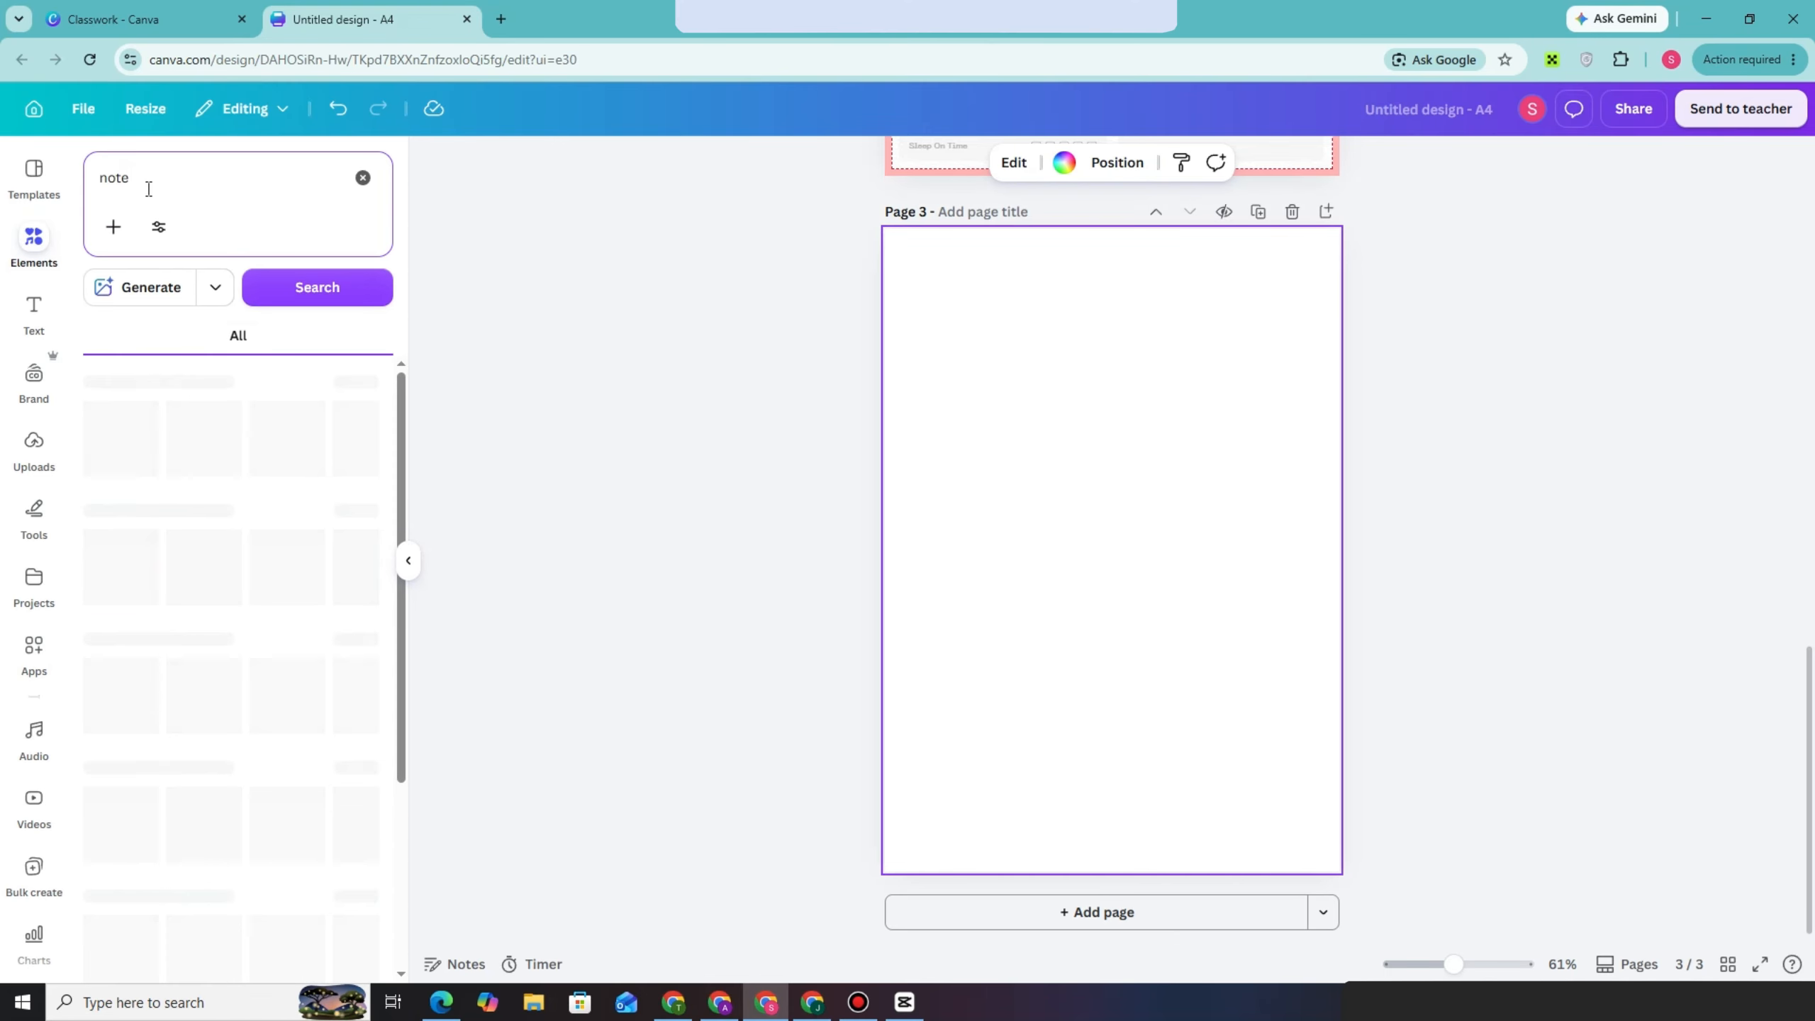
{"action": "left_click", "coordinate": [171, 336]}
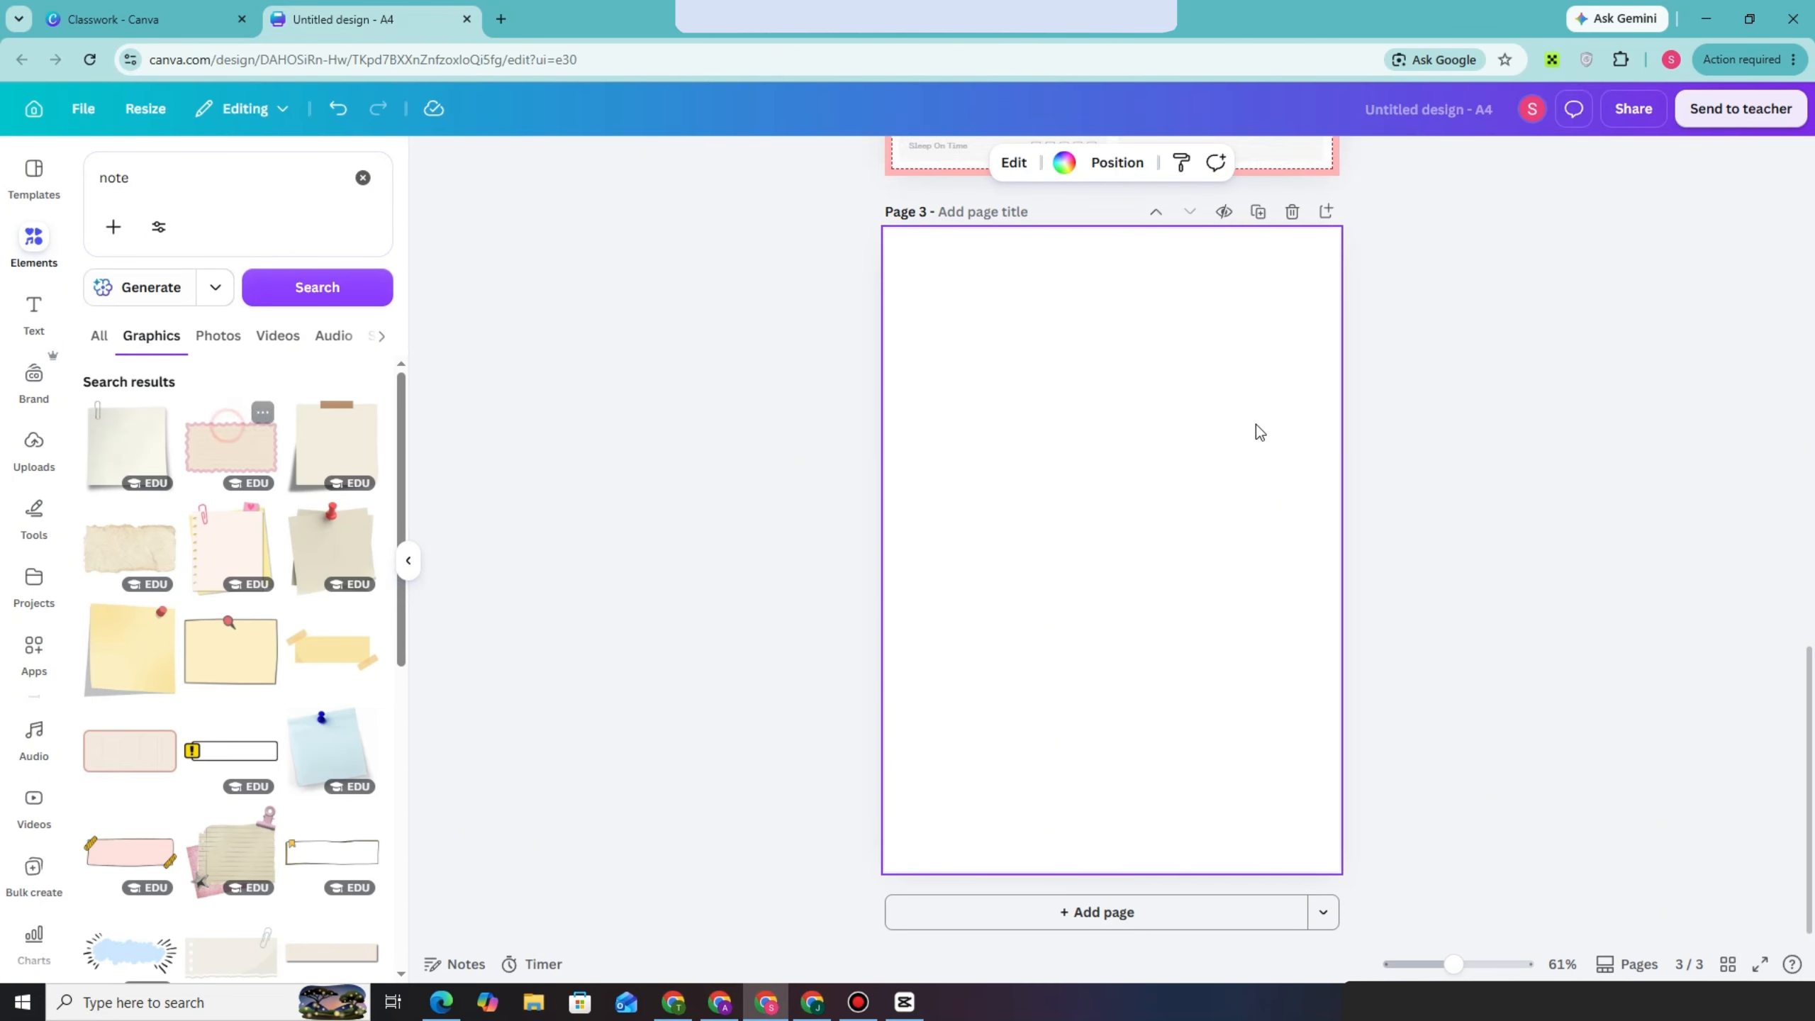
{"action": "left_click_drag", "start_coordinate": [1138, 546], "coordinate": [1122, 289]}
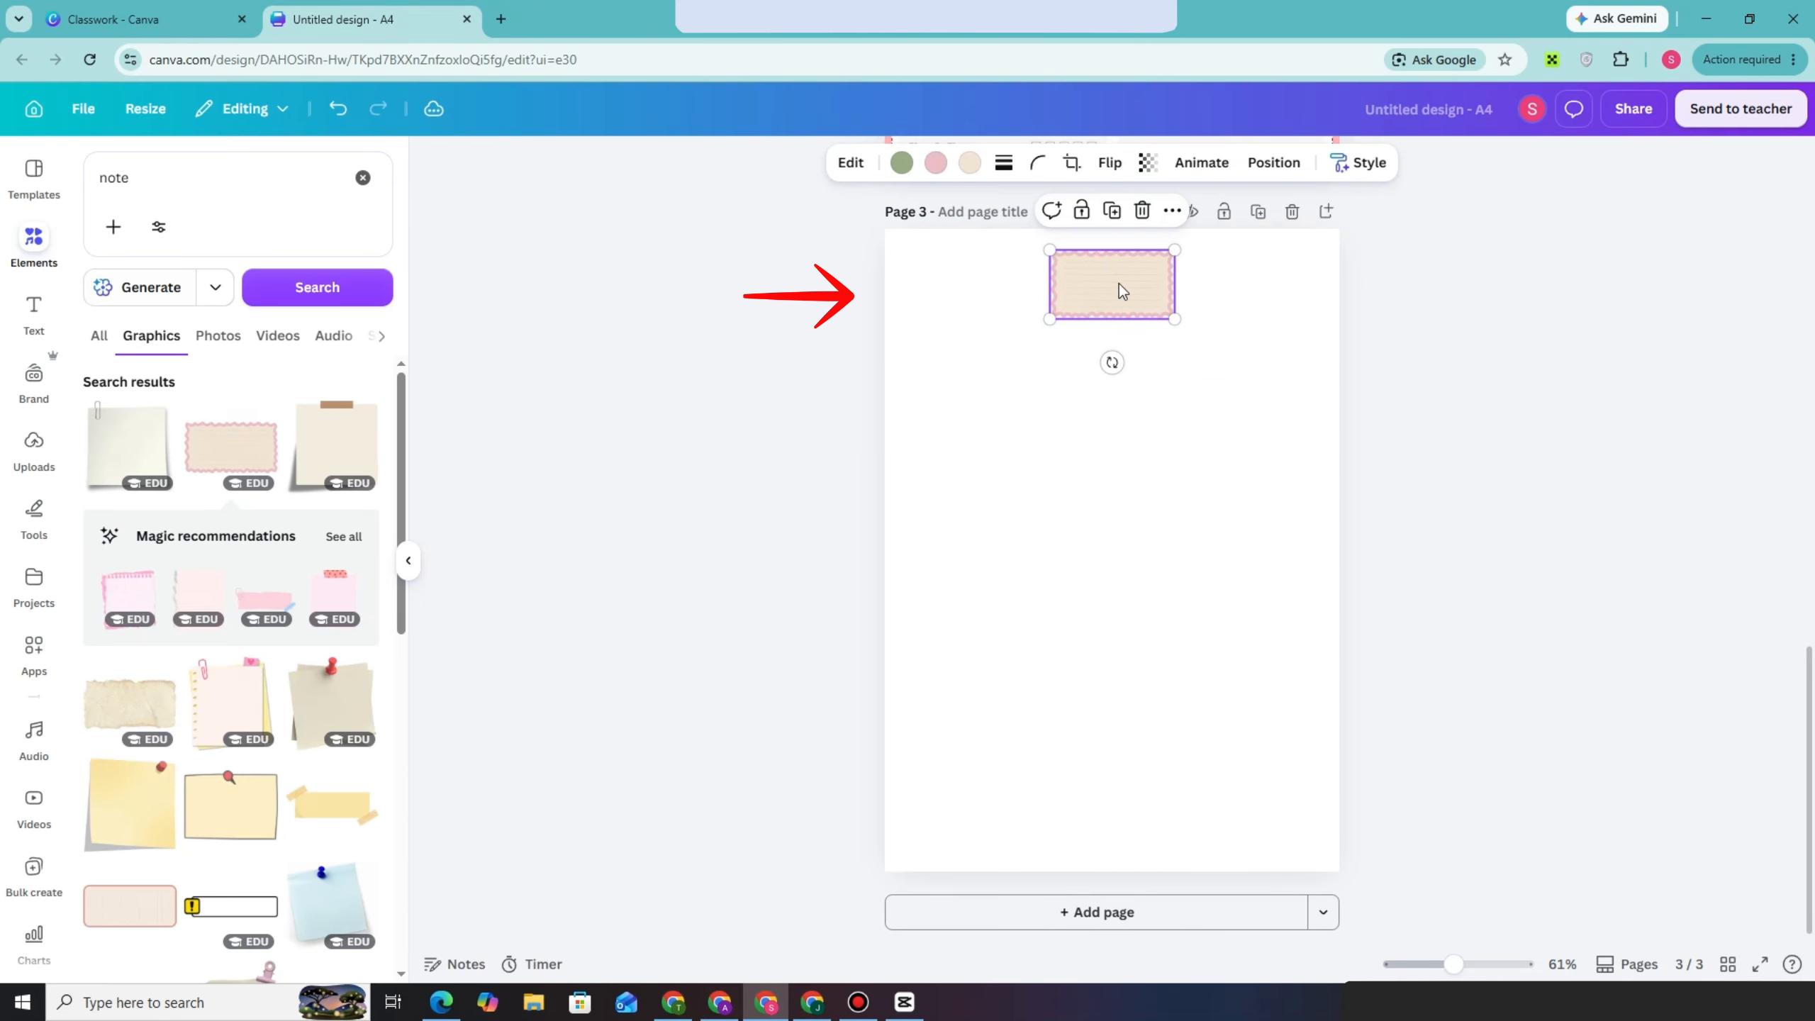
Search the graphics for "line" and place a dark brush-style horizontal line just below the note on page 3
{"action": "double_click", "coordinate": [119, 194]}
{"action": "key", "text": "BackSpace"}
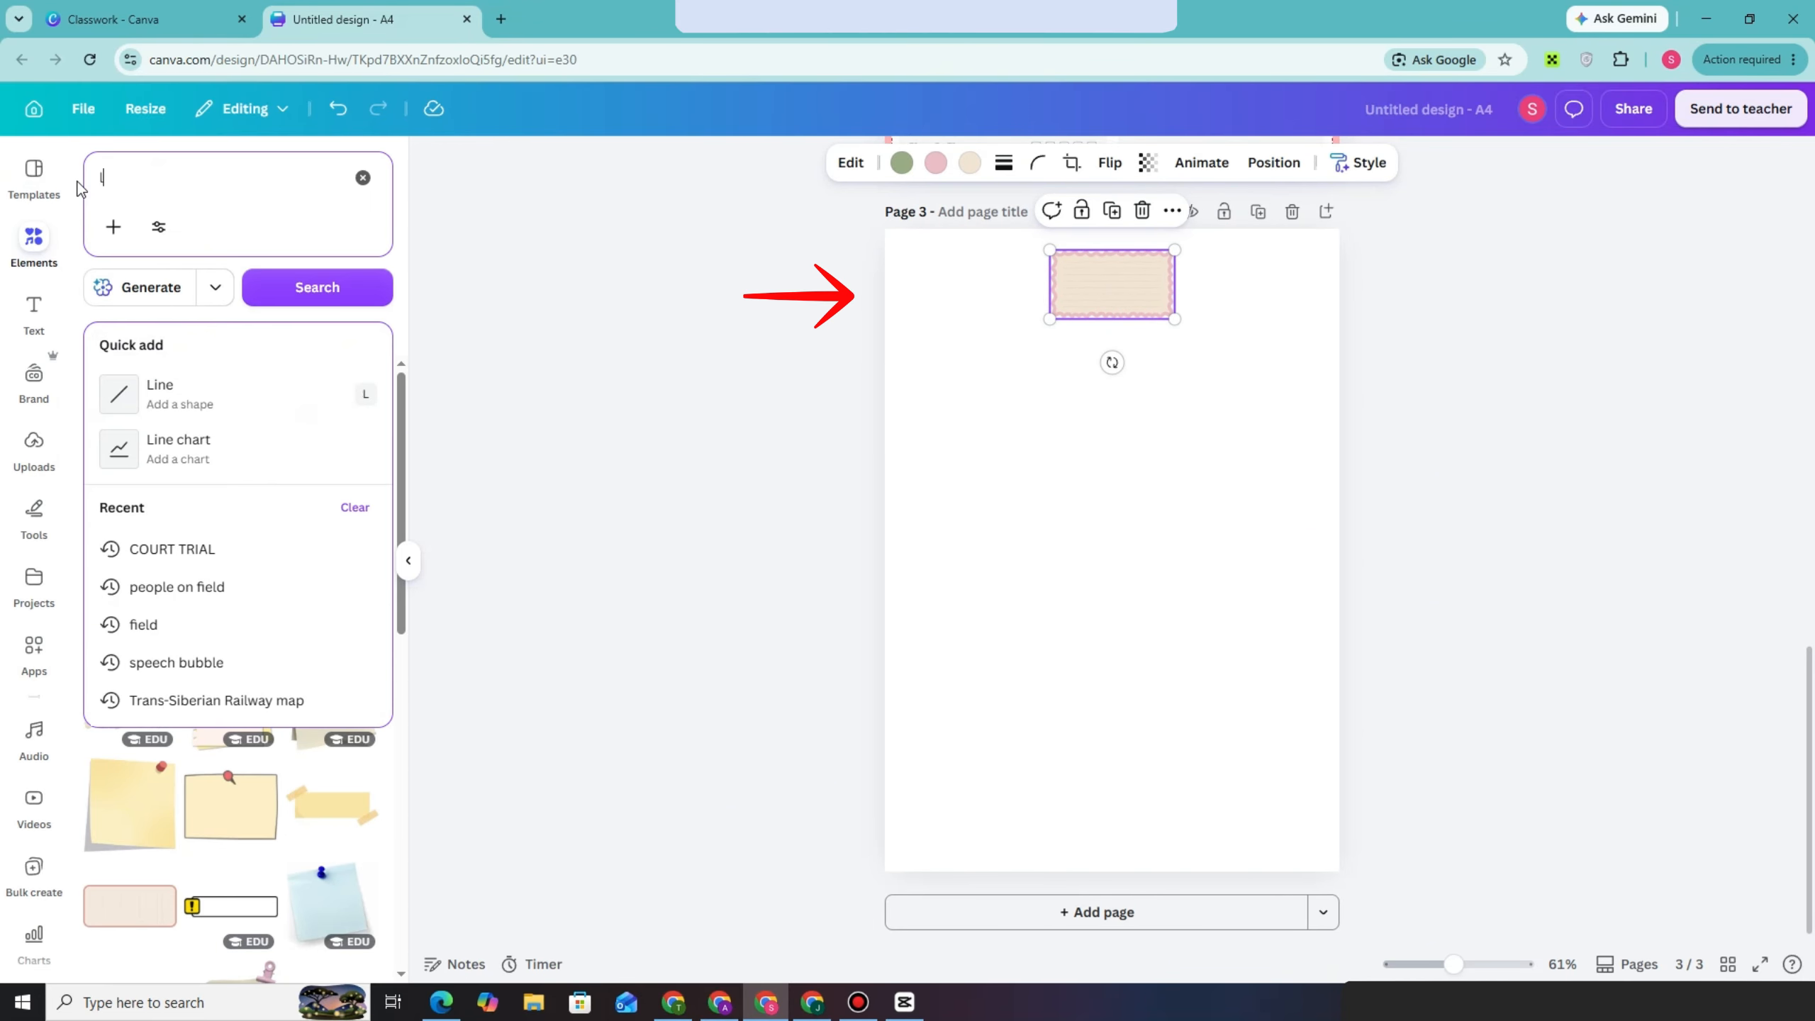
{"action": "type", "text": "line"}
{"action": "key", "text": "Return"}
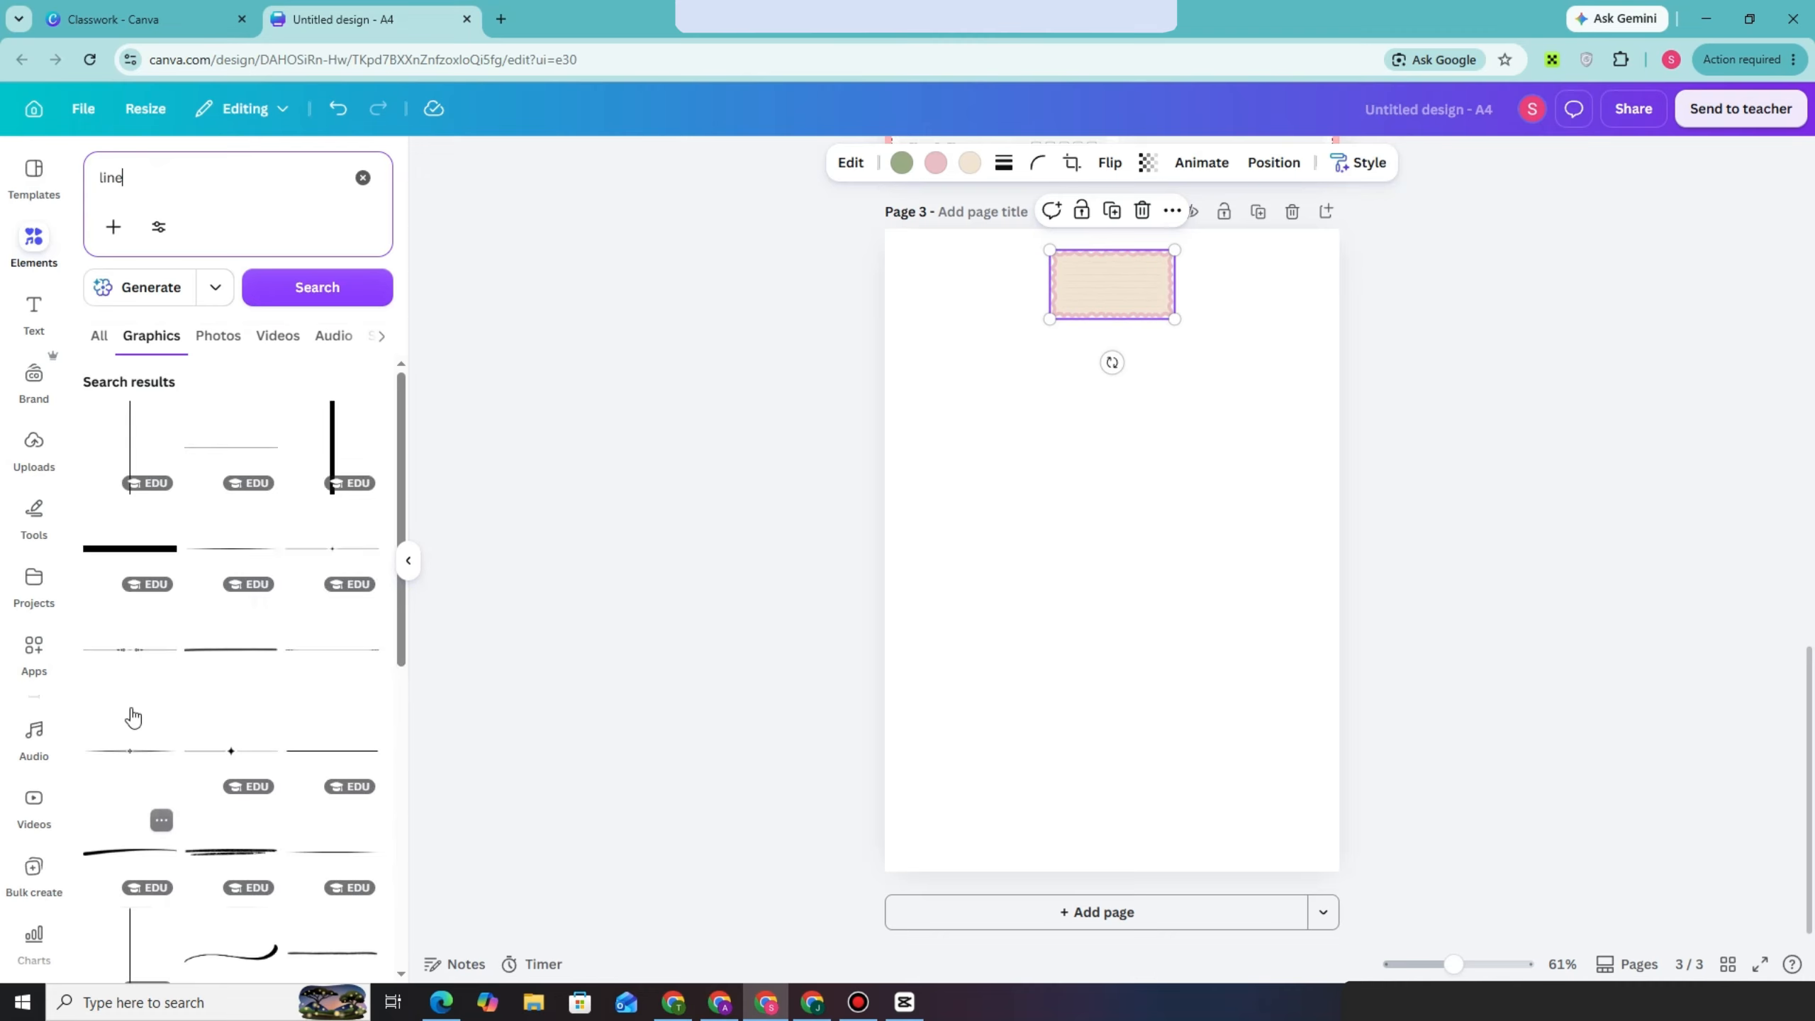
{"action": "left_click", "coordinate": [235, 659]}
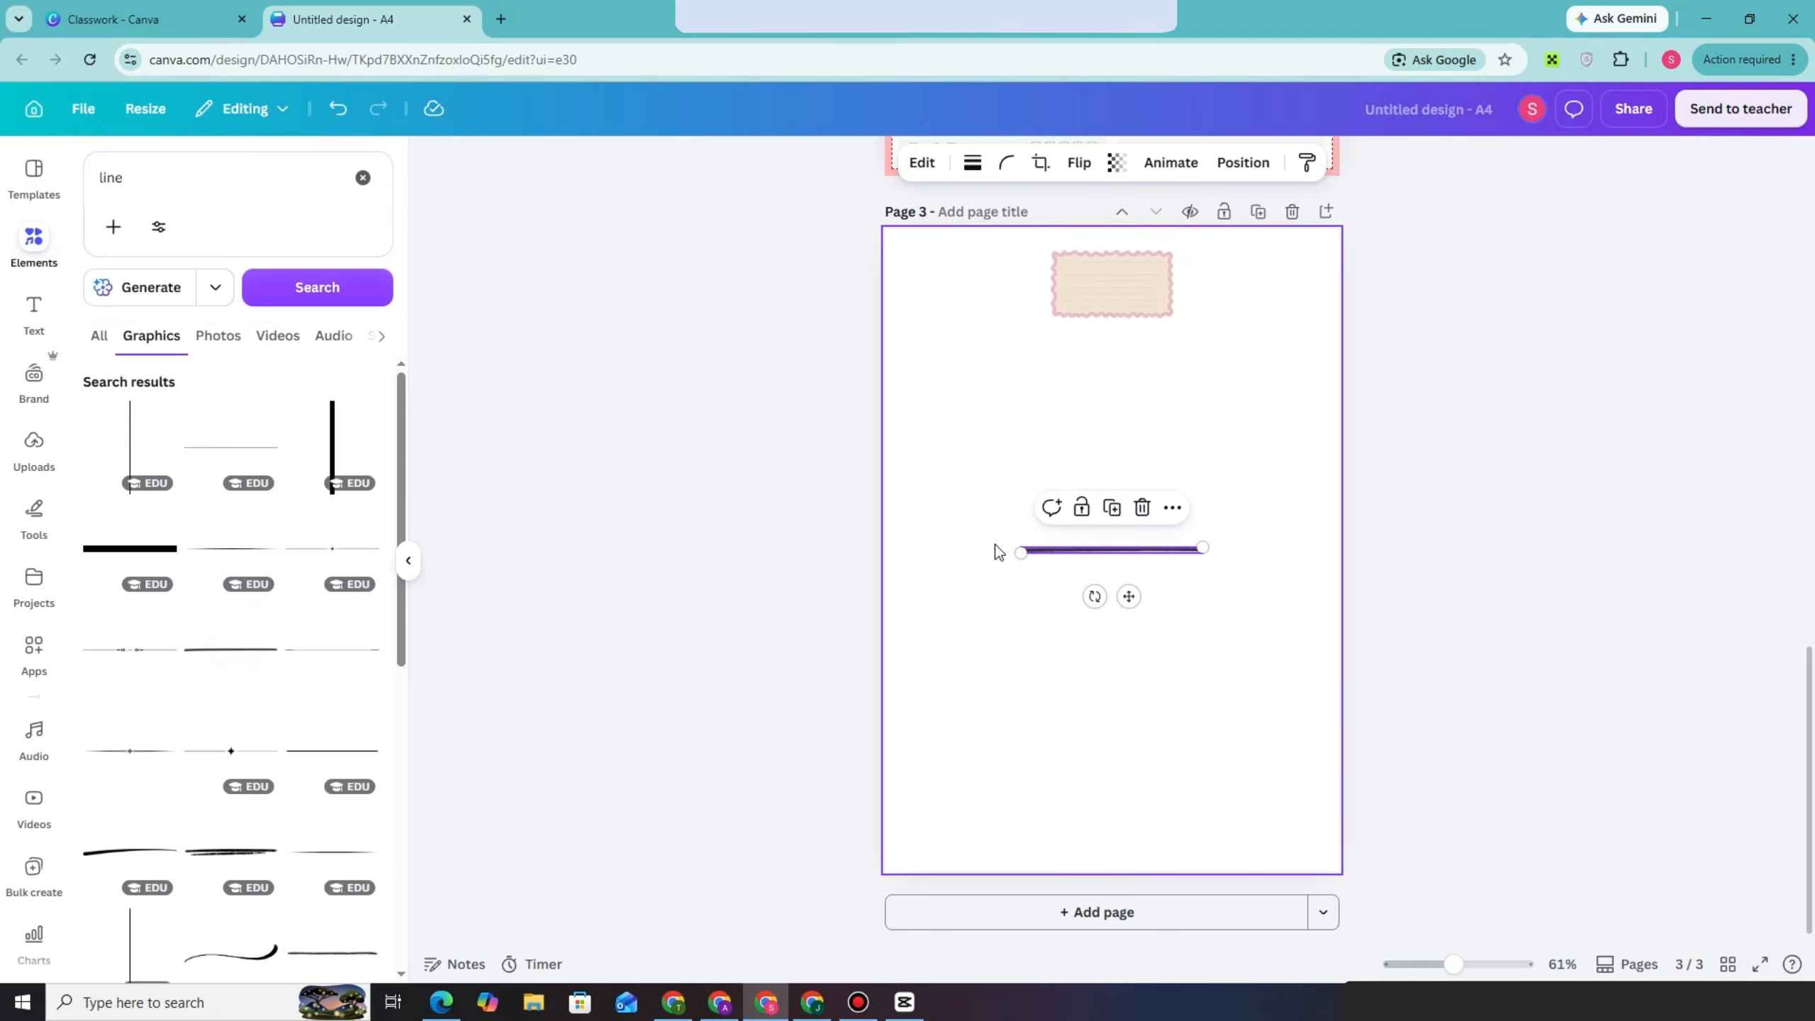
{"action": "left_click_drag", "start_coordinate": [1094, 550], "coordinate": [1095, 336]}
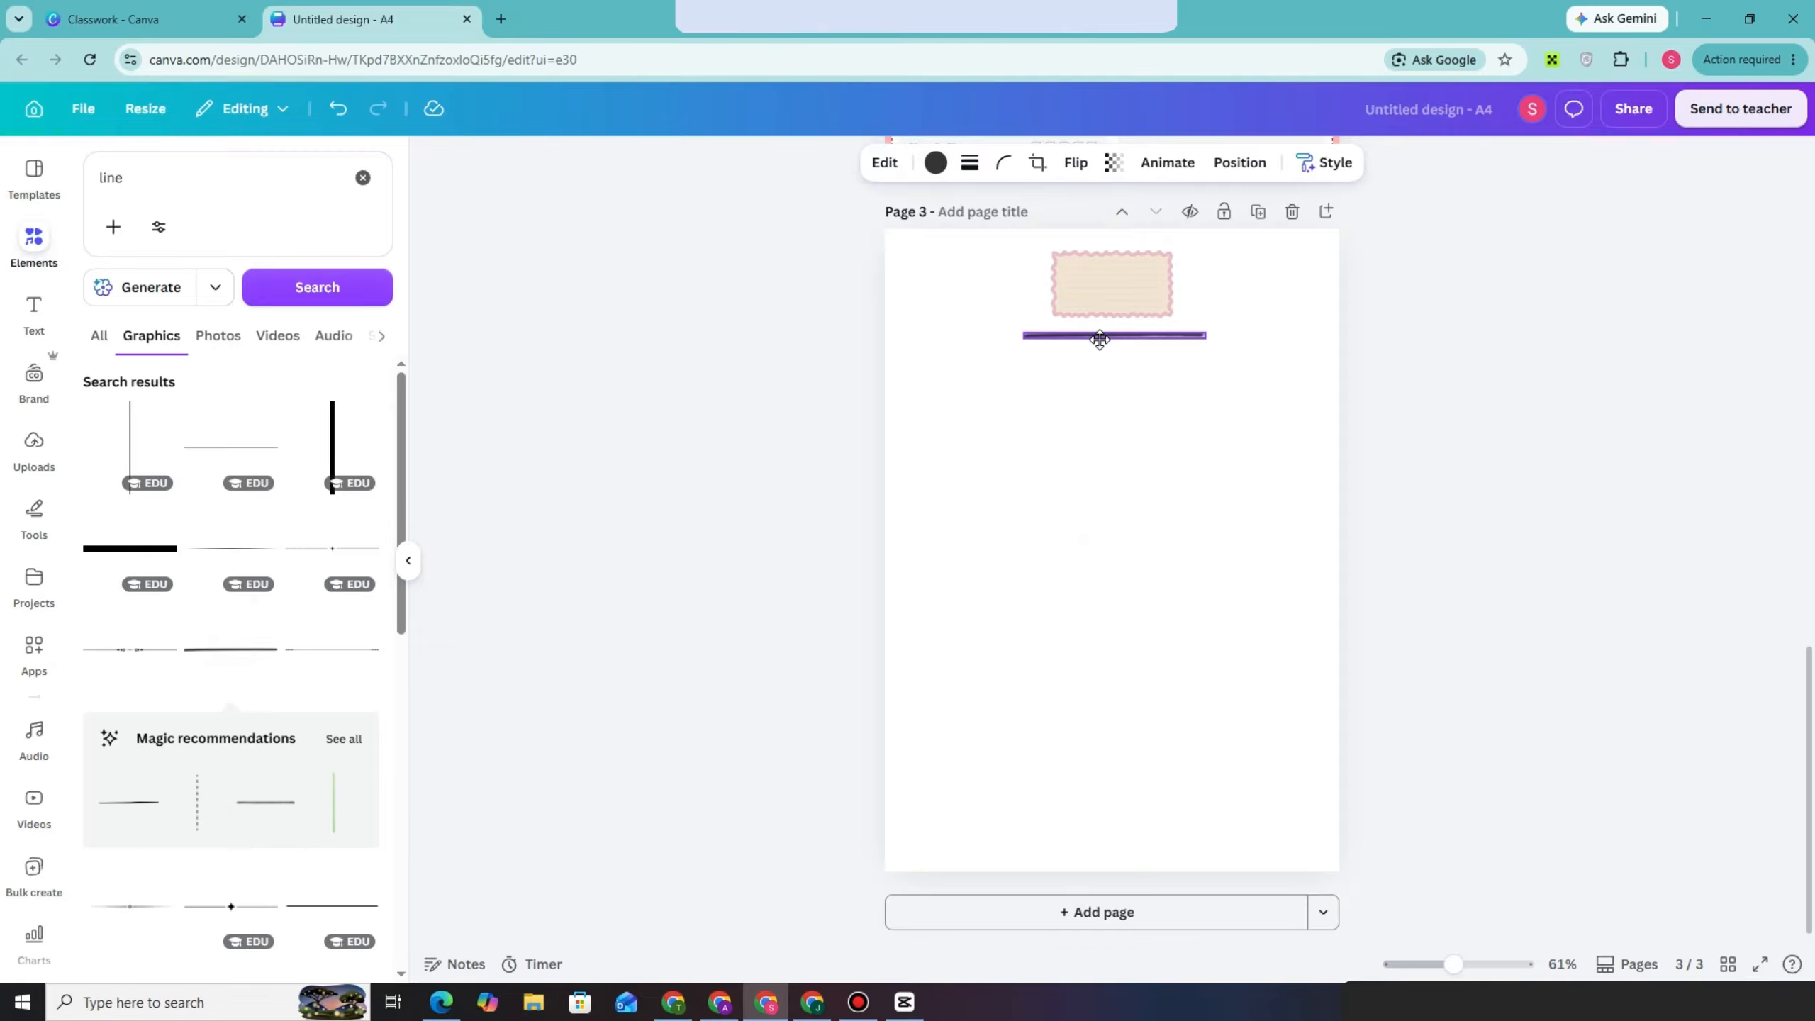
Recolour the line to the note border's pink and stretch it across the full width of the page
{"action": "left_click", "coordinate": [935, 163]}
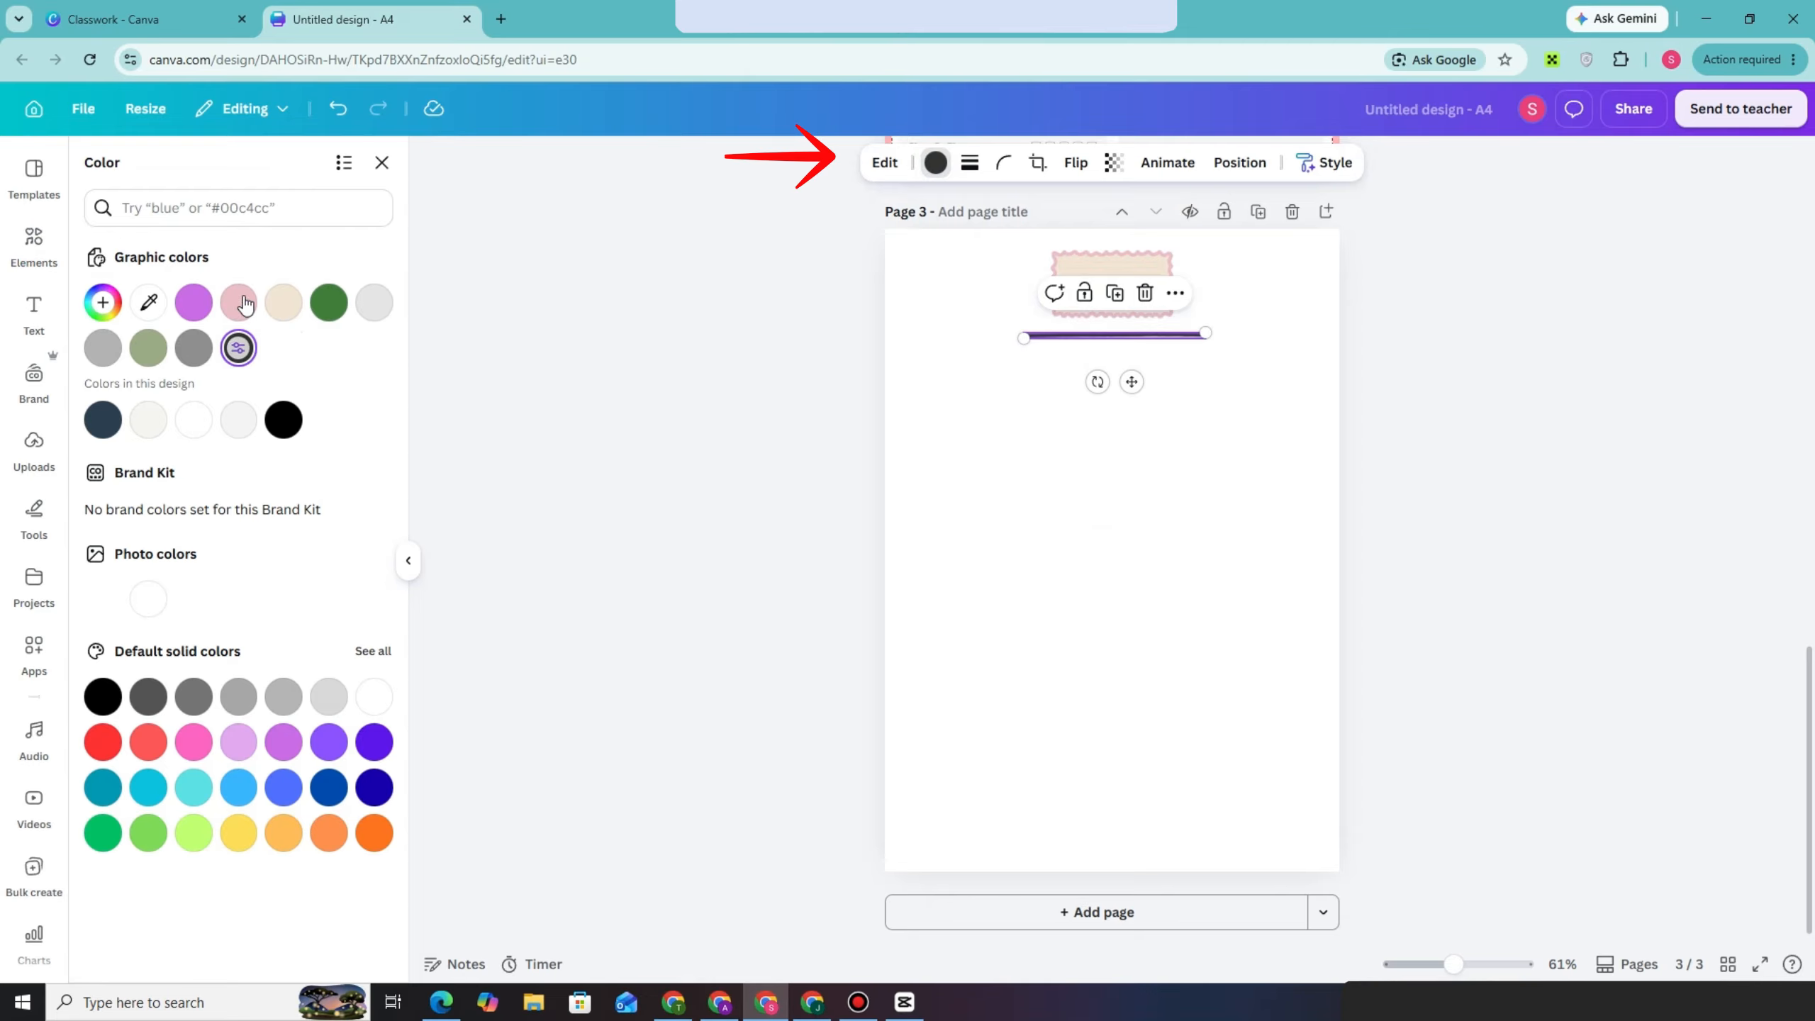
{"action": "left_click", "coordinate": [239, 303]}
{"action": "left_click_drag", "start_coordinate": [1024, 338], "coordinate": [842, 337]}
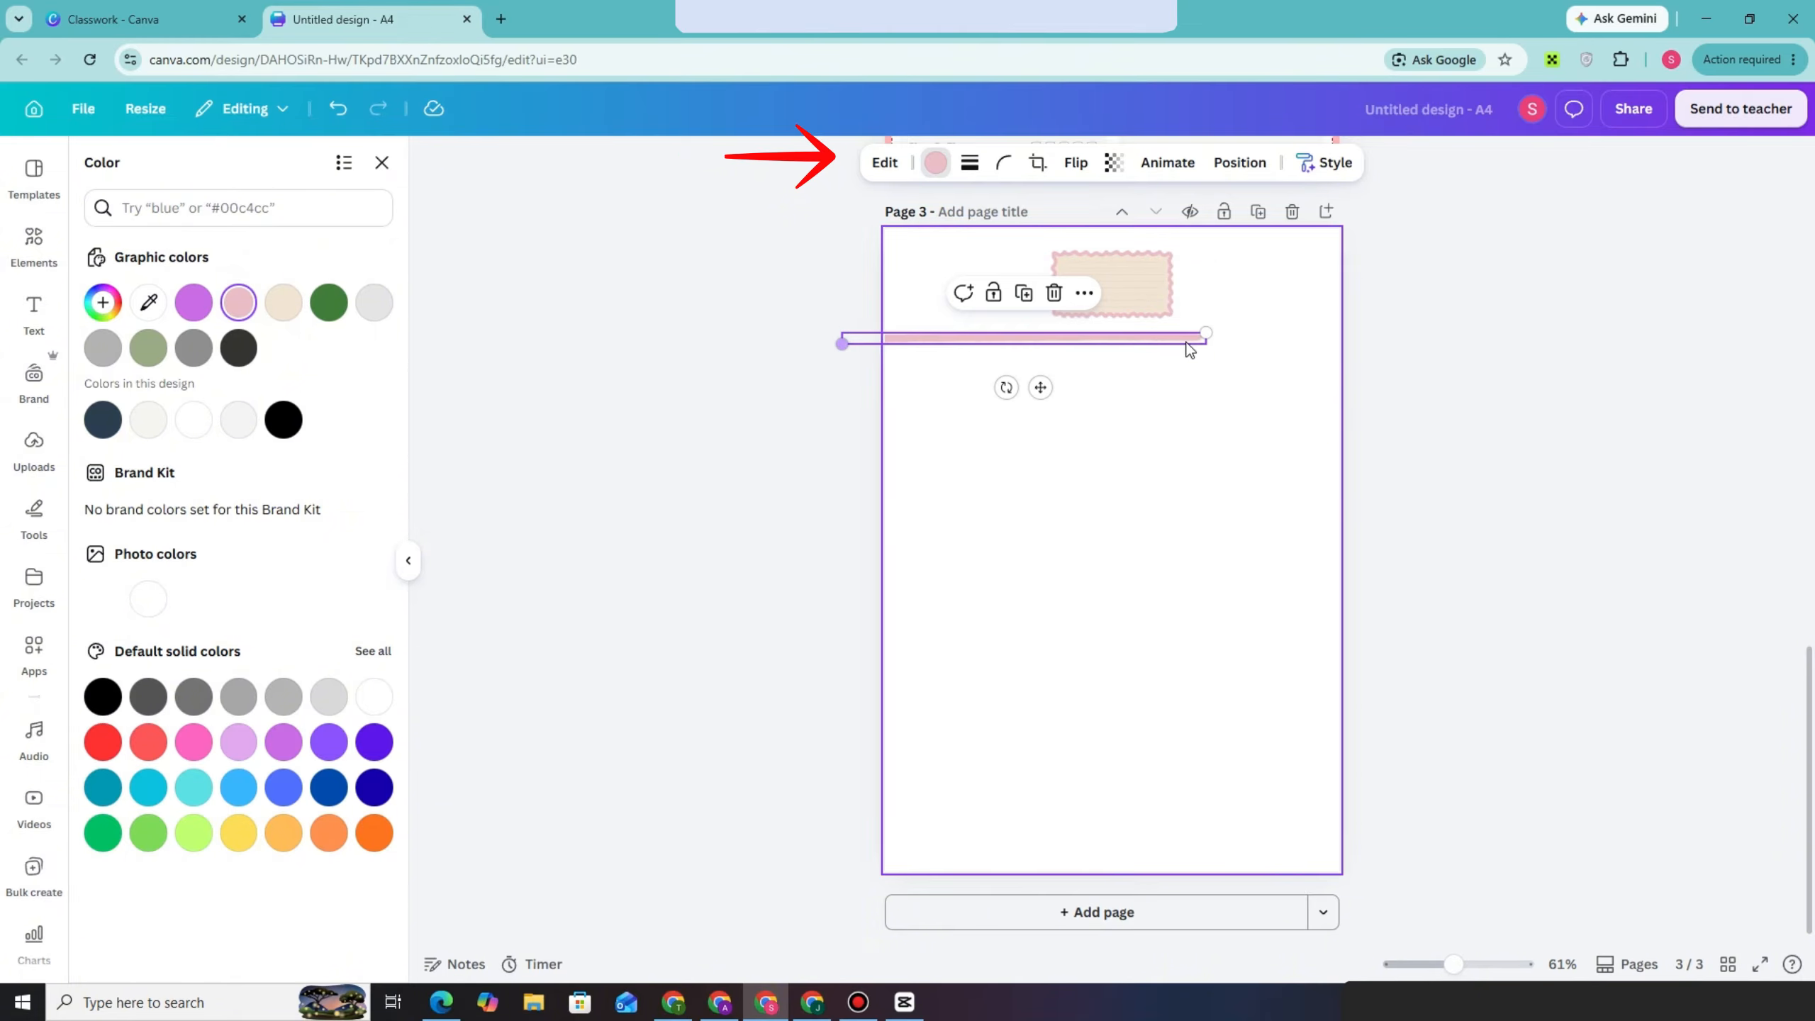
{"action": "left_click_drag", "start_coordinate": [1205, 333], "coordinate": [1358, 328]}
{"action": "left_click", "coordinate": [1207, 430]}
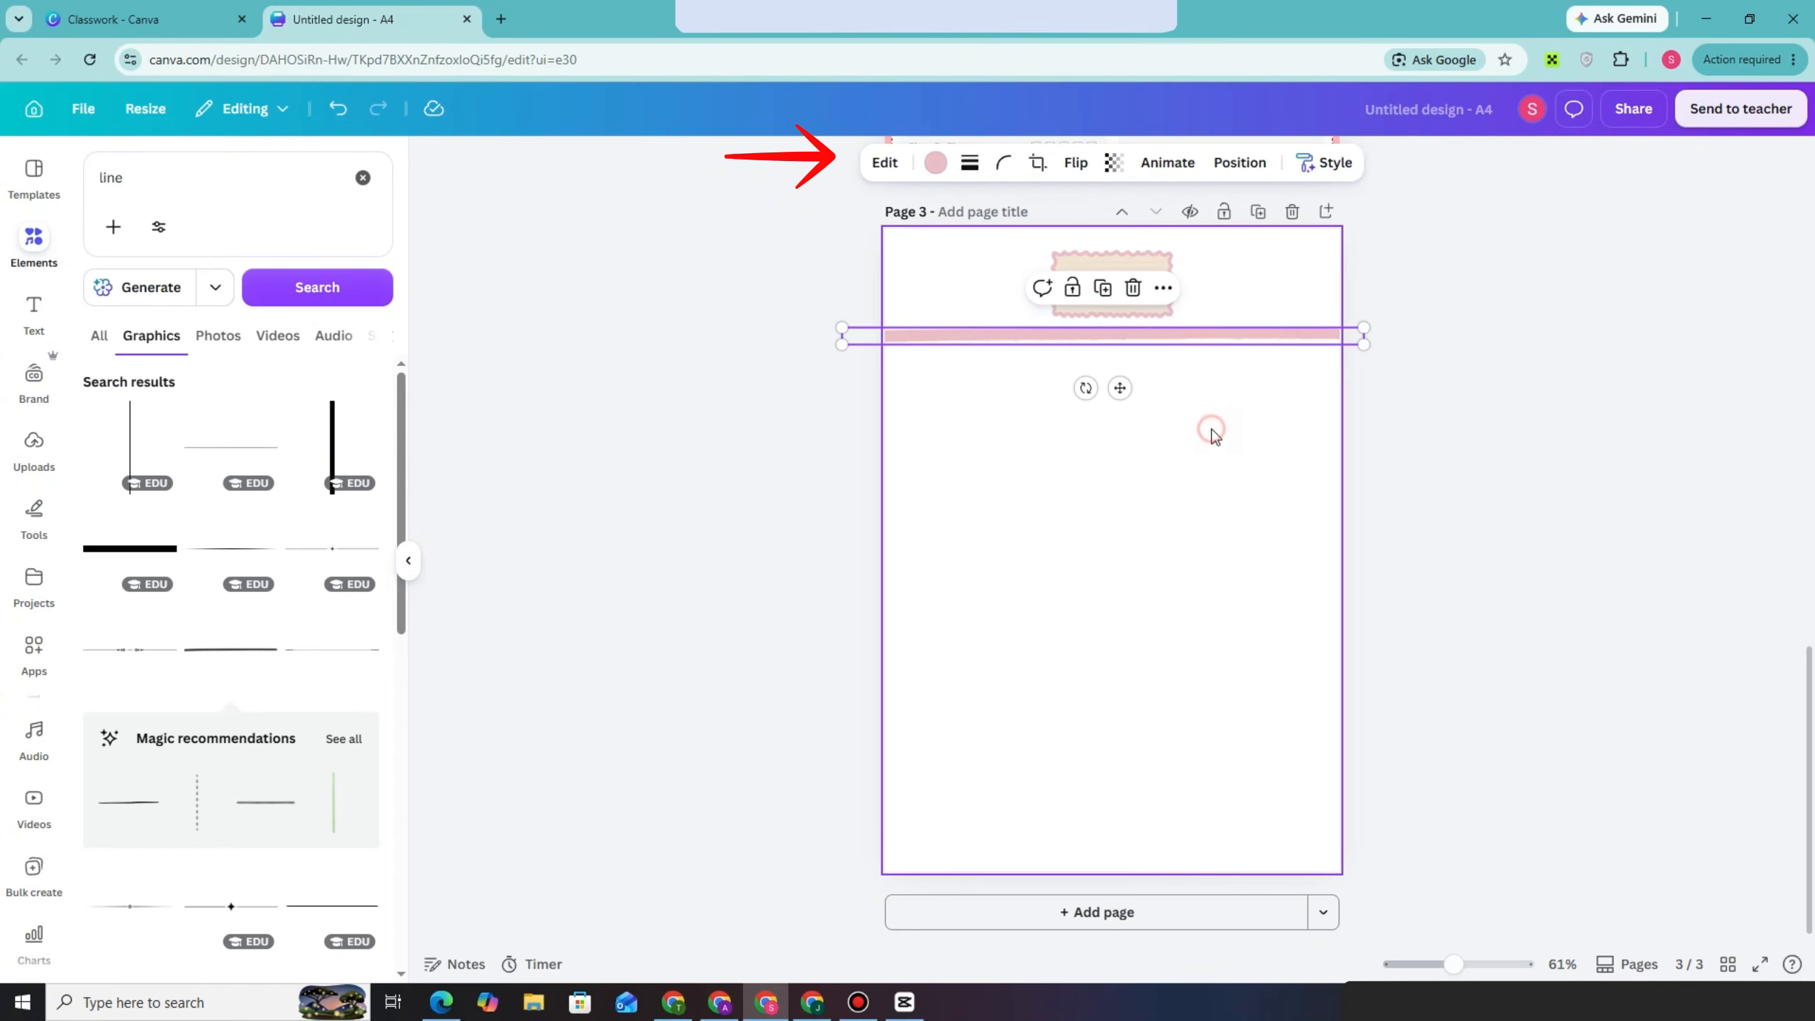
Search the graphics for "list" and place a shrunken clipboard-with-pencil checklist below the pink line at the page's left edge
{"action": "double_click", "coordinate": [115, 184]}
{"action": "type", "text": "lis"}
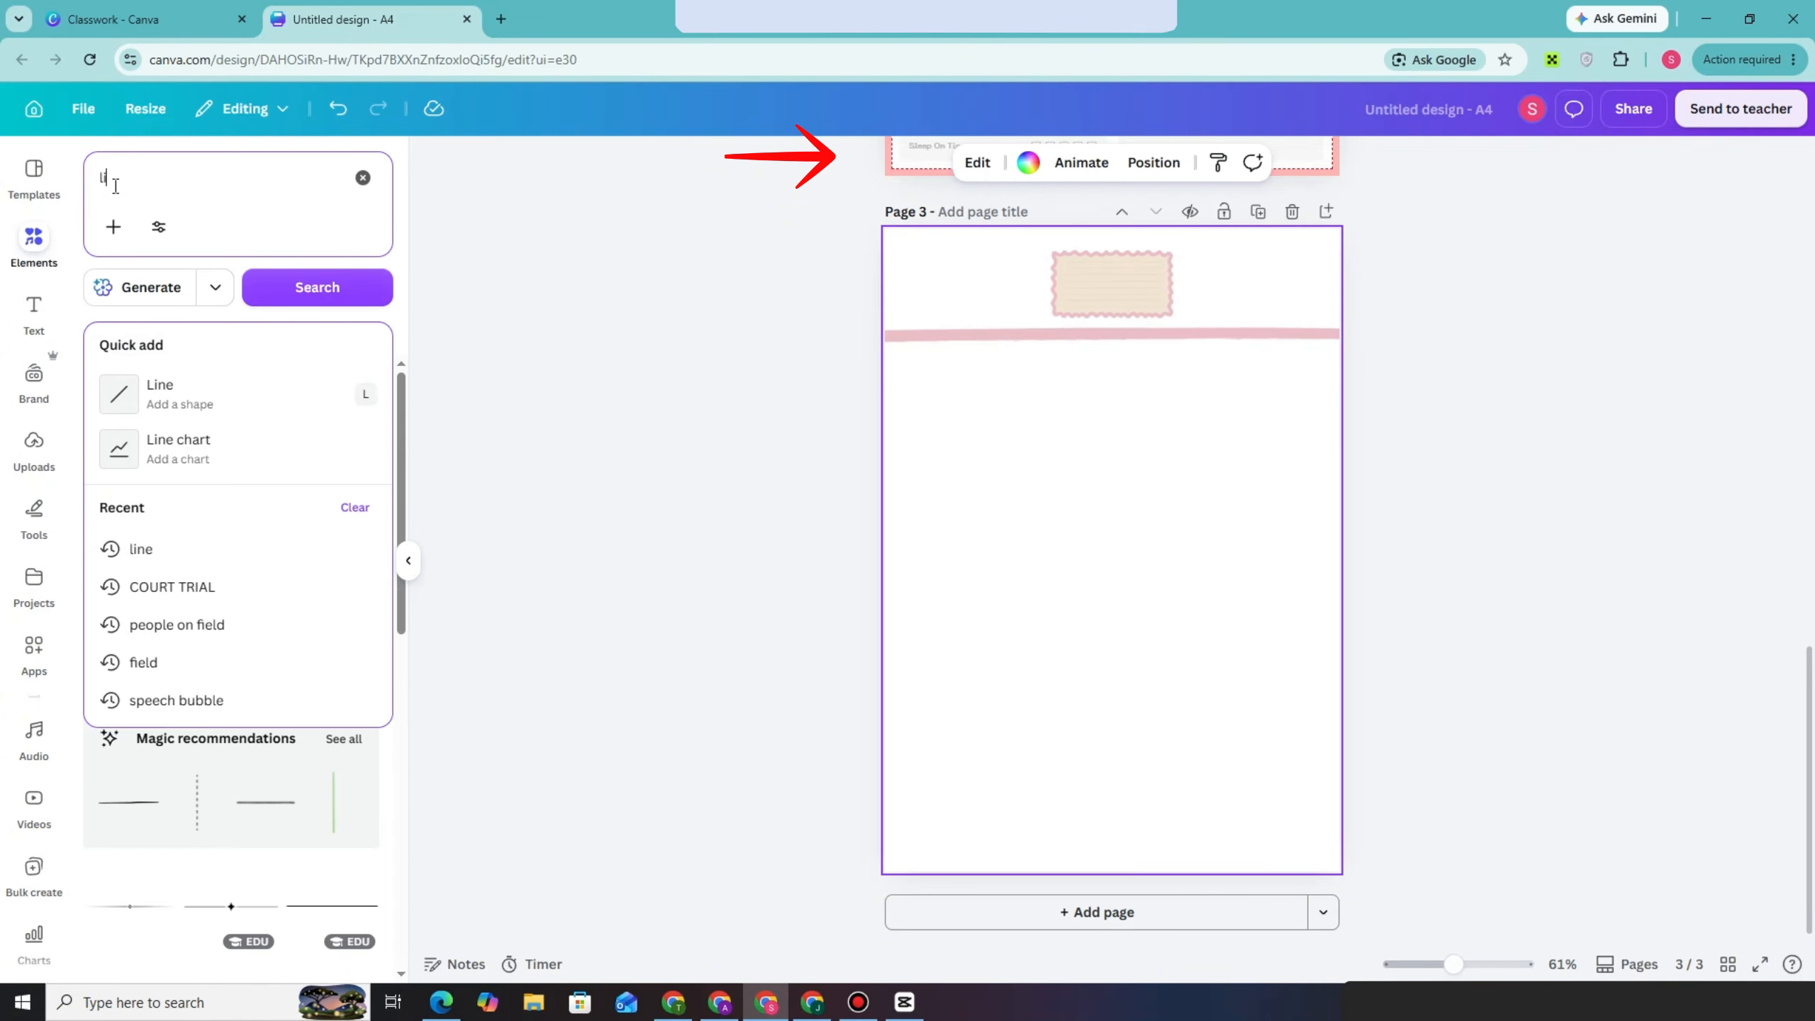
{"action": "type", "text": "t"}
{"action": "key", "text": "Return"}
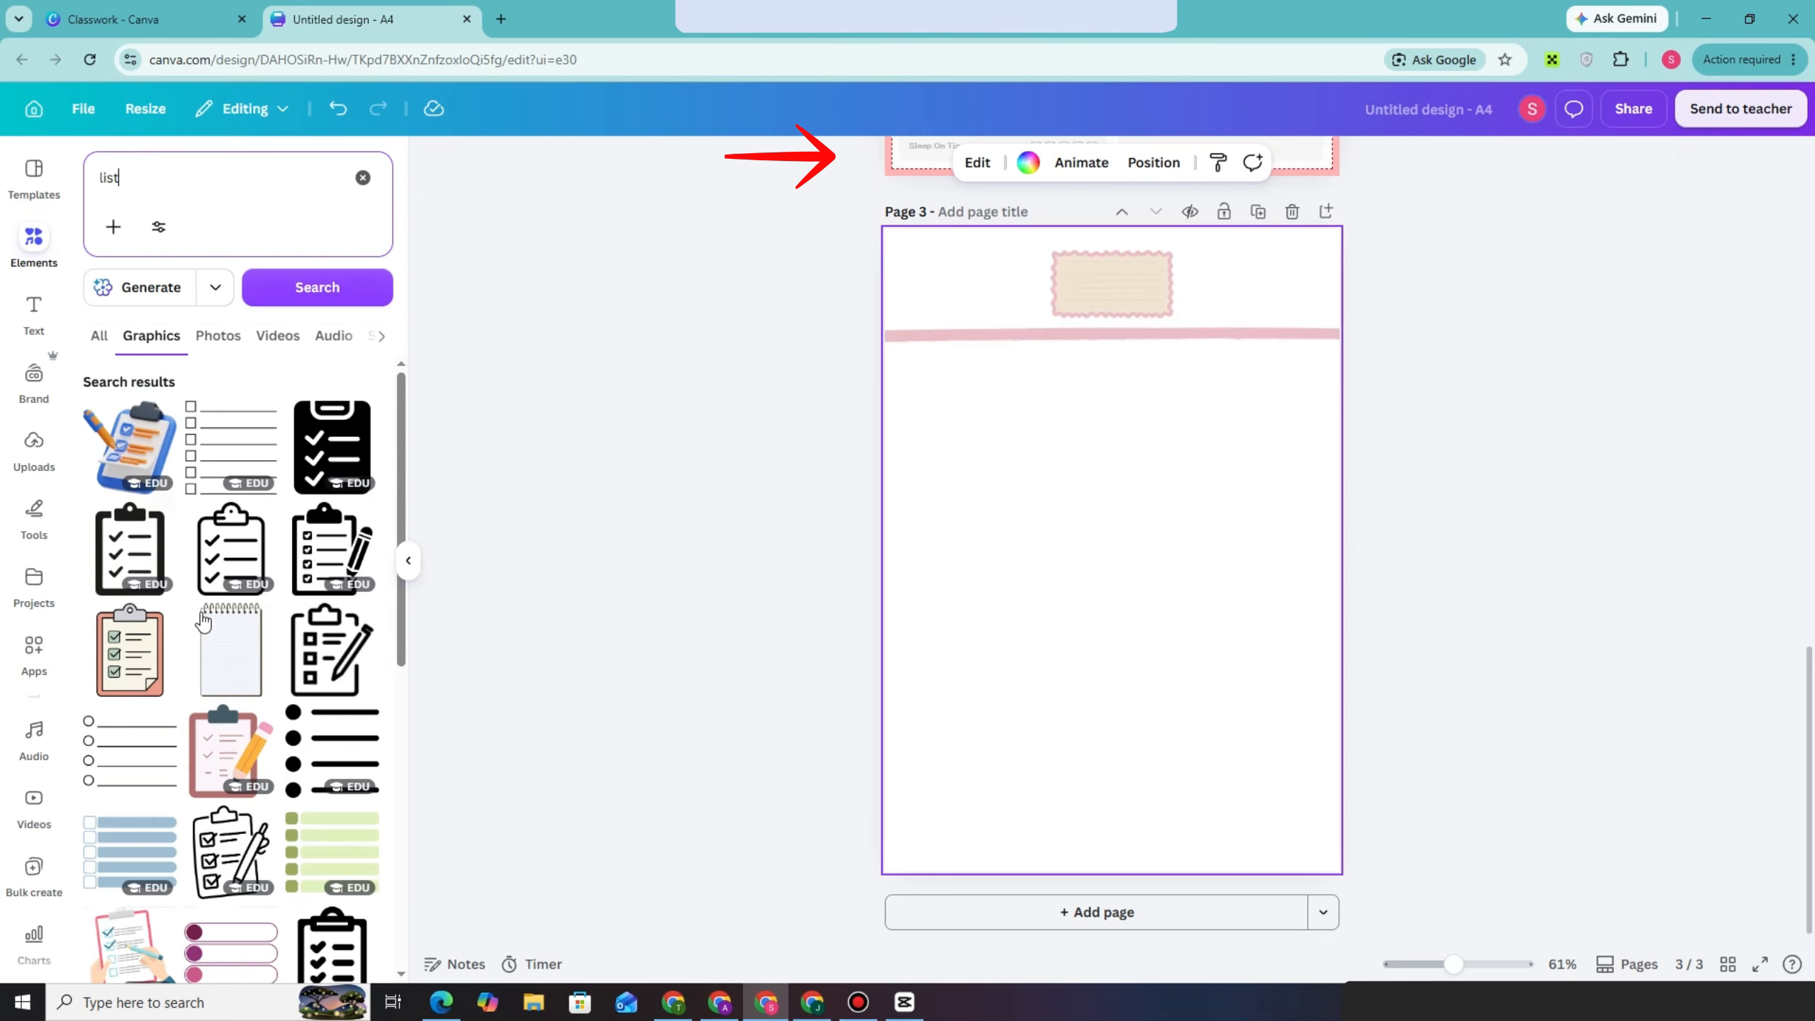
{"action": "scroll", "coordinate": [325, 750], "scroll_direction": "down", "scroll_amount": 3}
{"action": "left_click", "coordinate": [228, 565]}
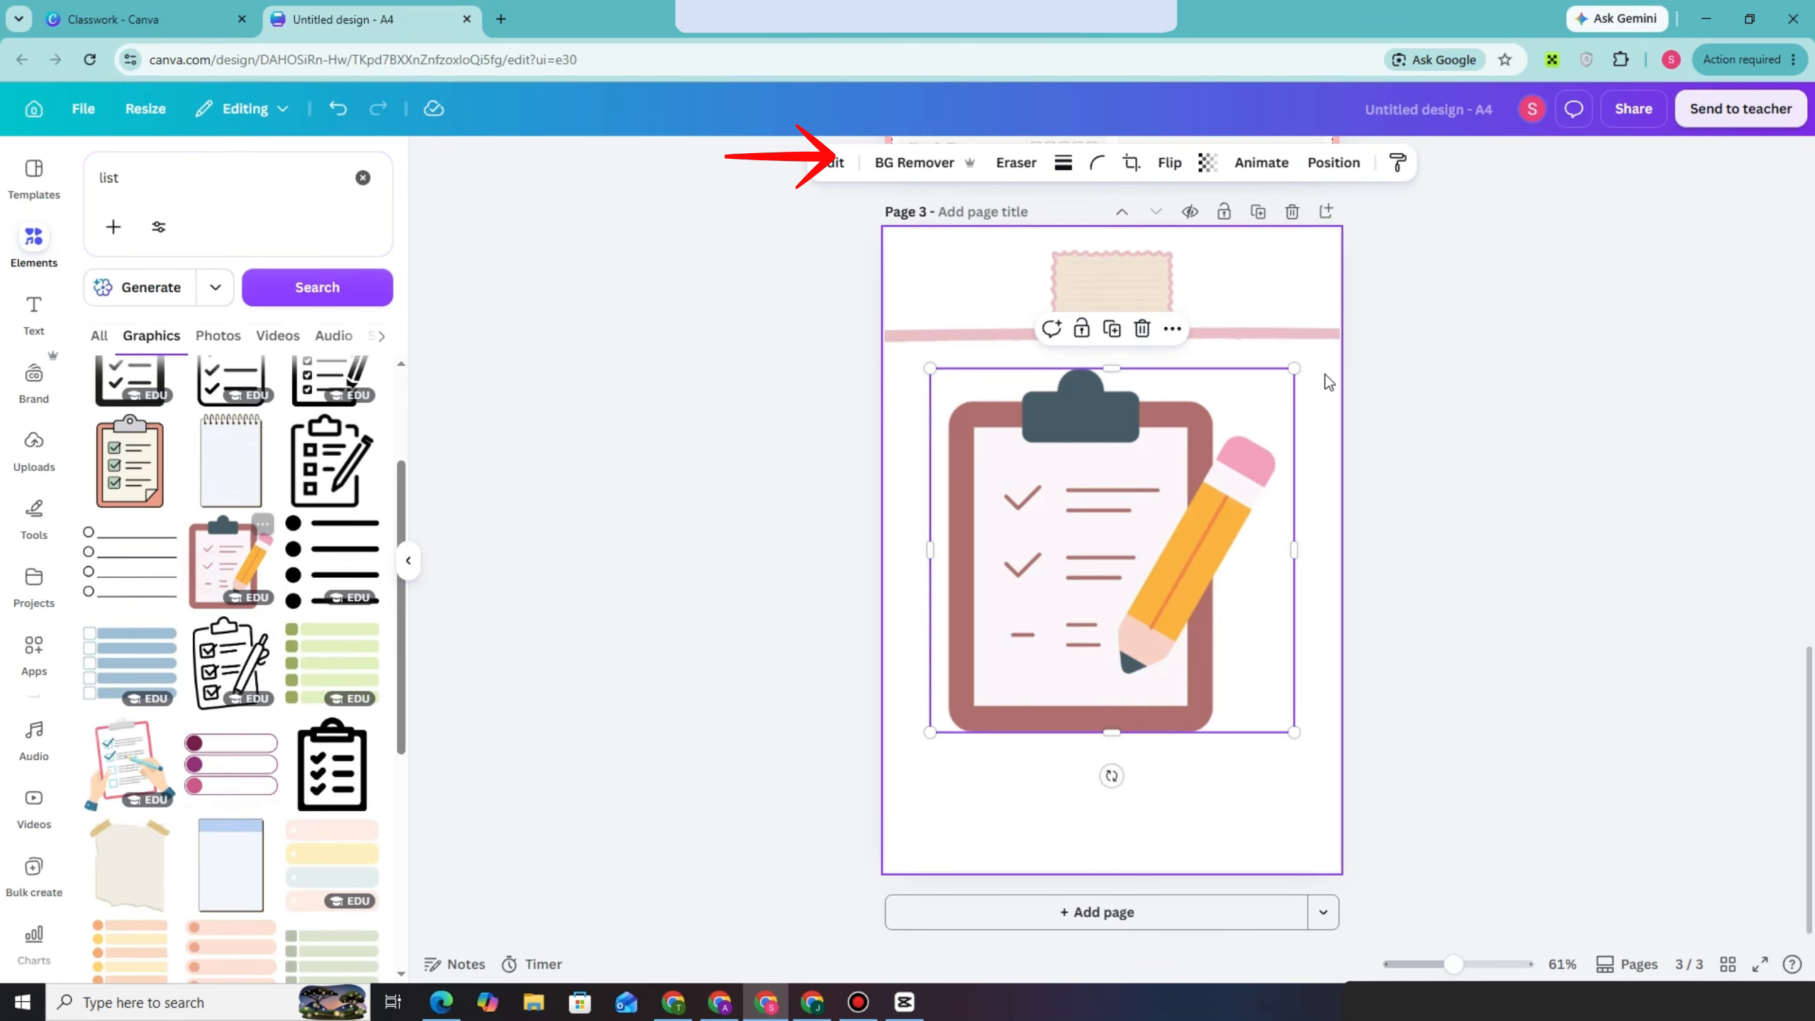
{"action": "left_click_drag", "start_coordinate": [1292, 371], "coordinate": [1058, 607]}
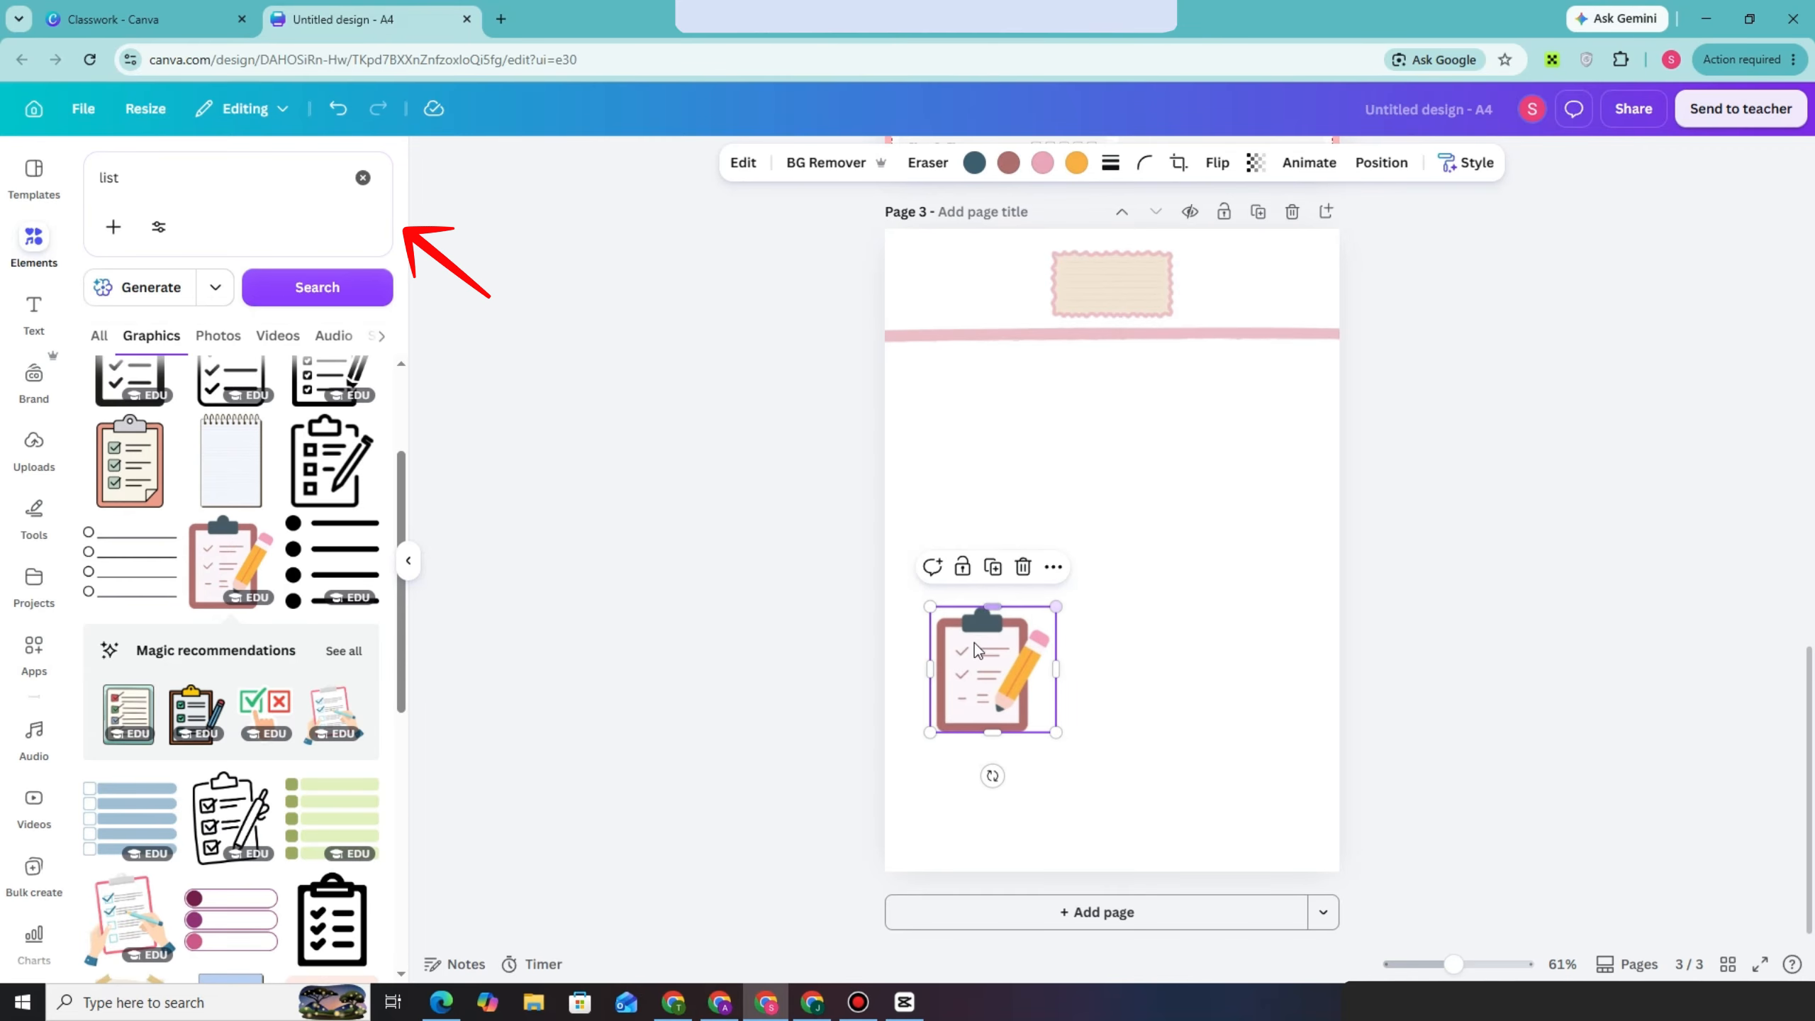
{"action": "left_click_drag", "start_coordinate": [981, 668], "coordinate": [956, 426]}
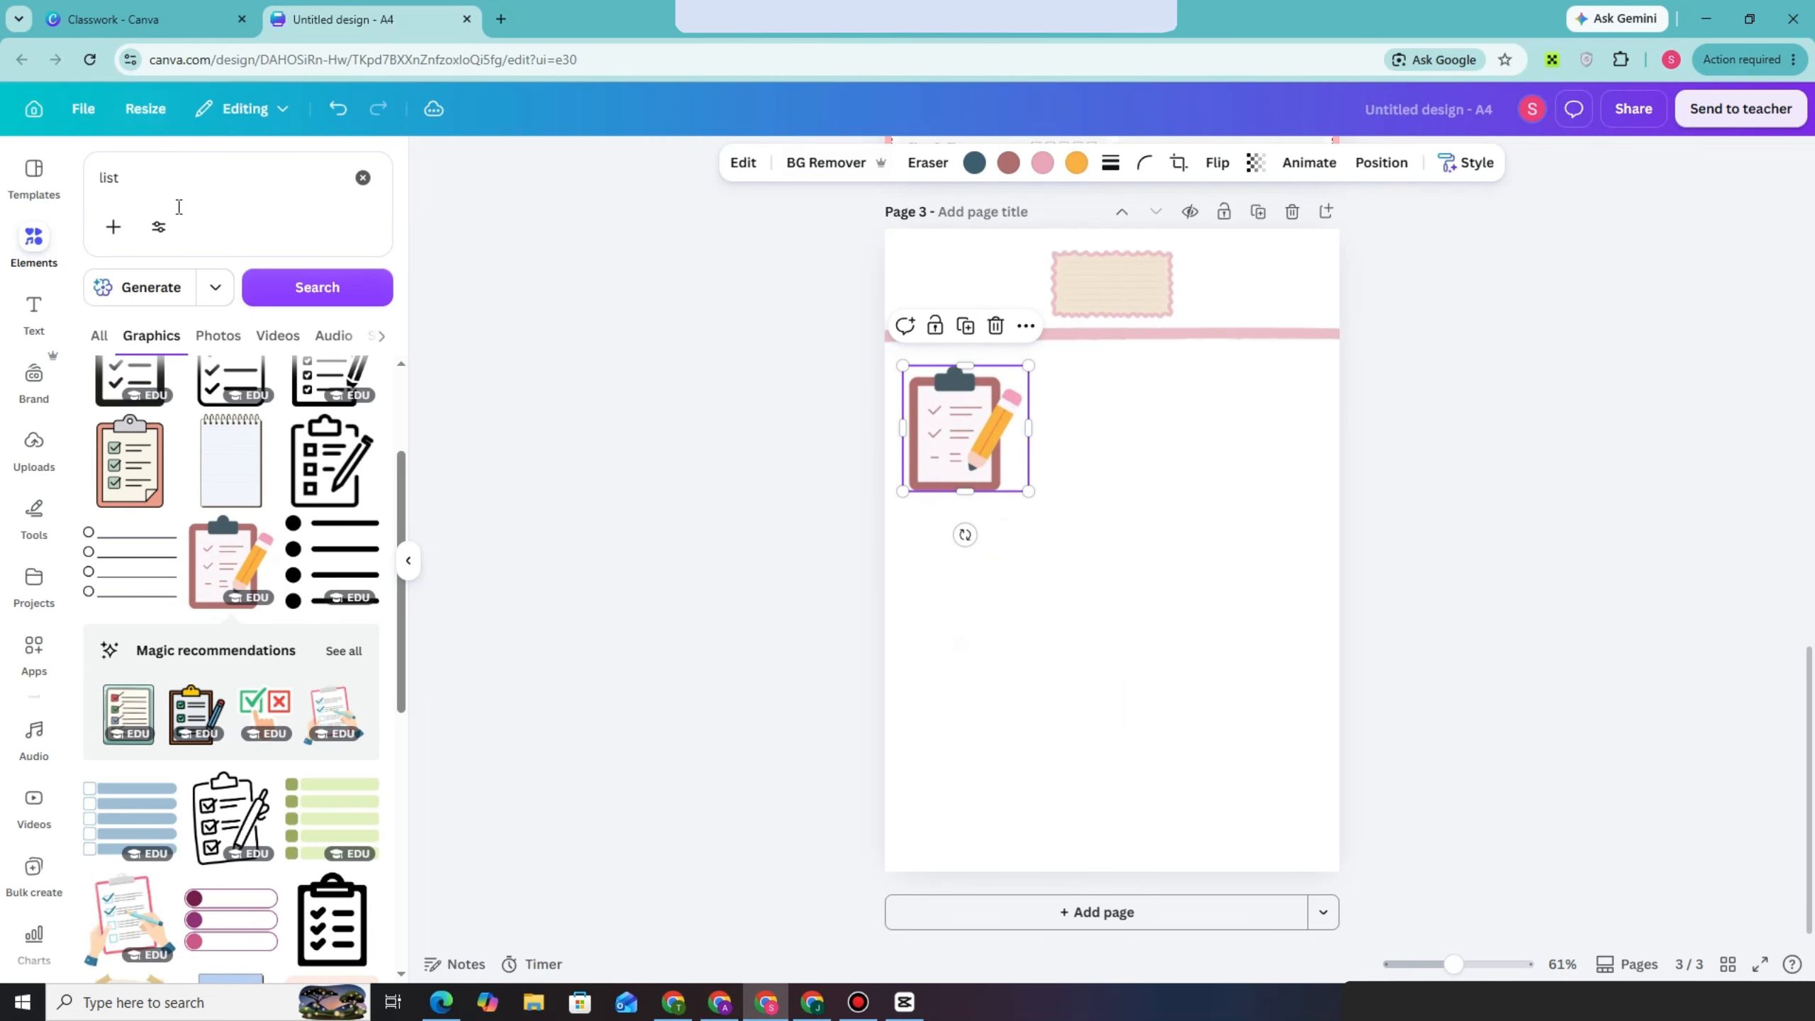
Search the graphics for "lines", add a set of black writing lines, enlarge it to about 13 by 4.4 cm and place it beside the clipboard
{"action": "left_click", "coordinate": [171, 183]}
{"action": "type", "text": "lin"}
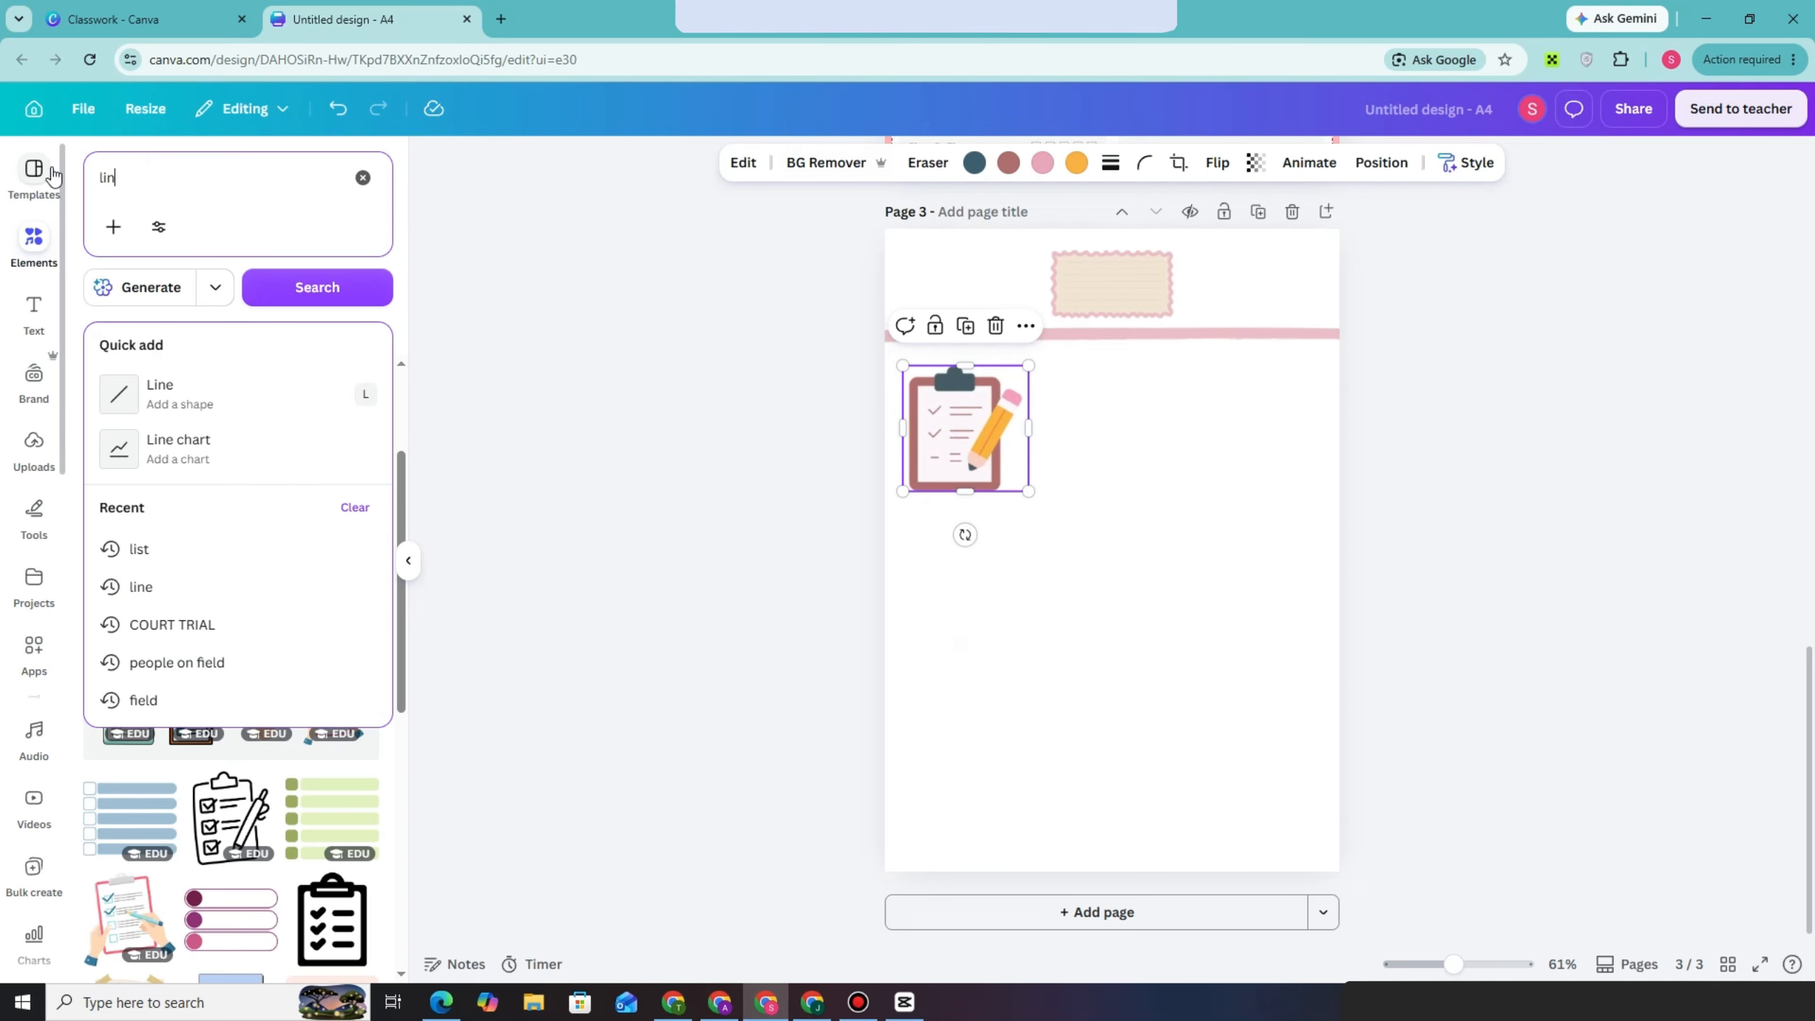
{"action": "type", "text": "es"}
{"action": "key", "text": "Return"}
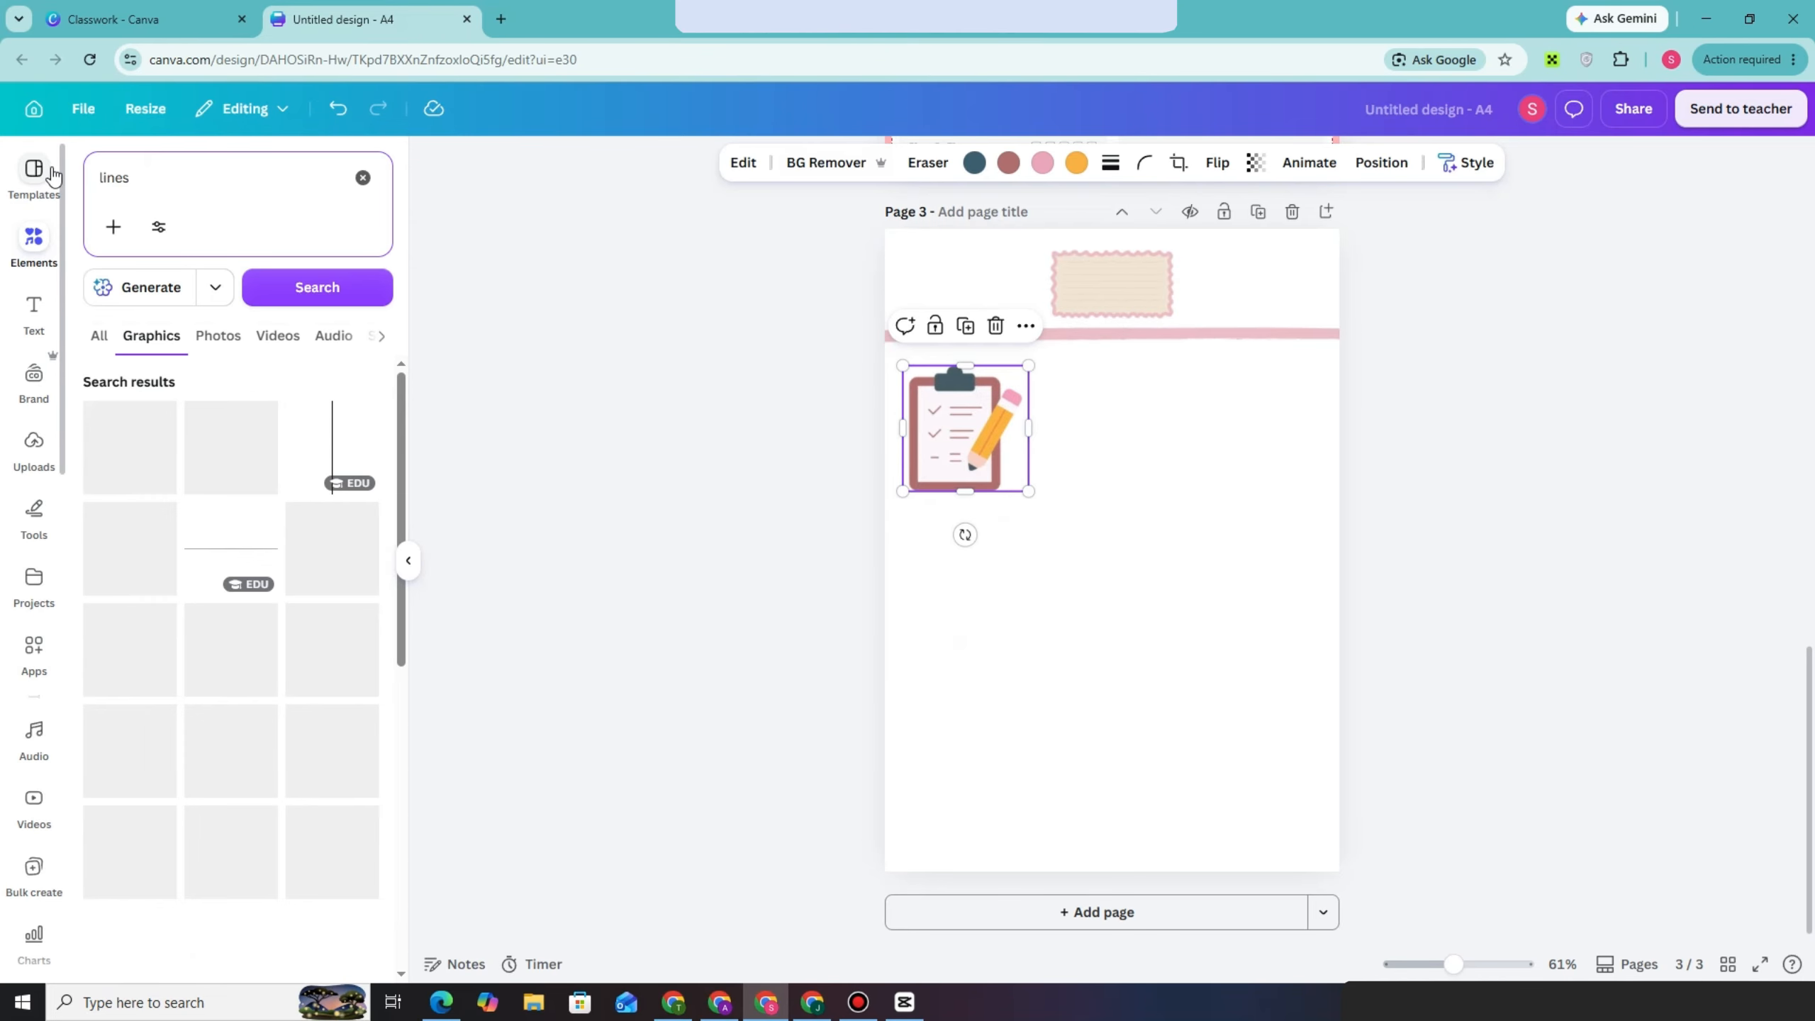
{"action": "scroll", "coordinate": [300, 695], "scroll_direction": "down", "scroll_amount": 1}
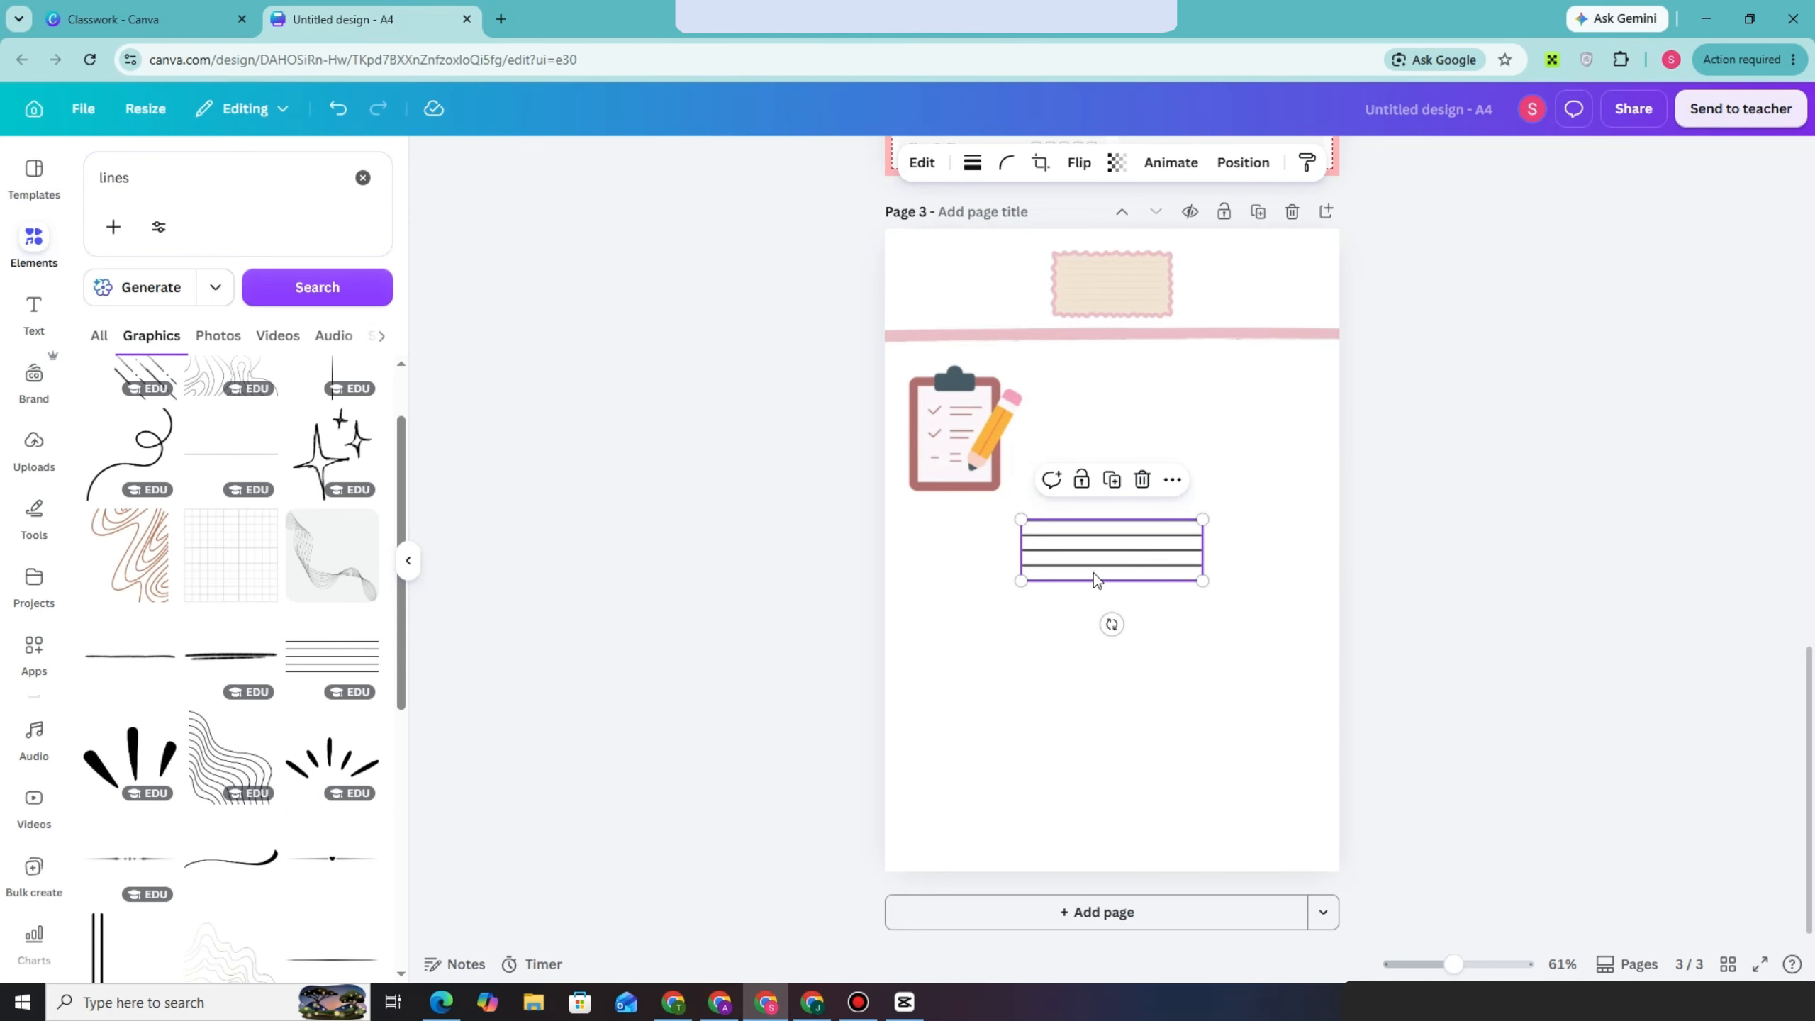
{"action": "left_click_drag", "start_coordinate": [1093, 572], "coordinate": [1156, 444]}
{"action": "left_click_drag", "start_coordinate": [1265, 397], "coordinate": [1361, 354]}
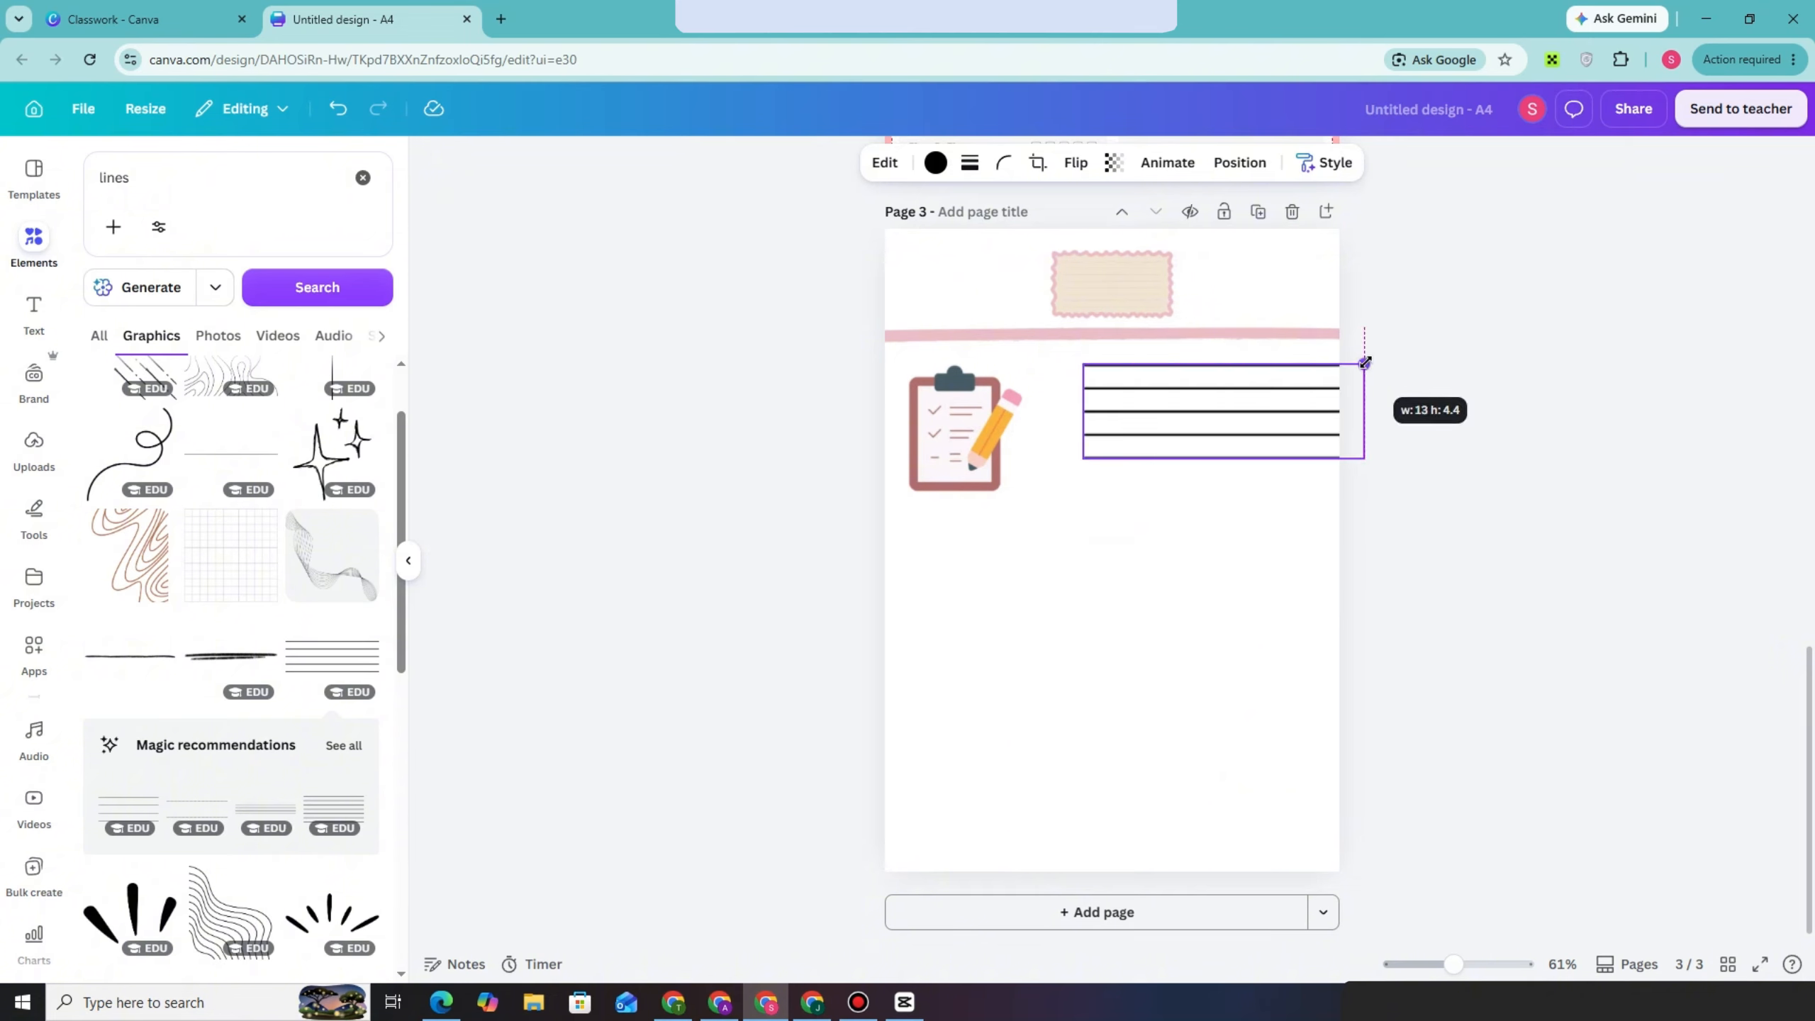
{"action": "left_click_drag", "start_coordinate": [1172, 408], "coordinate": [1135, 401]}
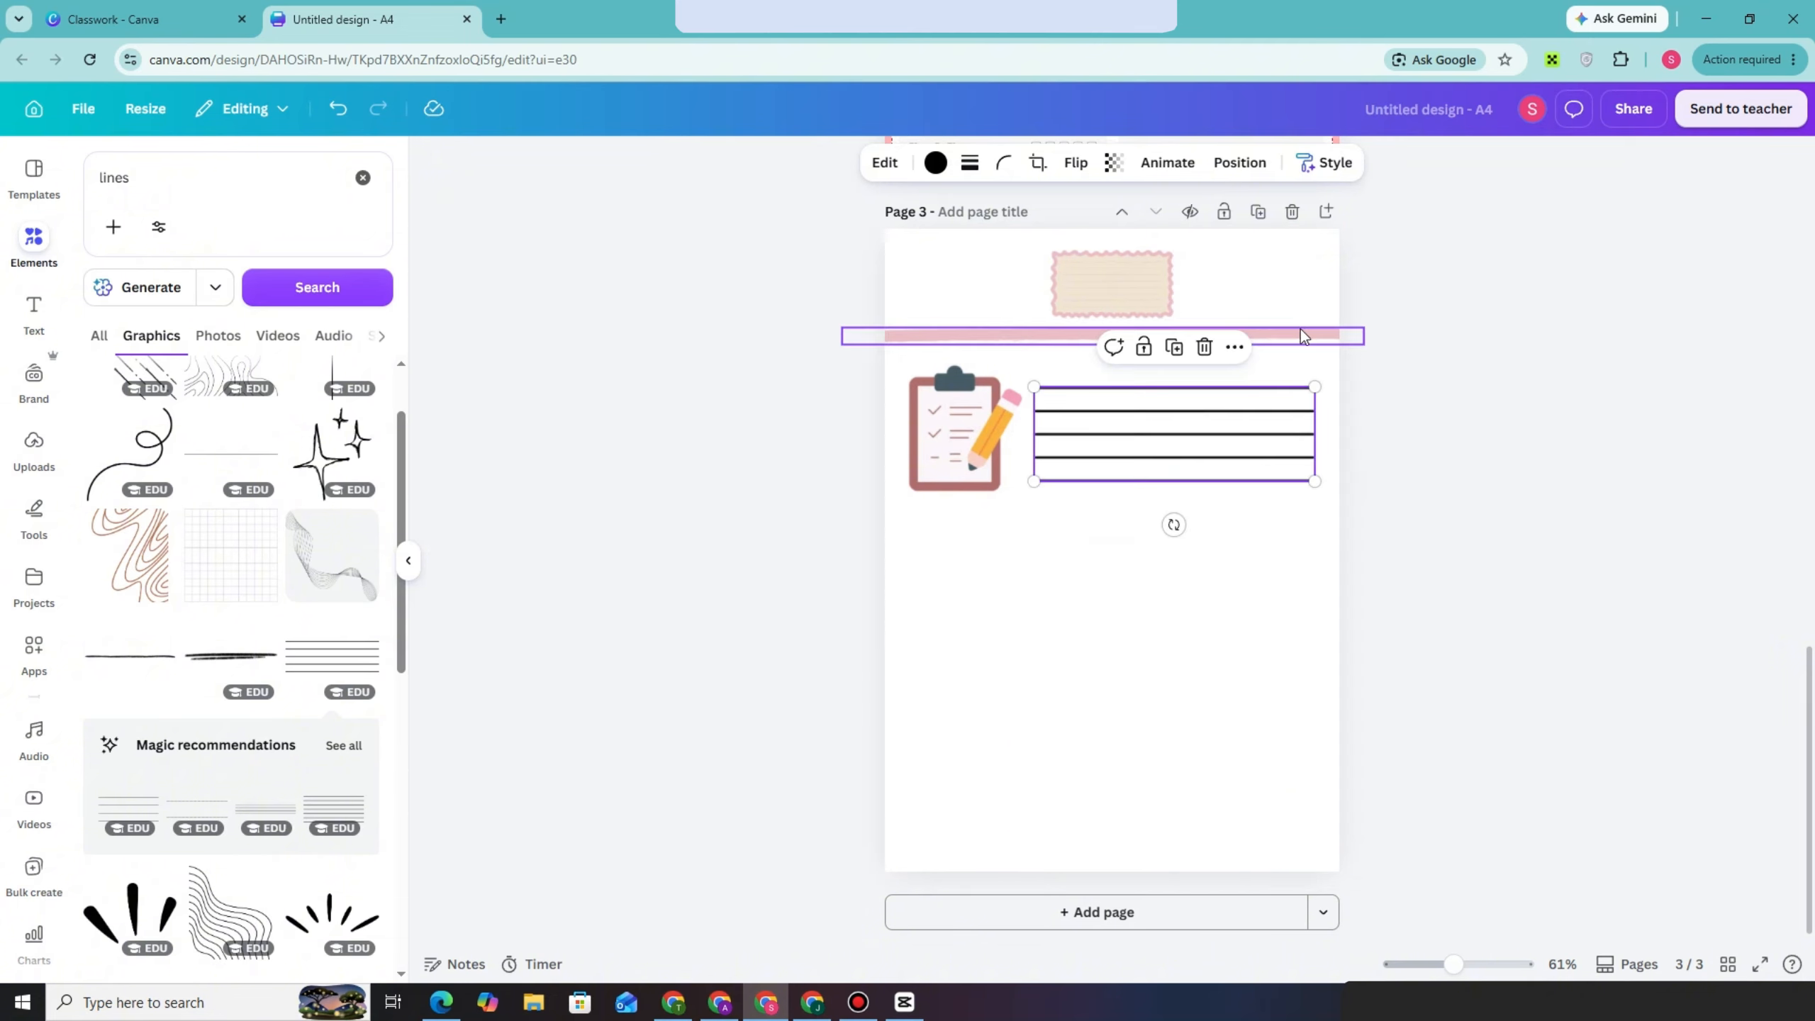
Duplicate the full-width pink line and place the copy just below the clipboard and writing lines on page 3
{"action": "left_click", "coordinate": [1035, 337]}
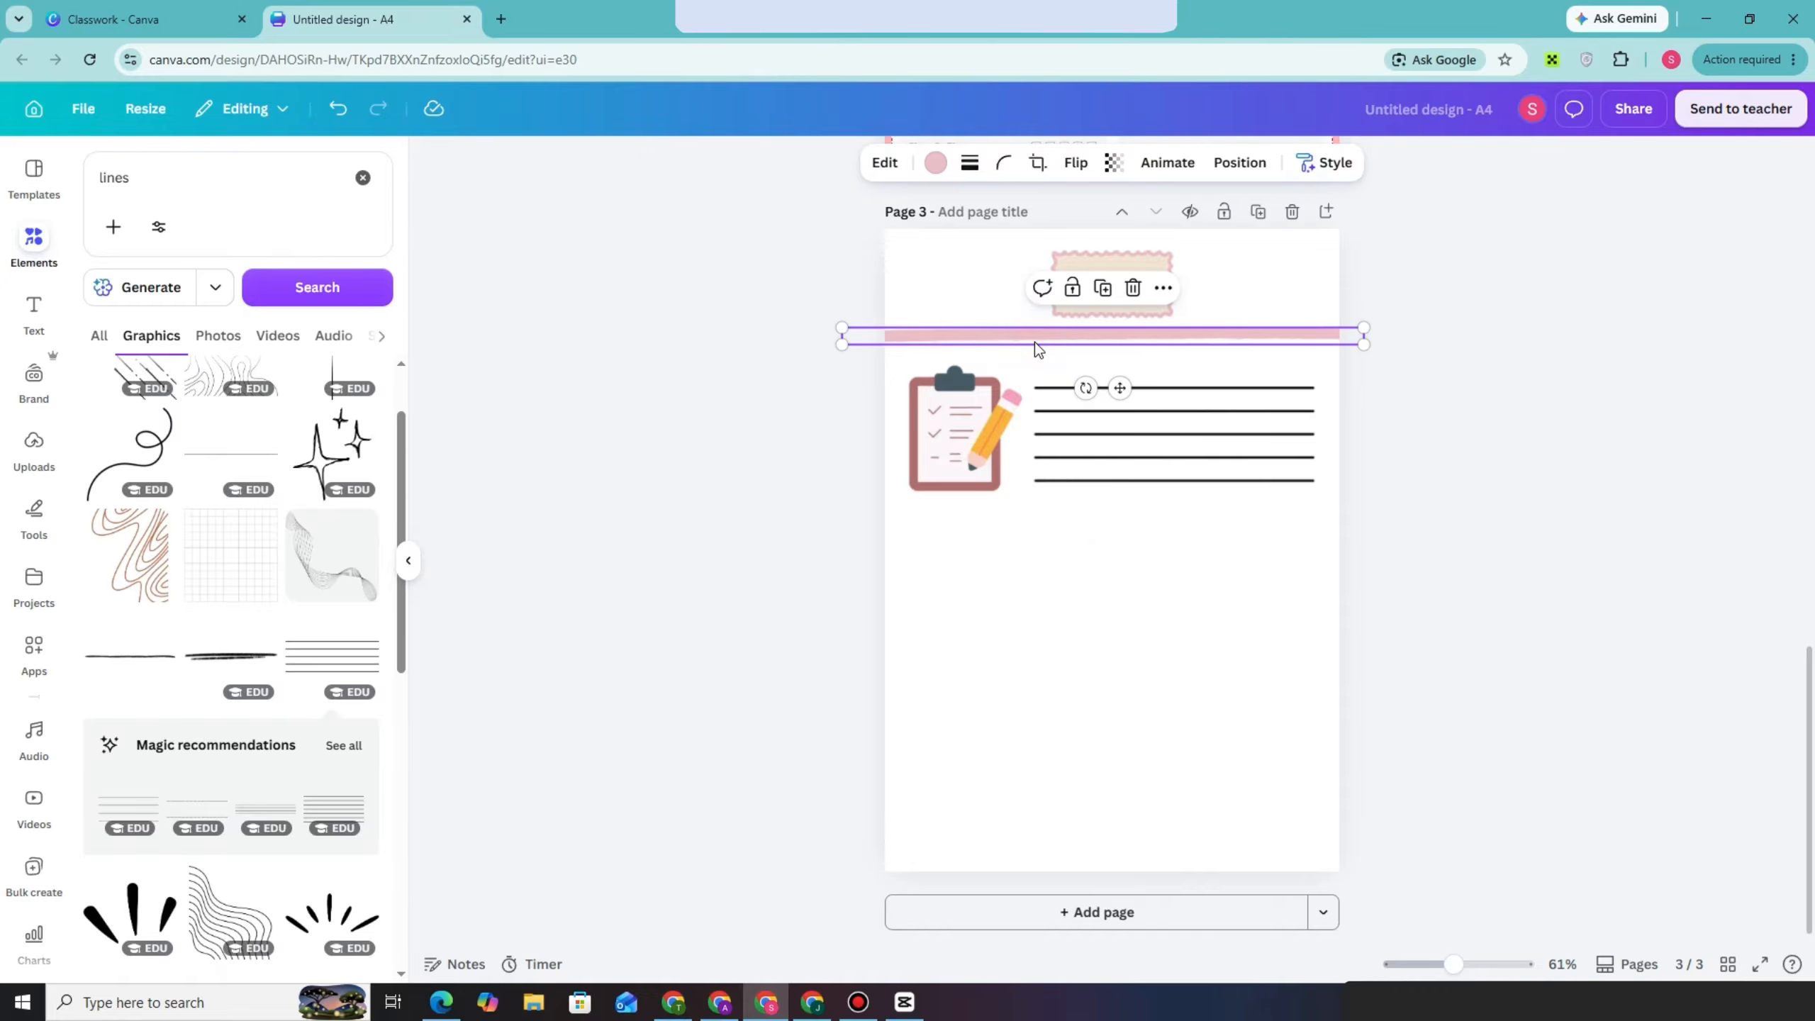
{"action": "left_click_drag", "start_coordinate": [1035, 342], "coordinate": [1031, 546]}
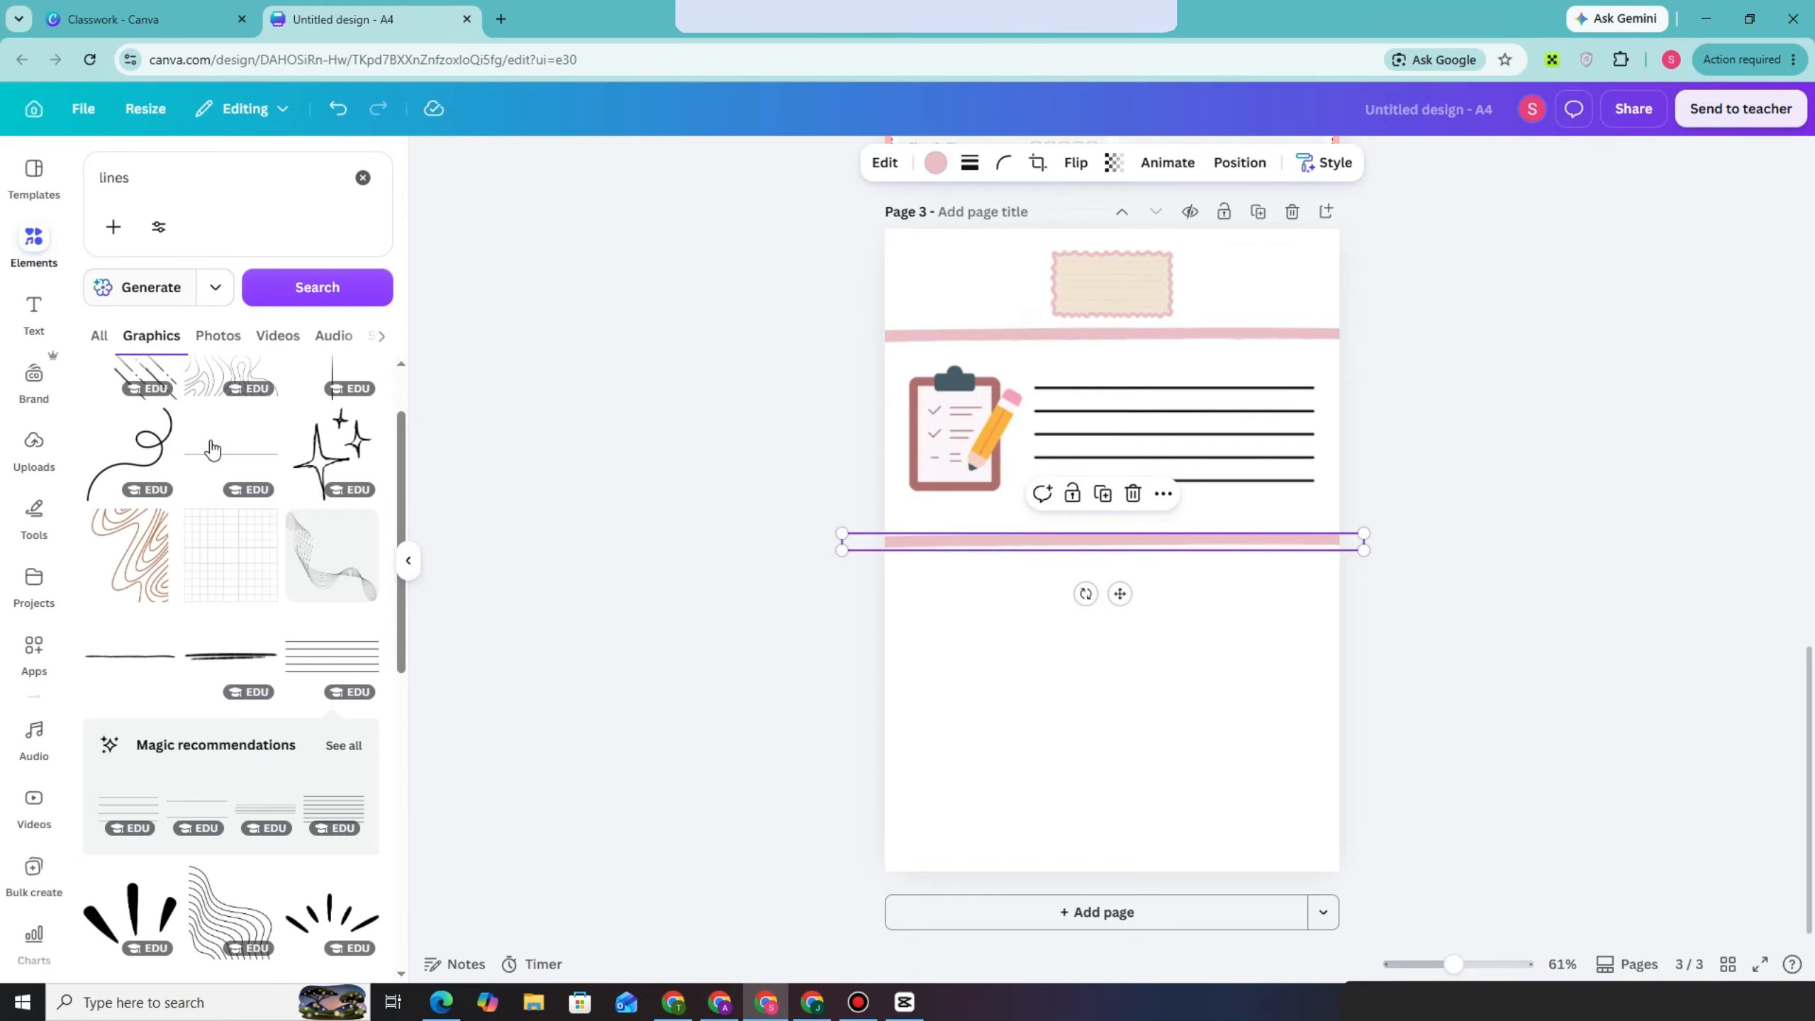
{"action": "scroll", "coordinate": [242, 374], "scroll_direction": "down", "scroll_amount": 3}
Search the graphics for "to do" and place a shrunken checklist with pink checkboxes below the second pink line at the page's left edge
{"action": "left_click", "coordinate": [164, 187]}
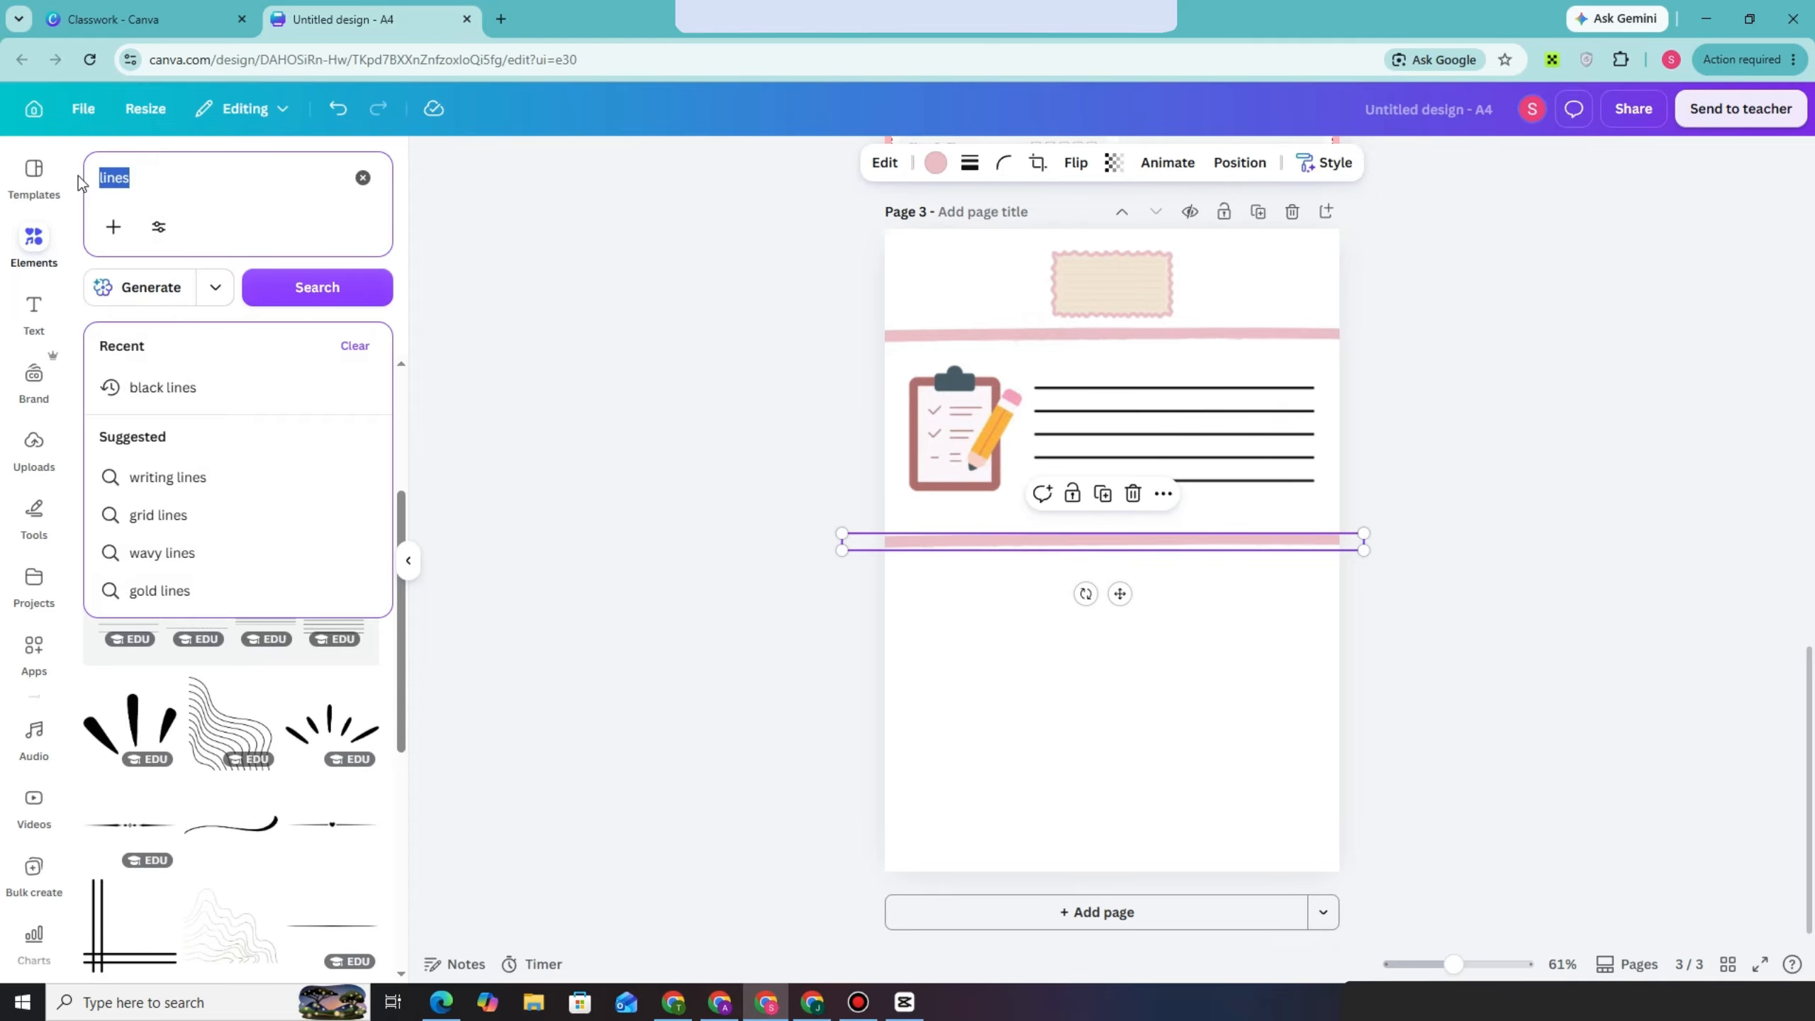
{"action": "key", "text": "BackSpace"}
{"action": "type", "text": "to dp"}
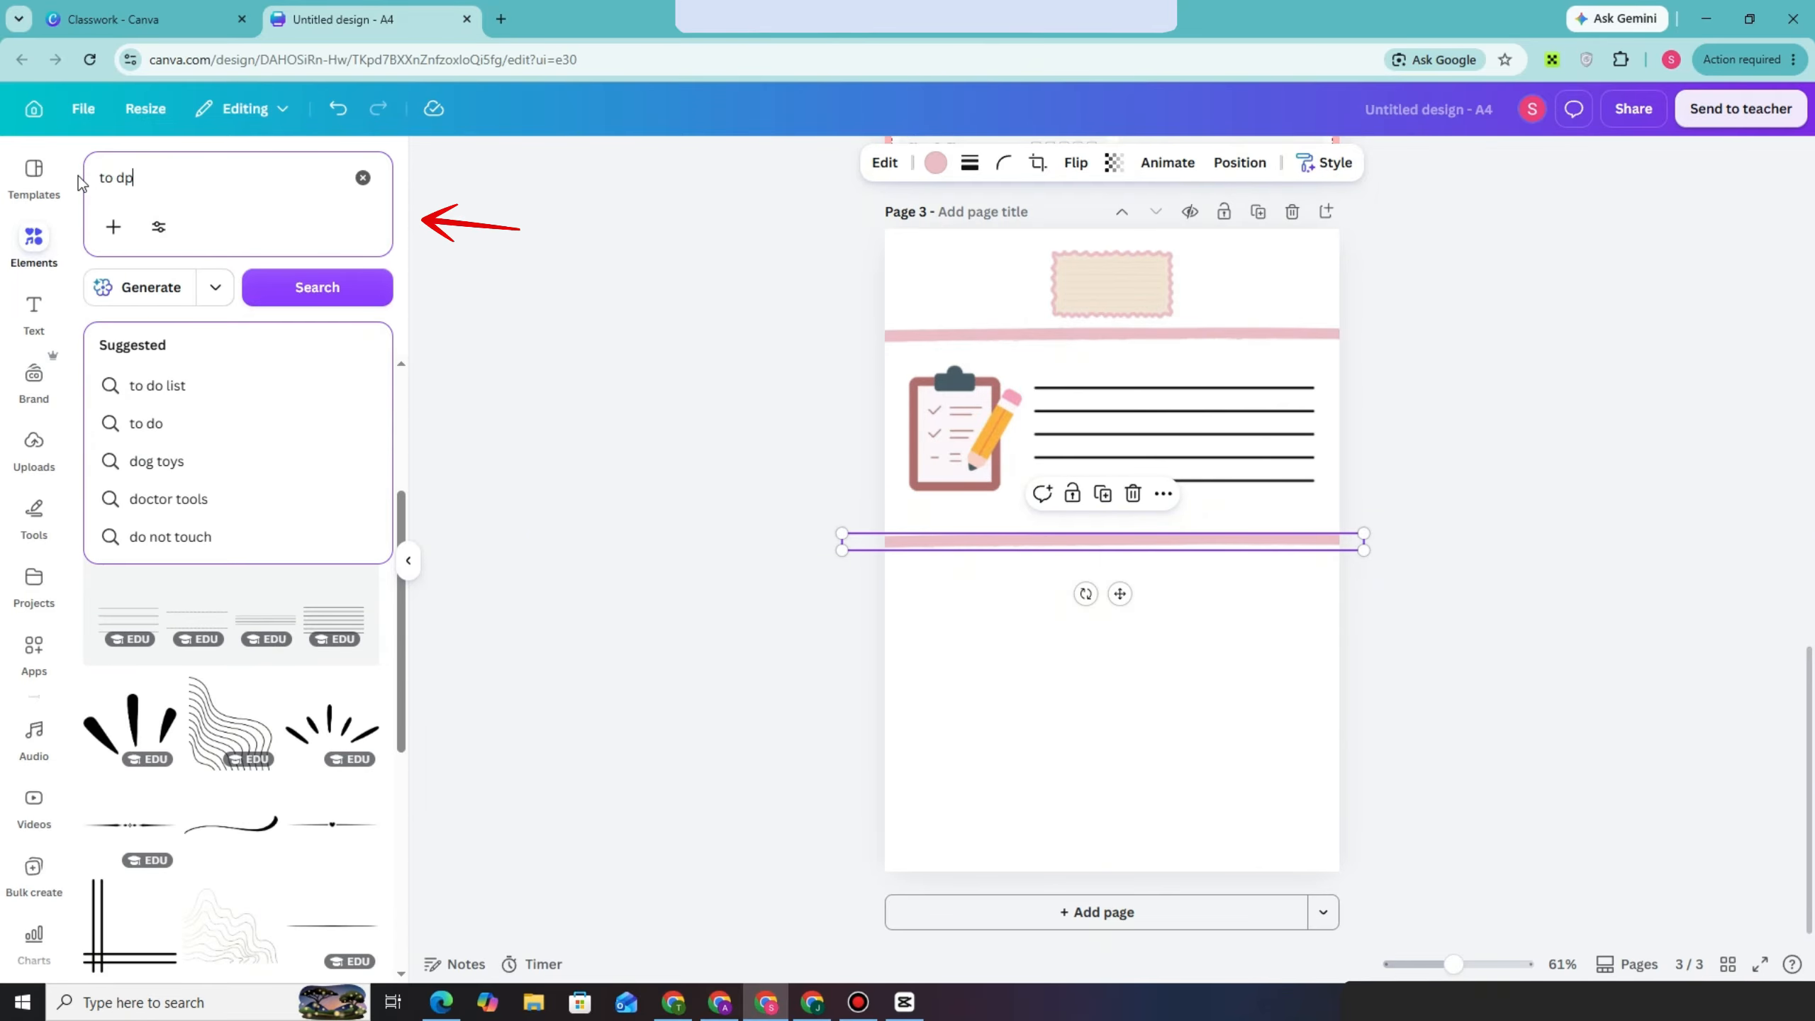
{"action": "key", "text": "Return"}
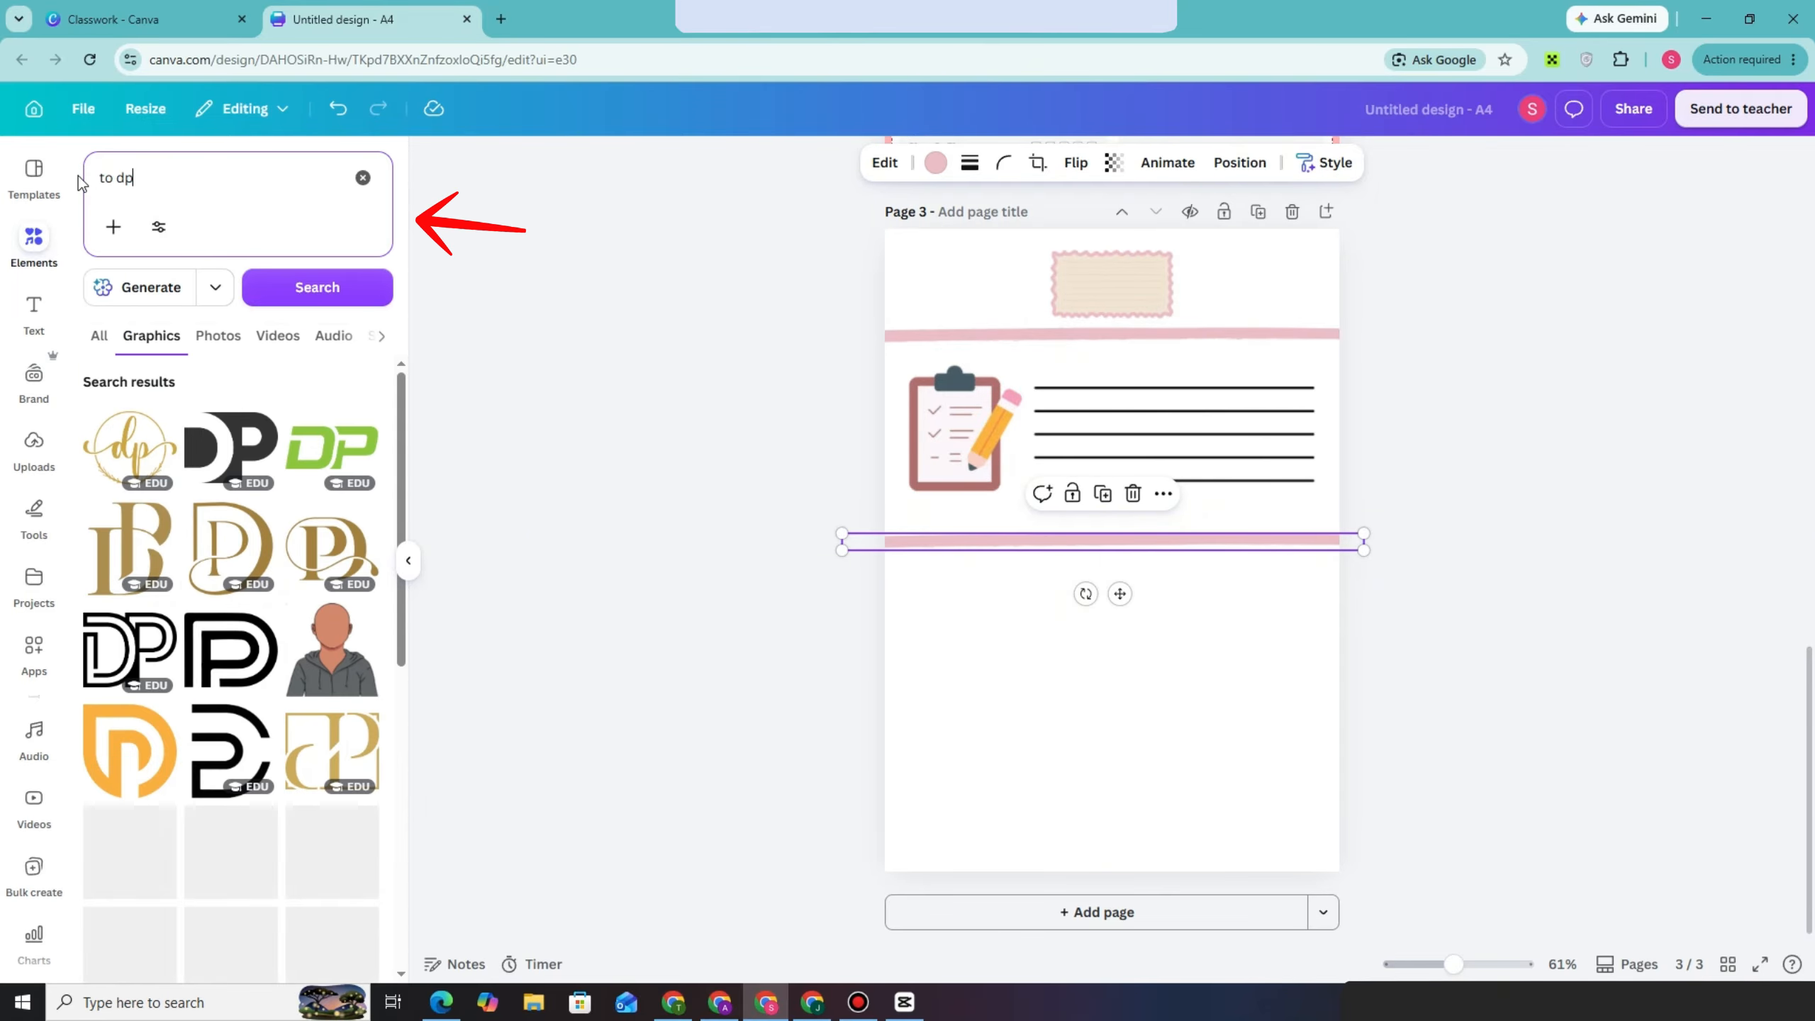
{"action": "key", "text": "BackSpace"}
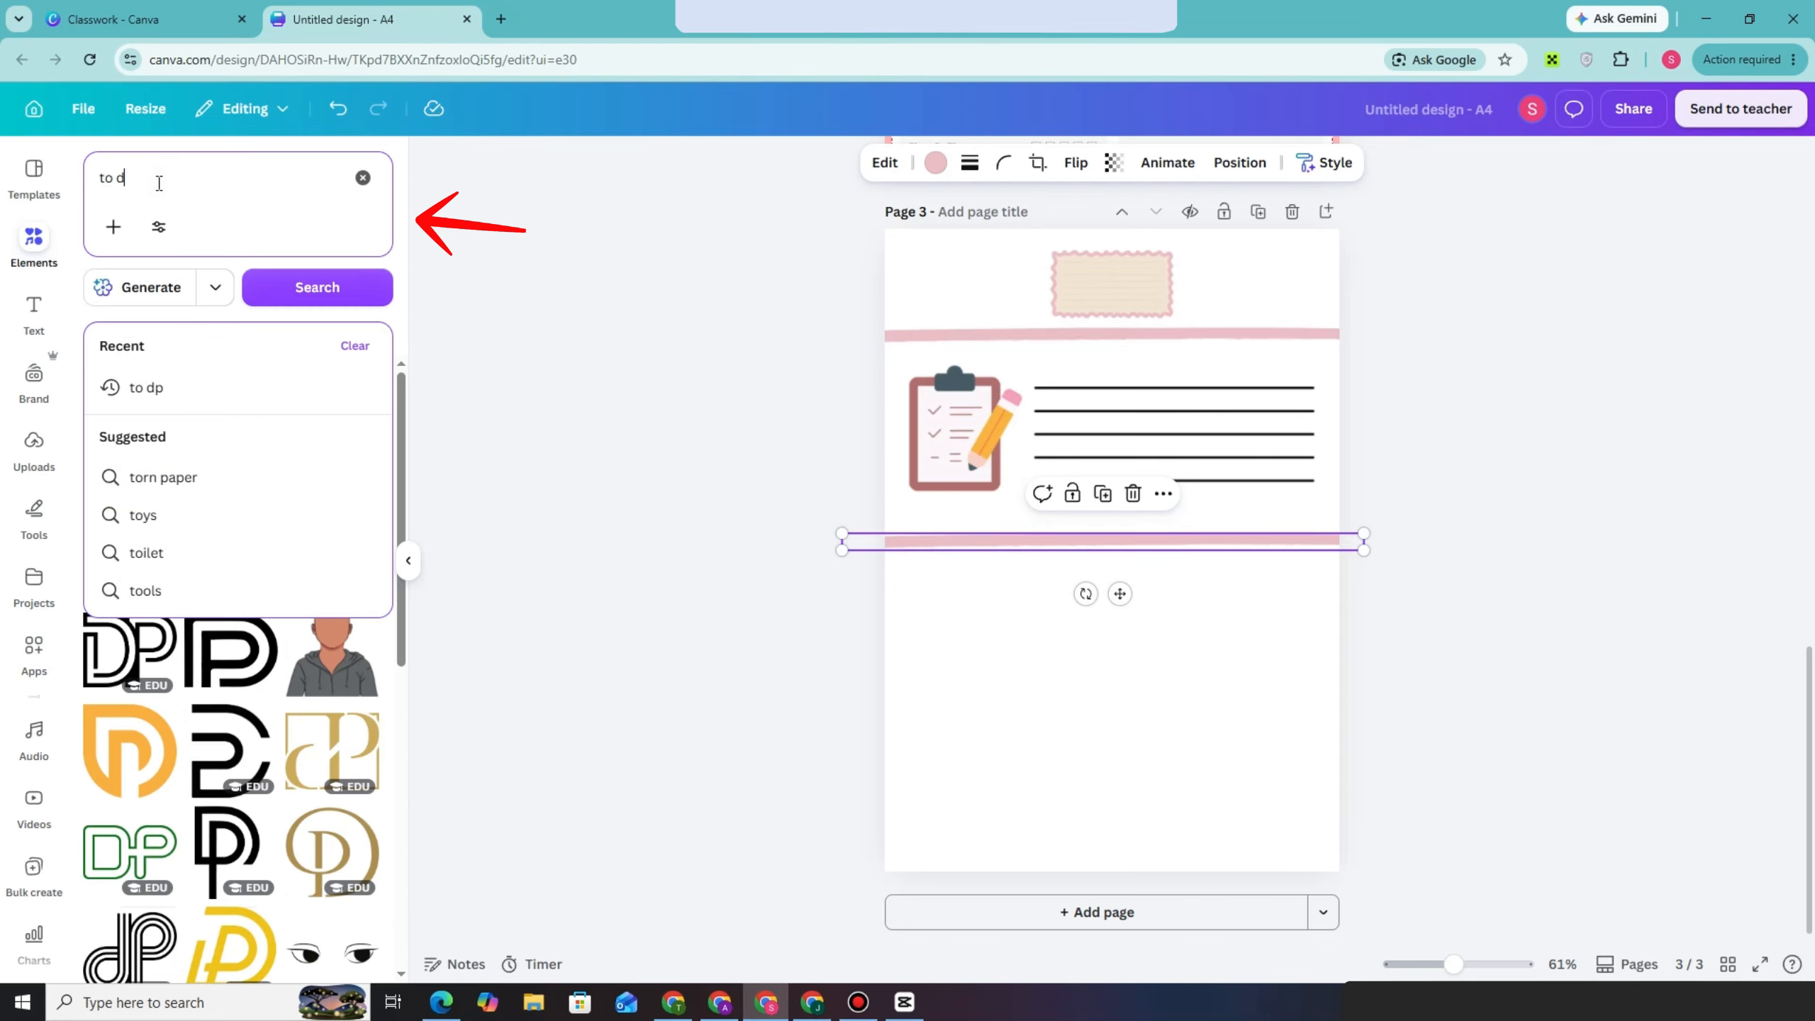
{"action": "type", "text": "o"}
{"action": "key", "text": "Return"}
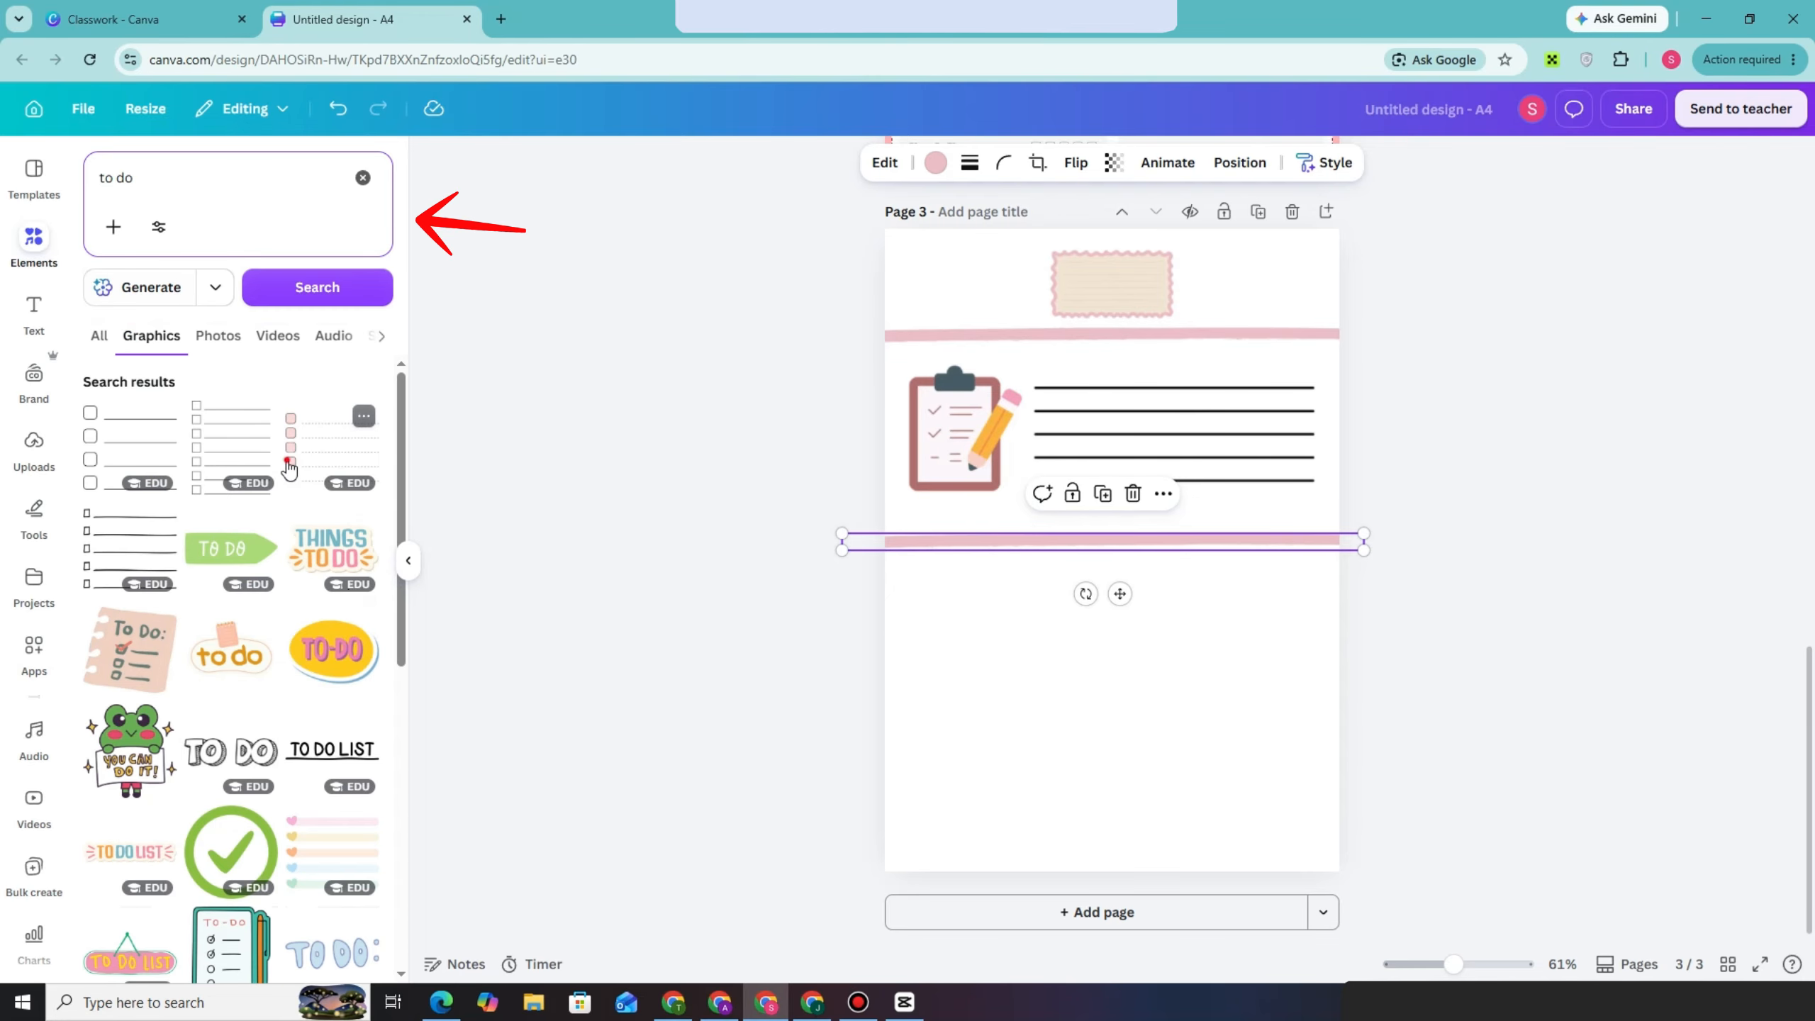
{"action": "left_click", "coordinate": [287, 461]}
{"action": "left_click_drag", "start_coordinate": [1145, 538], "coordinate": [1034, 614]}
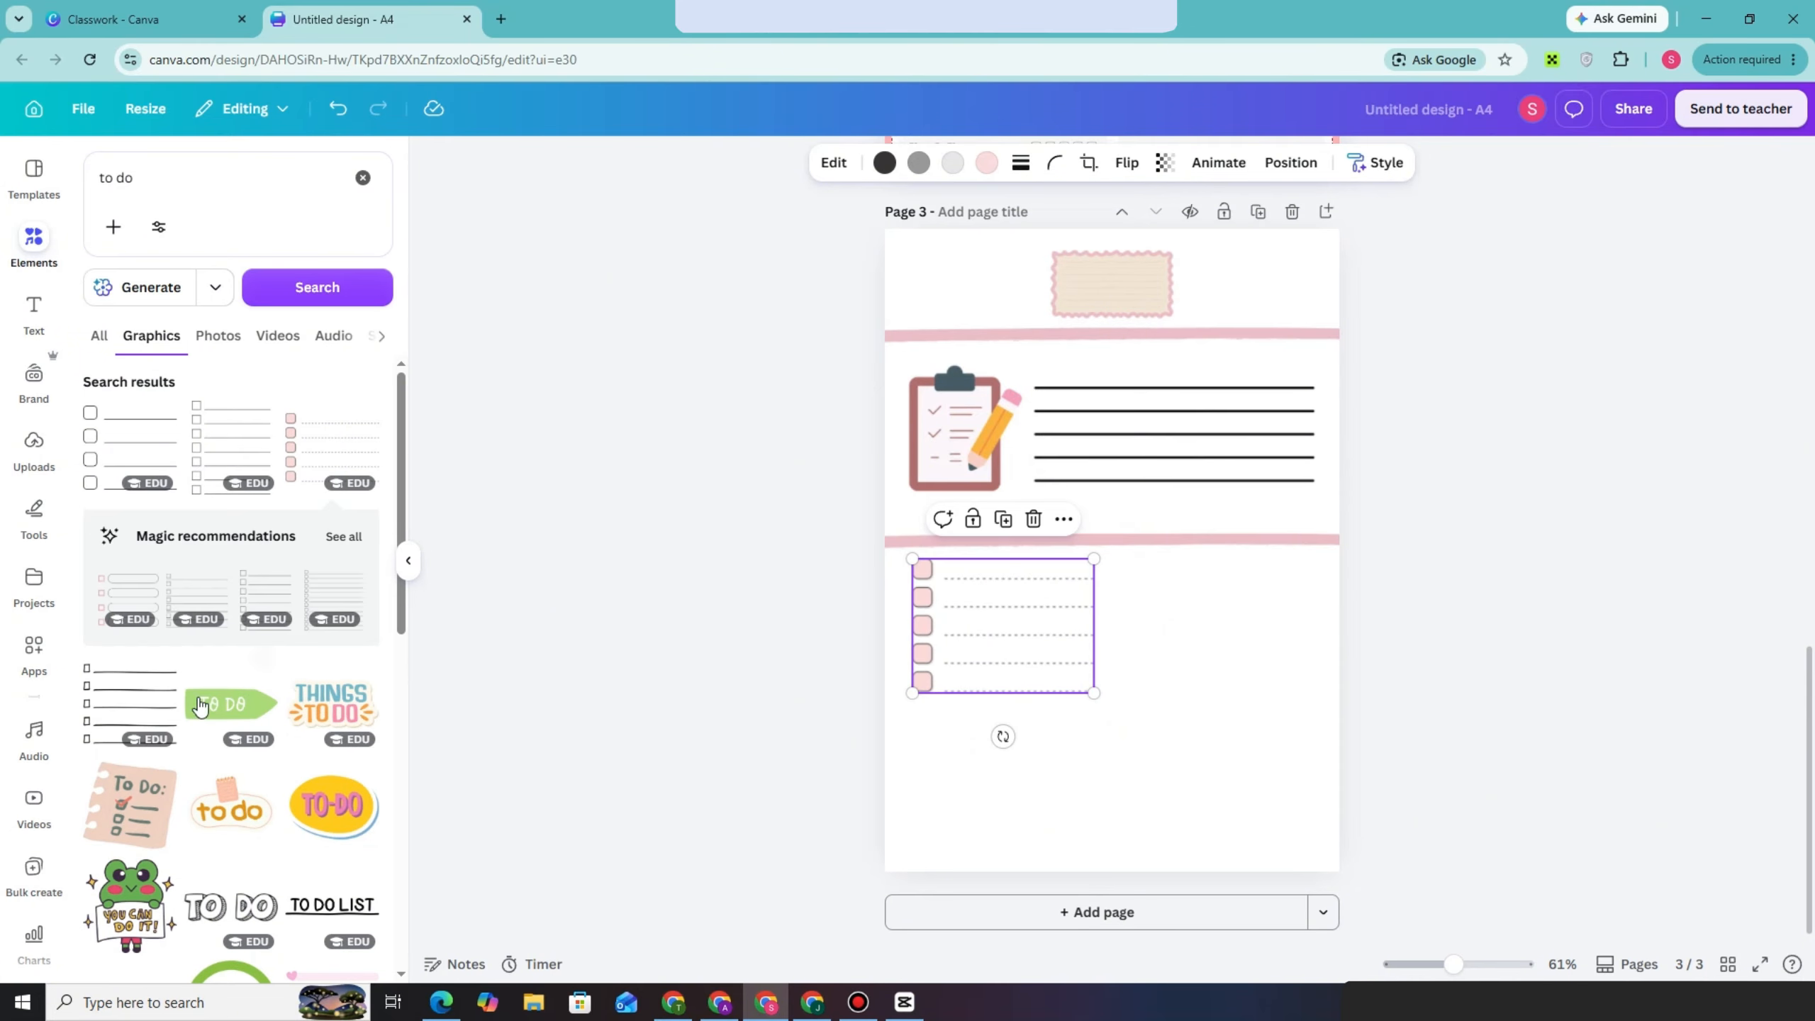
Place a shrunken yellow TO-DO sticker beside the note at the page's top and a small green check-mark circle beside the checklist
{"action": "scroll", "coordinate": [136, 723], "scroll_direction": "down", "scroll_amount": 3}
{"action": "left_click", "coordinate": [342, 638]}
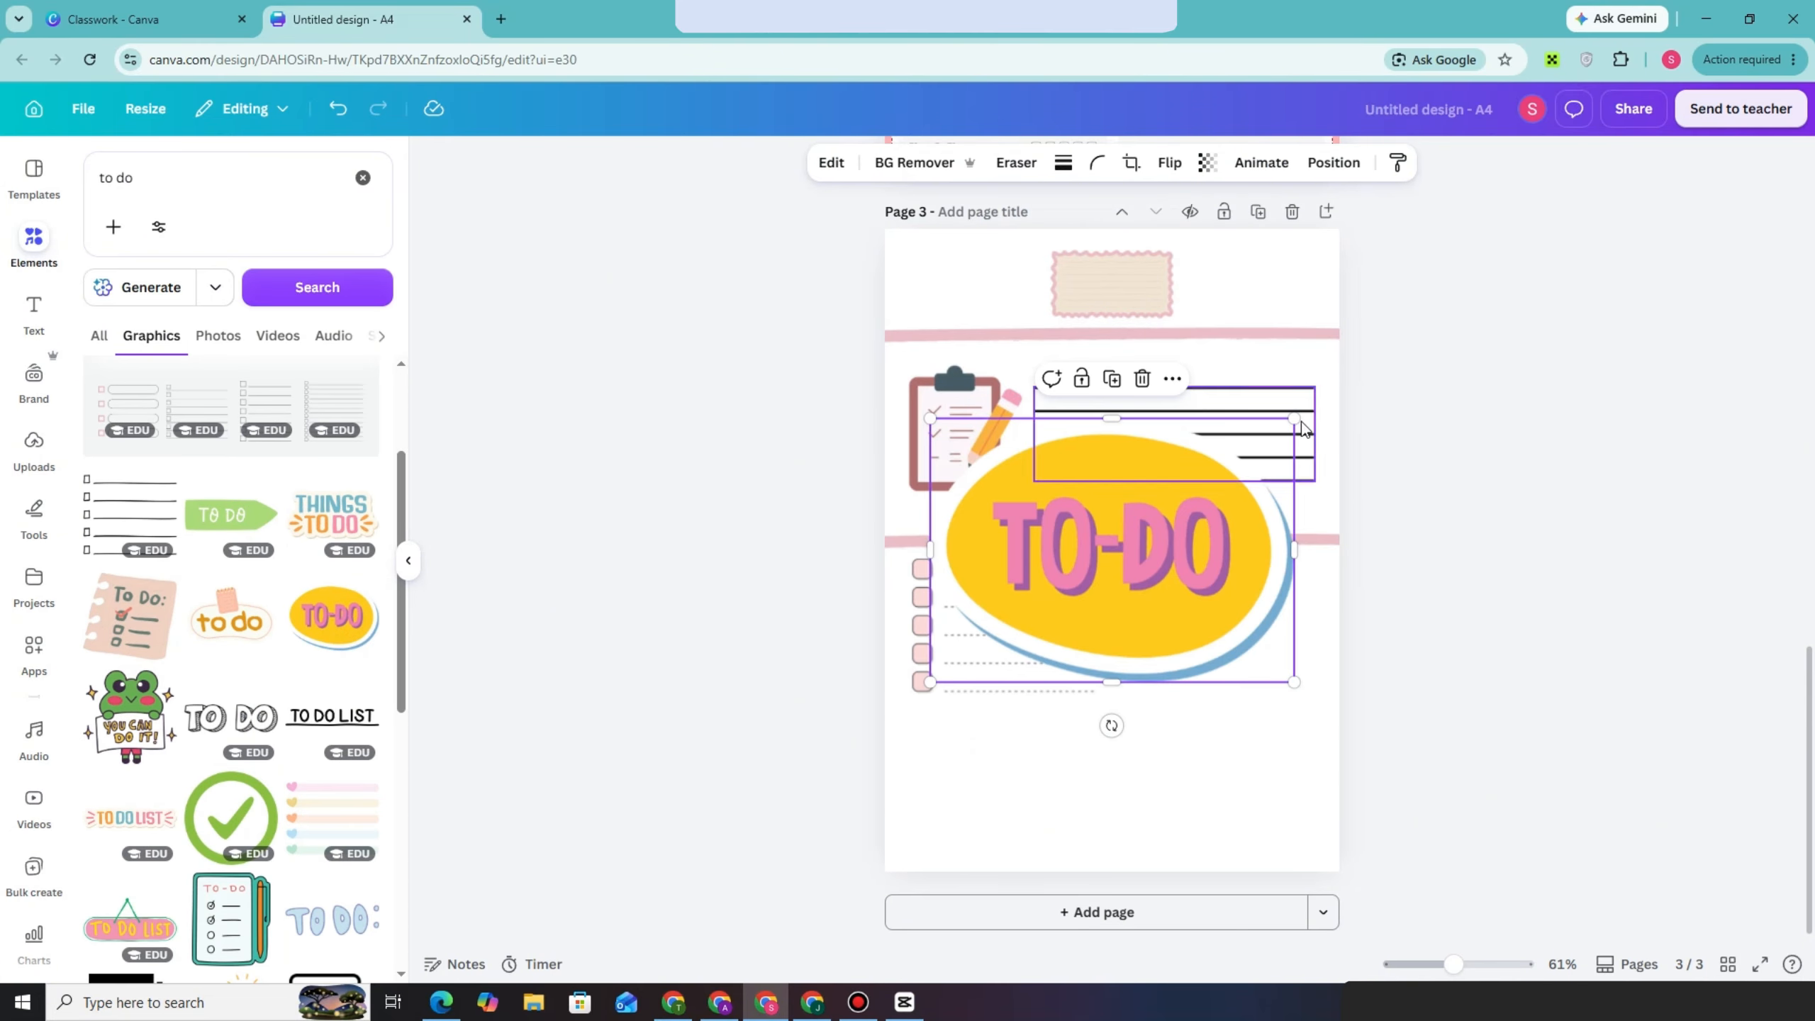
{"action": "left_click_drag", "start_coordinate": [1294, 420], "coordinate": [1213, 262]}
{"action": "scroll", "coordinate": [232, 726], "scroll_direction": "down", "scroll_amount": 3}
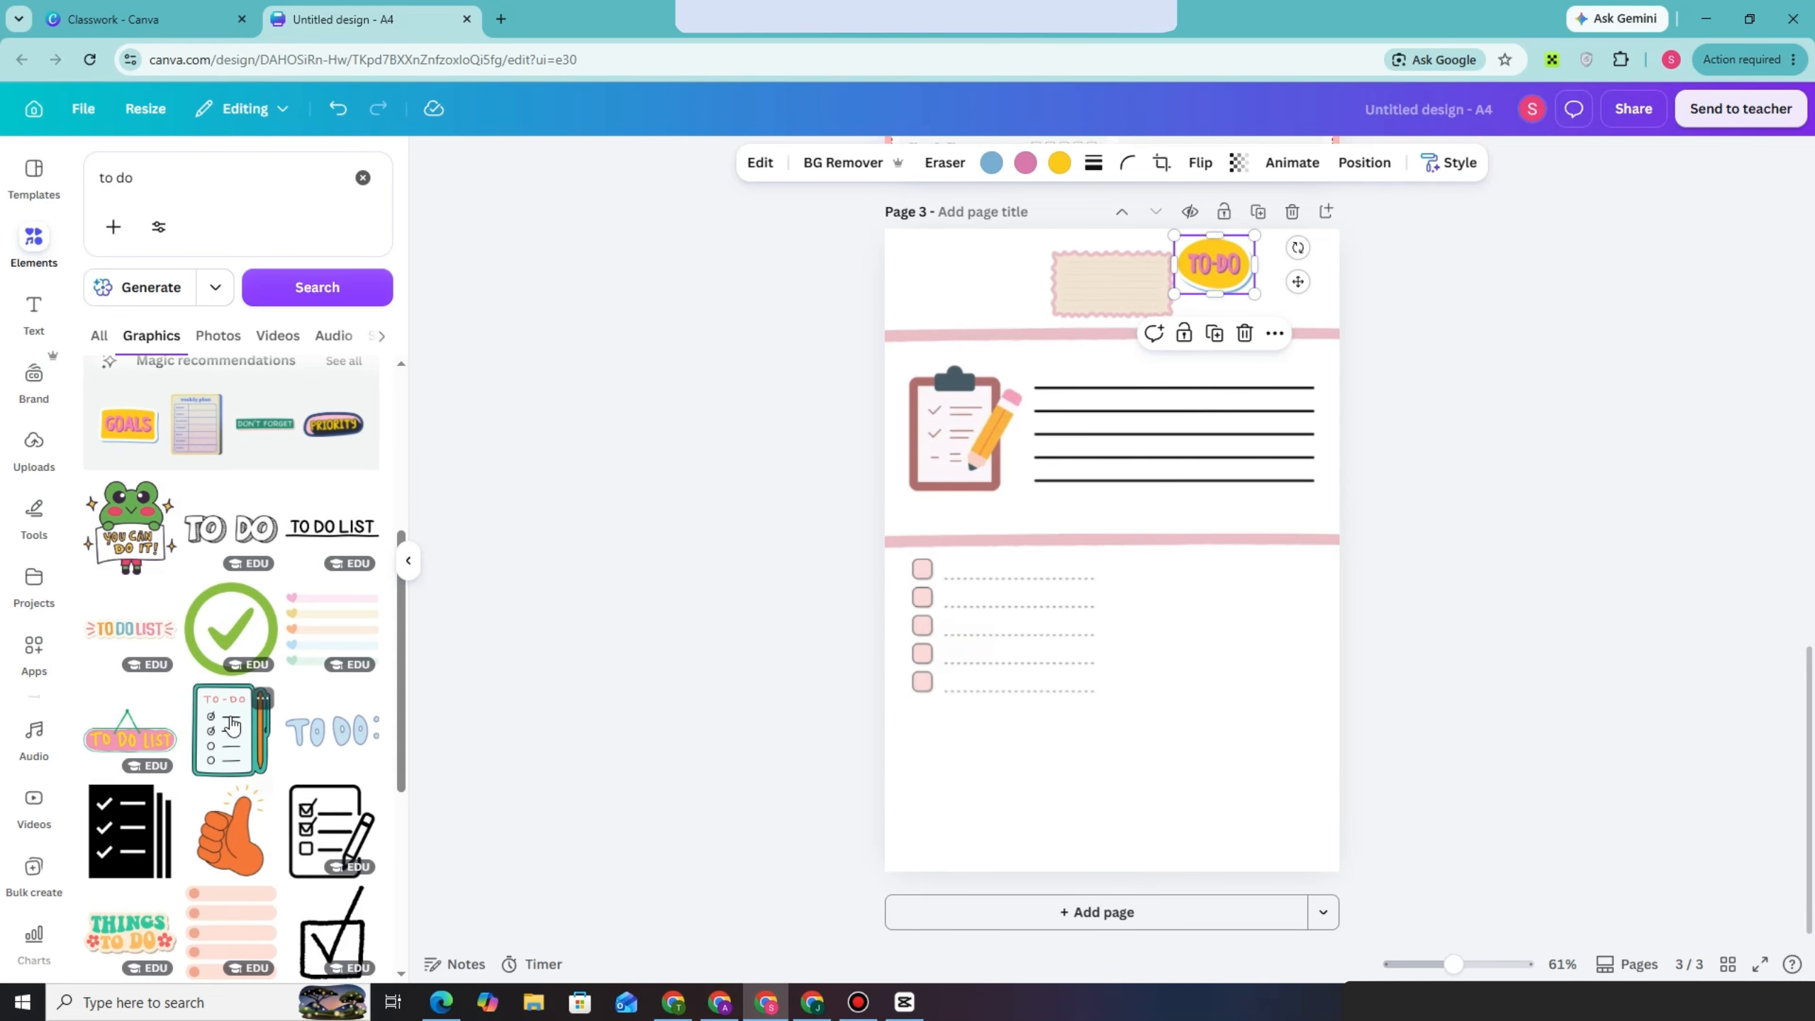
{"action": "left_click", "coordinate": [229, 628]}
{"action": "left_click_drag", "start_coordinate": [1206, 459], "coordinate": [1133, 590]}
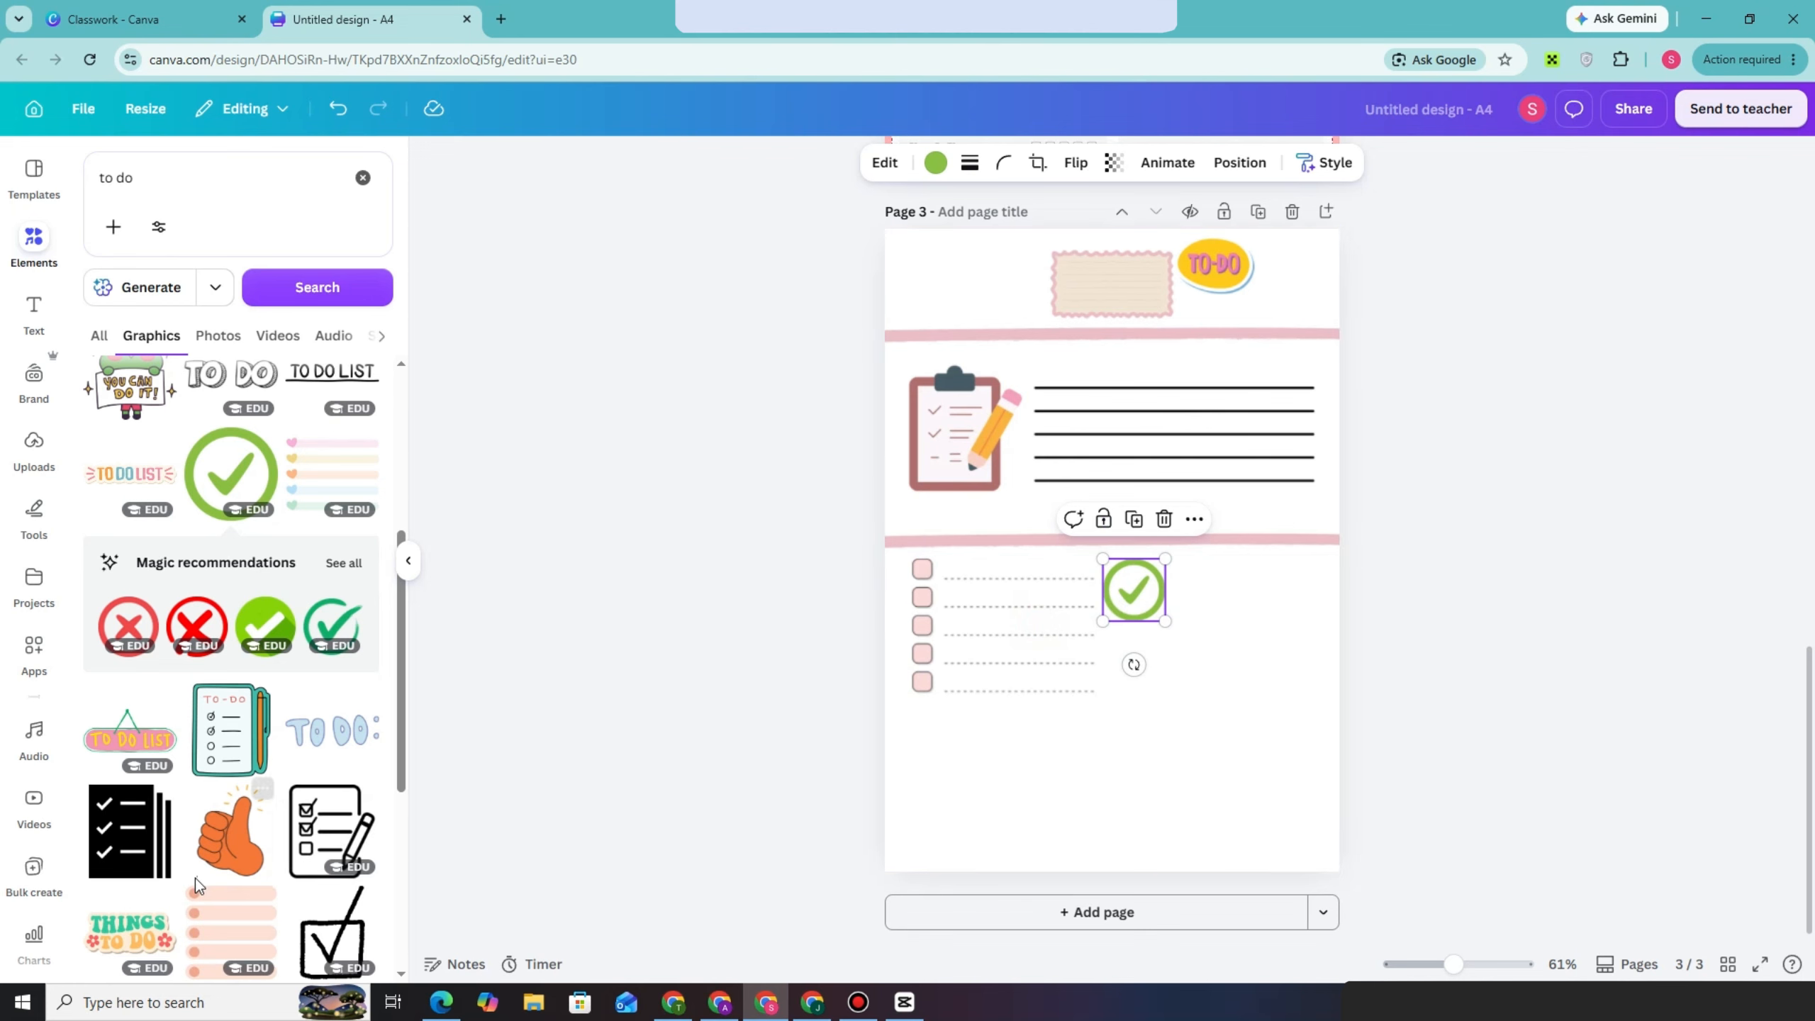
Place the five-bar peach list graphic in the page's lower-right area and recolour its bars purple and its dots grey
{"action": "scroll", "coordinate": [197, 876], "scroll_direction": "down", "scroll_amount": 5}
{"action": "left_click", "coordinate": [187, 494]}
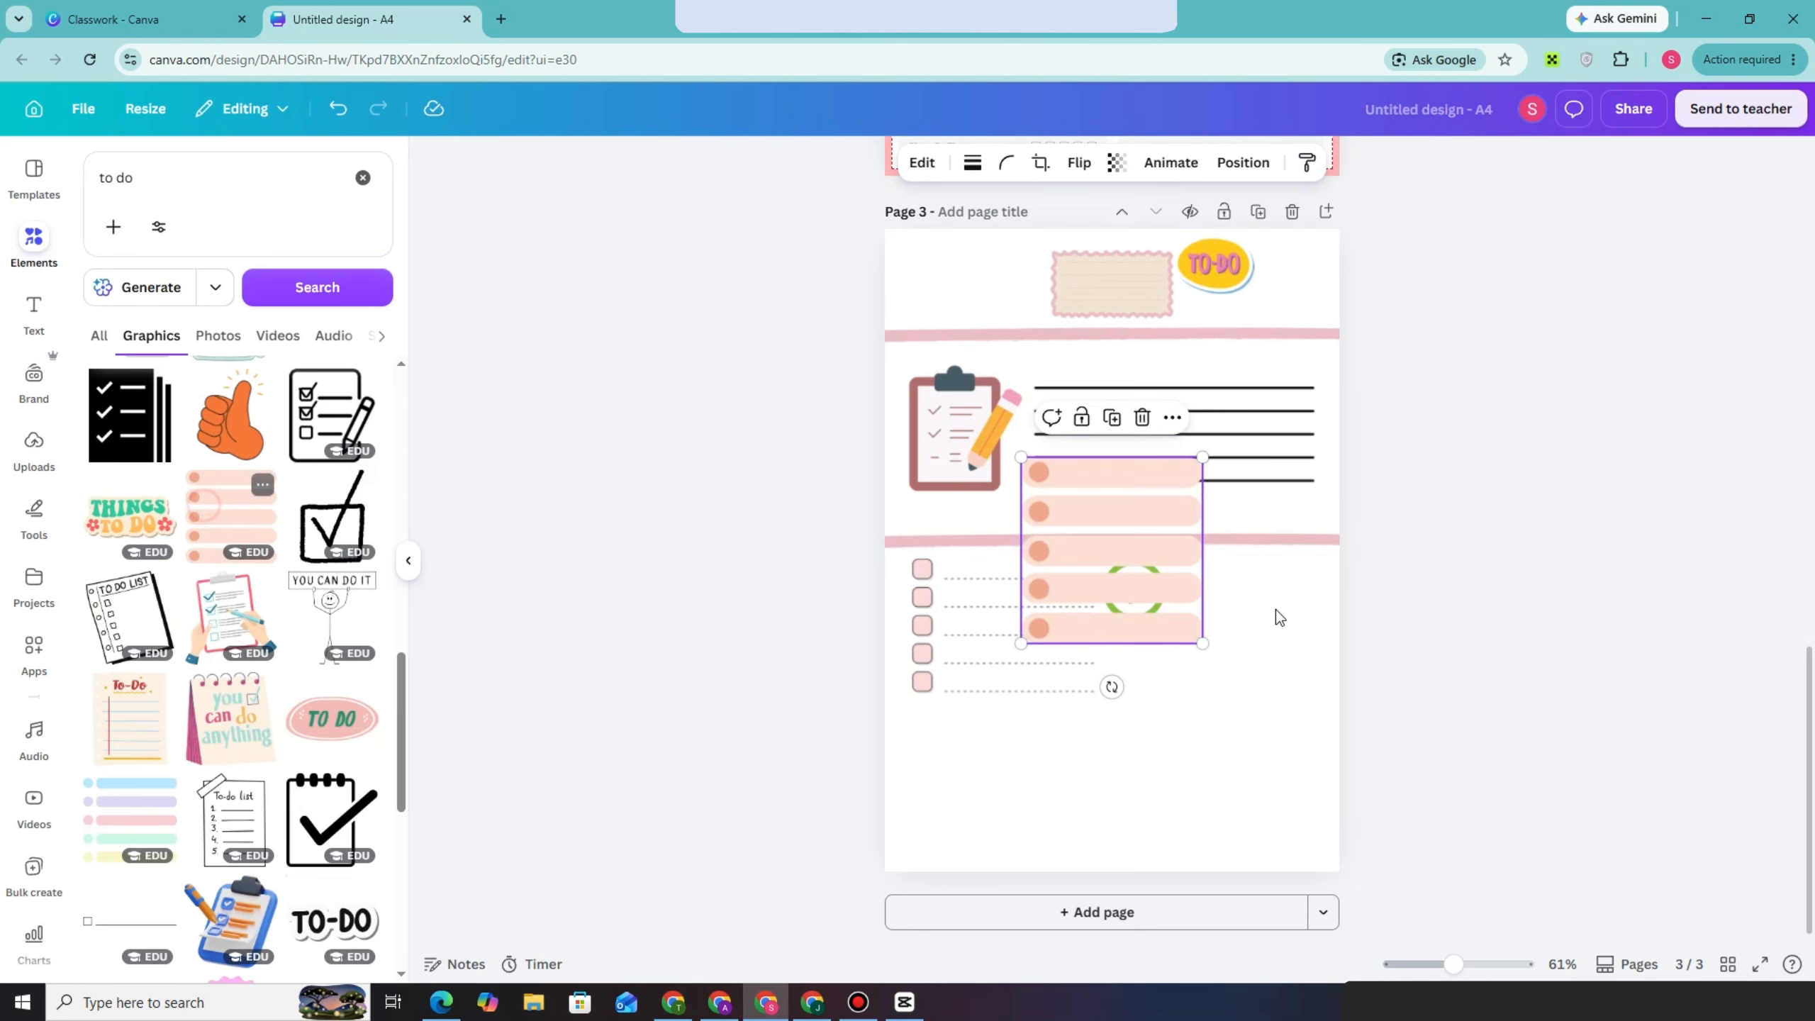
{"action": "left_click_drag", "start_coordinate": [1158, 541], "coordinate": [1259, 740]}
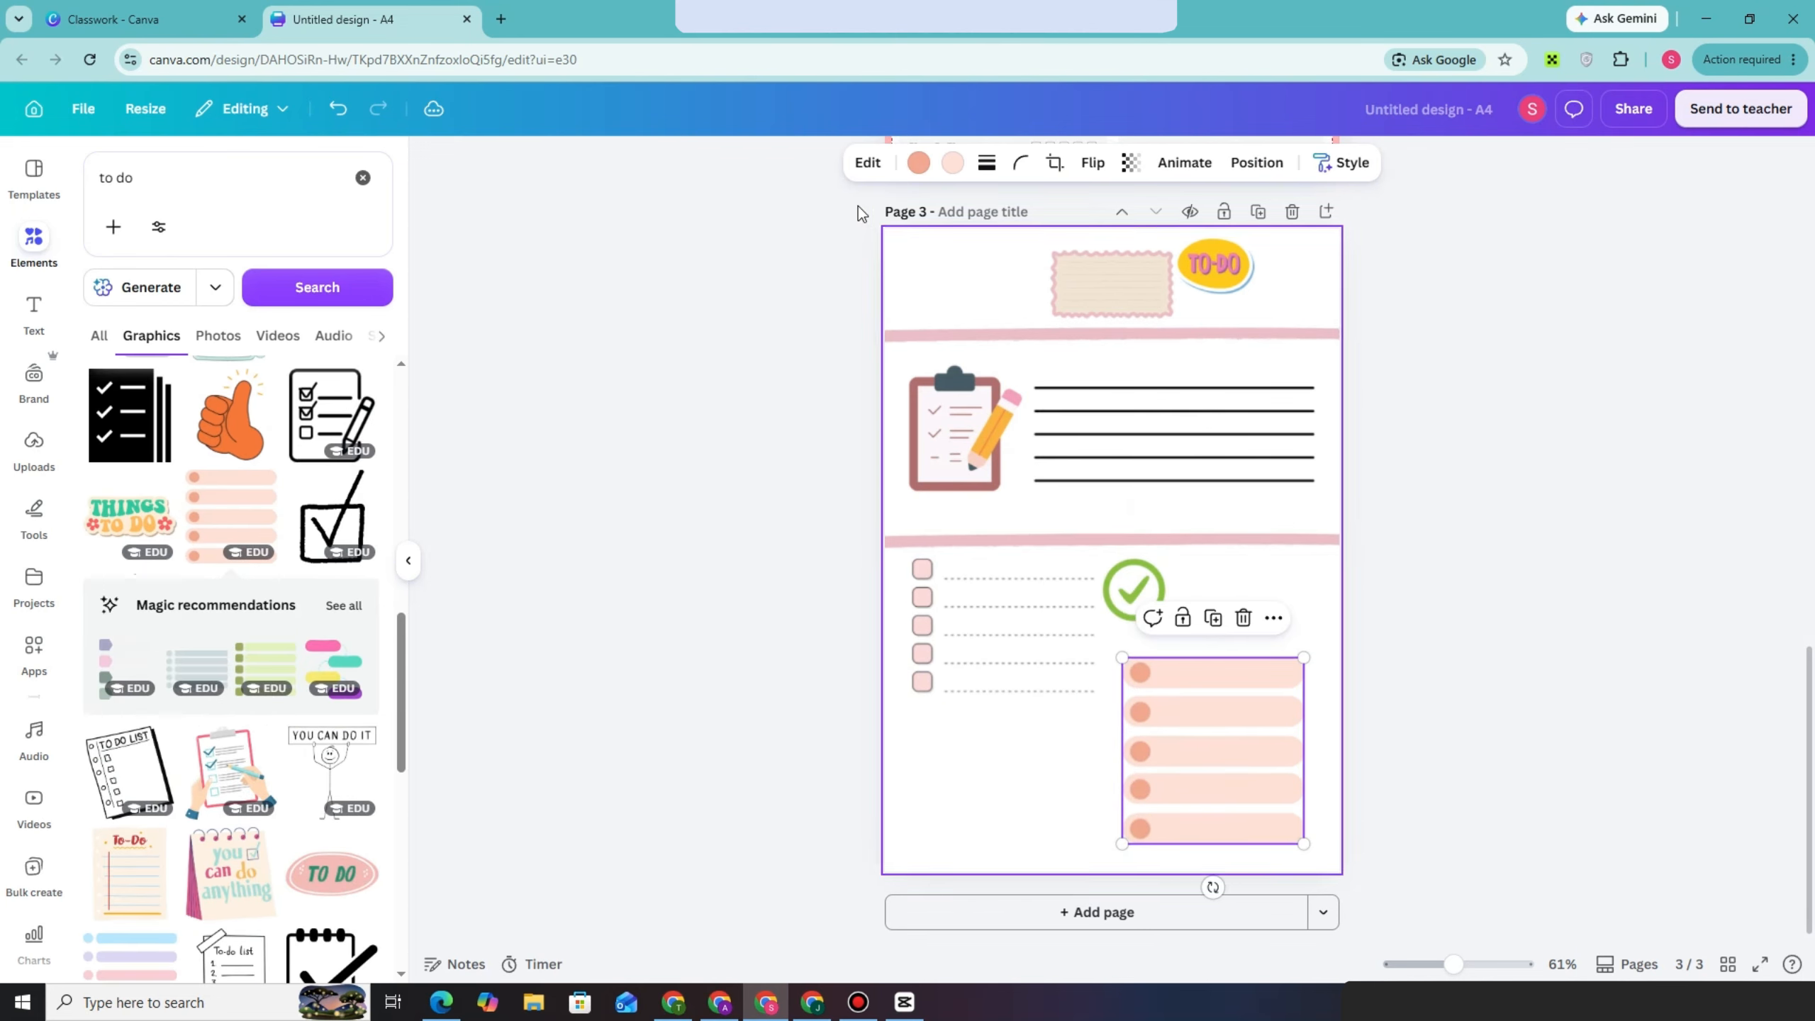
{"action": "left_click", "coordinate": [916, 169]}
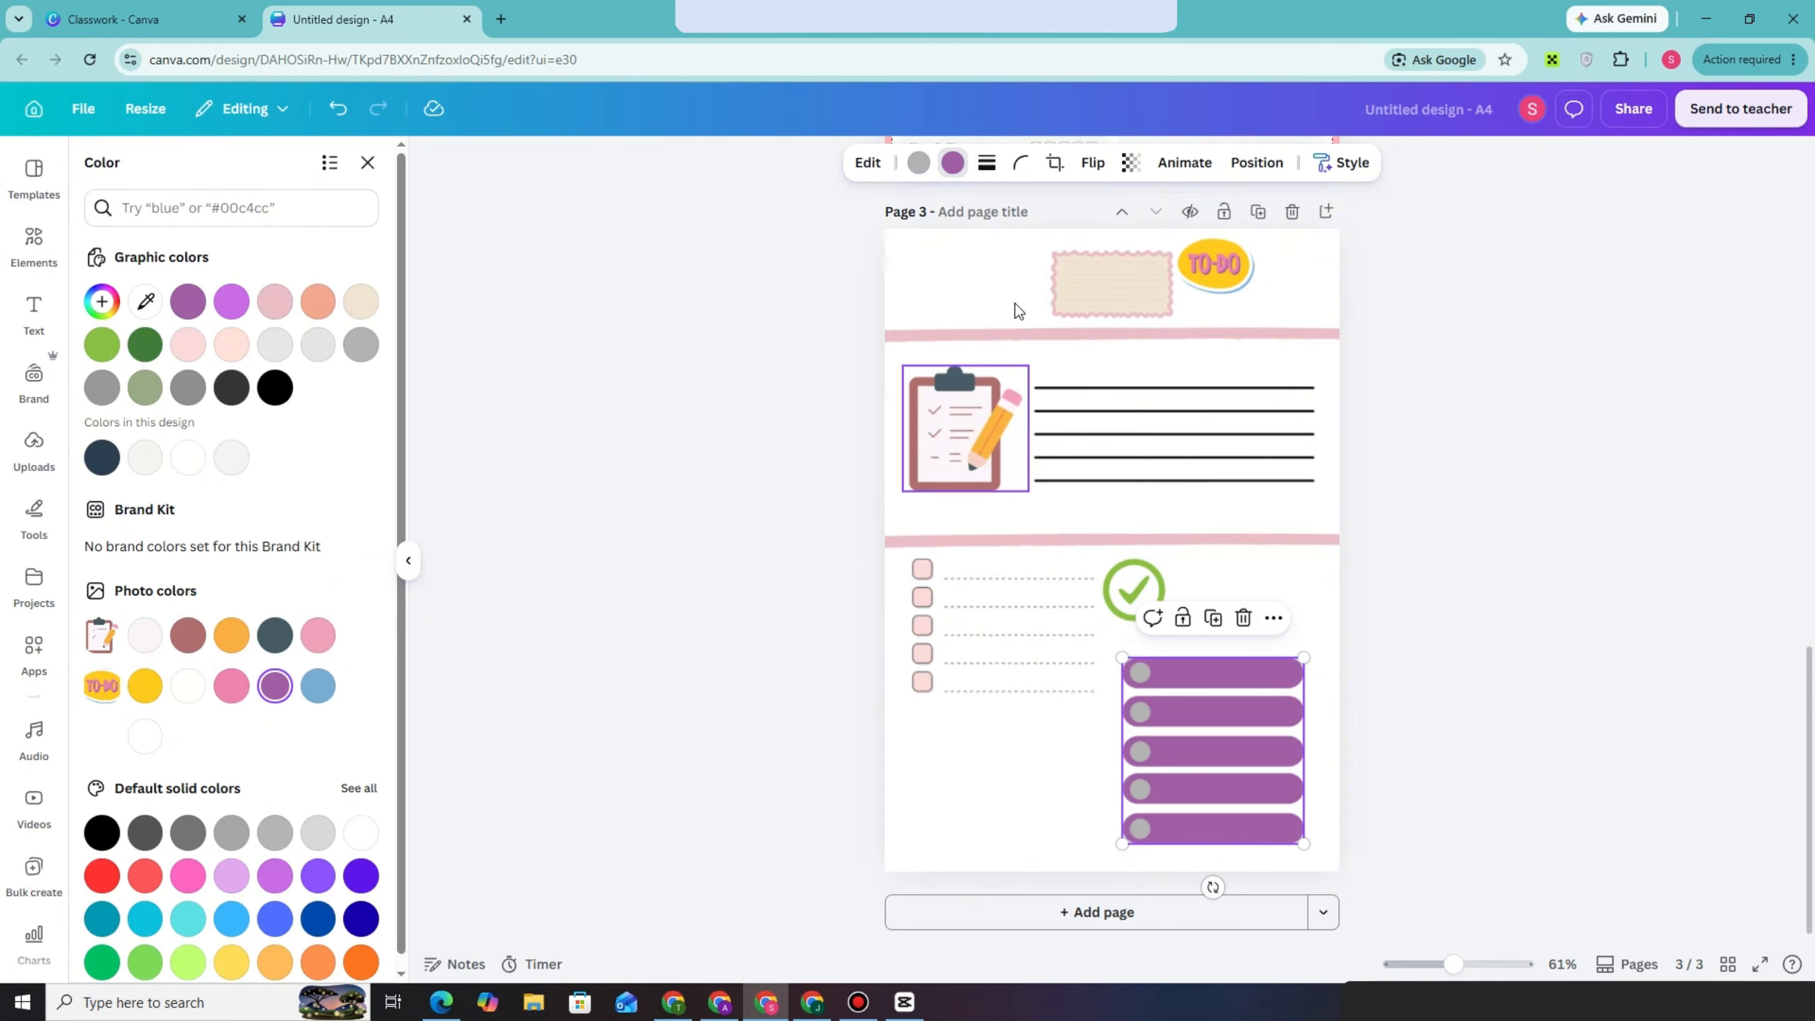
{"action": "scroll", "coordinate": [354, 660], "scroll_direction": "down", "scroll_amount": 1}
Add the handwritten "Things to do!" graphic from the "to do" results and place it small at the page's lower-left corner
{"action": "left_click", "coordinate": [15, 263]}
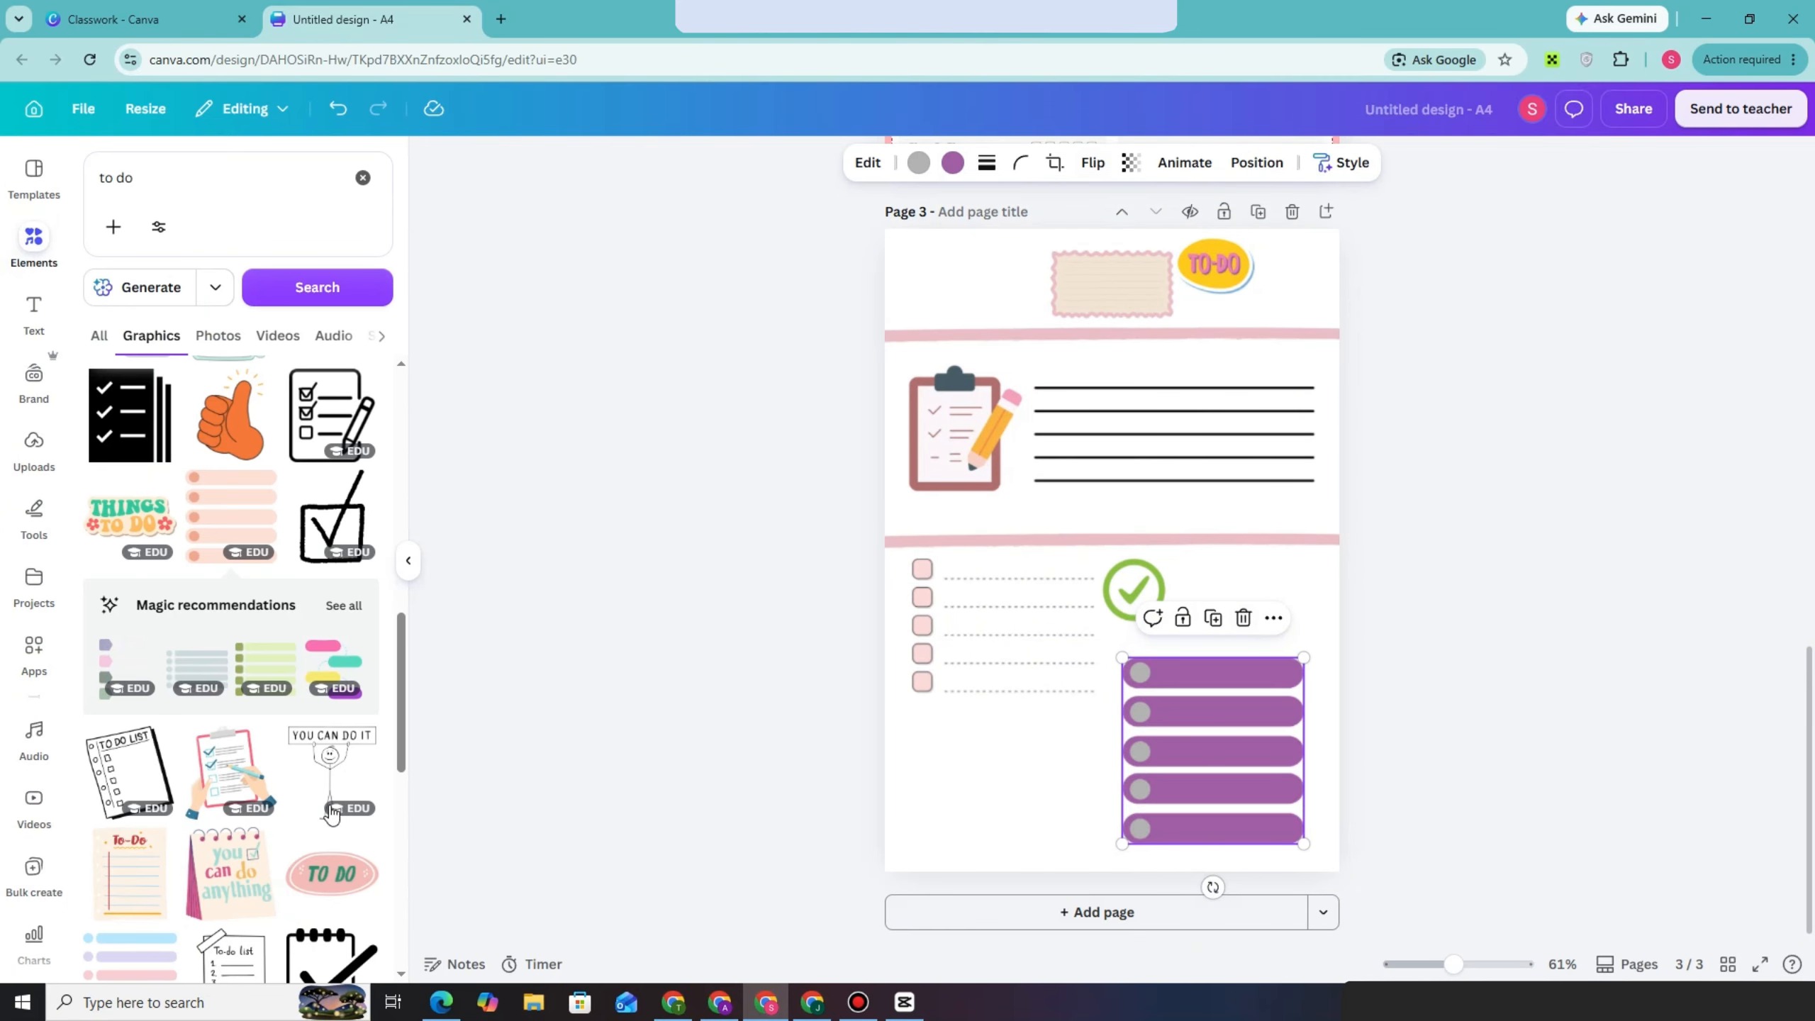
{"action": "scroll", "coordinate": [326, 812], "scroll_direction": "down", "scroll_amount": 5}
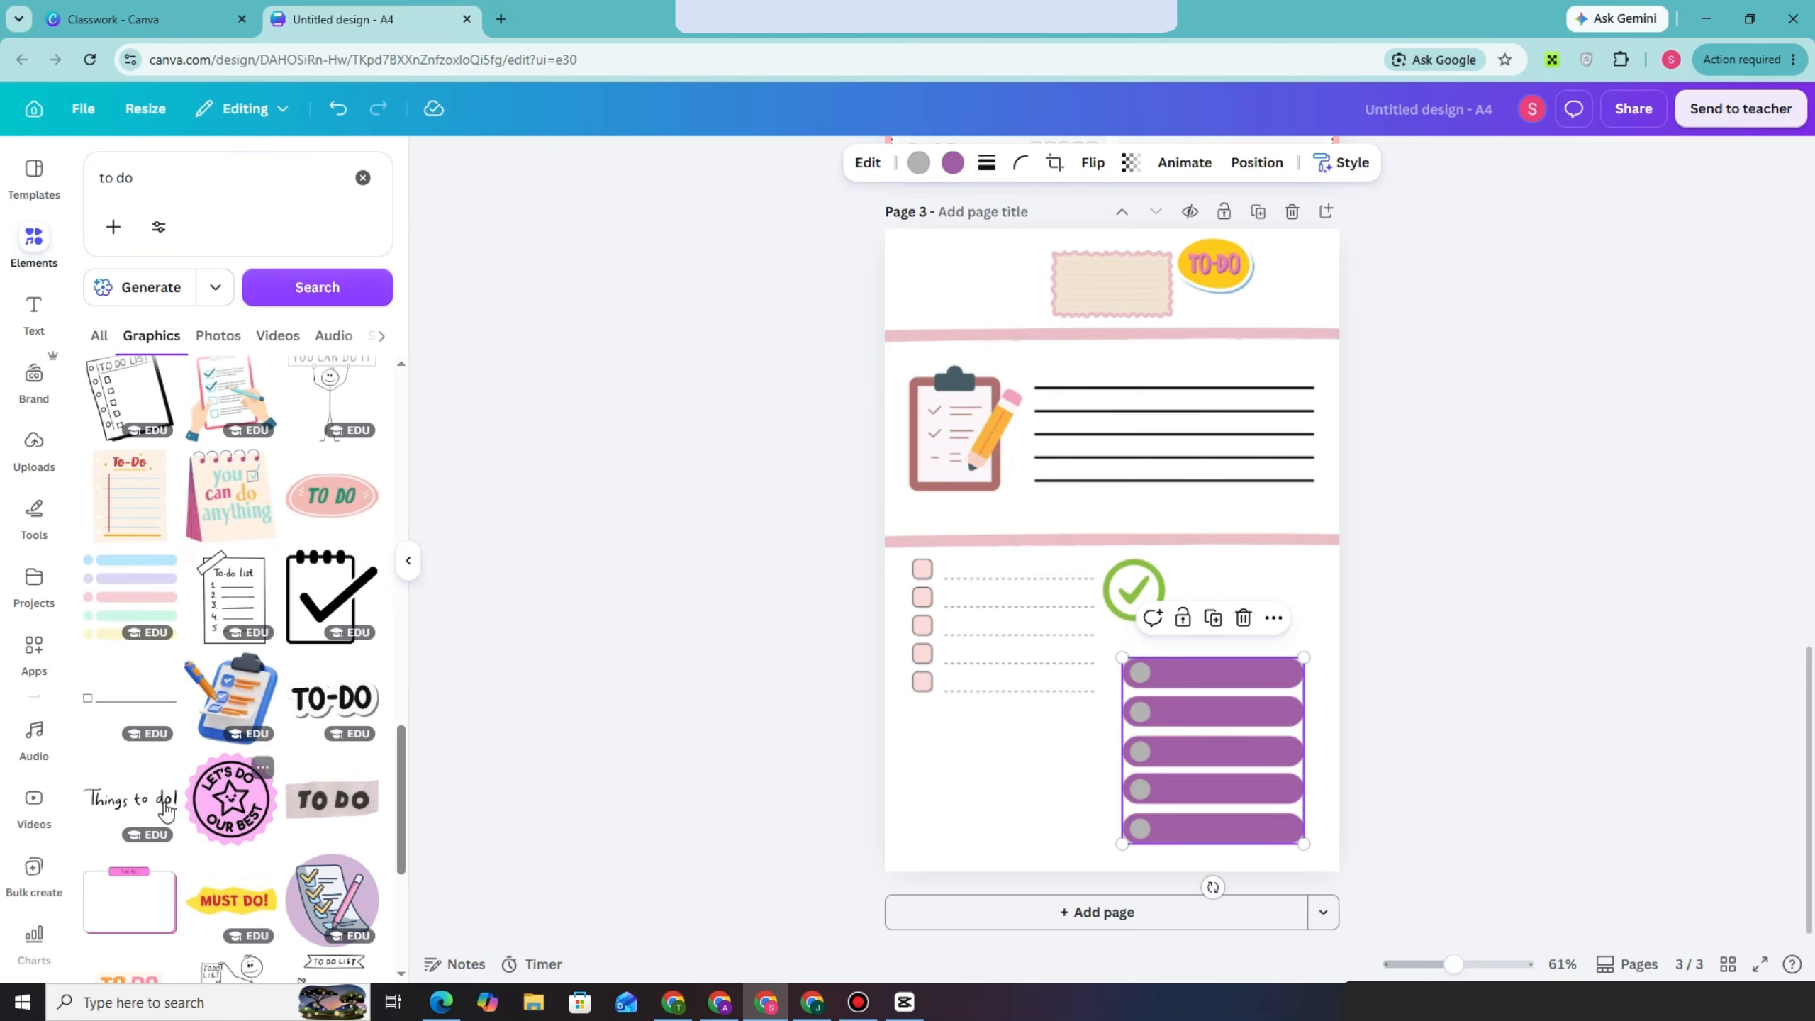
{"action": "left_click", "coordinate": [148, 799]}
{"action": "left_click_drag", "start_coordinate": [1170, 548], "coordinate": [1039, 846]}
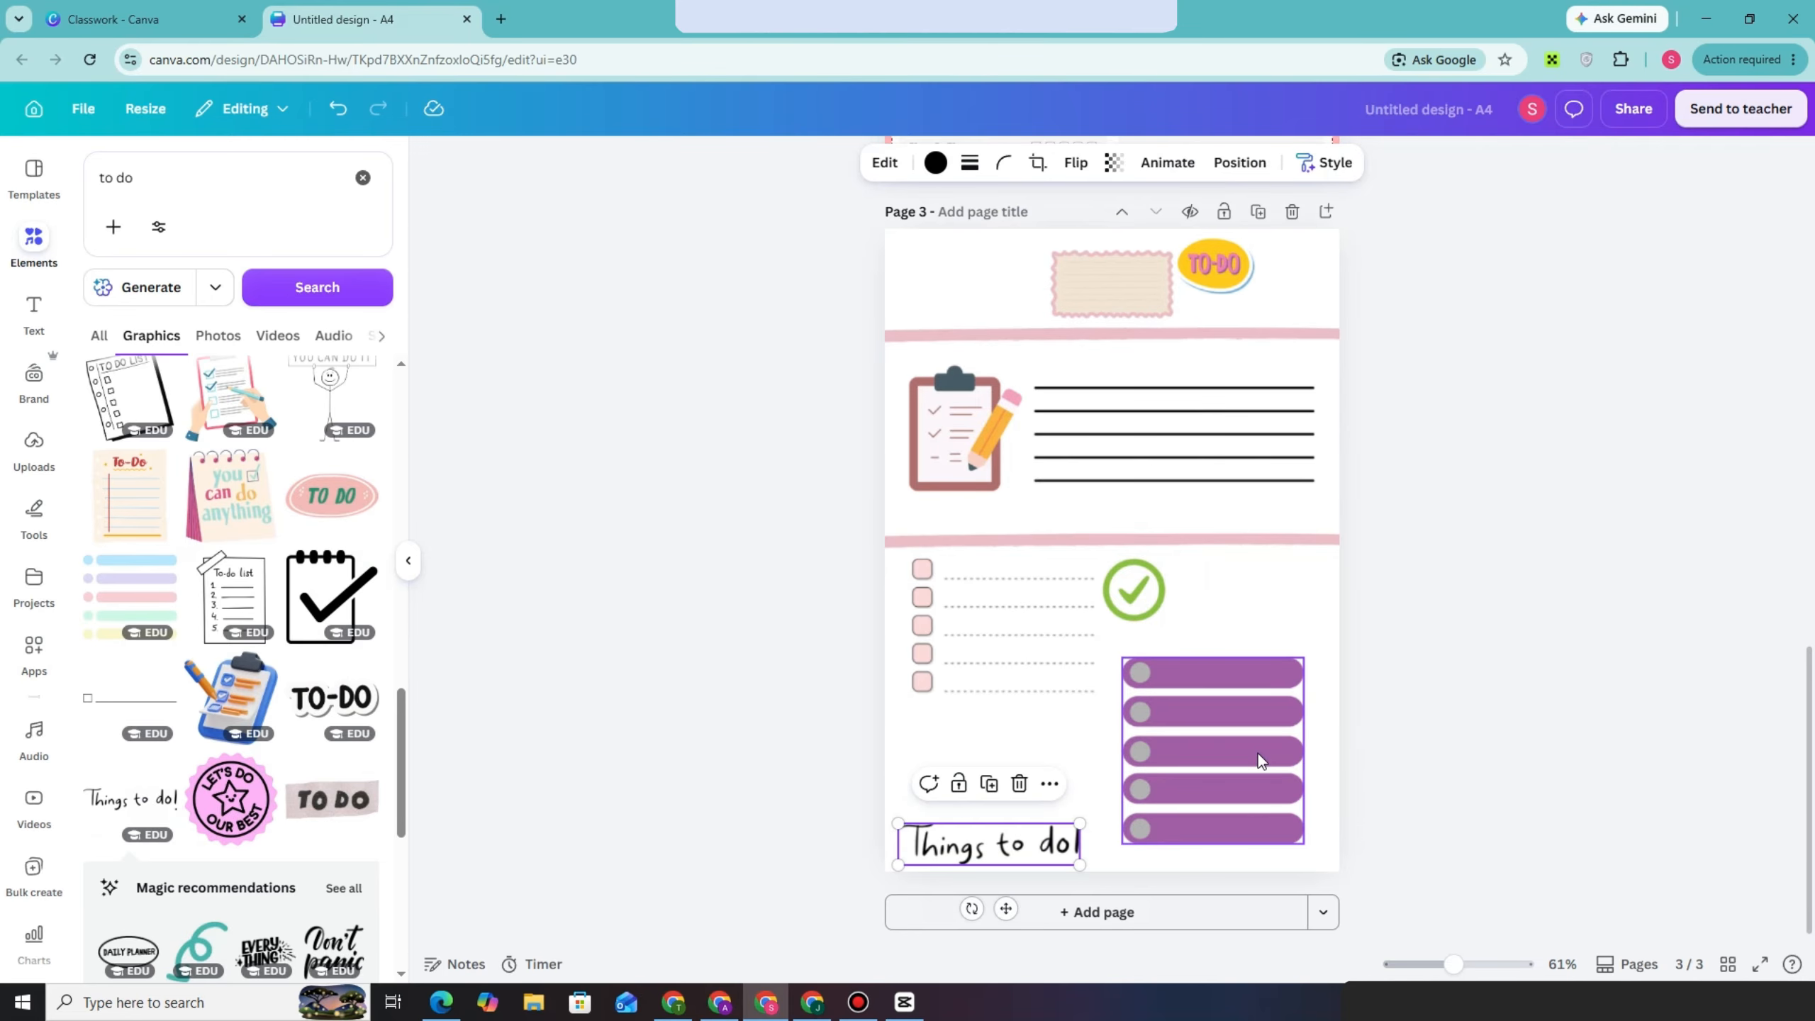
Download pages 1-3 of the design as a PDF Standard file
{"action": "left_click", "coordinate": [1612, 114]}
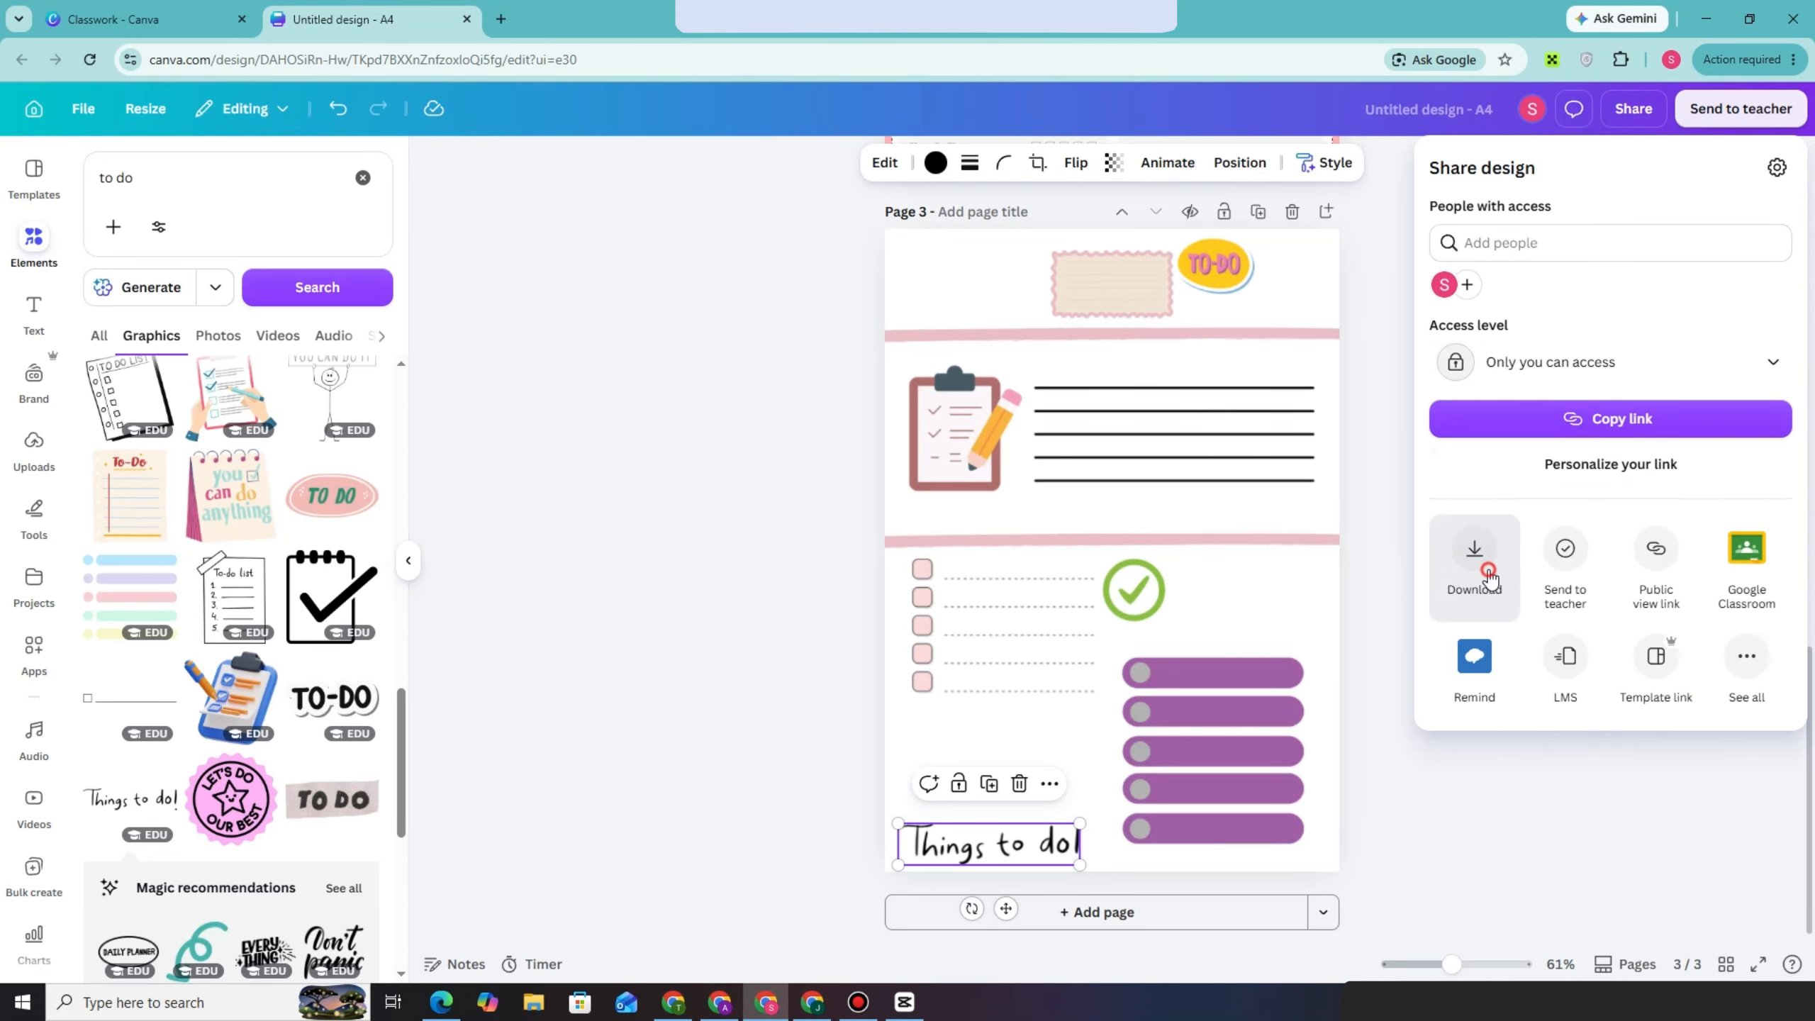
{"action": "left_click", "coordinate": [1488, 577]}
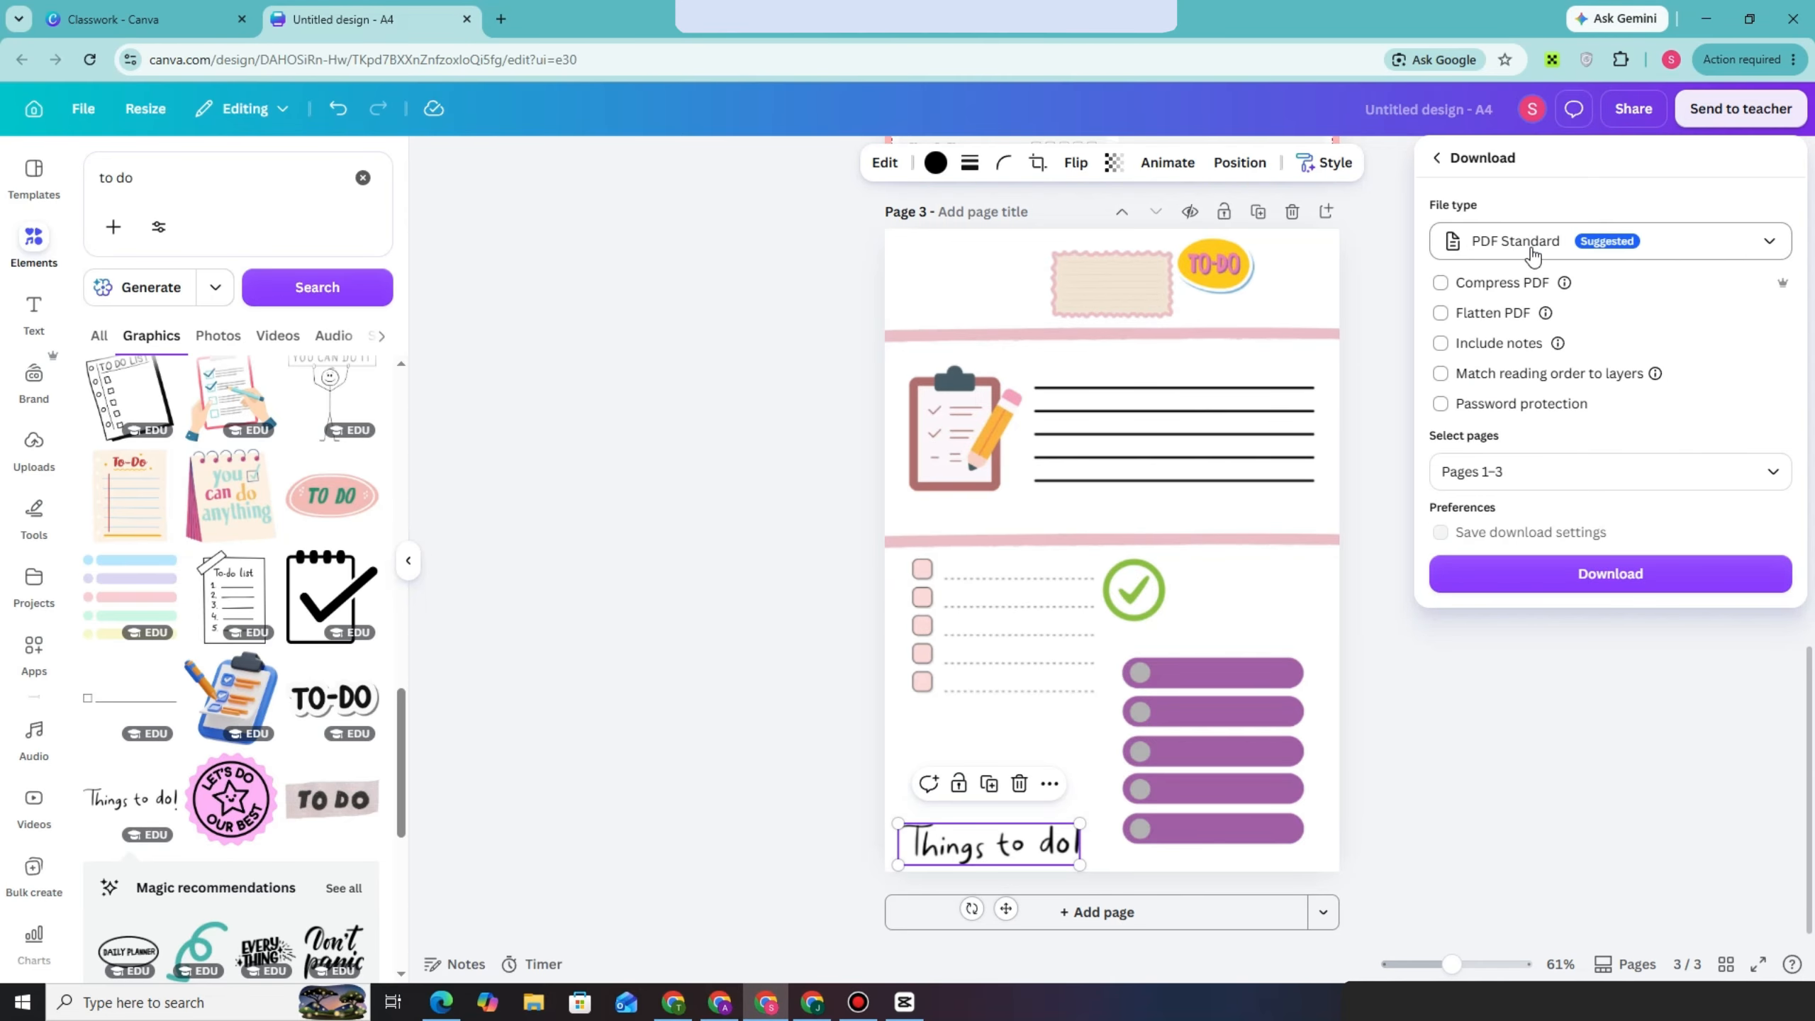
{"action": "left_click", "coordinate": [1581, 581]}
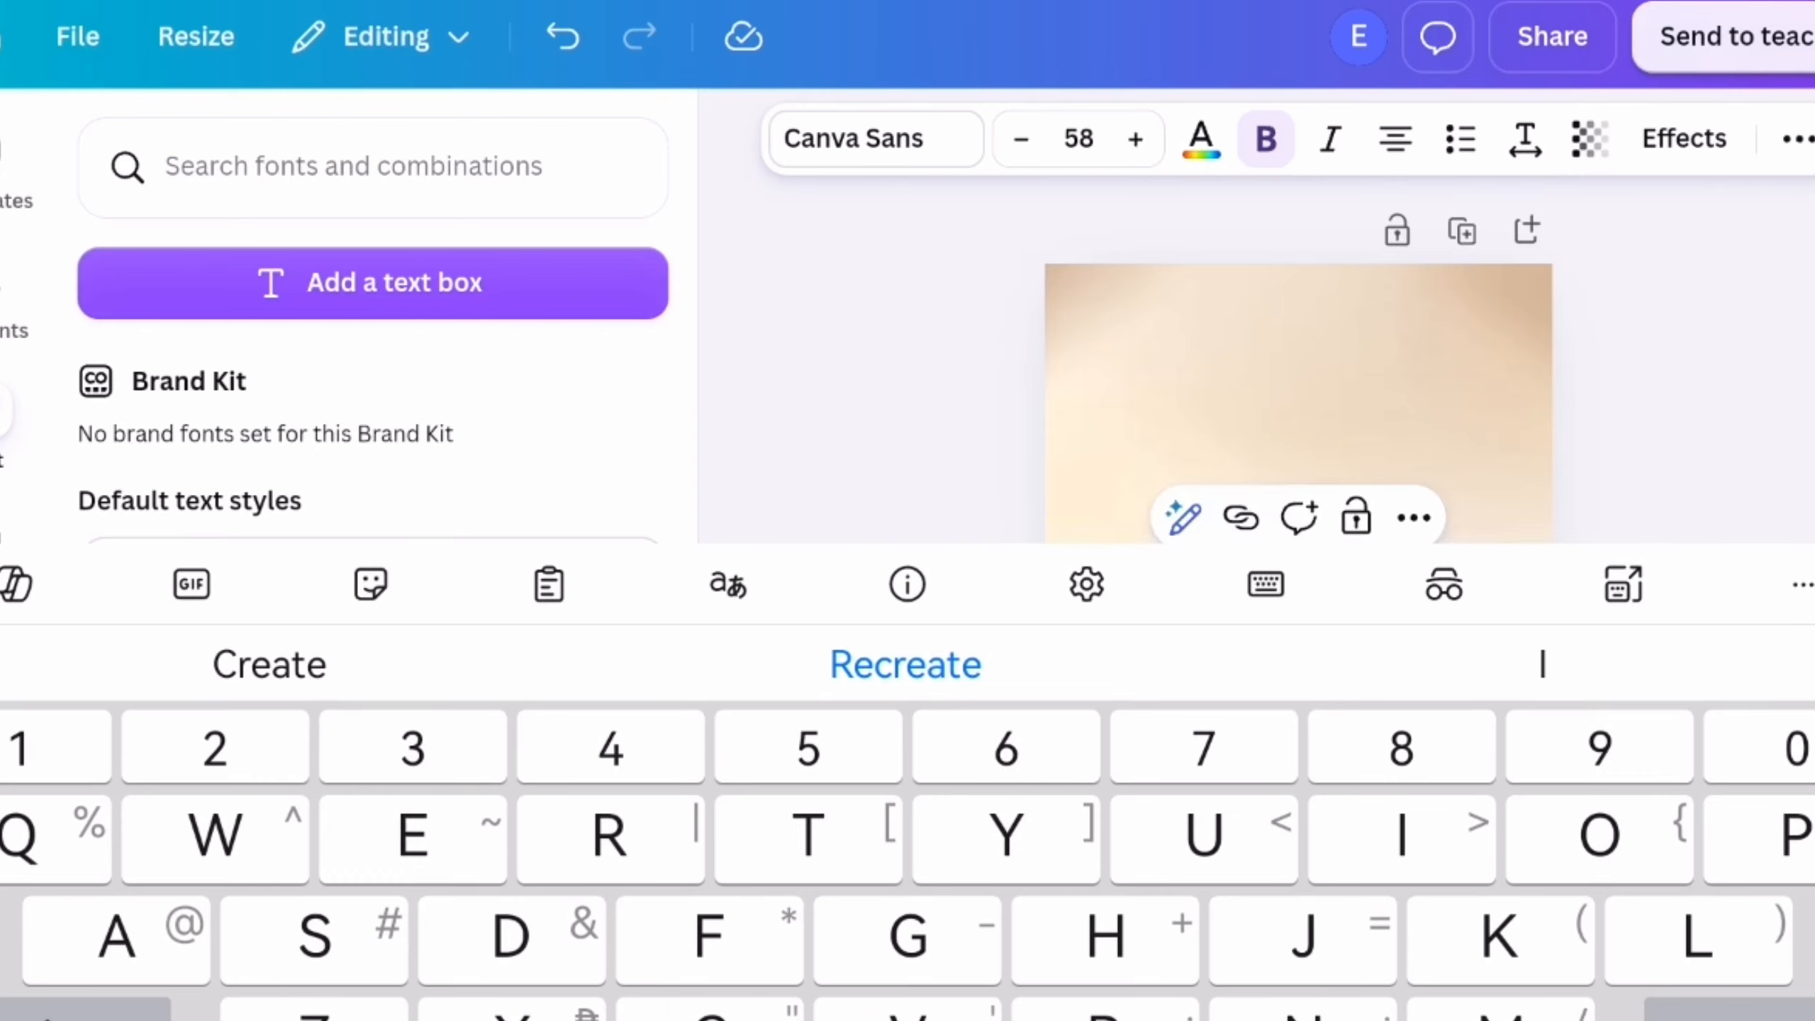
Enter PLANNER as the title text on the beige cover page and set its font to Zoika
{"action": "type", "text": "PLANNER"}
{"action": "left_click", "coordinate": [877, 139]}
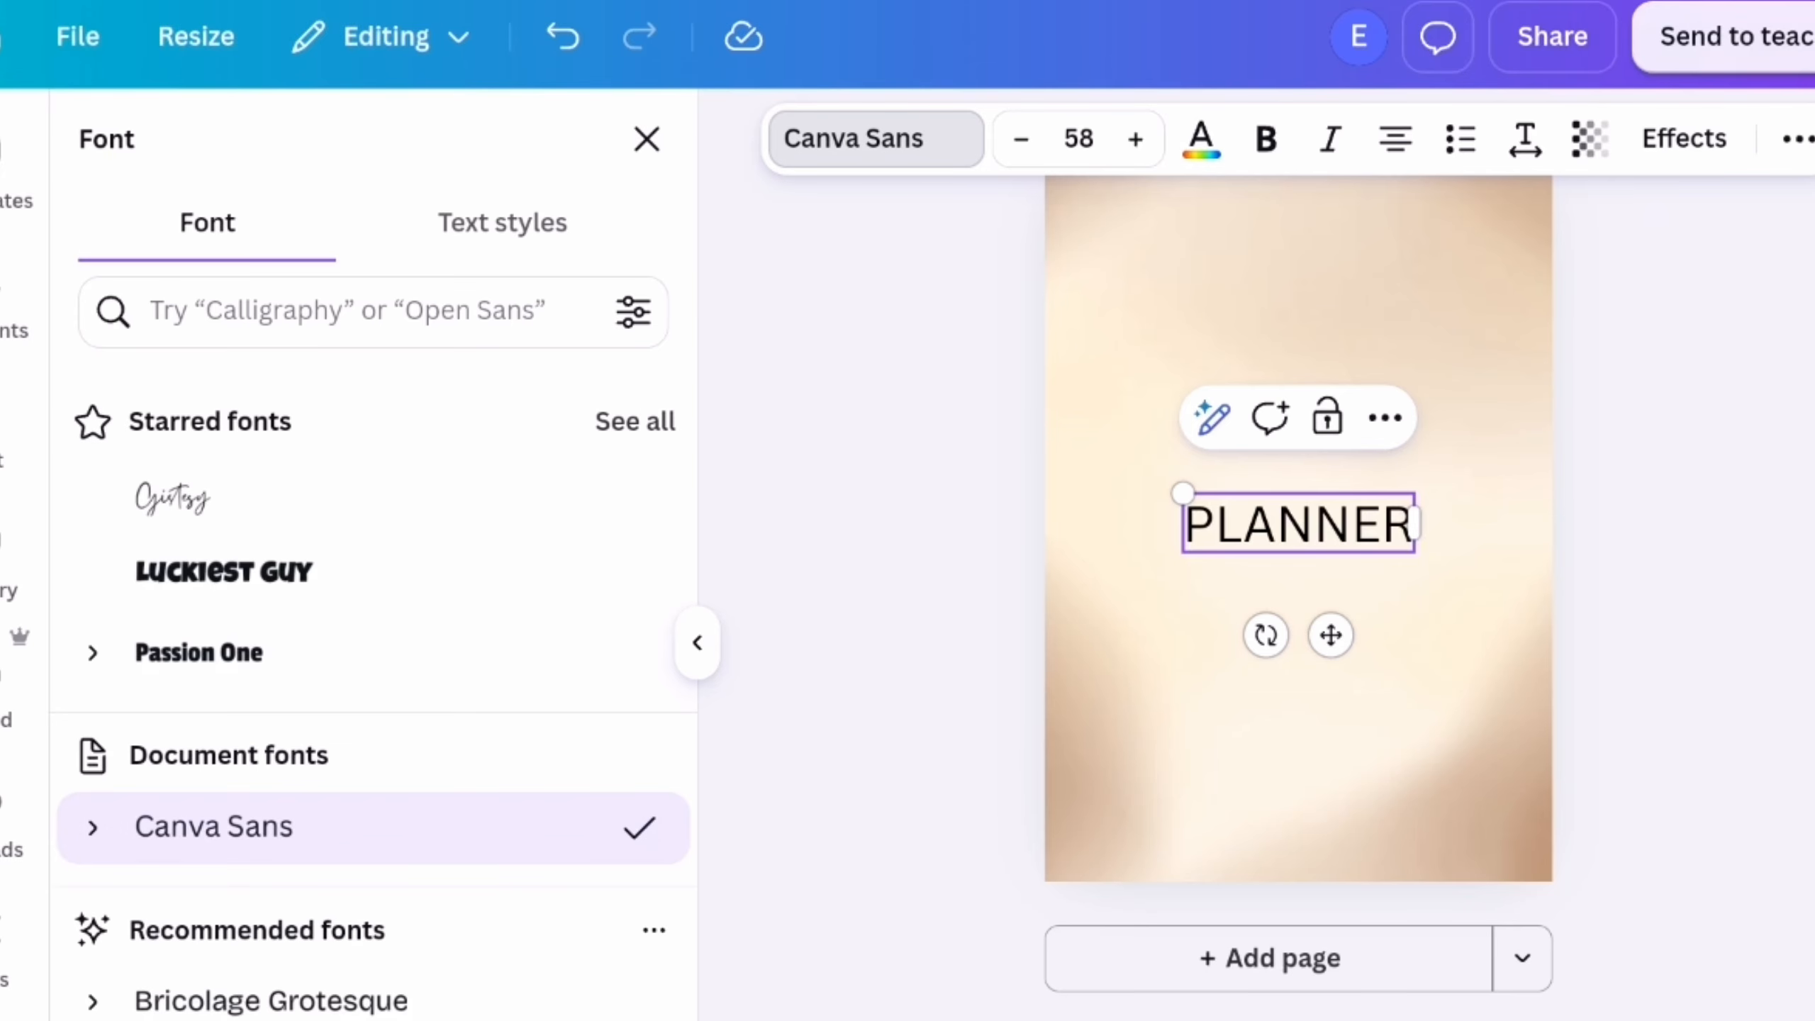
{"action": "left_click", "coordinate": [373, 653]}
{"action": "scroll", "coordinate": [594, 283], "scroll_direction": "down", "scroll_amount": 1}
{"action": "left_click", "coordinate": [223, 474]}
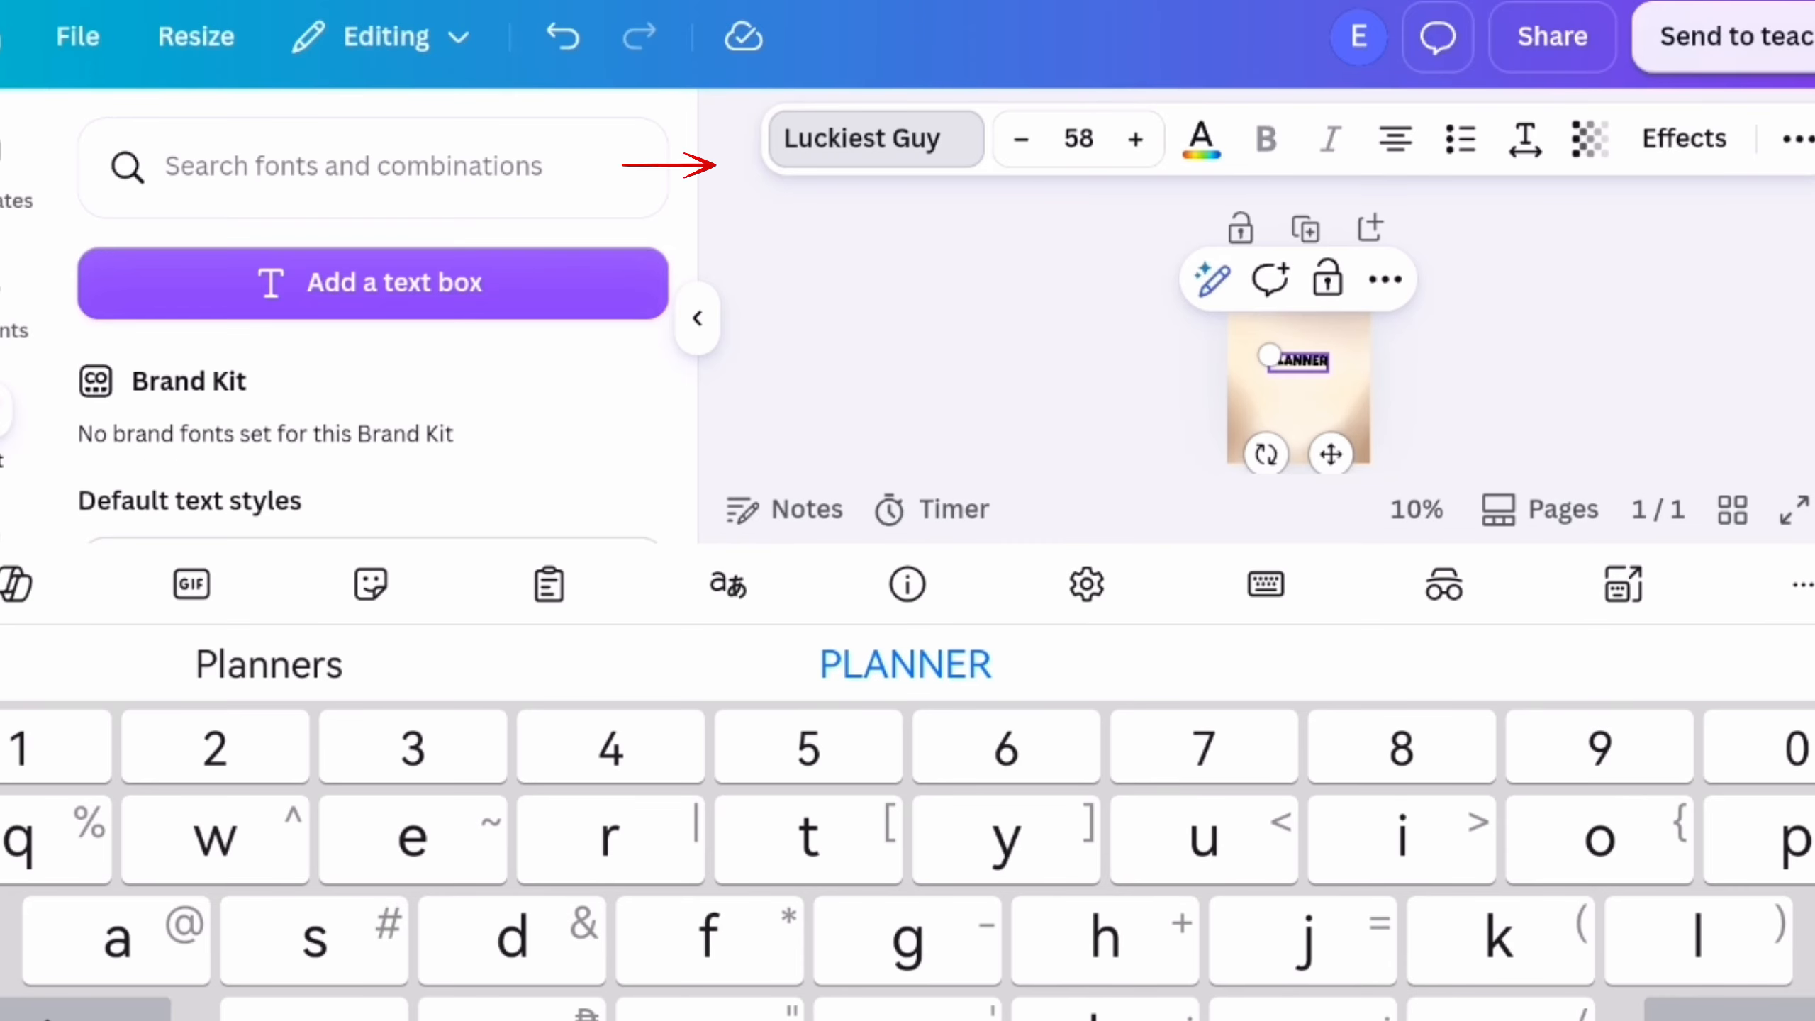
{"action": "left_click", "coordinate": [876, 139]}
{"action": "scroll", "coordinate": [429, 644], "scroll_direction": "down", "scroll_amount": 5}
{"action": "scroll", "coordinate": [429, 786], "scroll_direction": "up", "scroll_amount": 8}
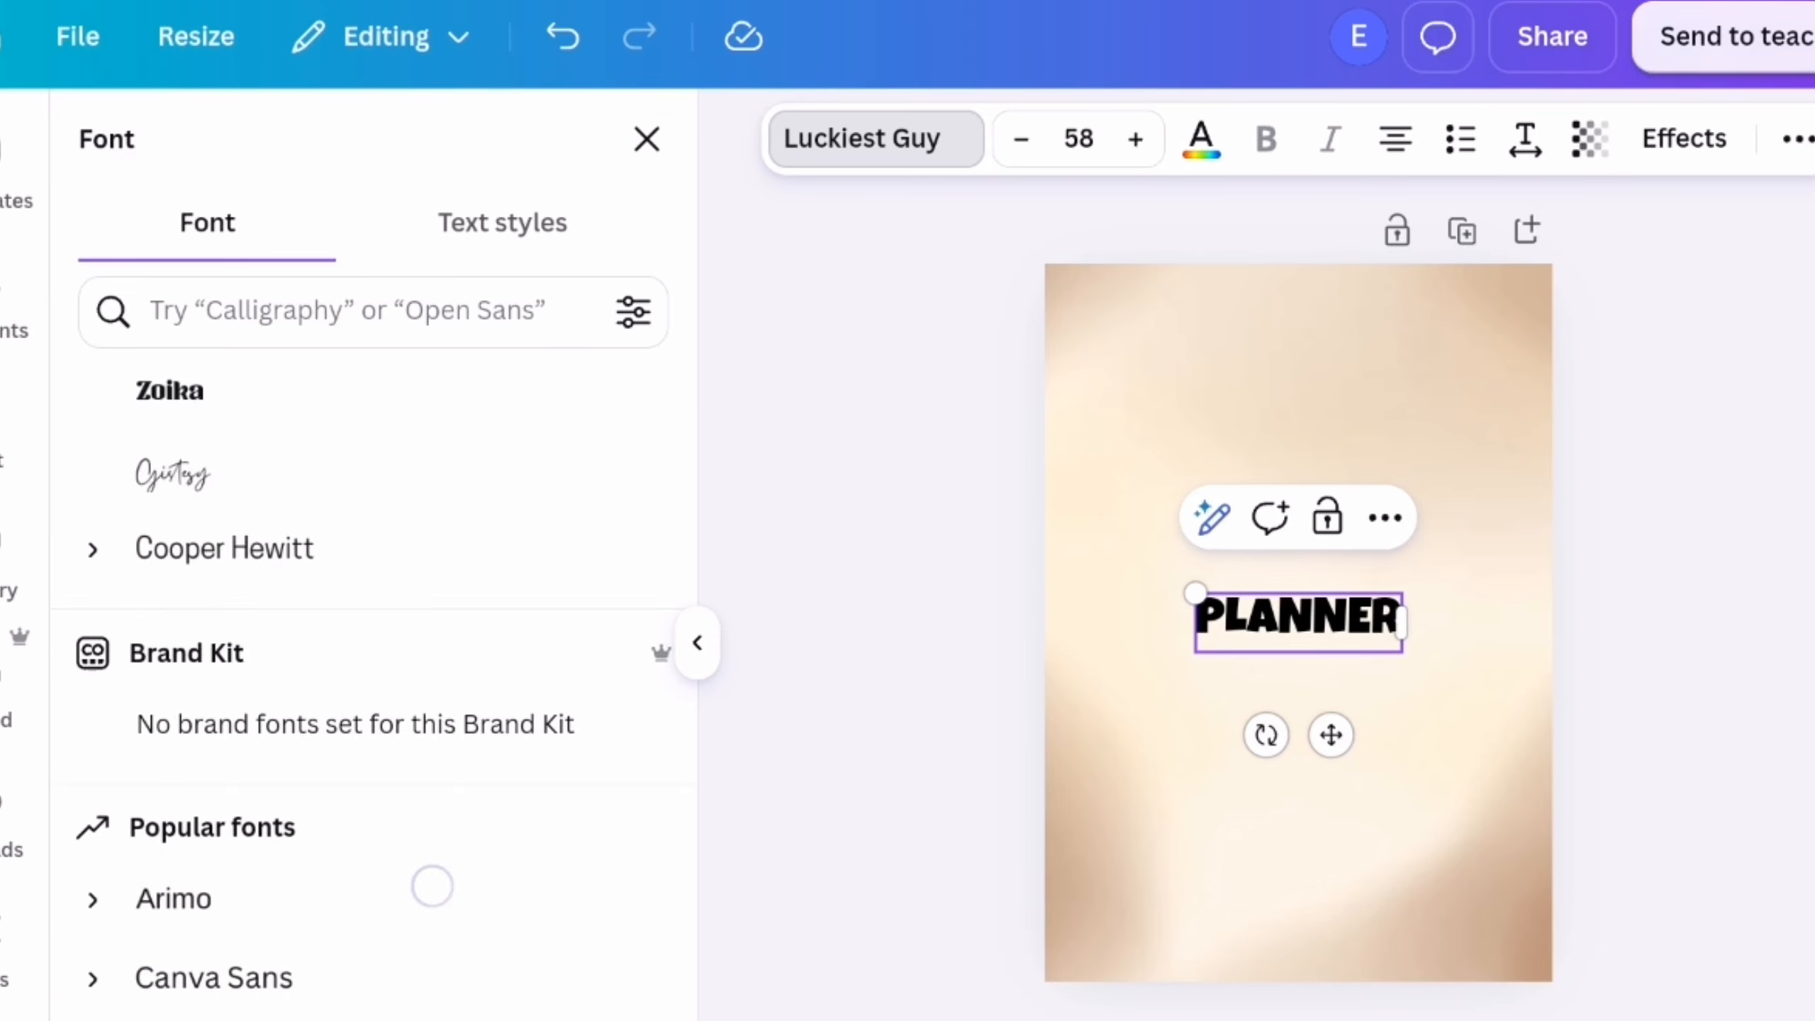
{"action": "left_click", "coordinate": [170, 819]}
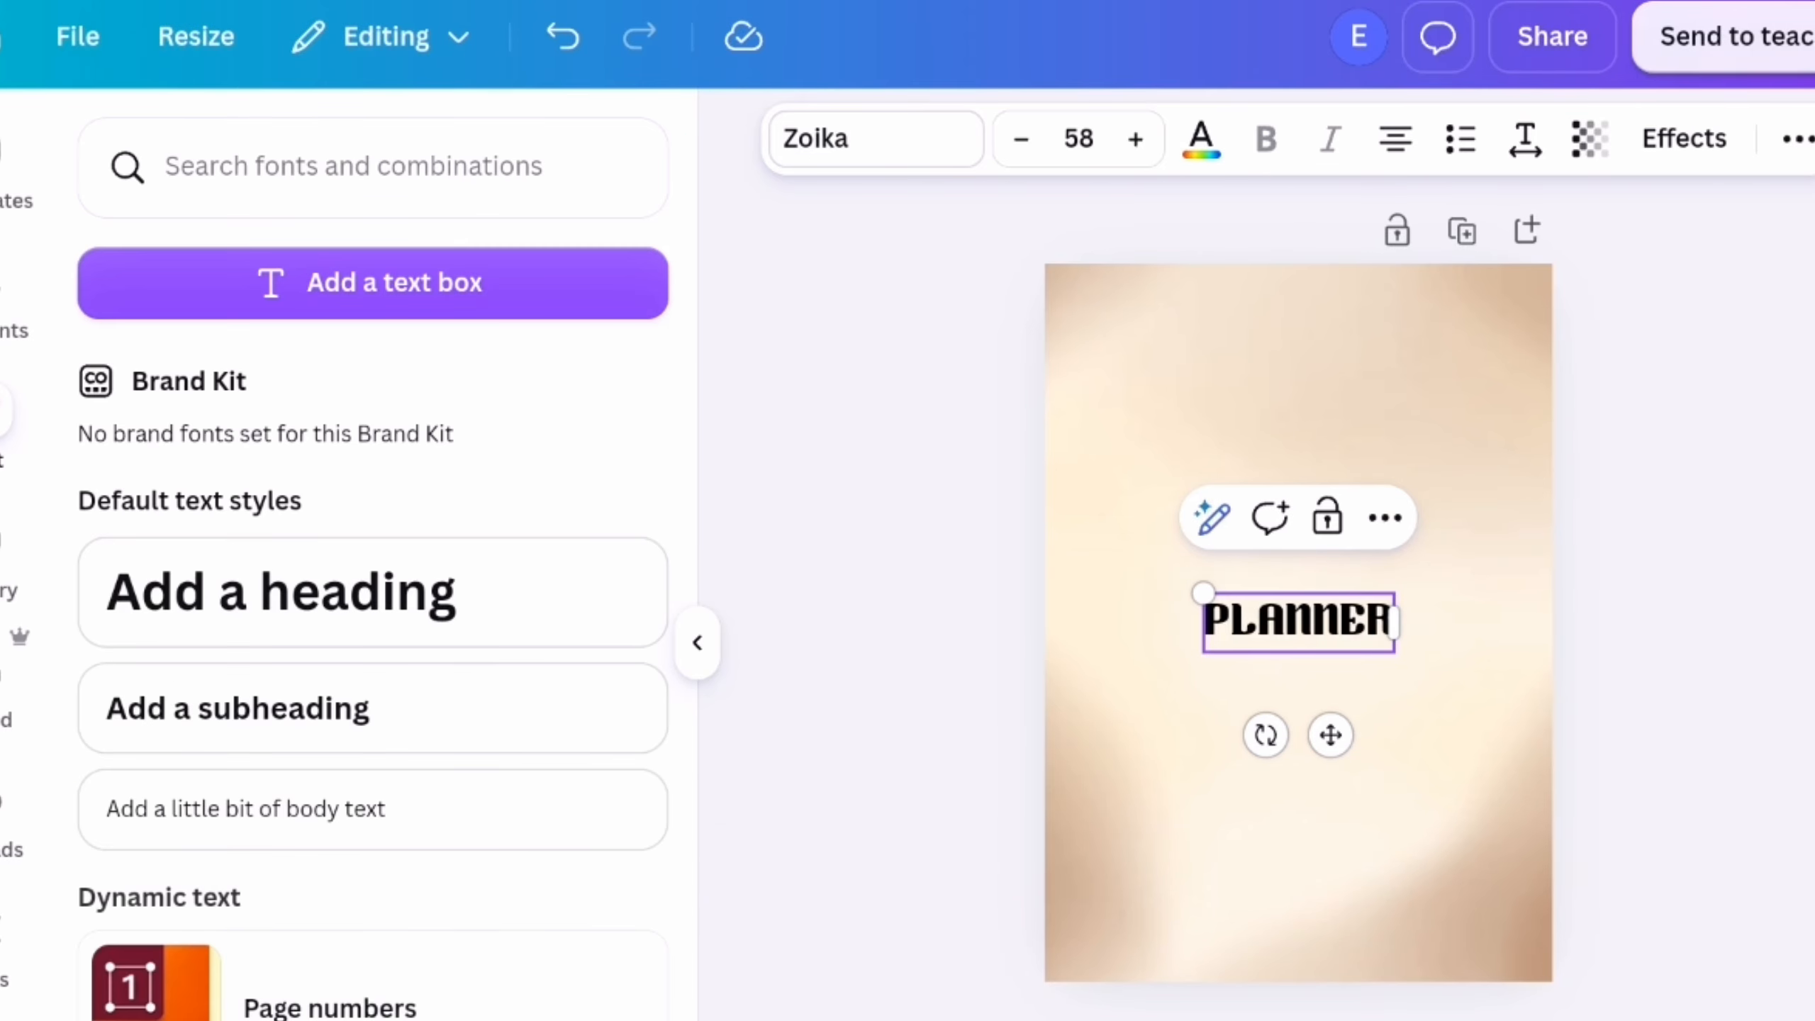
Apply the Echo effect to the PLANNER title and colour its letters white
{"action": "left_click", "coordinate": [1684, 139]}
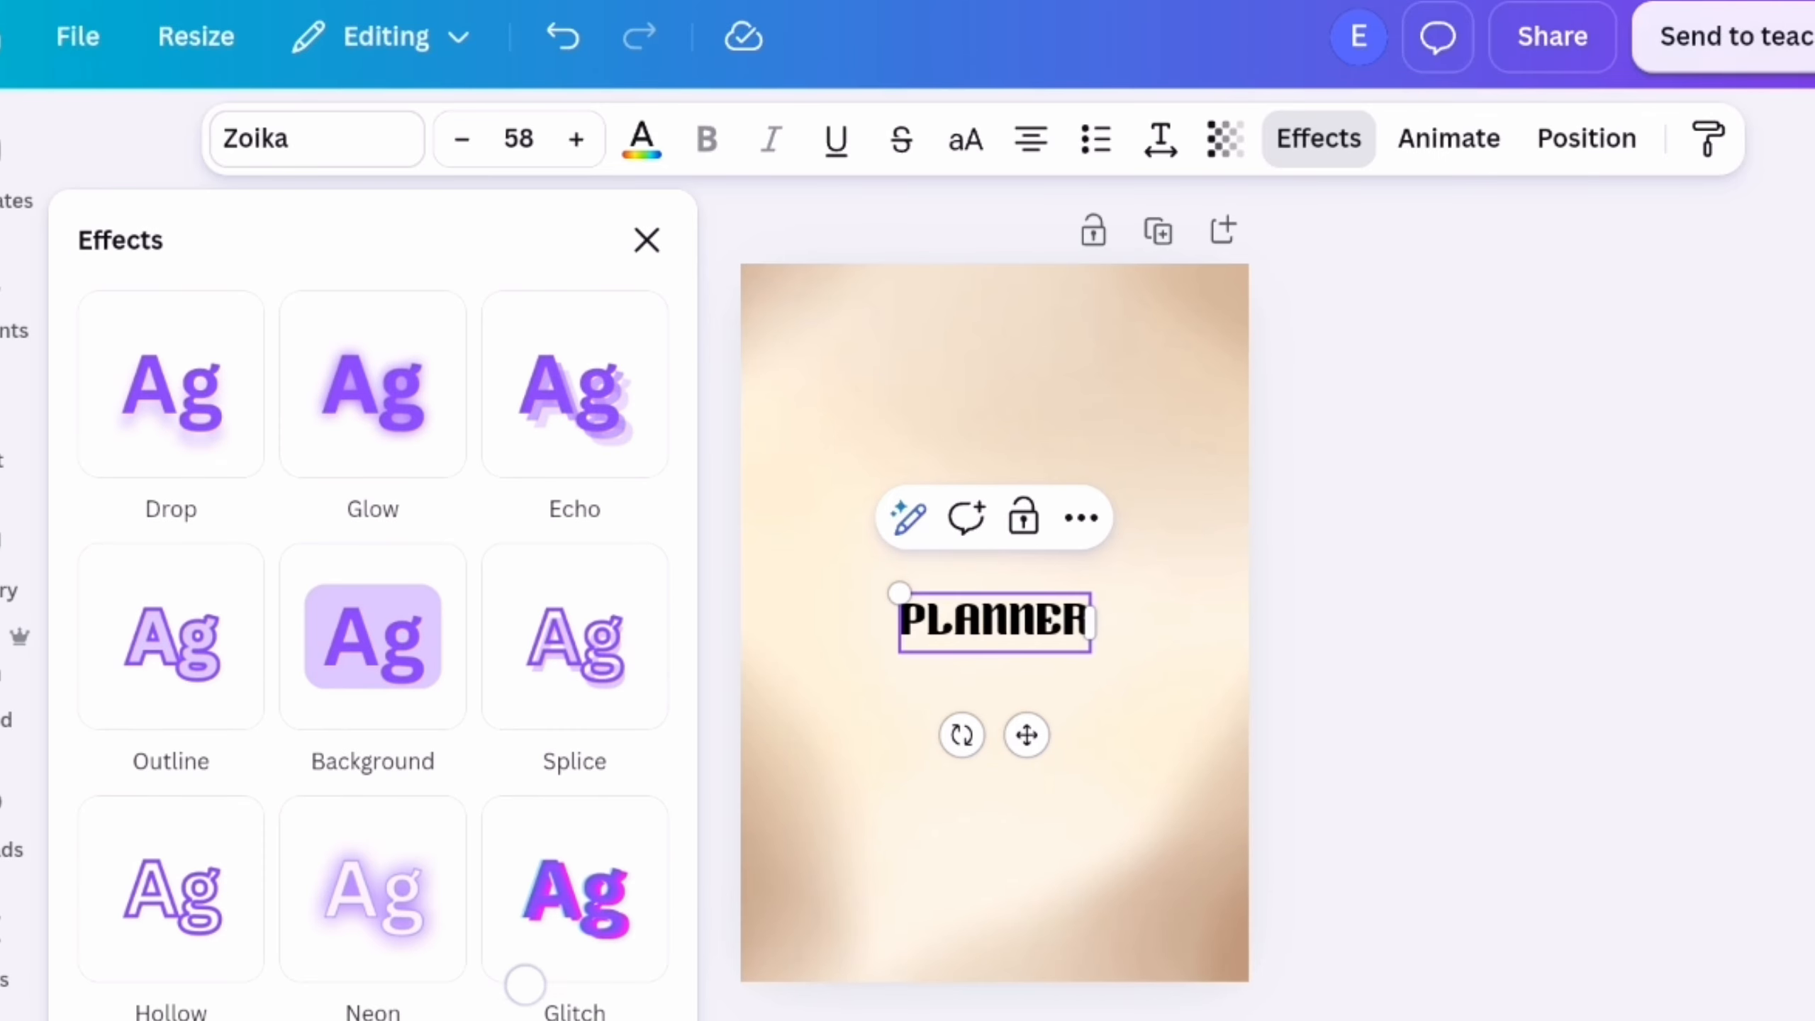
{"action": "left_click", "coordinate": [575, 385]}
{"action": "left_click", "coordinate": [642, 139]}
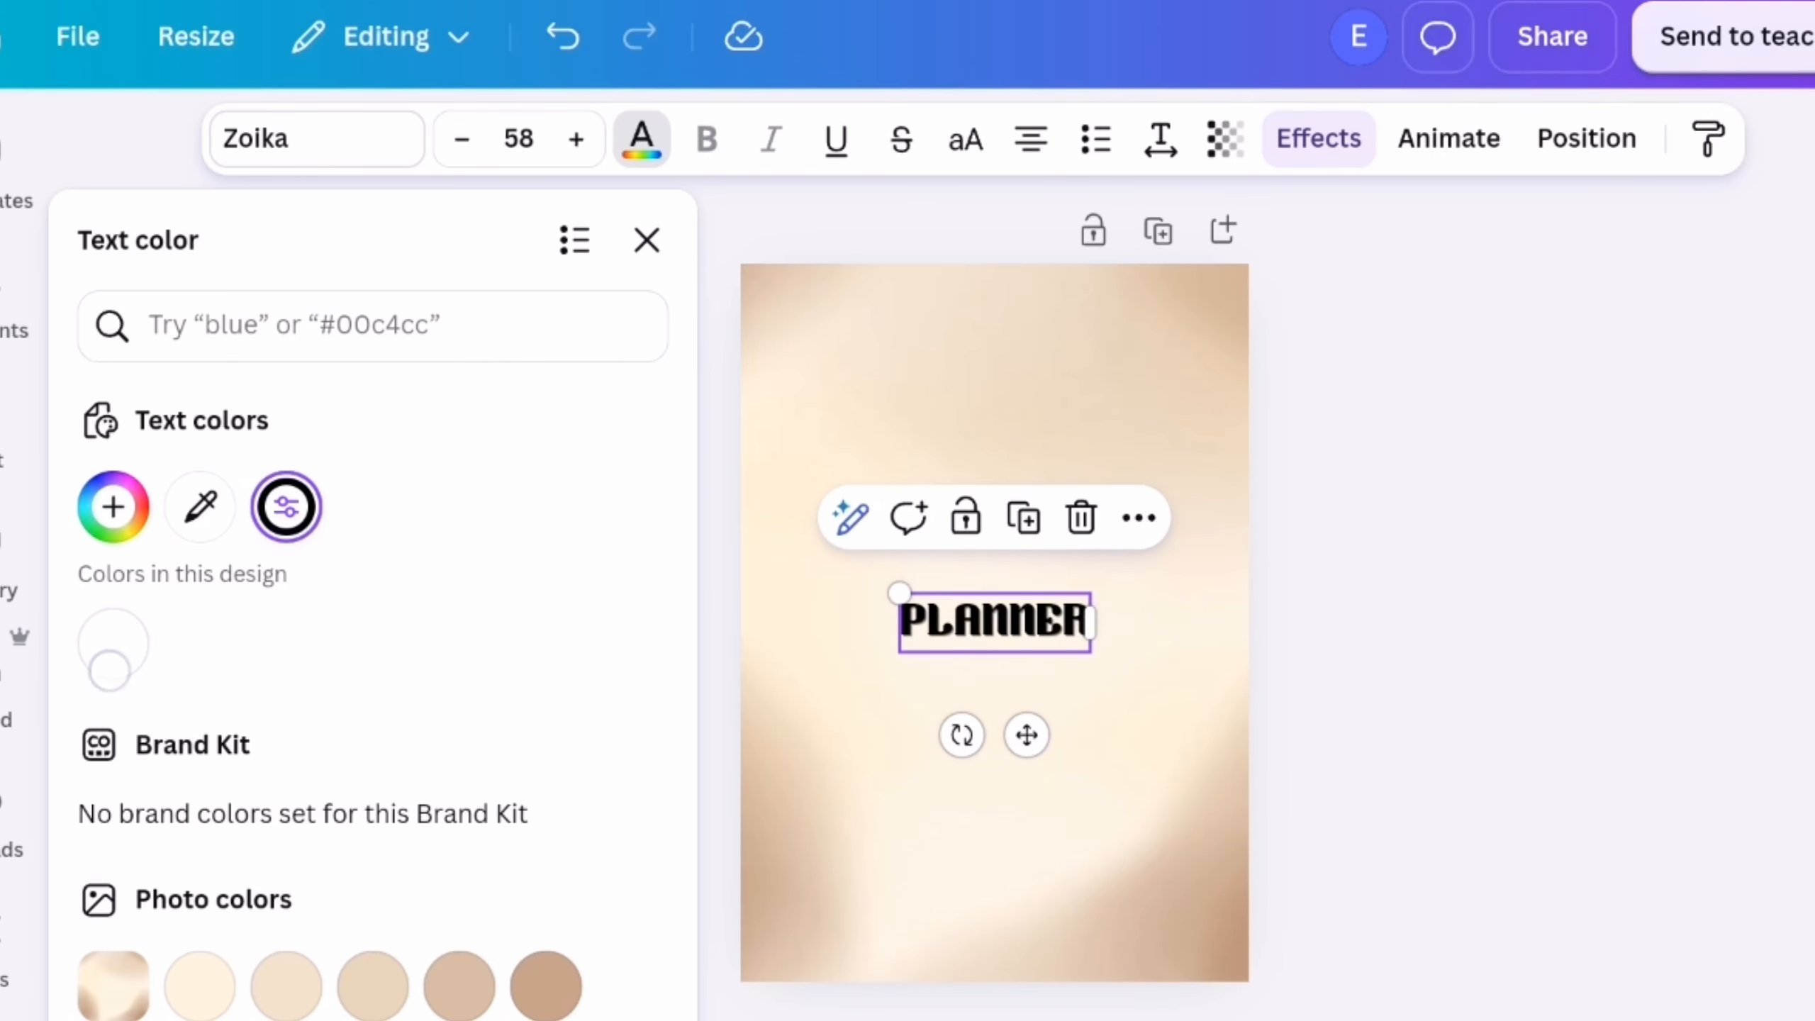
{"action": "left_click", "coordinate": [114, 669]}
Increase the echo's offset and set its colour to the brown sampled from the cover's lower-right corner
{"action": "scroll", "coordinate": [372, 643], "scroll_direction": "down", "scroll_amount": 5}
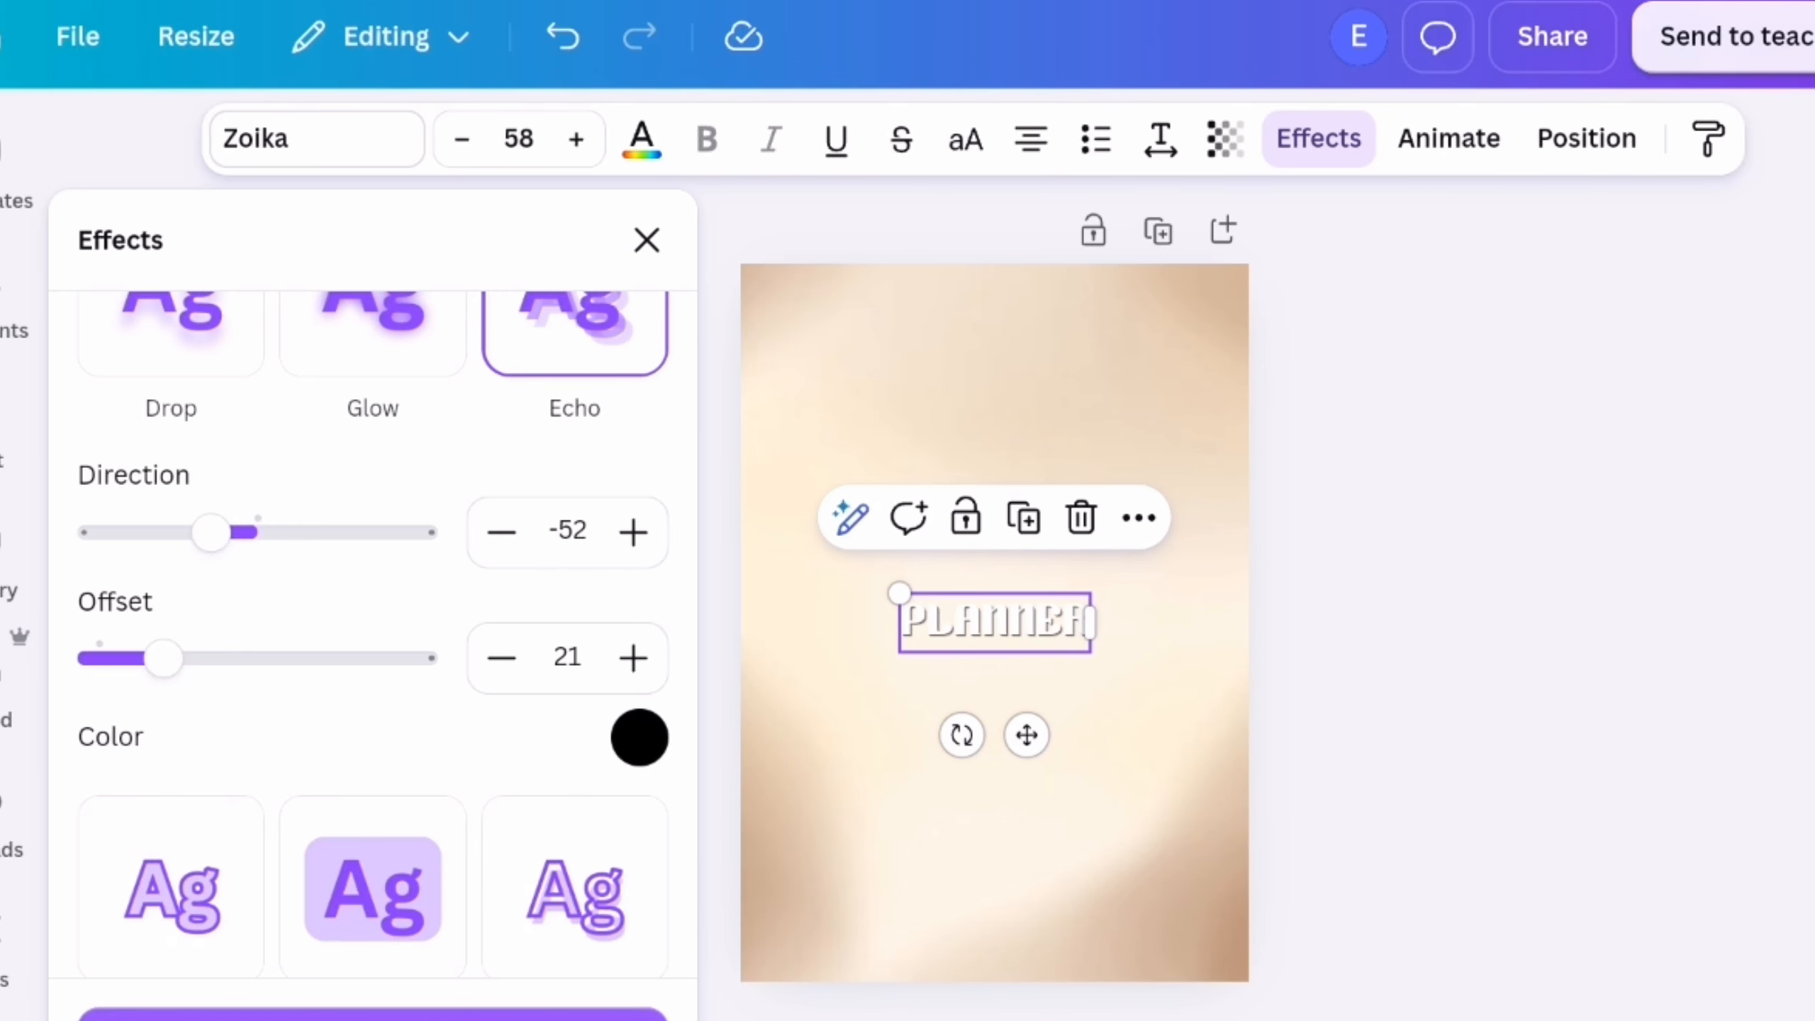
{"action": "left_click_drag", "start_coordinate": [163, 658], "coordinate": [326, 658]}
{"action": "left_click", "coordinate": [639, 737]}
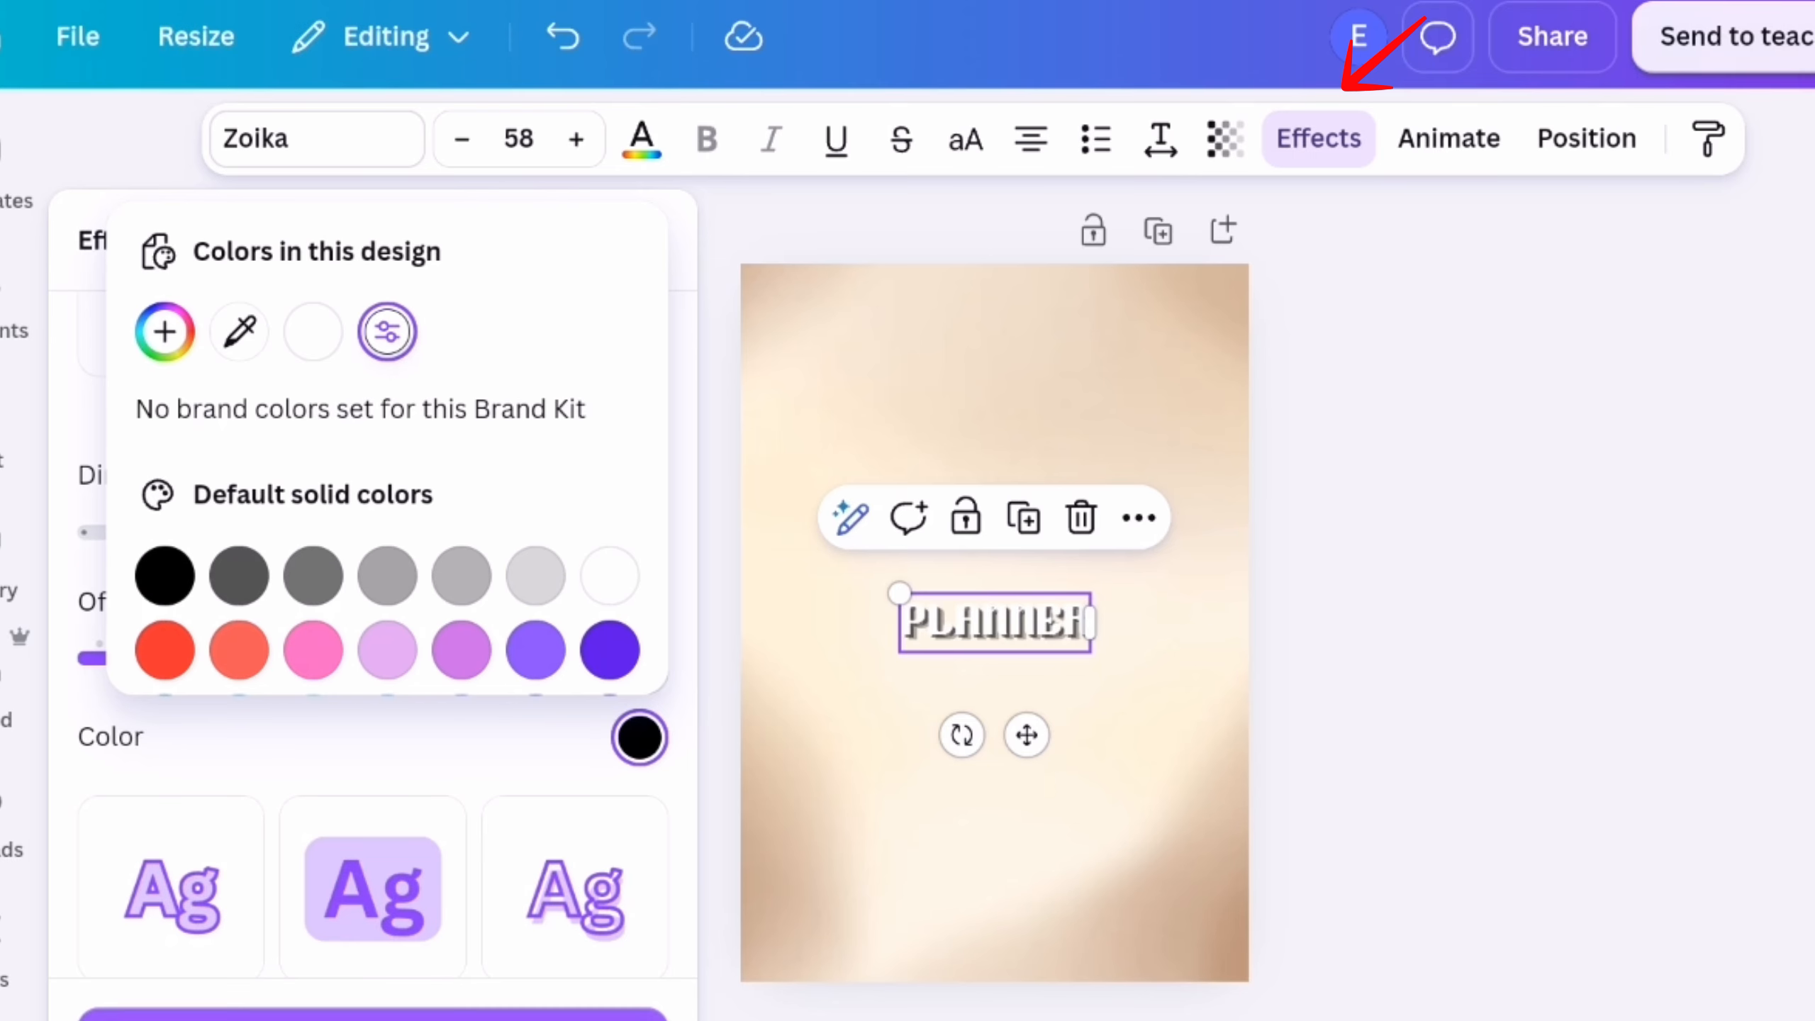
{"action": "left_click", "coordinate": [240, 331]}
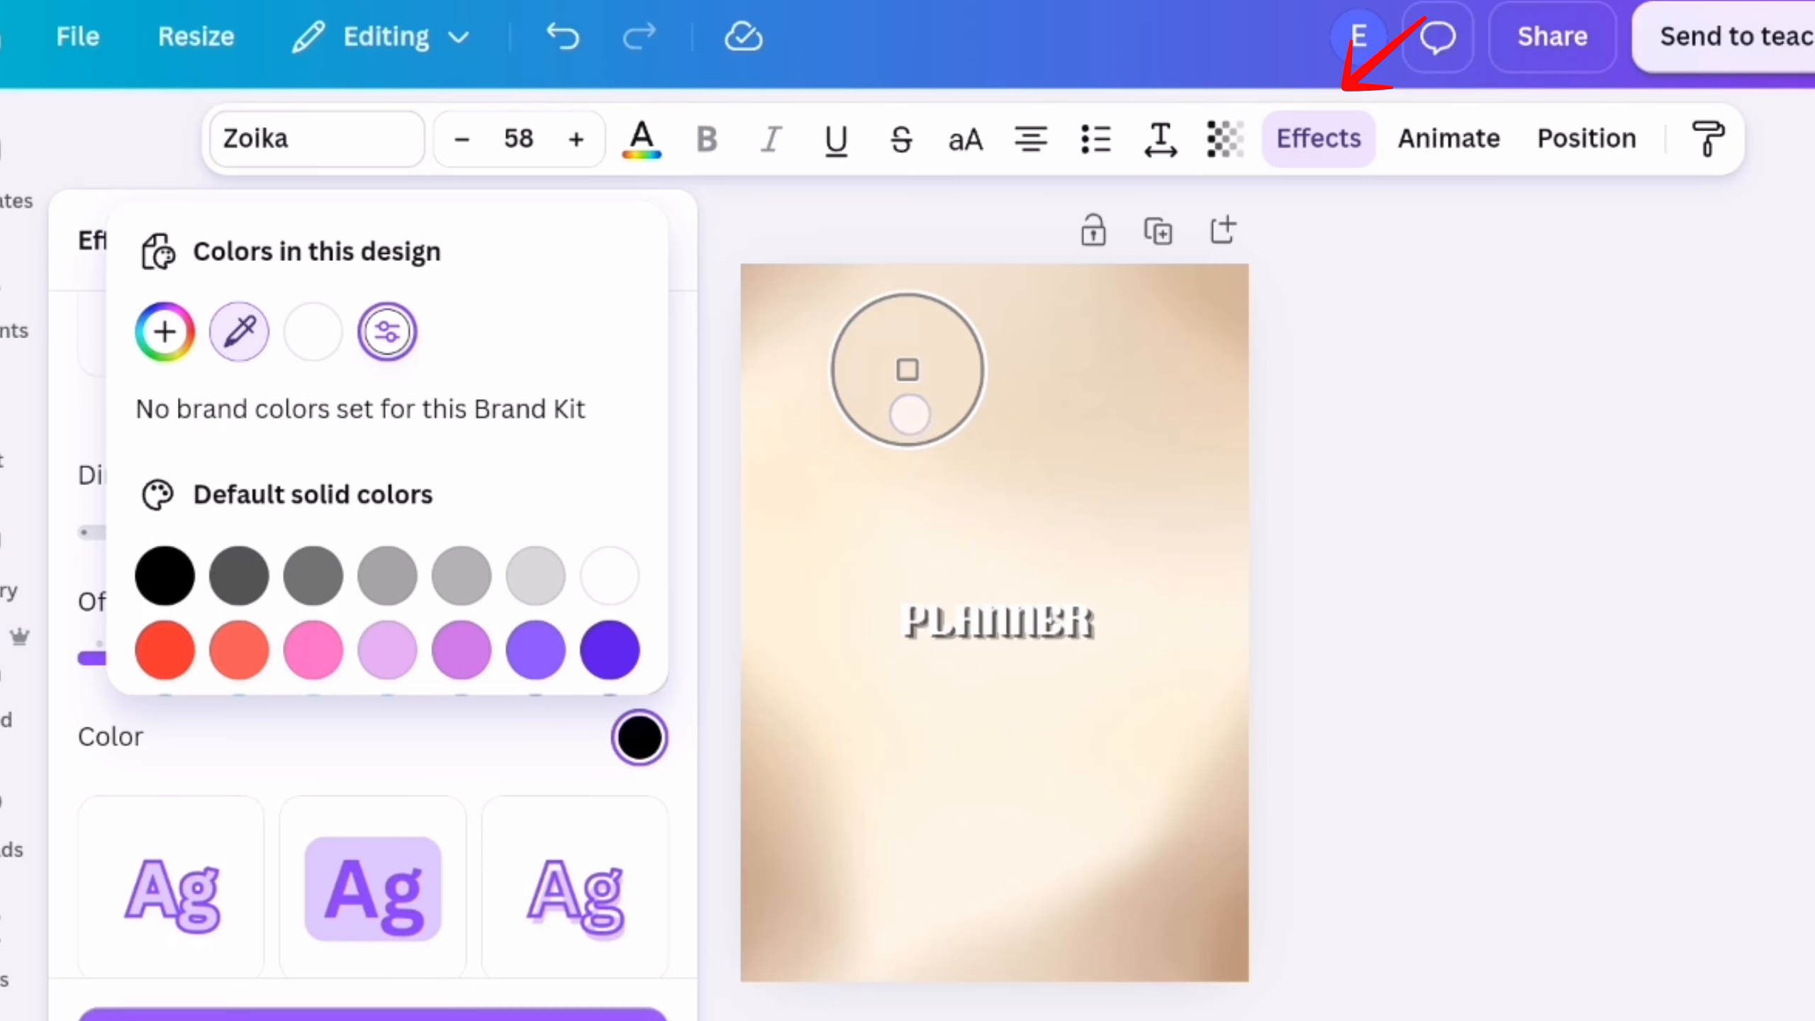
{"action": "left_click", "coordinate": [1219, 945]}
{"action": "key", "text": "Escape"}
Enlarge the PLANNER title to nearly the cover's width and move it to the upper part of the page
{"action": "left_click", "coordinate": [646, 240]}
{"action": "left_click_drag", "start_coordinate": [879, 593], "coordinate": [770, 559]}
{"action": "left_click_drag", "start_coordinate": [1061, 663], "coordinate": [1061, 493]}
{"action": "left_click", "coordinate": [1429, 572]}
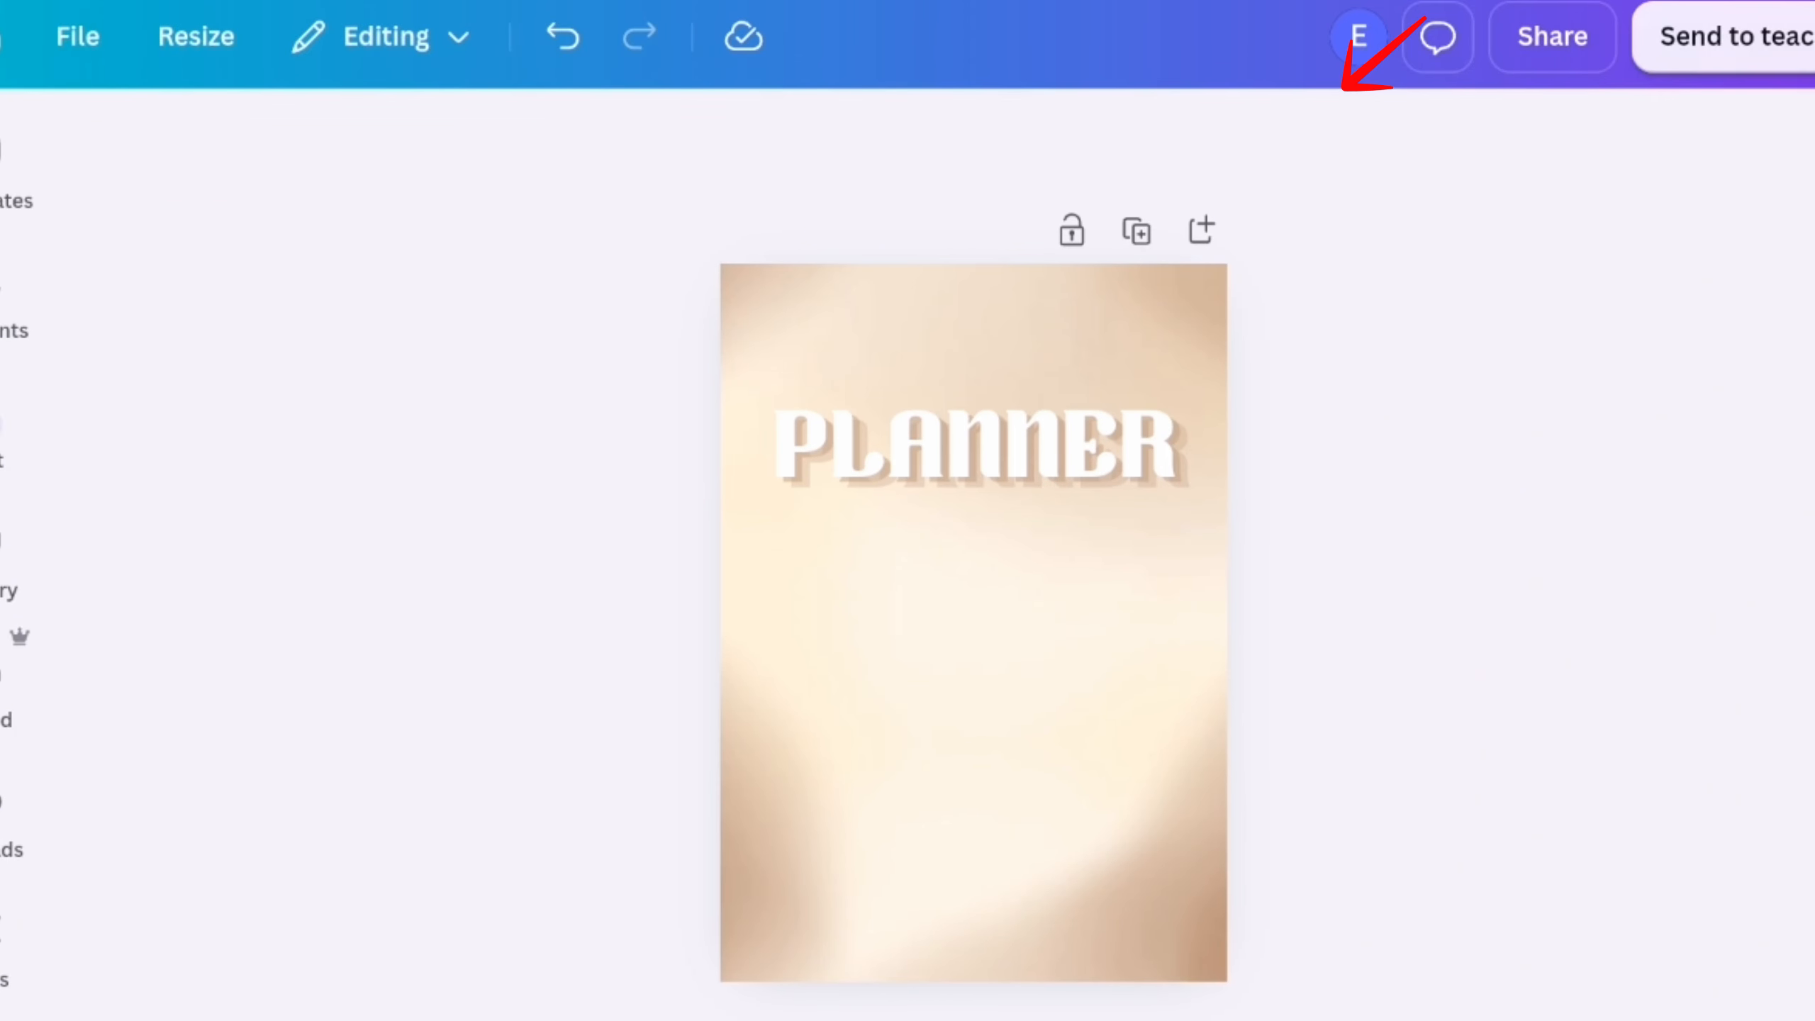
Add a new text box reading "weekly" to the cover
{"action": "left_click", "coordinate": [4, 422]}
{"action": "left_click", "coordinate": [372, 283]}
{"action": "left_click", "coordinate": [64, 1009]}
{"action": "left_click", "coordinate": [64, 1009]}
{"action": "type", "text": "weekly"}
Search the fonts for "calligraphy" for the "weekly" text
{"action": "left_click", "coordinate": [875, 138]}
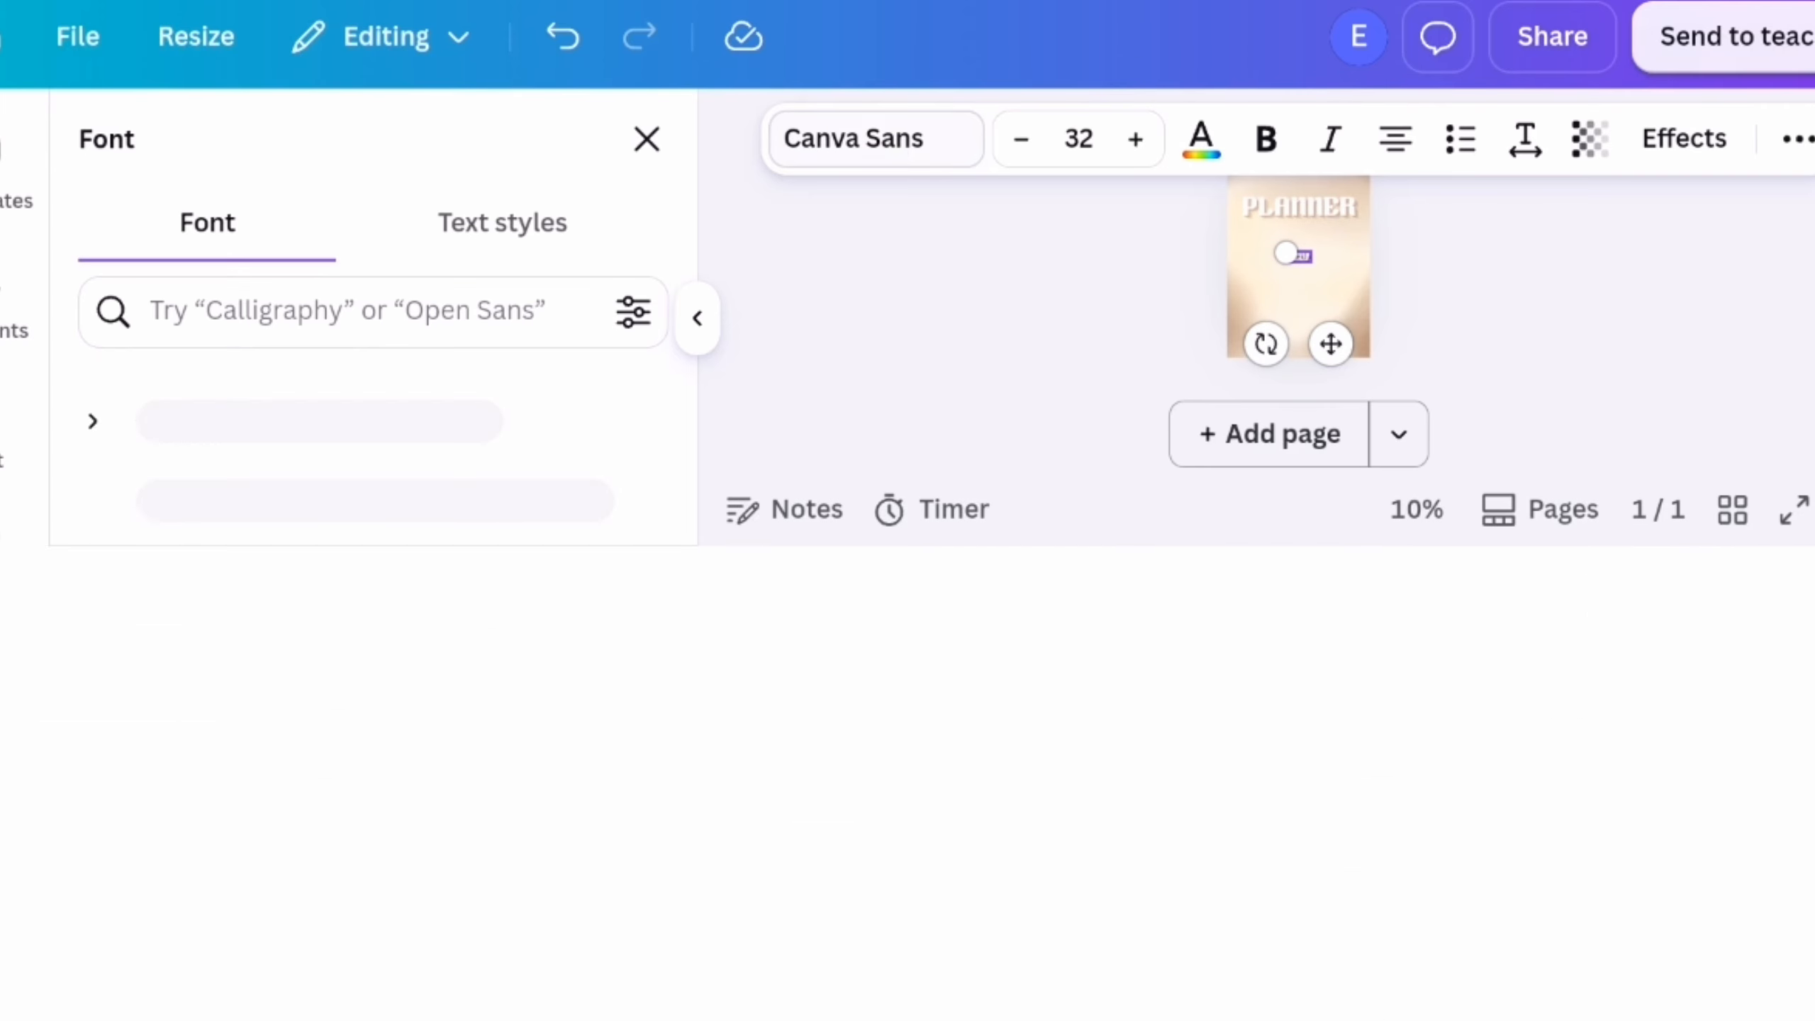
{"action": "left_click", "coordinate": [343, 310]}
{"action": "type", "text": "calligra"}
{"action": "left_click", "coordinate": [905, 665]}
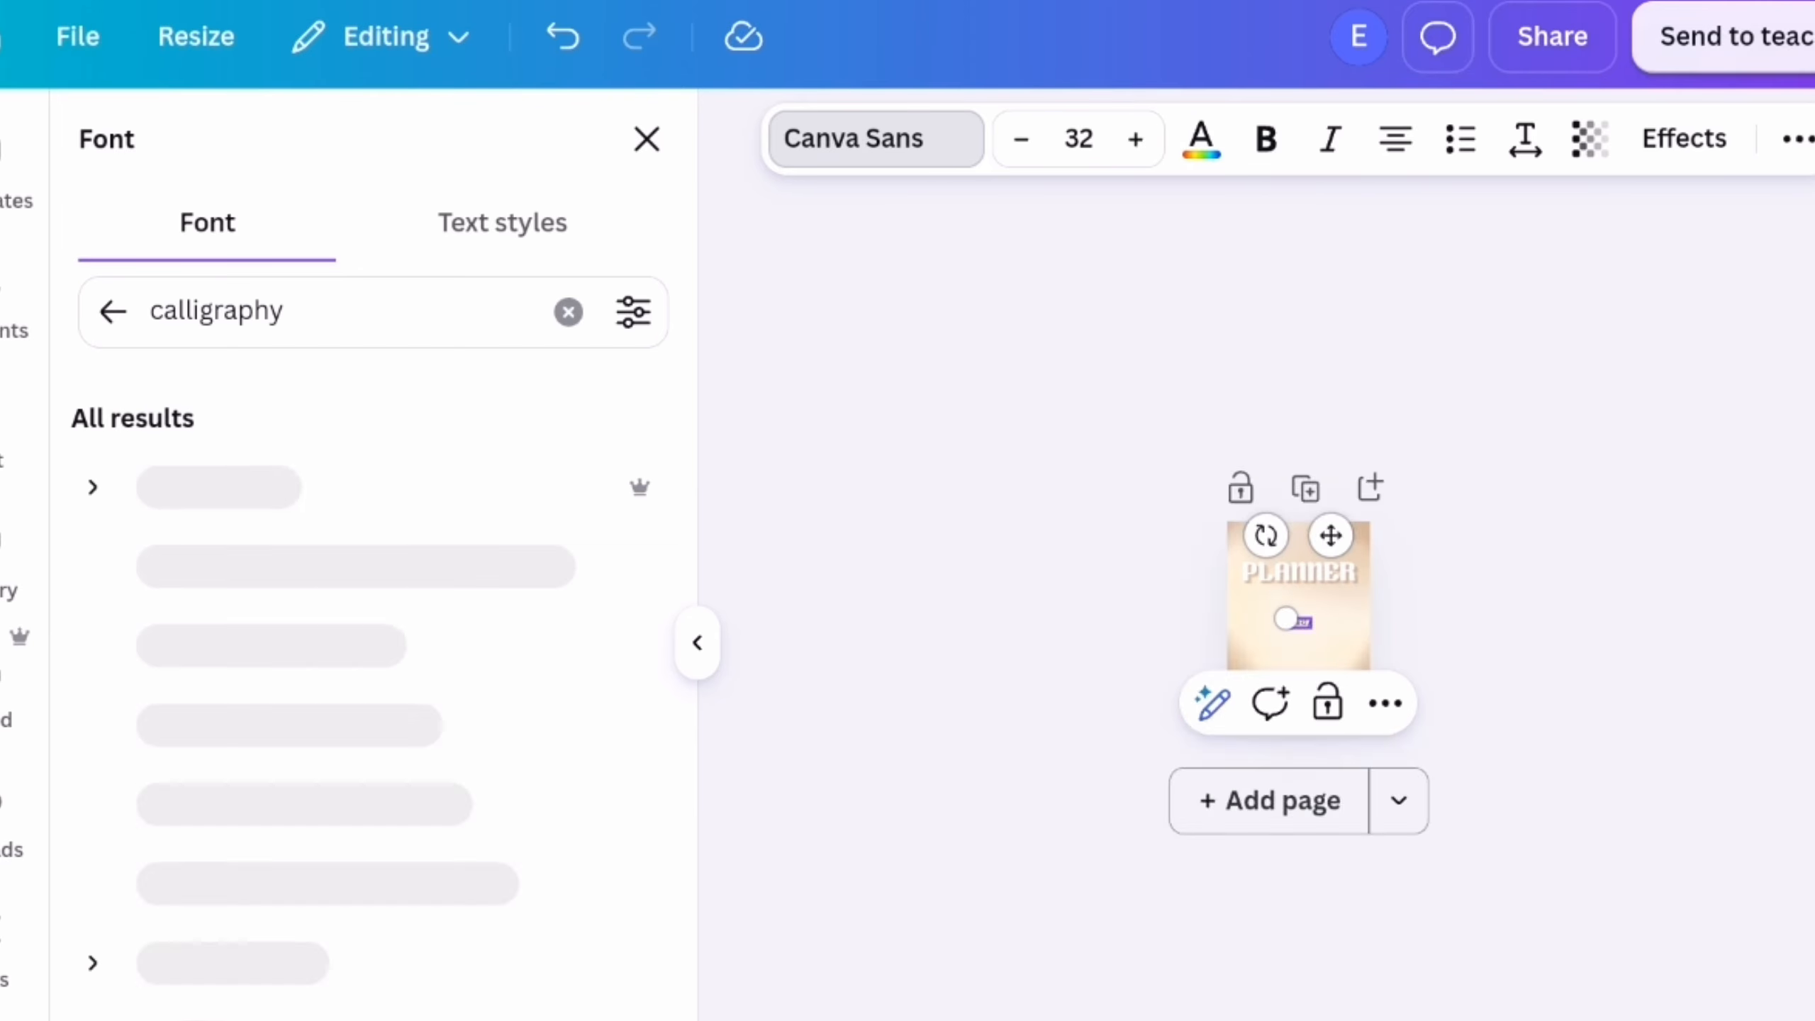
Try calligraphy fonts such as Jimmy Script and Alex Brush on the "weekly" text
{"action": "left_click", "coordinate": [286, 485]}
{"action": "left_click", "coordinate": [193, 963]}
{"action": "scroll", "coordinate": [371, 679], "scroll_direction": "down", "scroll_amount": 8}
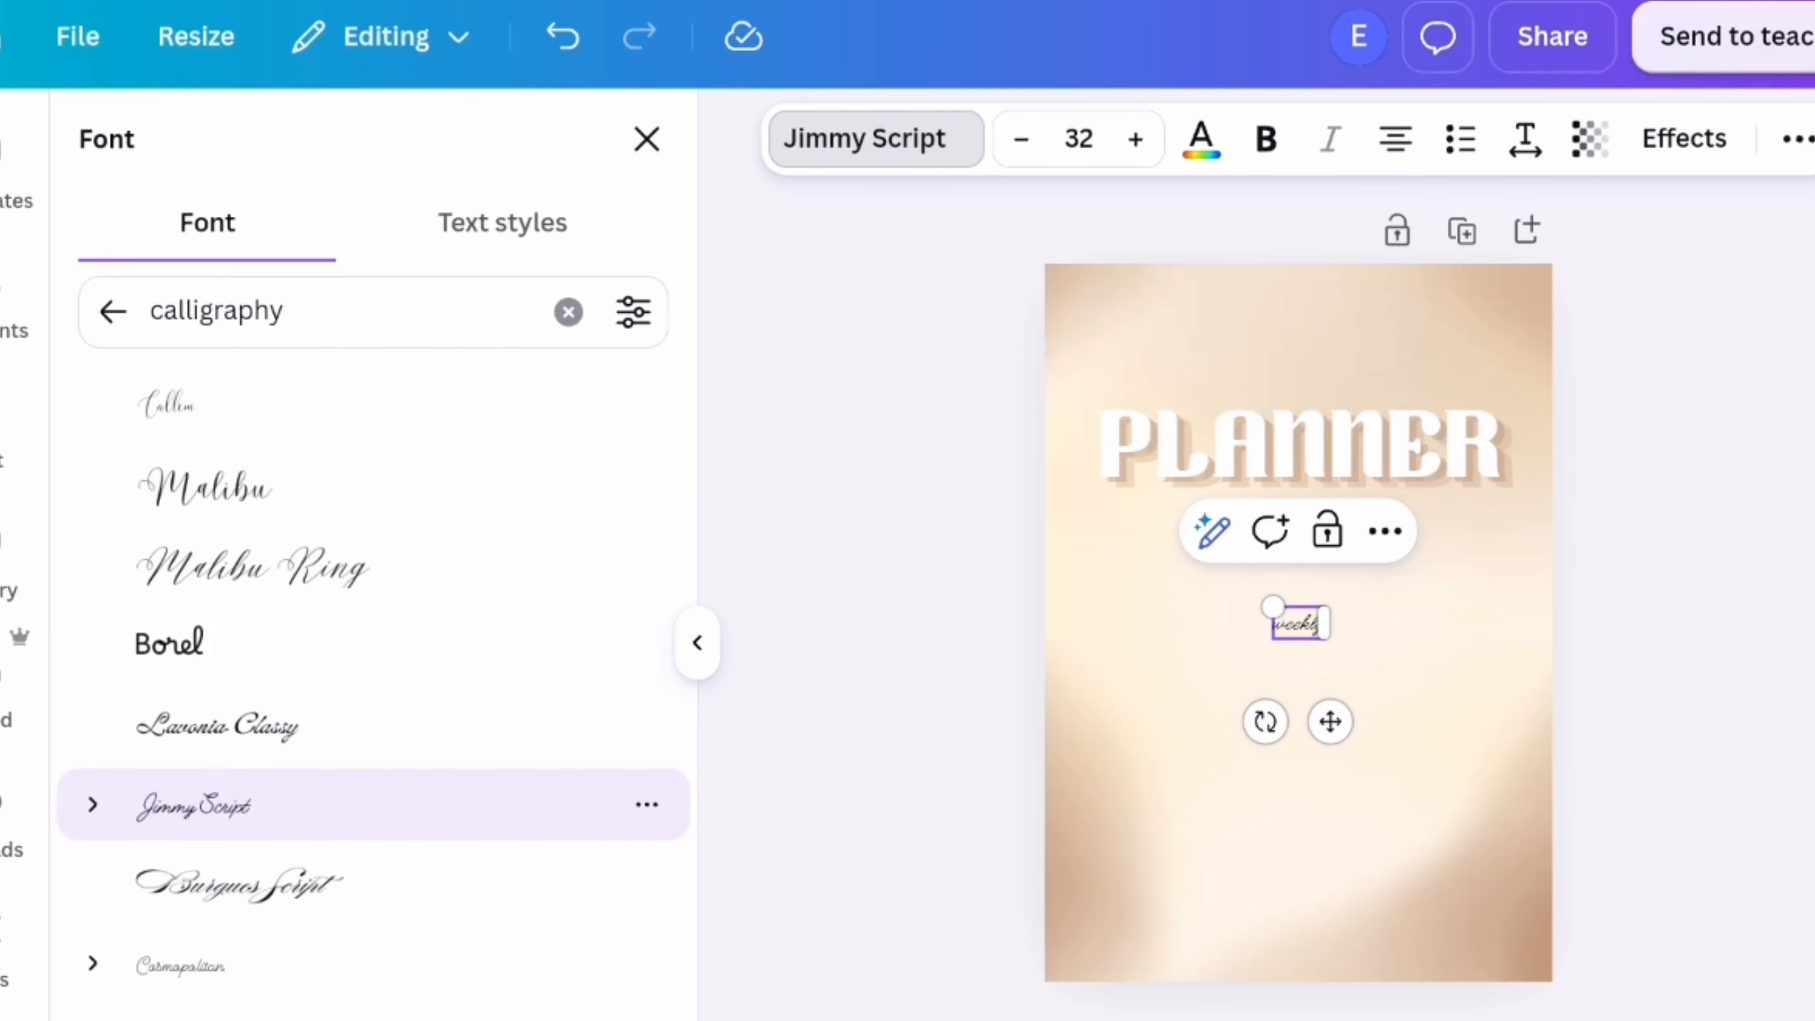
{"action": "left_click", "coordinate": [172, 740]}
{"action": "scroll", "coordinate": [372, 679], "scroll_direction": "down", "scroll_amount": 3}
{"action": "left_click", "coordinate": [202, 817]}
{"action": "scroll", "coordinate": [372, 679], "scroll_direction": "down", "scroll_amount": 3}
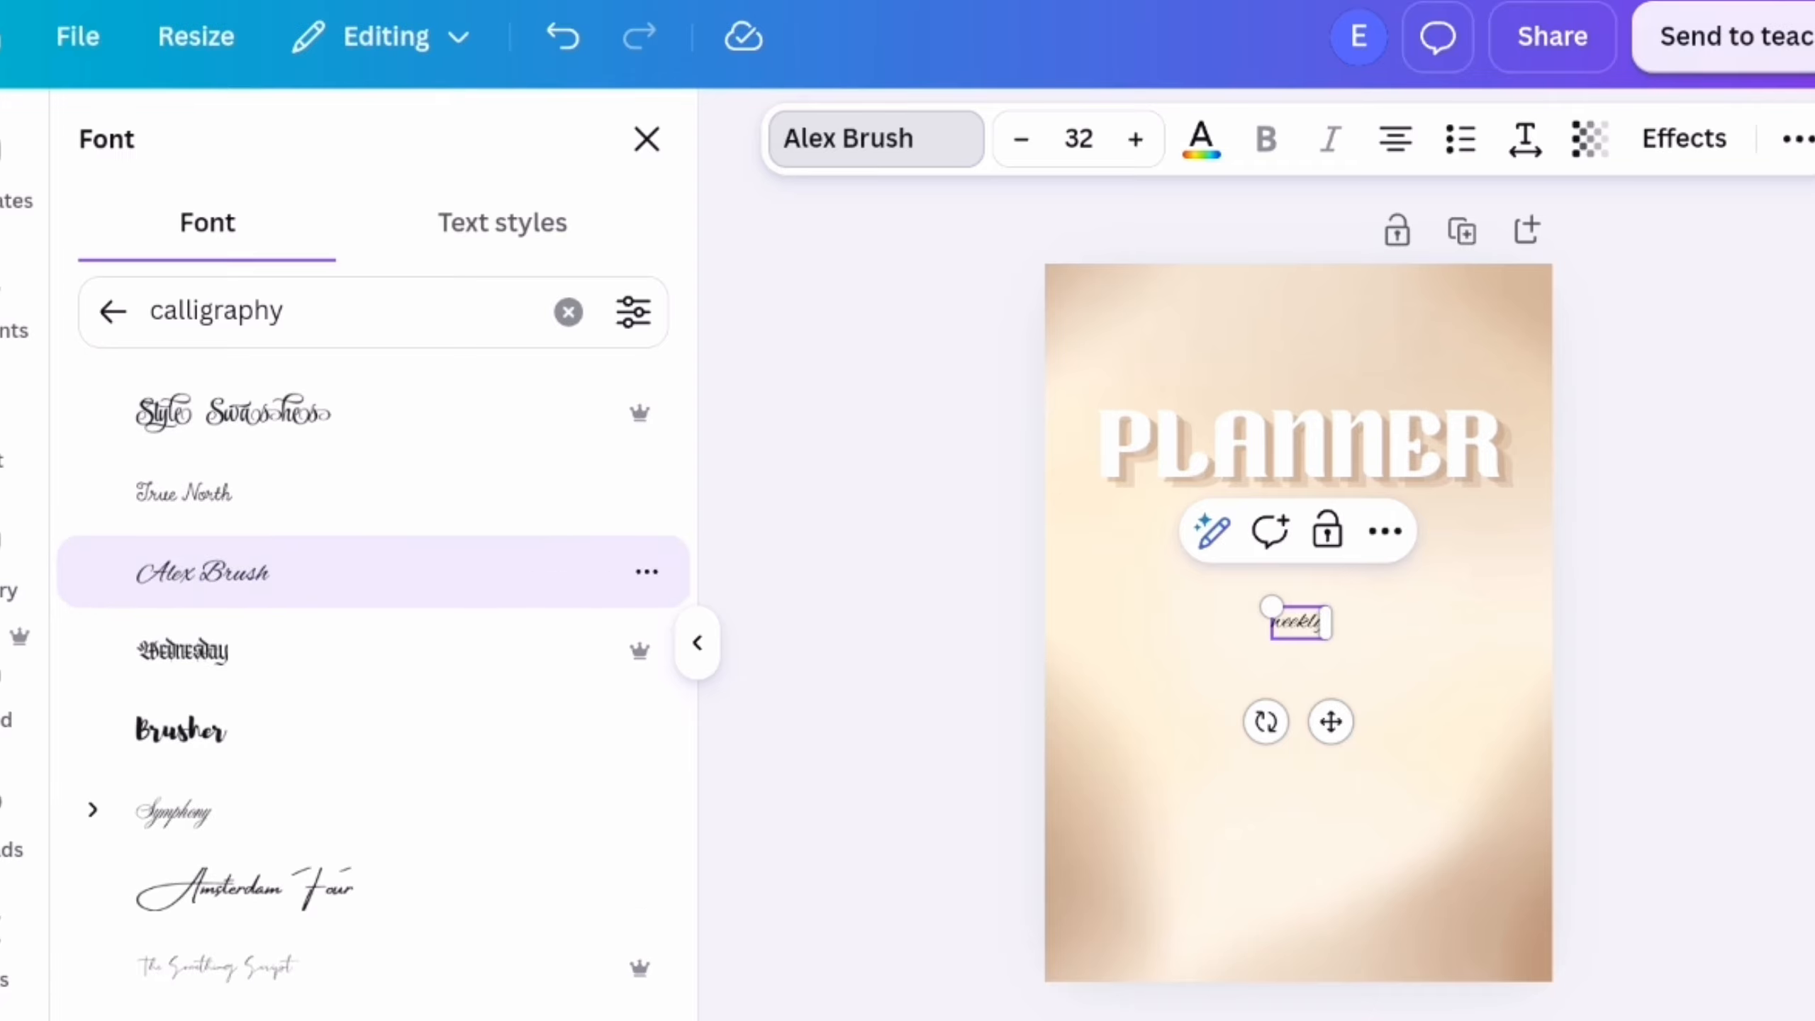
Set the "weekly" text to the Lucida Calligraphy font and colour it white
{"action": "scroll", "coordinate": [372, 680], "scroll_direction": "up", "scroll_amount": 10}
{"action": "left_click", "coordinate": [286, 483]}
{"action": "left_click", "coordinate": [1201, 138]}
{"action": "left_click", "coordinate": [286, 506]}
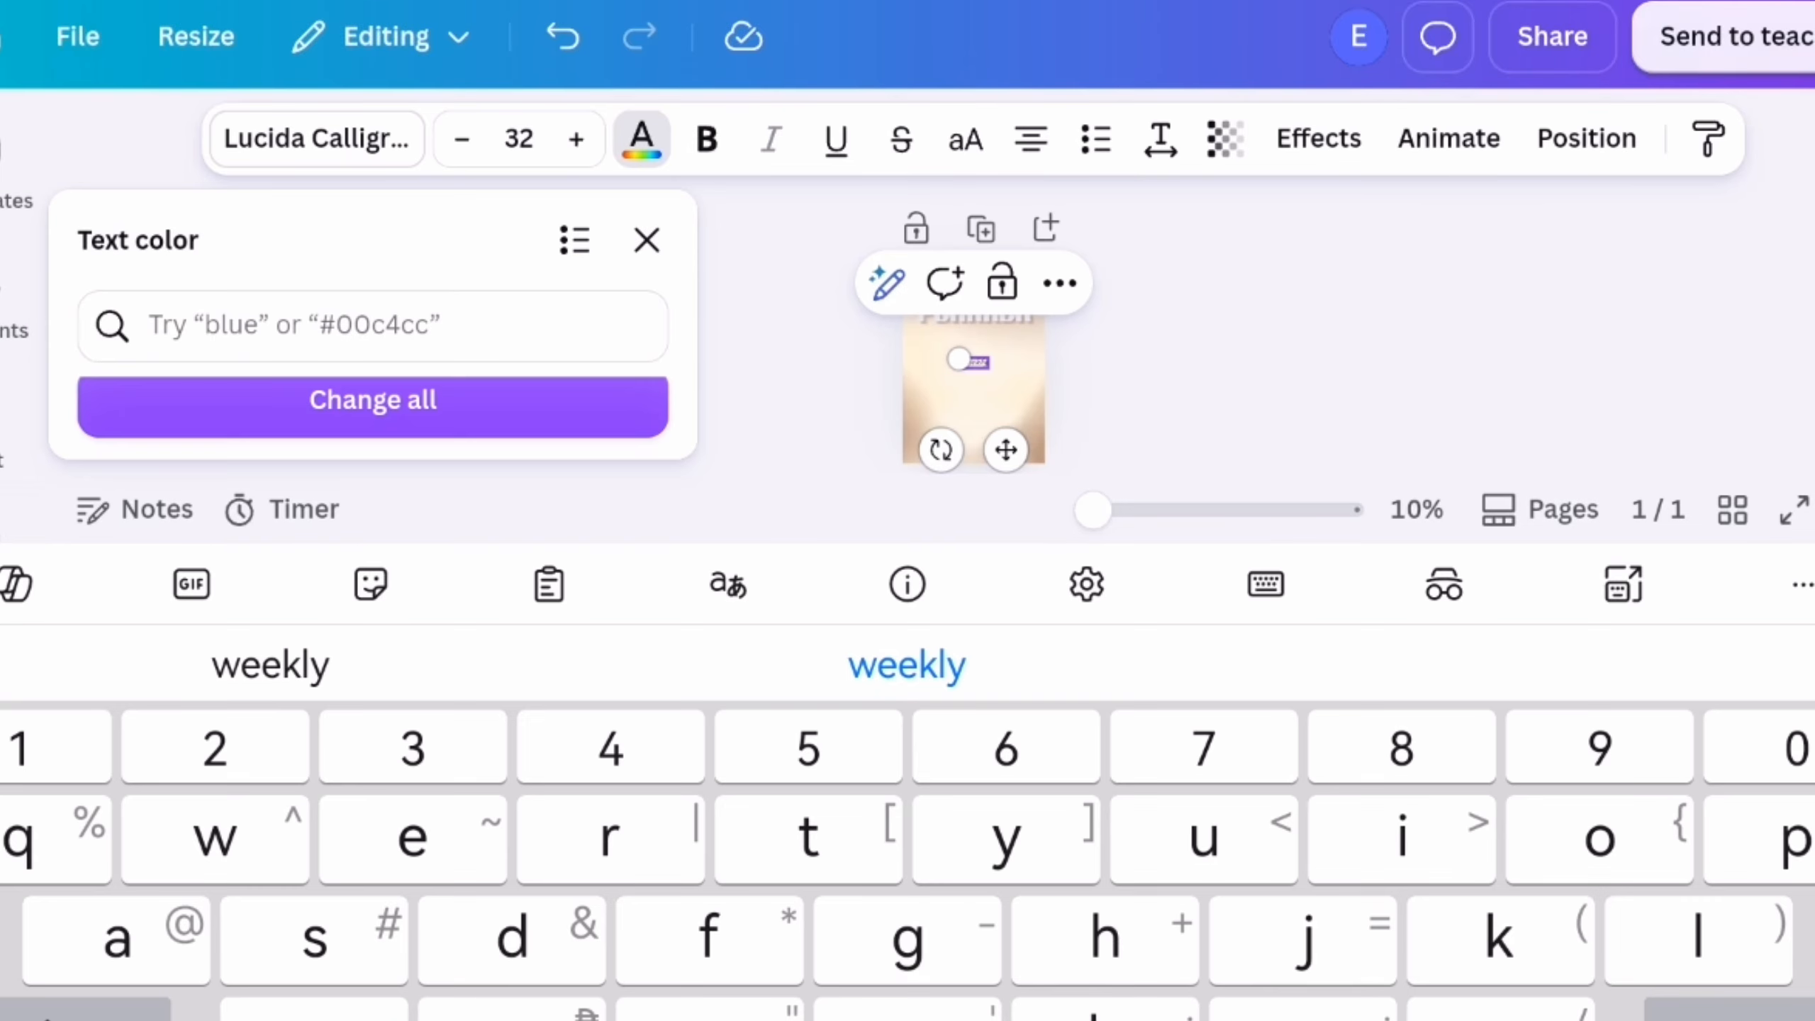
{"action": "left_click", "coordinate": [1358, 372]}
{"action": "left_click", "coordinate": [972, 621]}
{"action": "left_click", "coordinate": [641, 139]}
{"action": "left_click", "coordinate": [286, 506]}
Enlarge the "weekly" text to a font size of about 76.1 and move it up just above the PLANNER title
{"action": "left_click_drag", "start_coordinate": [943, 607], "coordinate": [875, 585]}
{"action": "left_click_drag", "start_coordinate": [1027, 743], "coordinate": [1026, 491]}
{"action": "left_click", "coordinate": [647, 239]}
{"action": "mouse_move", "coordinate": [1050, 357]}
{"action": "left_mouse_down"}
{"action": "mouse_move", "coordinate": [1046, 336]}
{"action": "mouse_move", "coordinate": [1038, 372]}
{"action": "left_mouse_up"}
{"action": "left_click", "coordinate": [1393, 401]}
Apply the Curve effect to "weekly", adjust it to a gentle arc and centre the word above PLANNER
{"action": "left_click", "coordinate": [1037, 353]}
{"action": "left_click", "coordinate": [1326, 139]}
{"action": "scroll", "coordinate": [373, 636], "scroll_direction": "down", "scroll_amount": 5}
{"action": "left_click", "coordinate": [229, 819]}
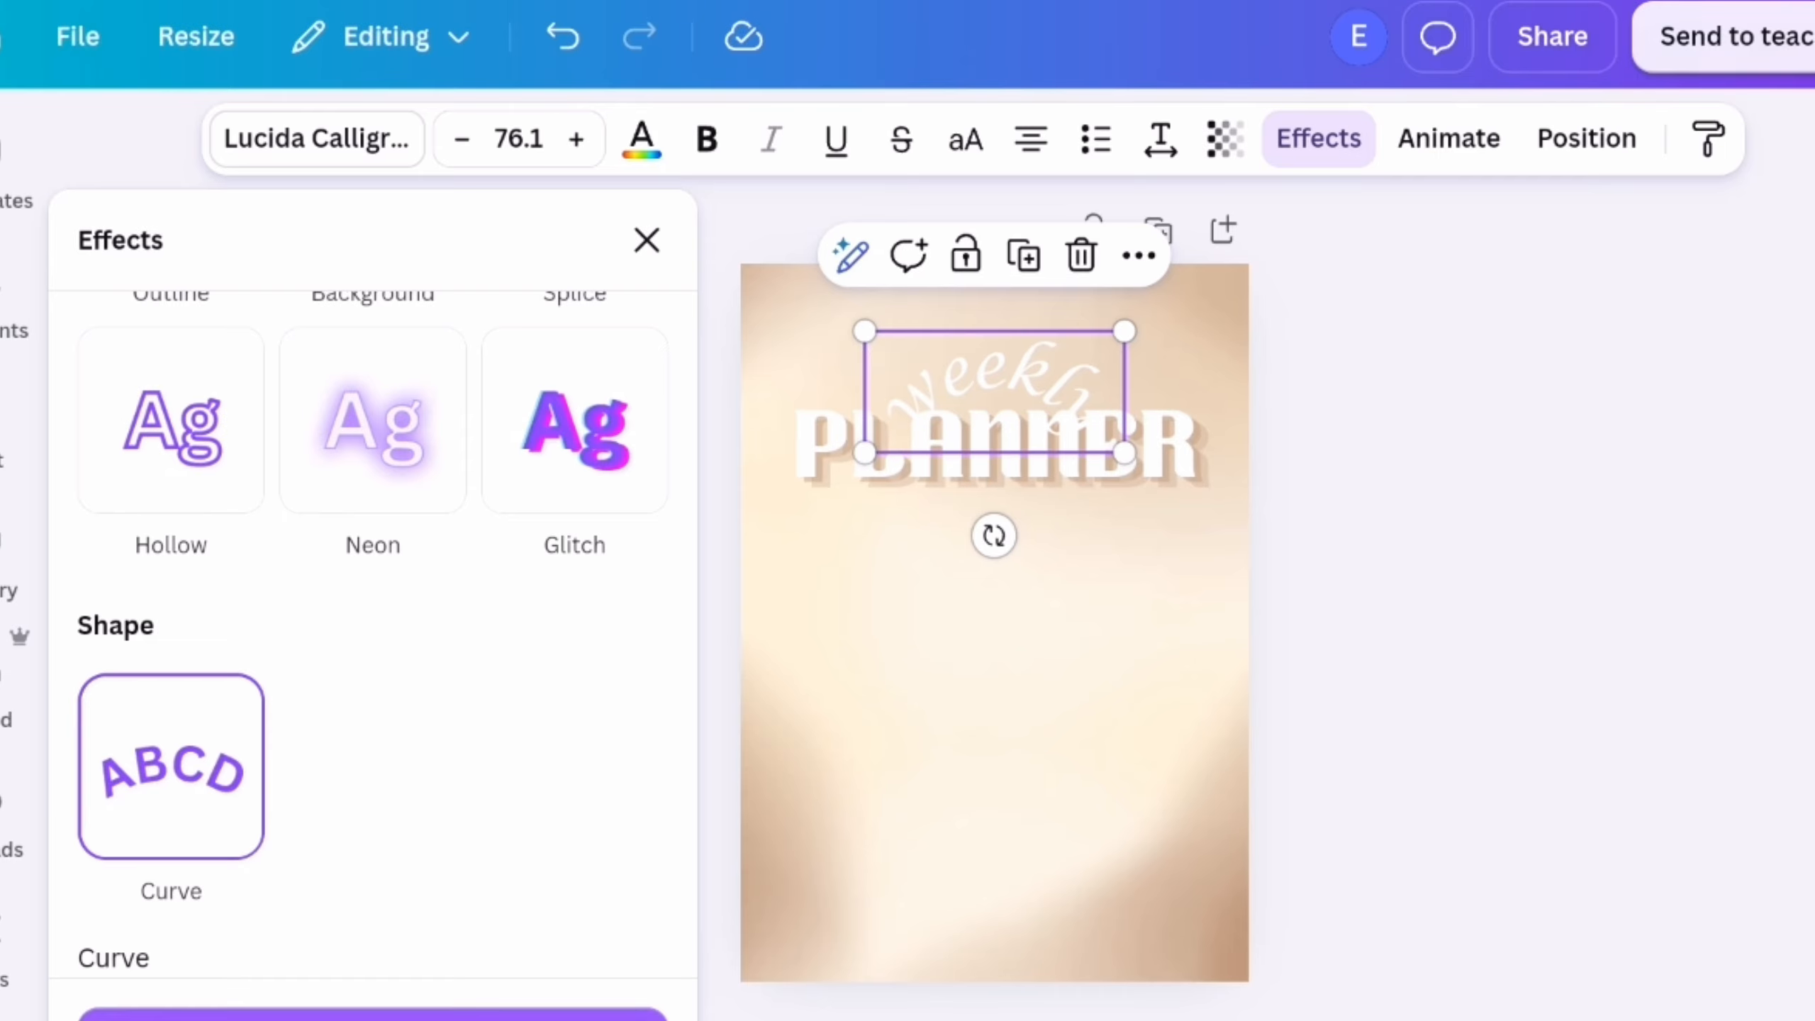
{"action": "mouse_move", "coordinate": [336, 690]}
{"action": "left_mouse_down"}
{"action": "mouse_move", "coordinate": [297, 693]}
{"action": "mouse_move", "coordinate": [341, 701]}
{"action": "left_mouse_up"}
{"action": "left_click", "coordinate": [646, 240]}
{"action": "left_click_drag", "start_coordinate": [1033, 409], "coordinate": [1098, 345]}
{"action": "left_click", "coordinate": [1323, 387]}
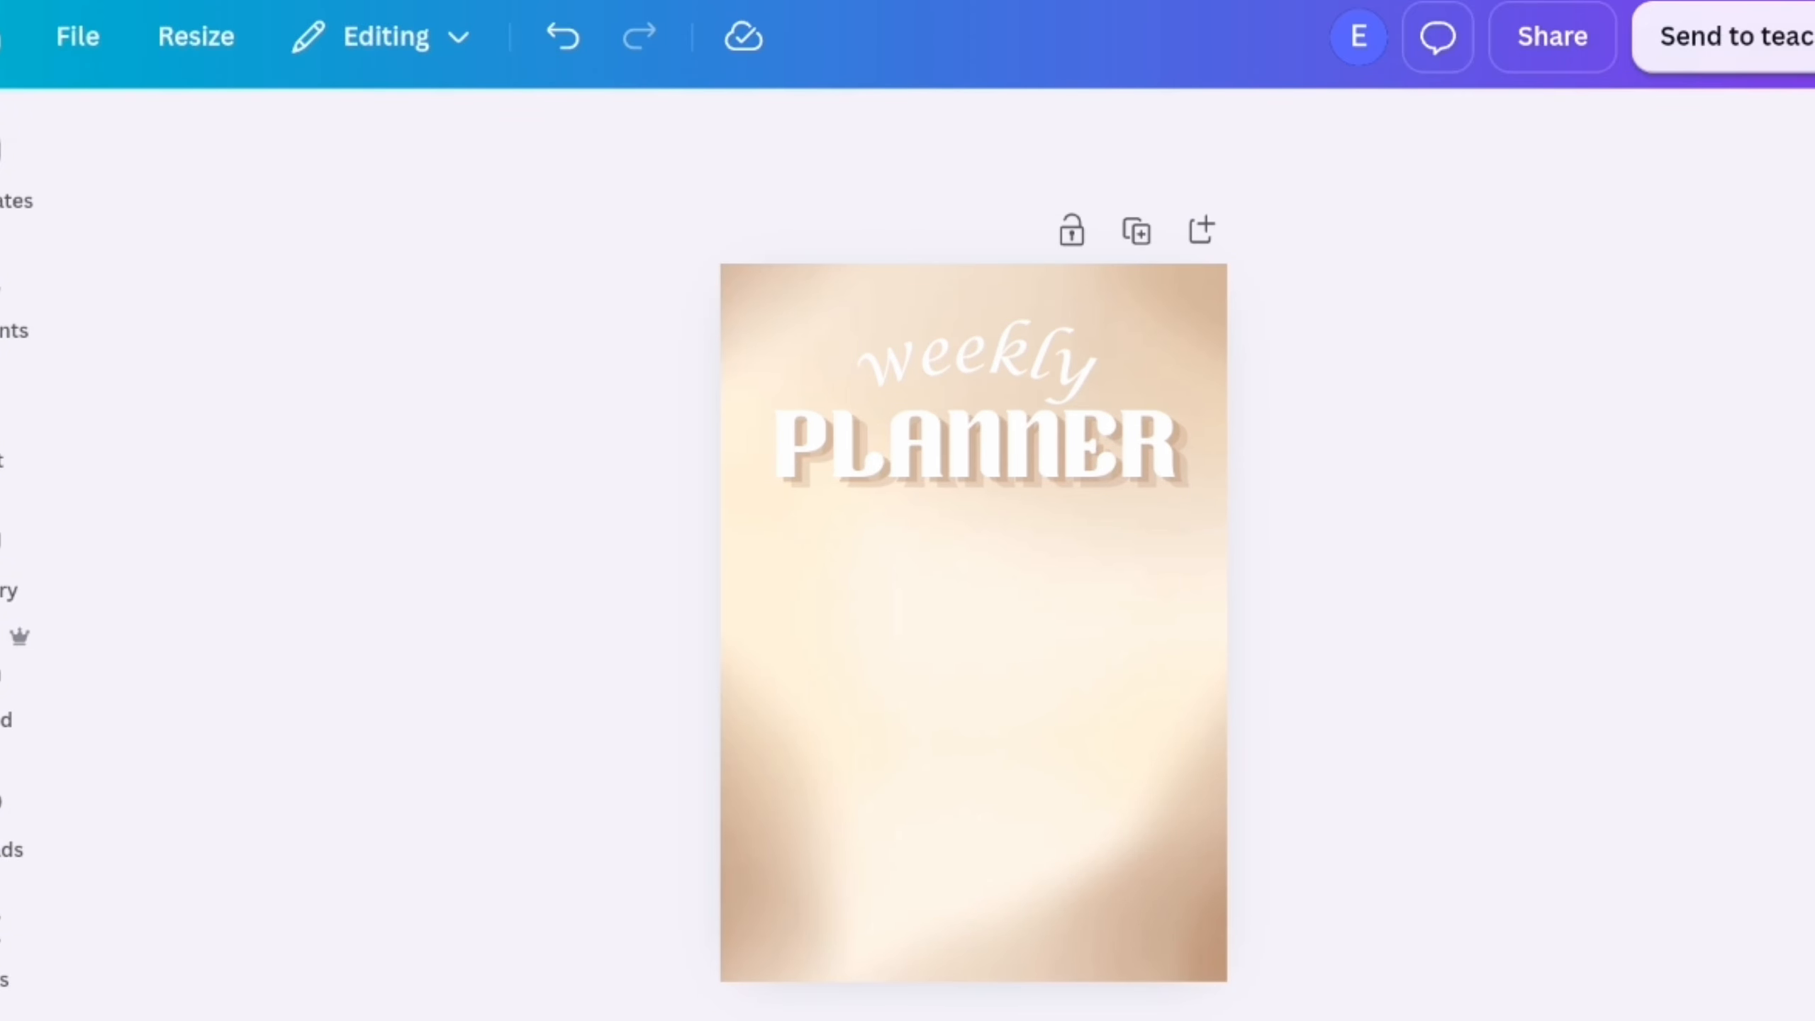
Search the elements for "notes" graphics and add a pink rounded grid note frame below the PLANNER title
{"action": "scroll", "coordinate": [1425, 519], "scroll_direction": "up", "scroll_amount": 5}
{"action": "scroll", "coordinate": [1425, 519], "scroll_direction": "down", "scroll_amount": 5}
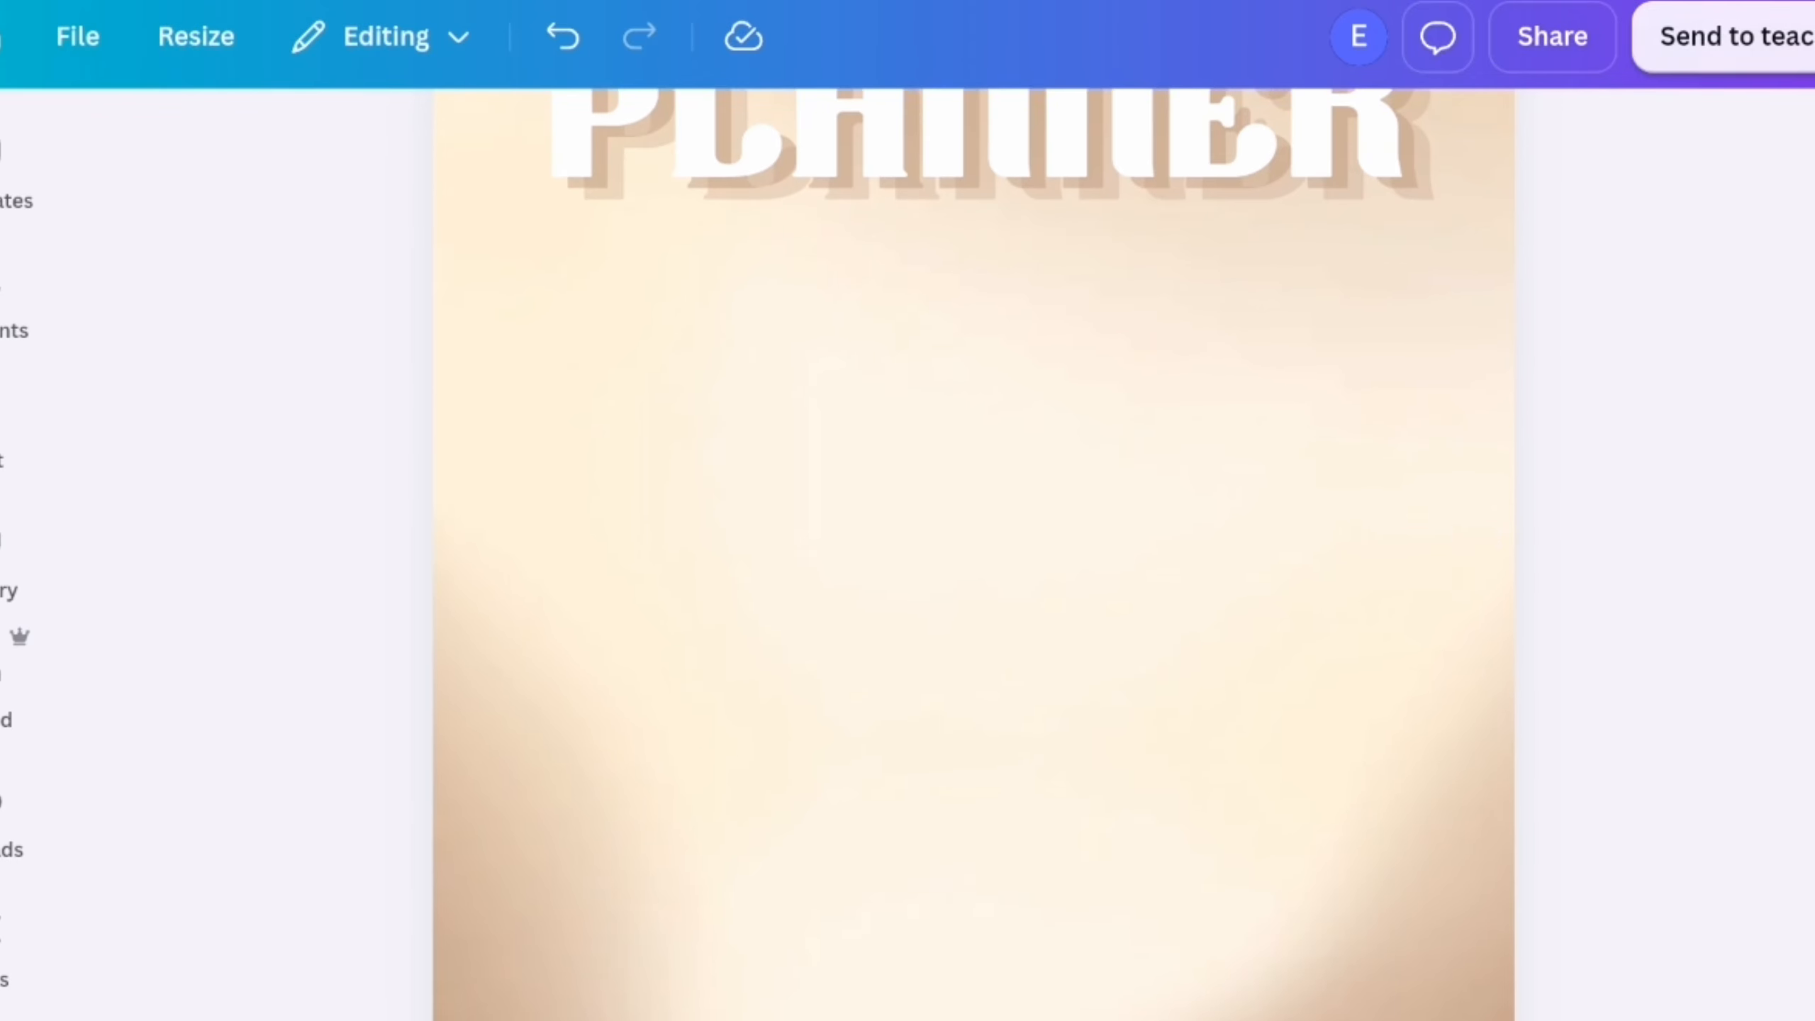
{"action": "left_click", "coordinate": [5, 286]}
{"action": "left_click", "coordinate": [611, 168]}
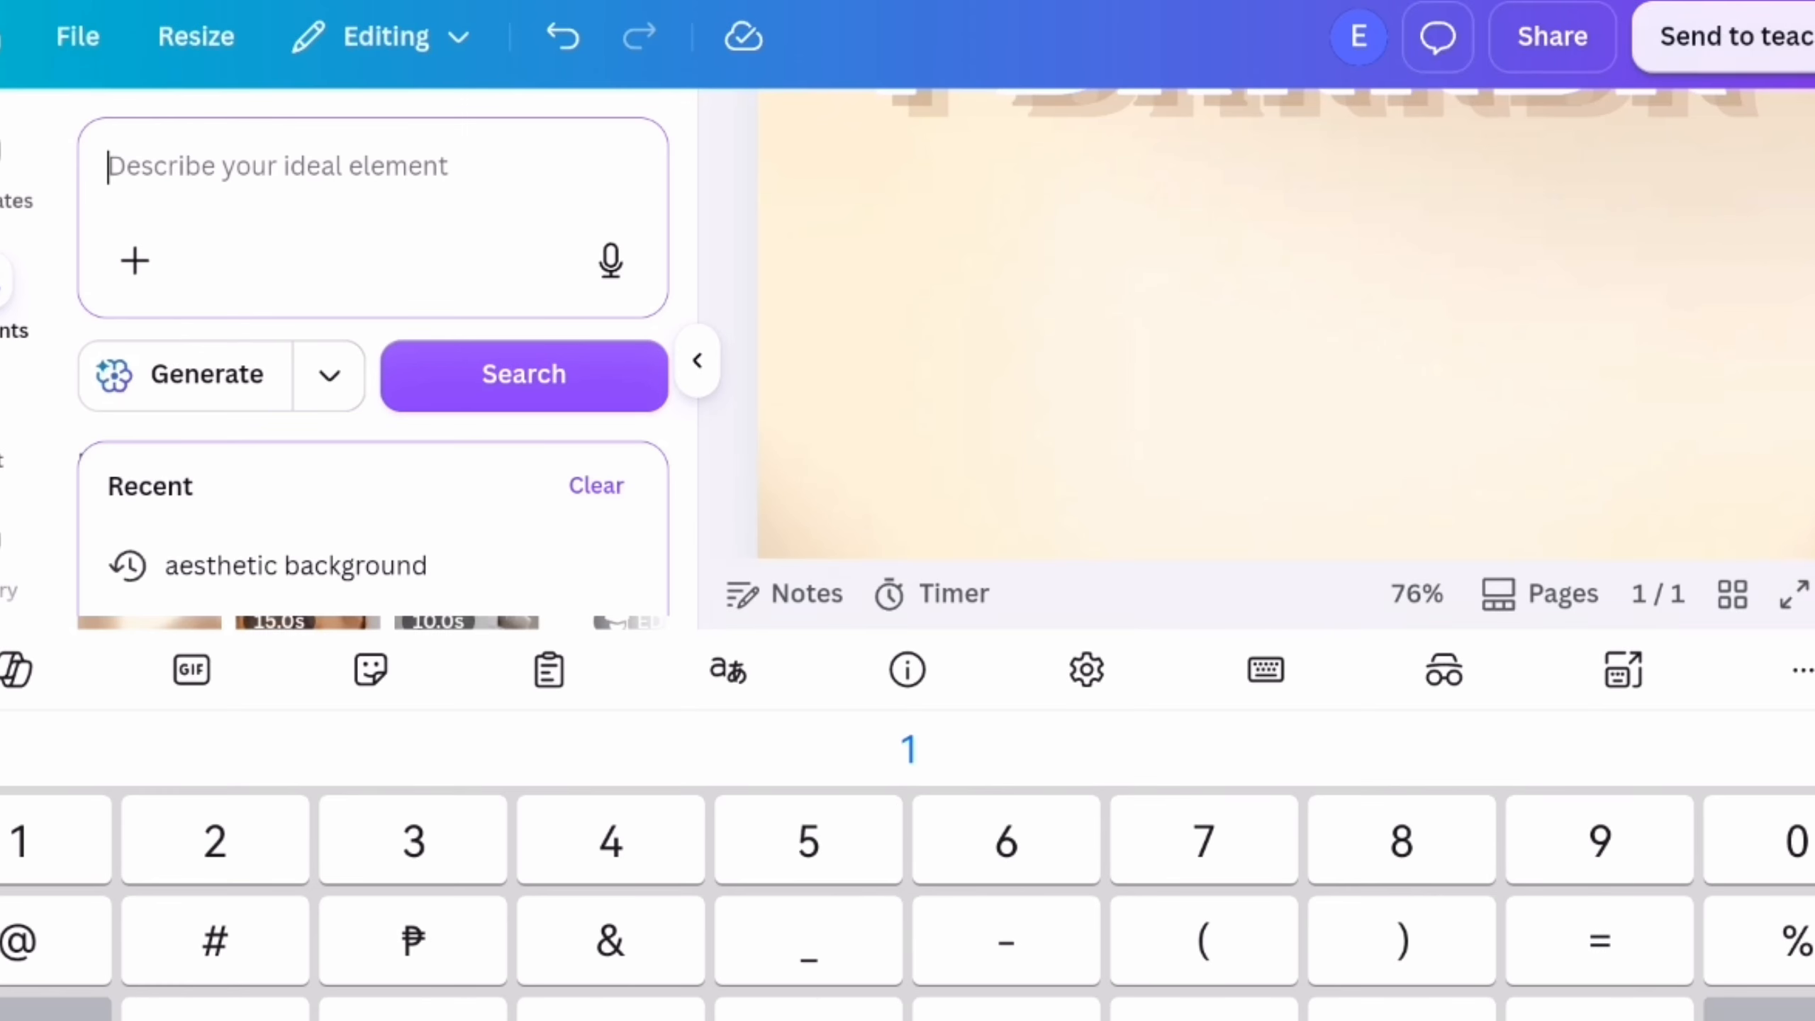
{"action": "type", "text": "notes"}
{"action": "key", "text": "Return"}
{"action": "scroll", "coordinate": [629, 629], "scroll_direction": "down", "scroll_amount": 5}
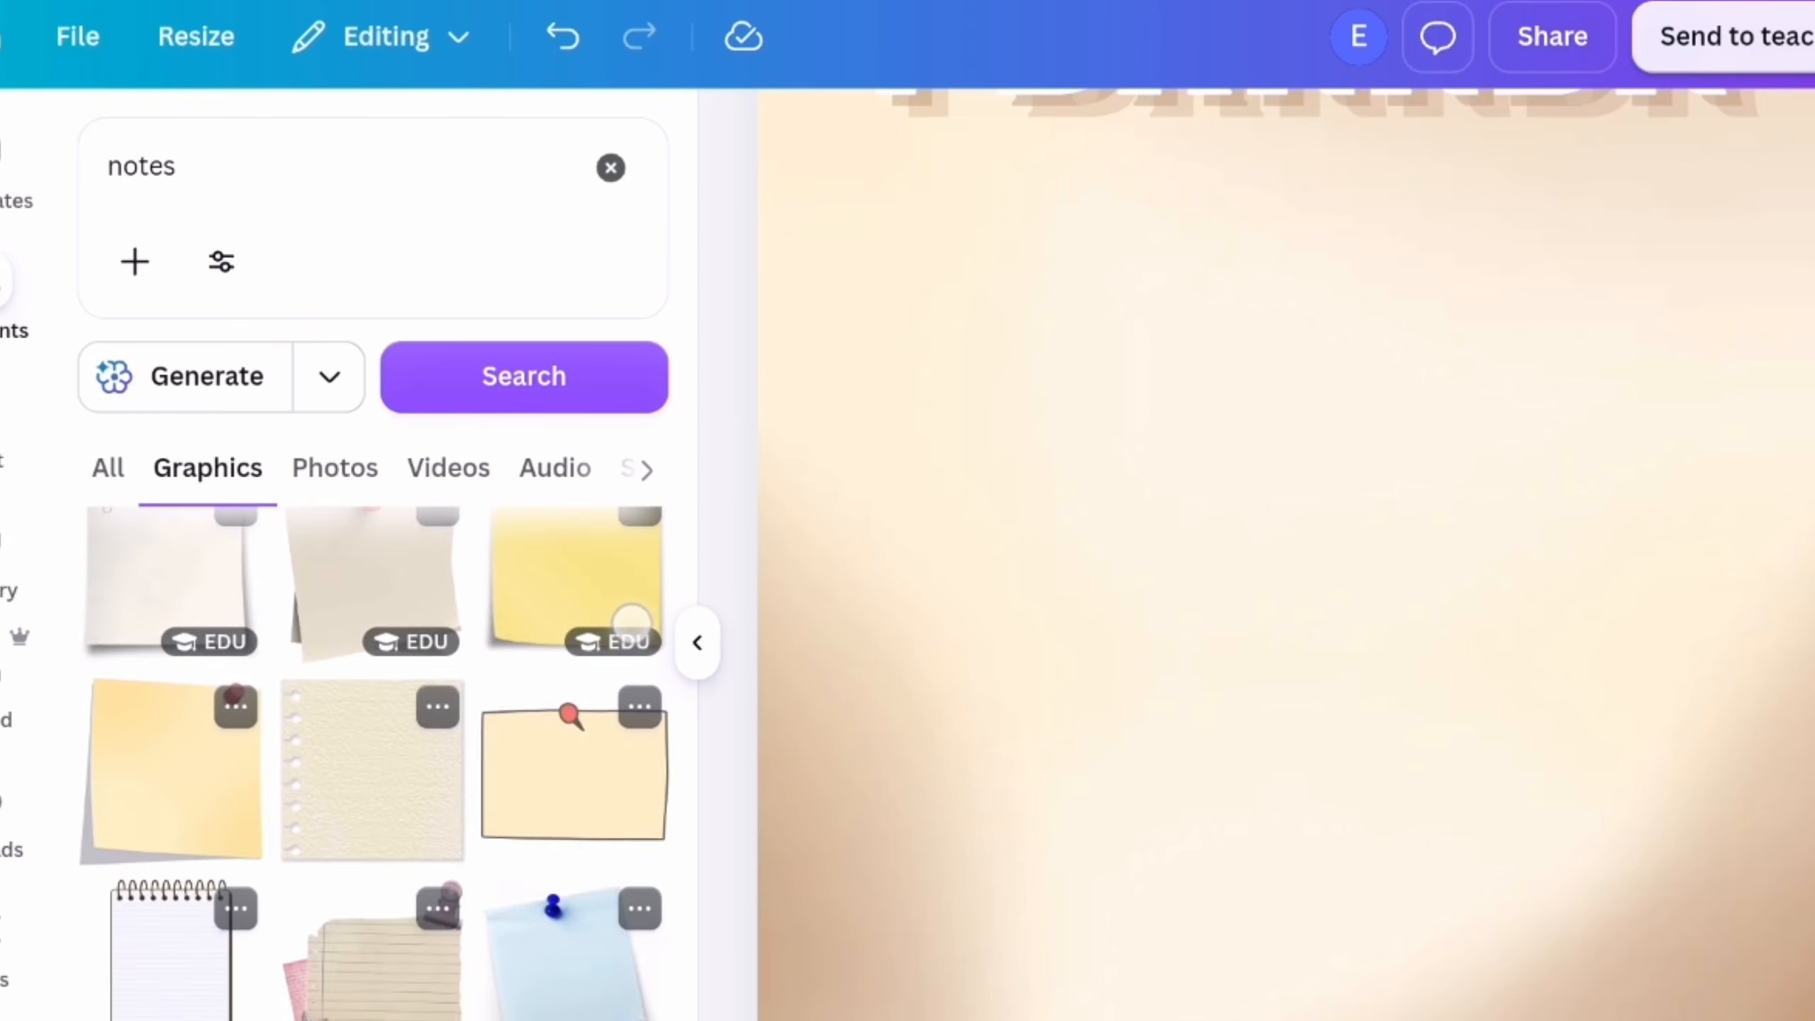
{"action": "scroll", "coordinate": [558, 873], "scroll_direction": "down", "scroll_amount": 15}
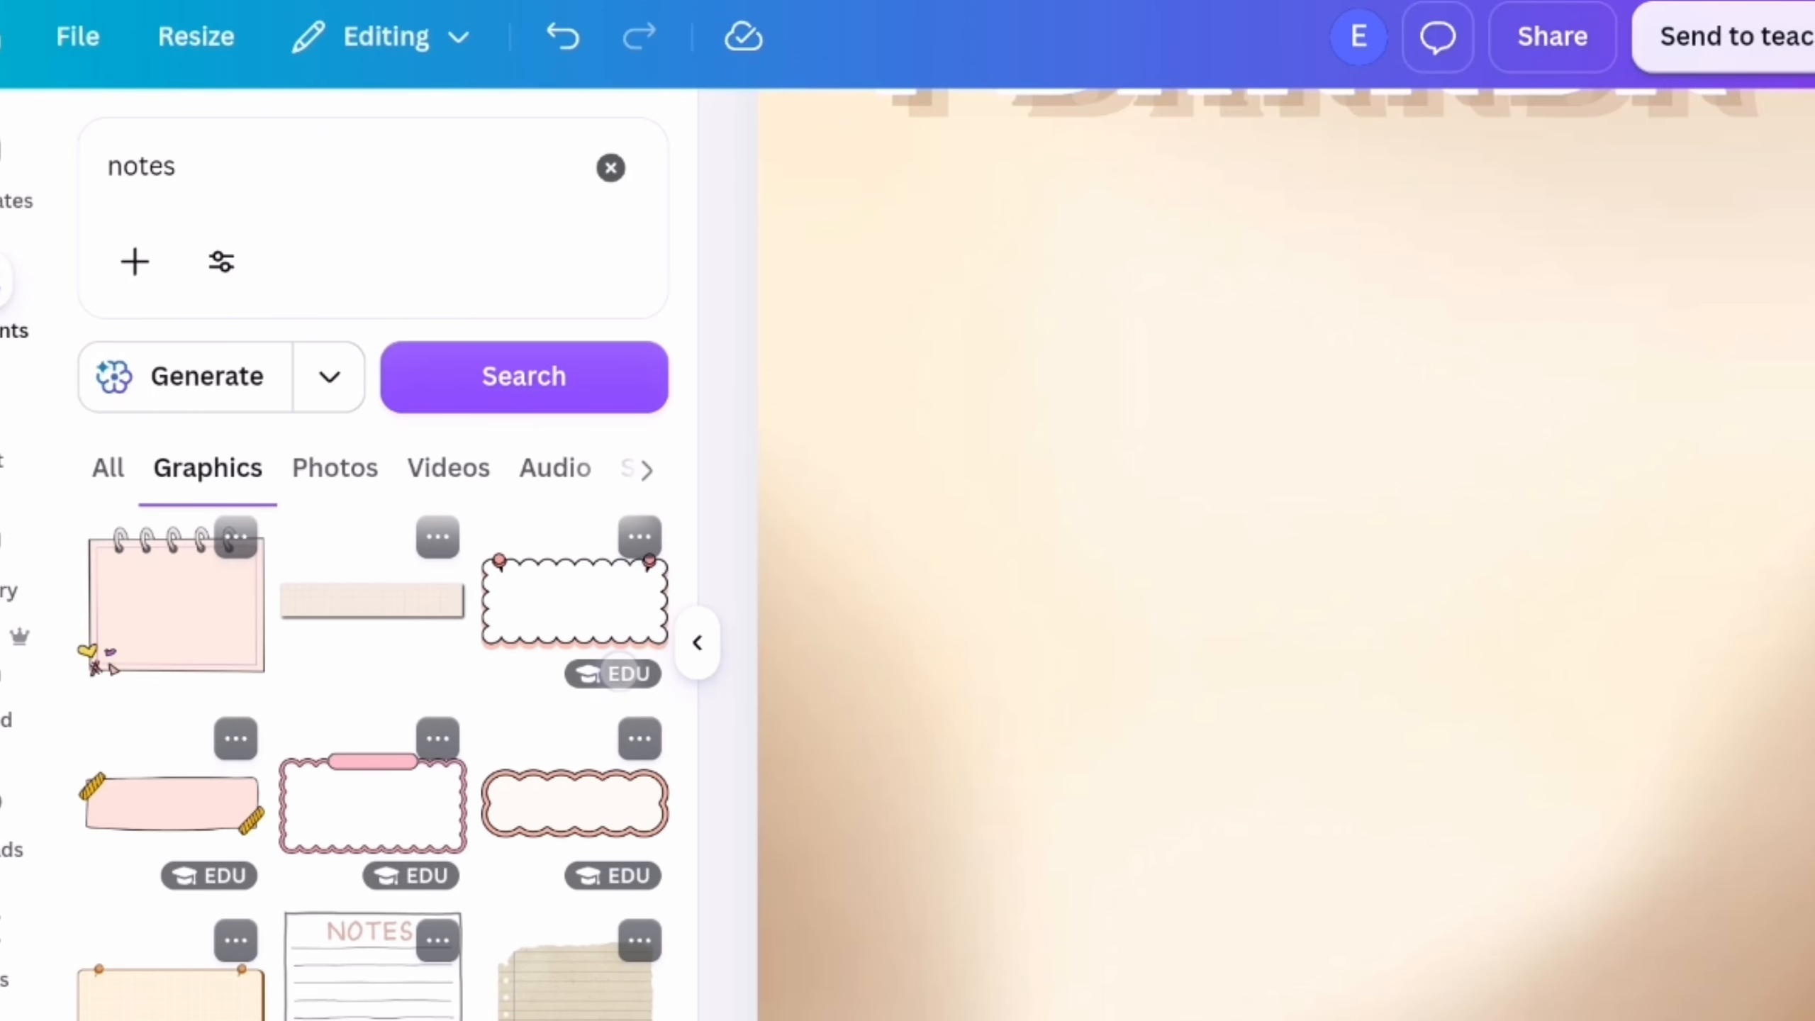
{"action": "scroll", "coordinate": [557, 873], "scroll_direction": "up", "scroll_amount": 16}
{"action": "key", "text": "ctrl+v"}
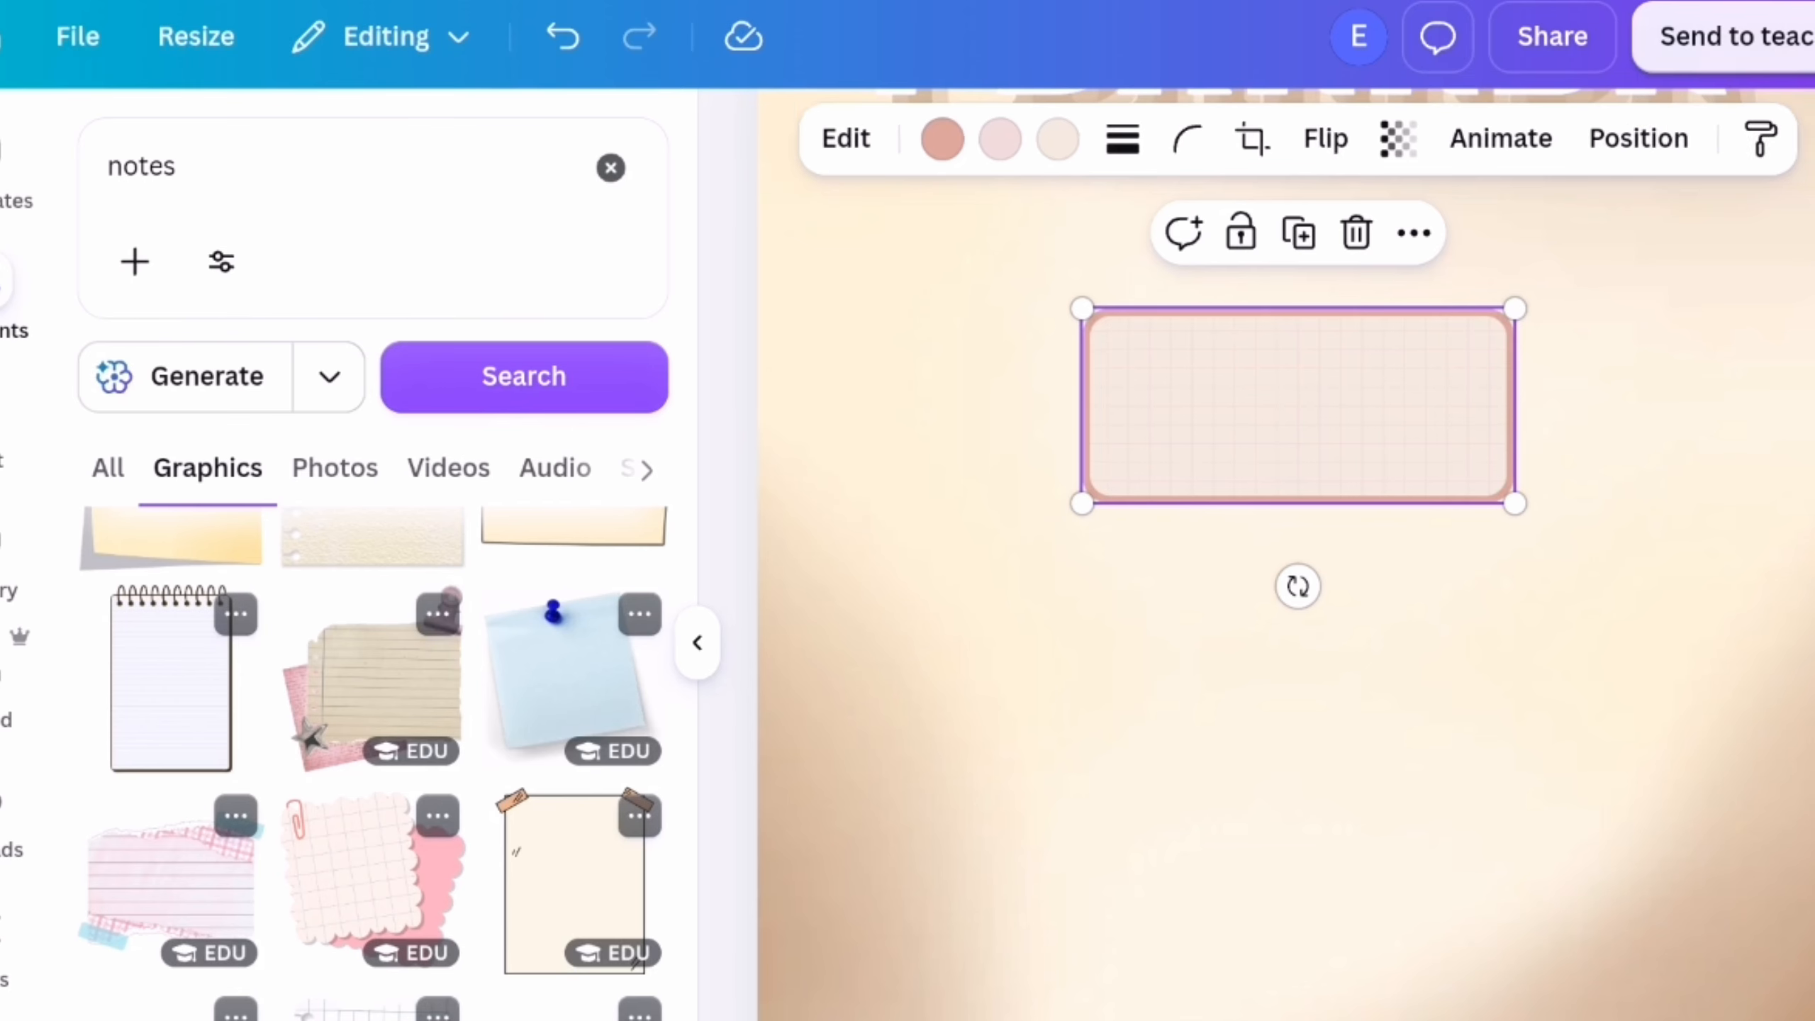
Enlarge the note frame to span most of the page width, centre it and place a duplicate directly beneath it
{"action": "left_click_drag", "start_coordinate": [1082, 504], "coordinate": [929, 736]}
{"action": "left_click_drag", "start_coordinate": [1256, 523], "coordinate": [1365, 616]}
{"action": "left_click_drag", "start_coordinate": [1625, 692], "coordinate": [1755, 893]}
{"action": "left_click_drag", "start_coordinate": [1629, 641], "coordinate": [1541, 500]}
{"action": "scroll", "coordinate": [1542, 501], "scroll_direction": "down", "scroll_amount": 2}
{"action": "left_click", "coordinate": [1298, 610]}
{"action": "left_click_drag", "start_coordinate": [1451, 386], "coordinate": [1447, 840]}
Recolour both note frames with a brown border and blend their grid lines into the pale beige fill
{"action": "left_click", "coordinate": [904, 139]}
{"action": "left_click", "coordinate": [374, 1019]}
{"action": "left_click", "coordinate": [1020, 139]}
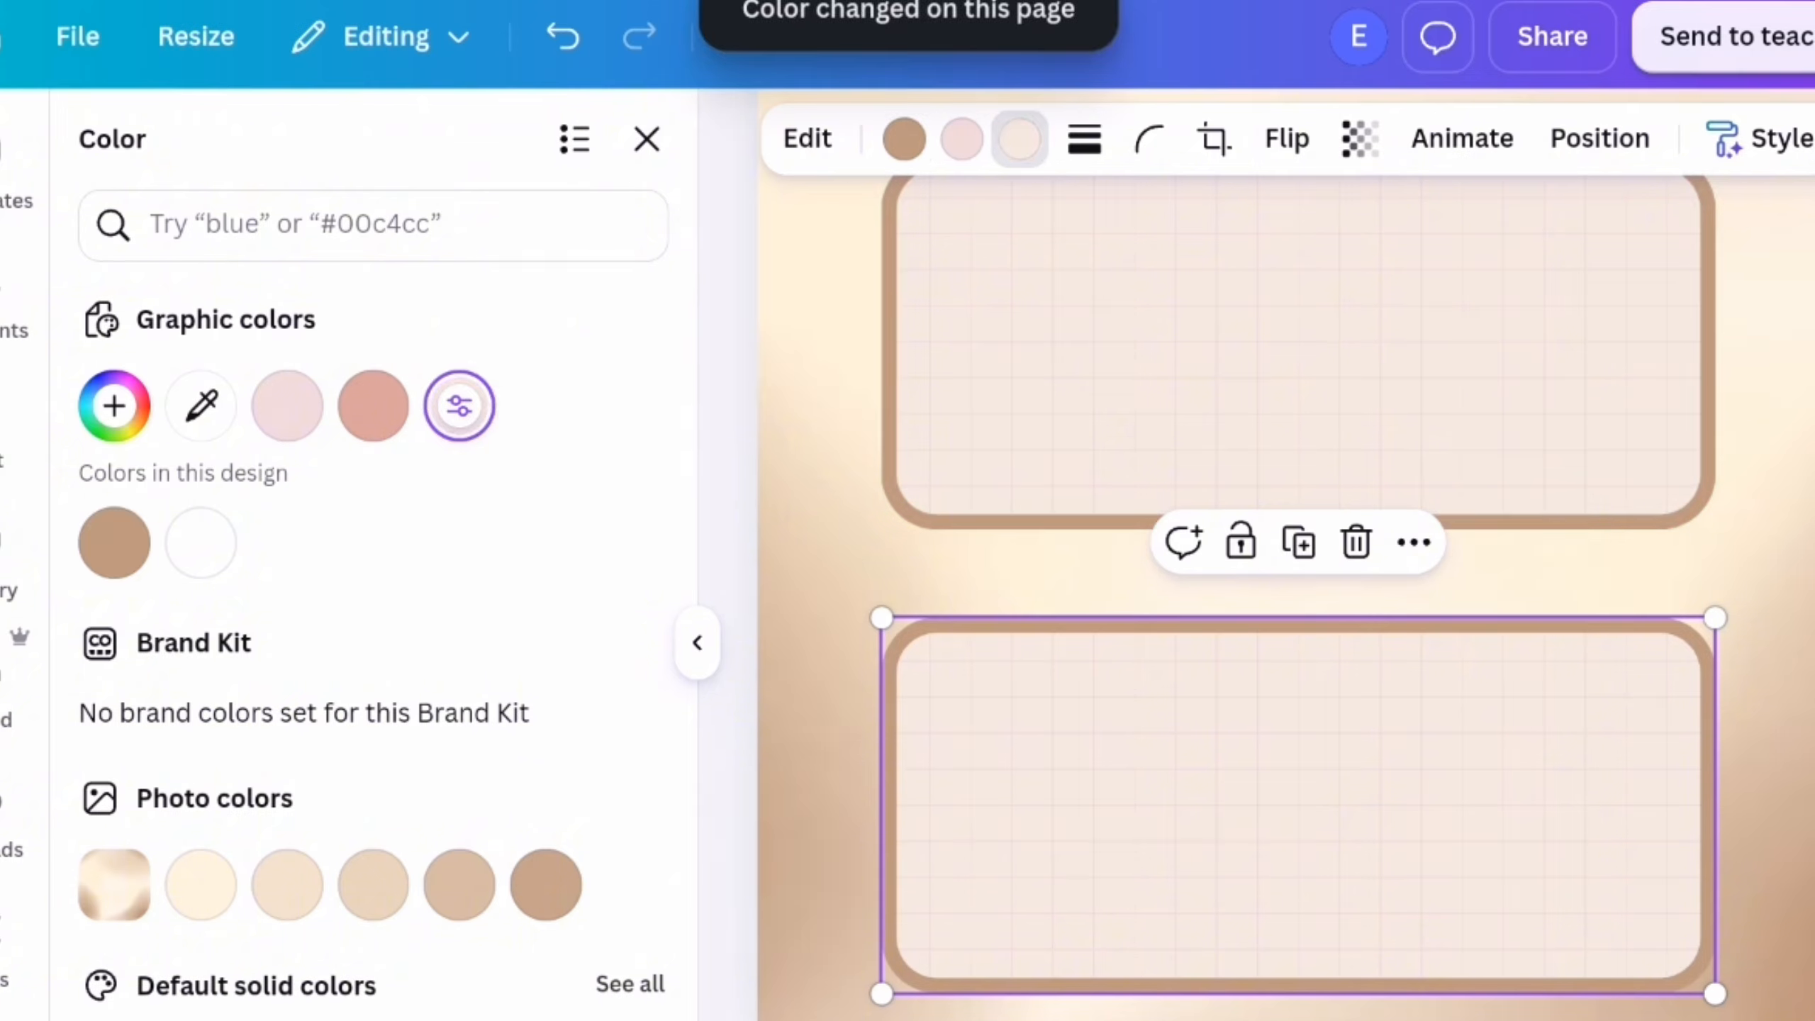
{"action": "left_click", "coordinate": [374, 1018]}
{"action": "left_click", "coordinate": [697, 643]}
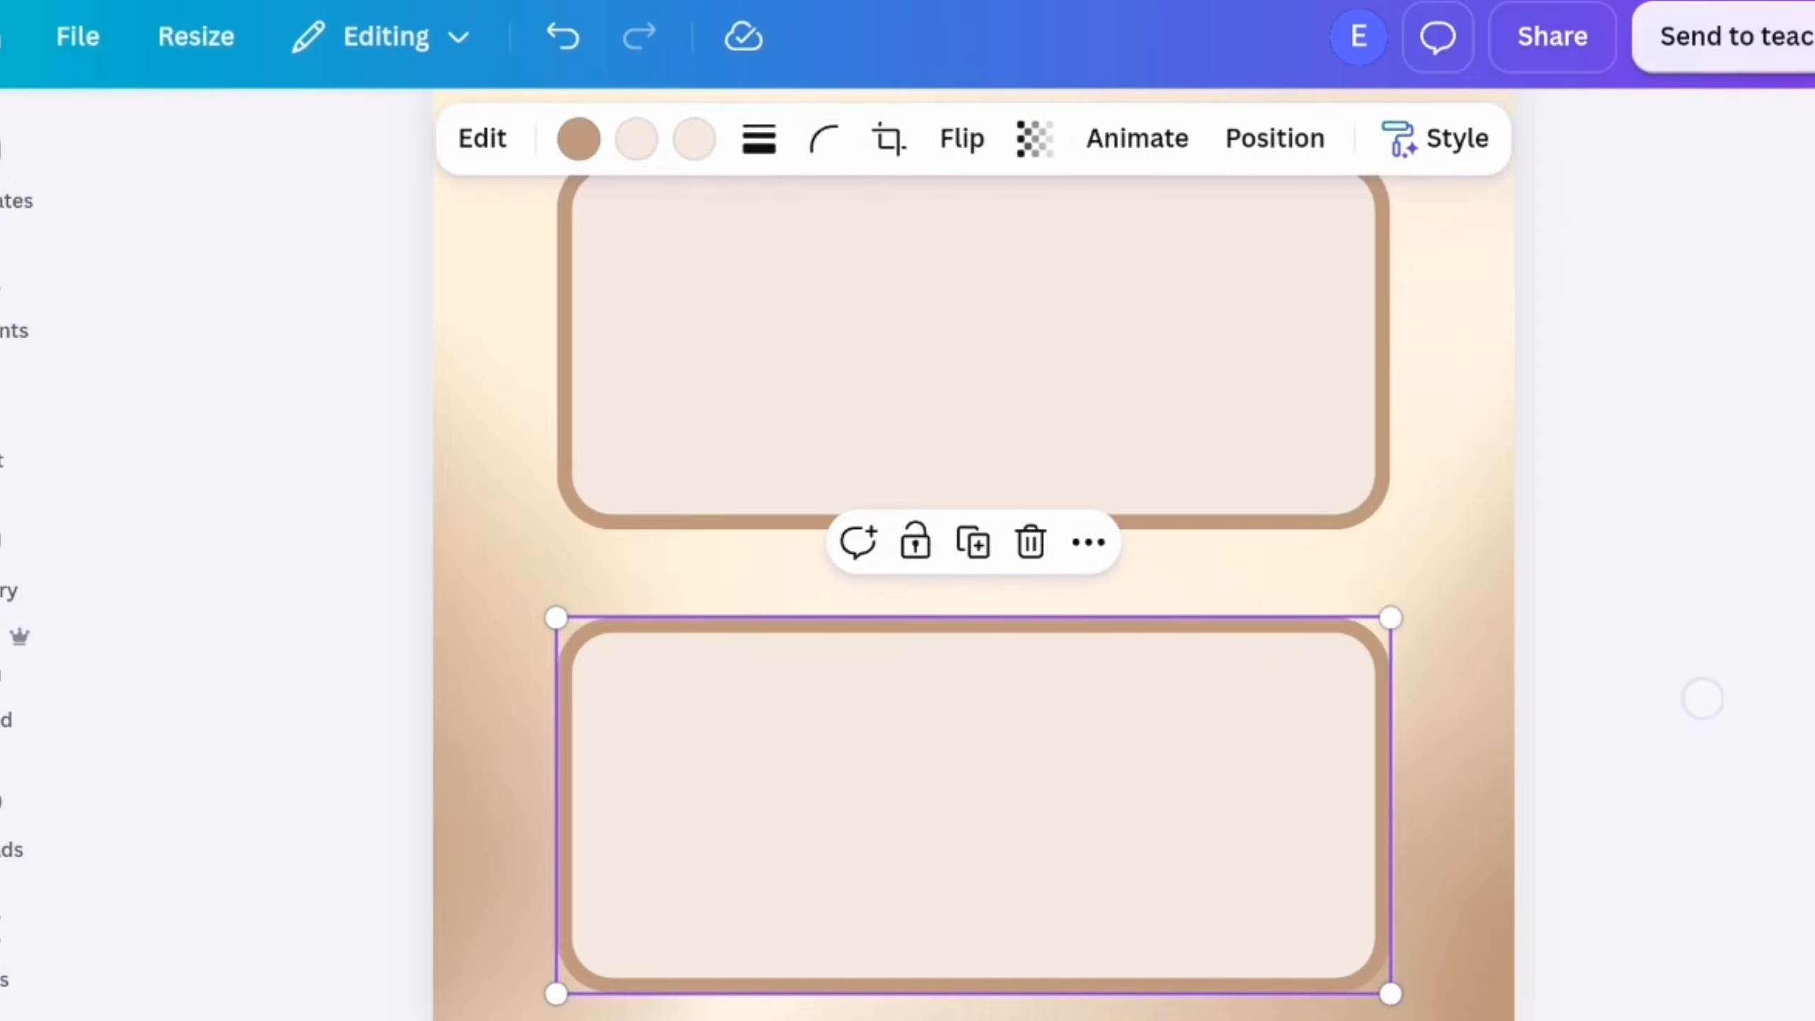
{"action": "left_click", "coordinate": [1701, 697]}
{"action": "scroll", "coordinate": [1702, 697], "scroll_direction": "down", "scroll_amount": 3}
{"action": "scroll", "coordinate": [1599, 506], "scroll_direction": "up", "scroll_amount": 4}
{"action": "scroll", "coordinate": [1600, 507], "scroll_direction": "down", "scroll_amount": 3}
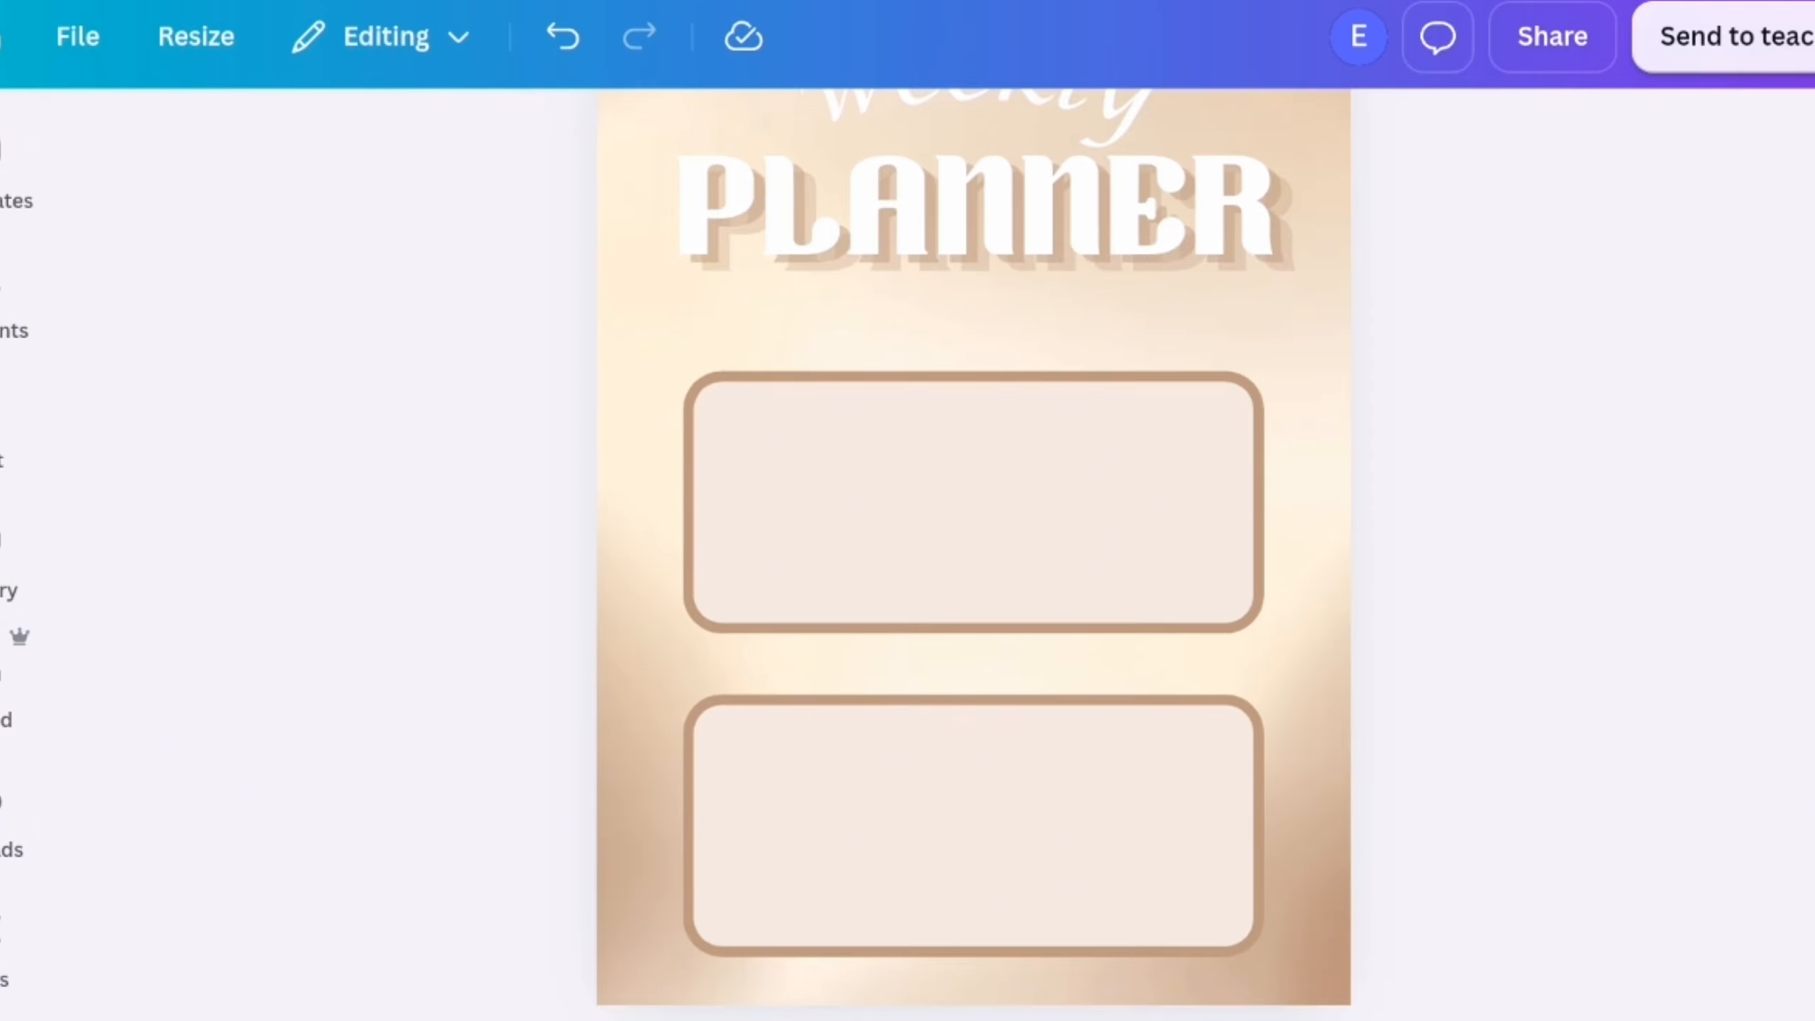
Add a body text box reading "WEEK OF:" and place it in the upper-left corner of the first frame
{"action": "scroll", "coordinate": [1625, 619], "scroll_direction": "down", "scroll_amount": 1}
{"action": "left_click", "coordinate": [4, 429]}
{"action": "left_click", "coordinate": [247, 807]}
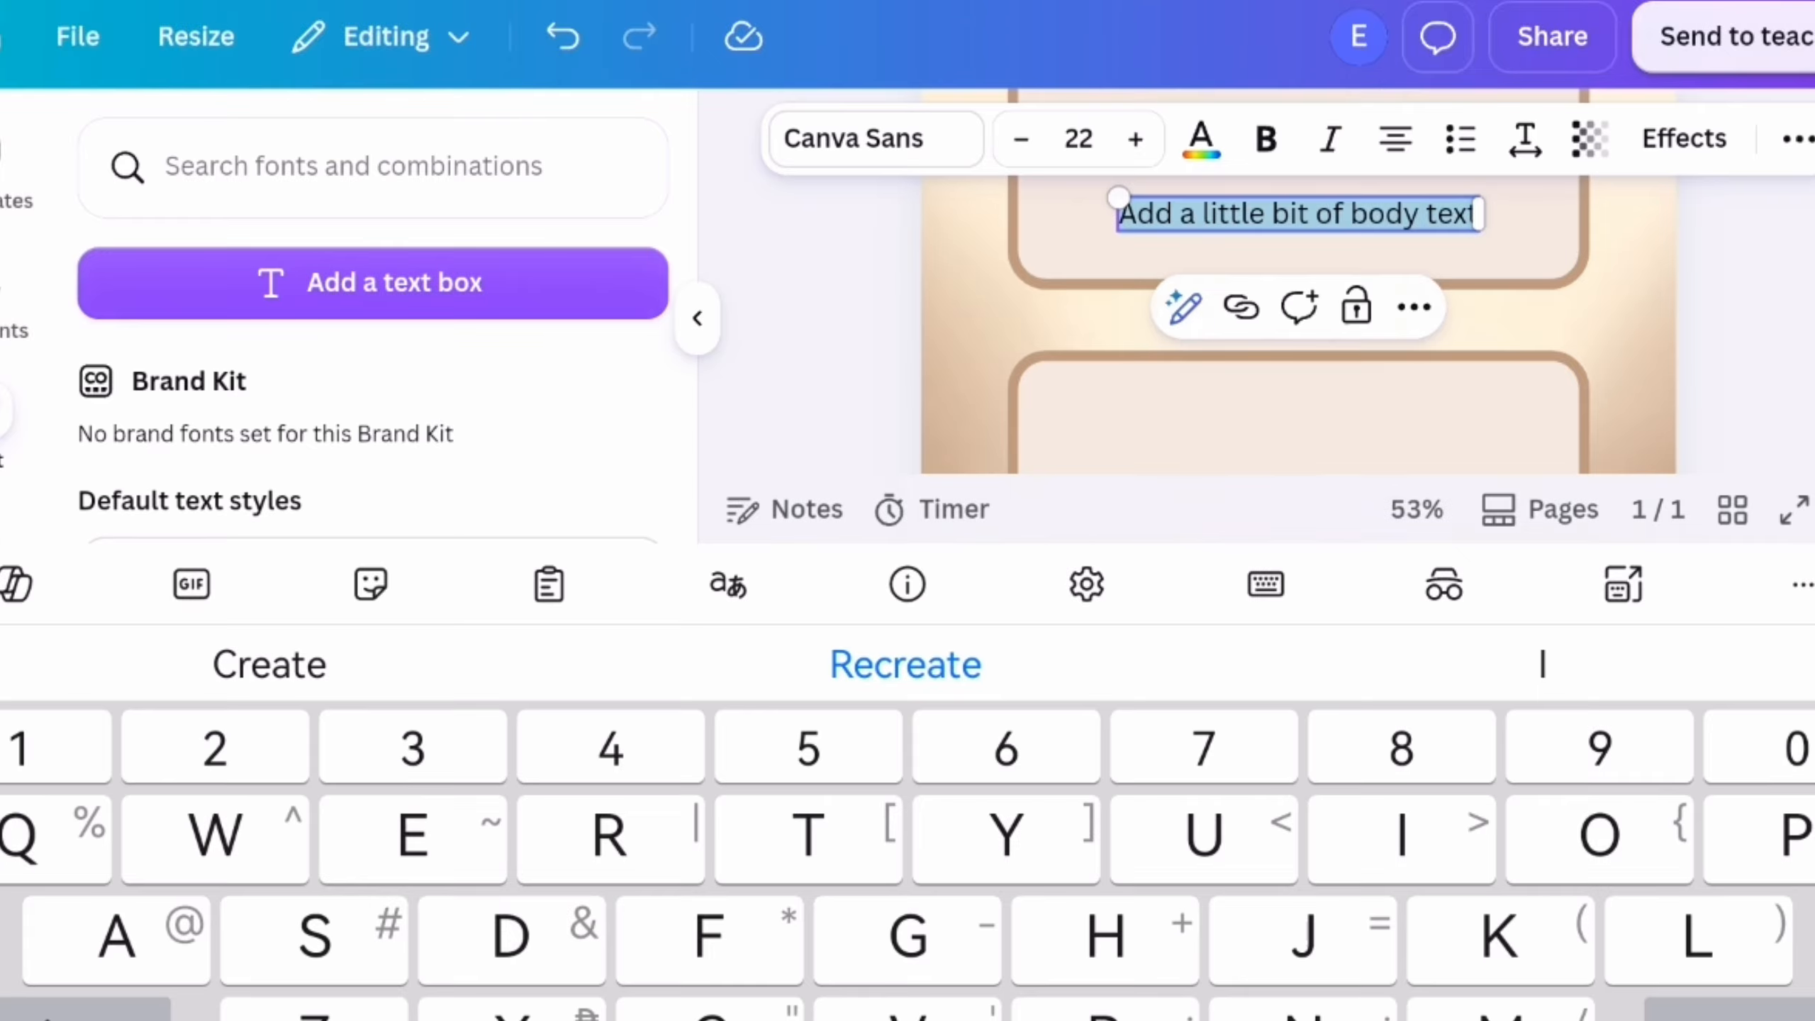
{"action": "type", "text": "WEEK OF:"}
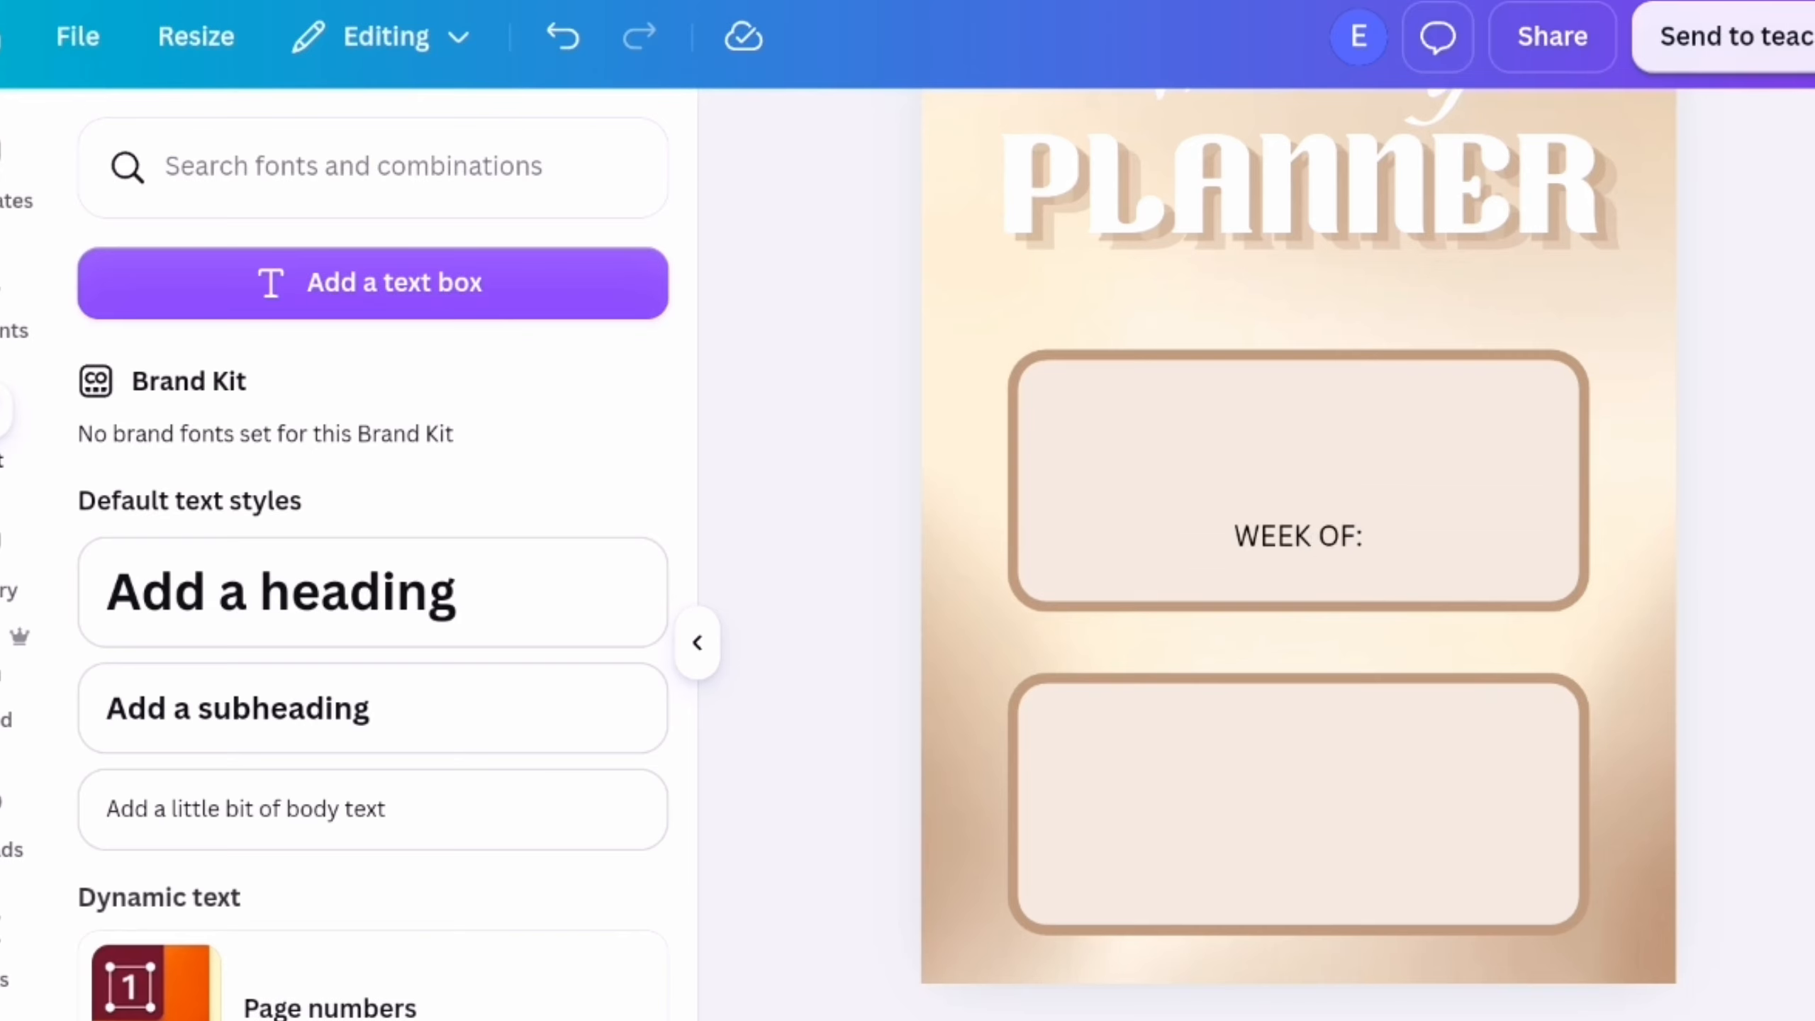
{"action": "left_click_drag", "start_coordinate": [1336, 422], "coordinate": [1141, 391]}
{"action": "scroll", "coordinate": [1691, 470], "scroll_direction": "up", "scroll_amount": 3}
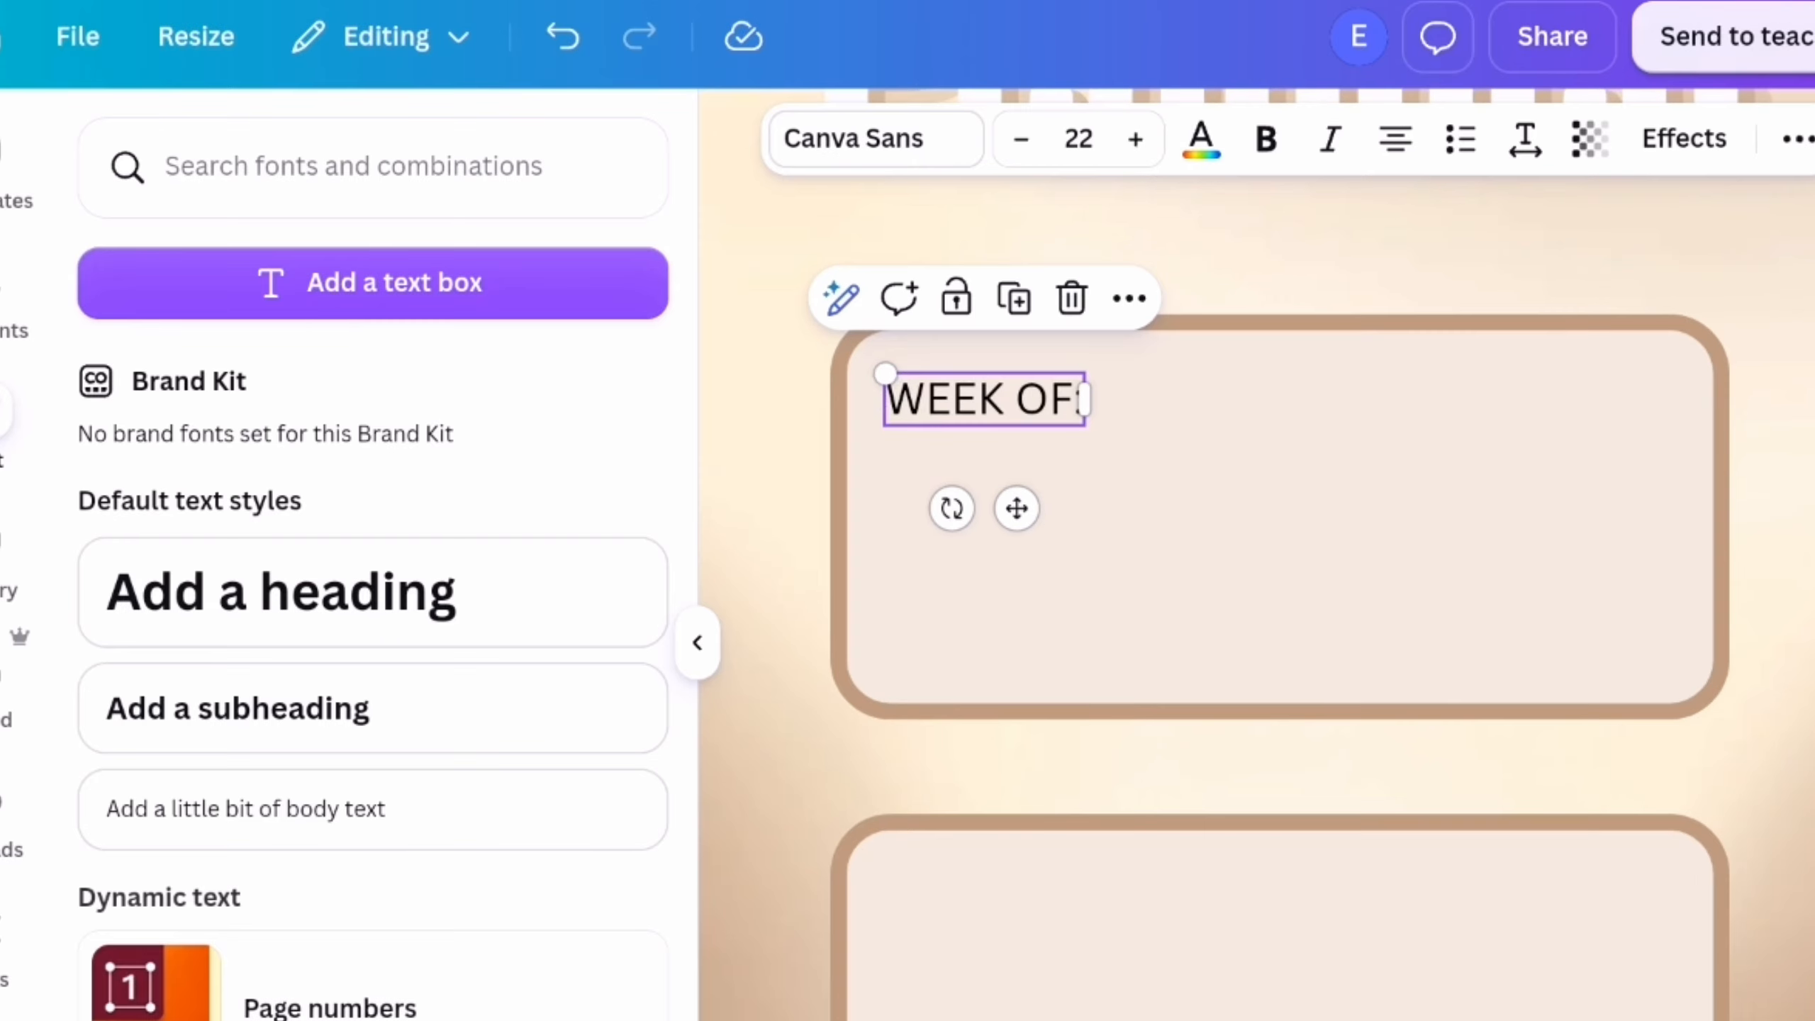
Reduce the "WEEK OF:" text to font size 14.7 and set it in bold Garet
{"action": "left_click_drag", "start_coordinate": [884, 376], "coordinate": [981, 393]}
{"action": "left_click", "coordinate": [876, 139]}
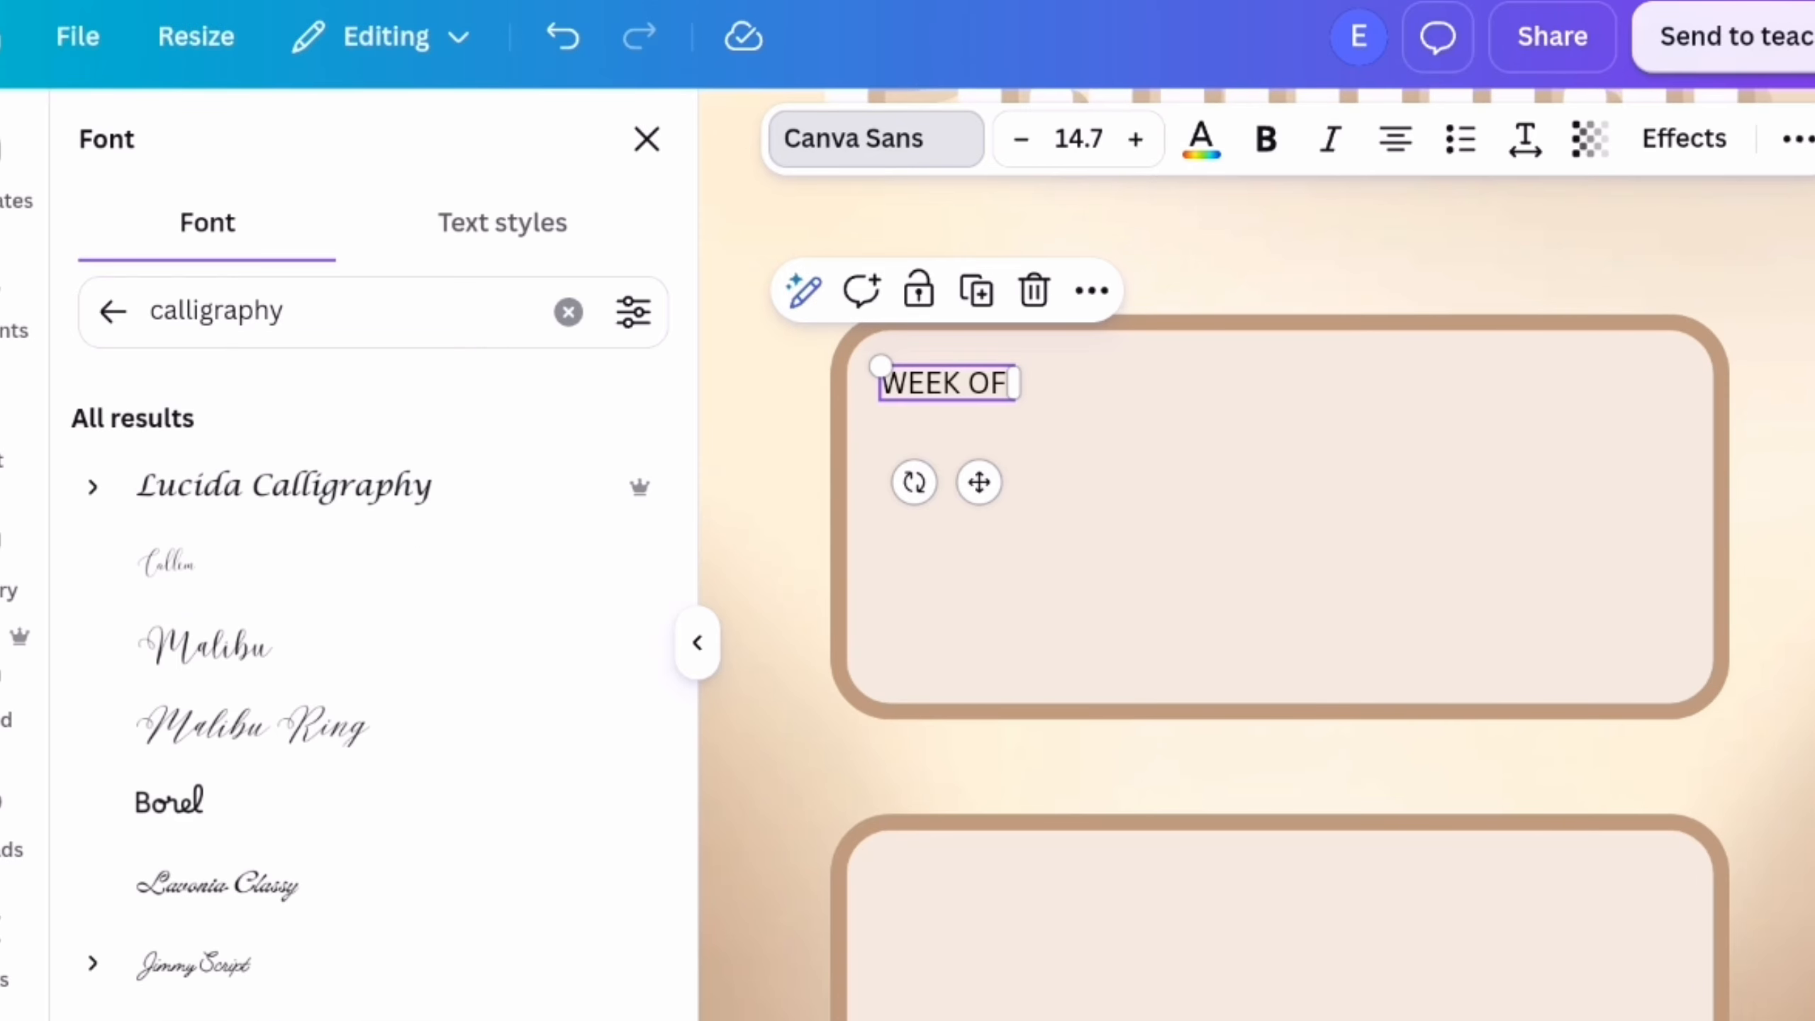
{"action": "left_click", "coordinate": [568, 312]}
{"action": "left_click", "coordinate": [109, 312]}
{"action": "scroll", "coordinate": [470, 685], "scroll_direction": "down", "scroll_amount": 5}
{"action": "scroll", "coordinate": [470, 685], "scroll_direction": "up", "scroll_amount": 3}
{"action": "left_click", "coordinate": [259, 785]}
{"action": "scroll", "coordinate": [371, 644], "scroll_direction": "down", "scroll_amount": 10}
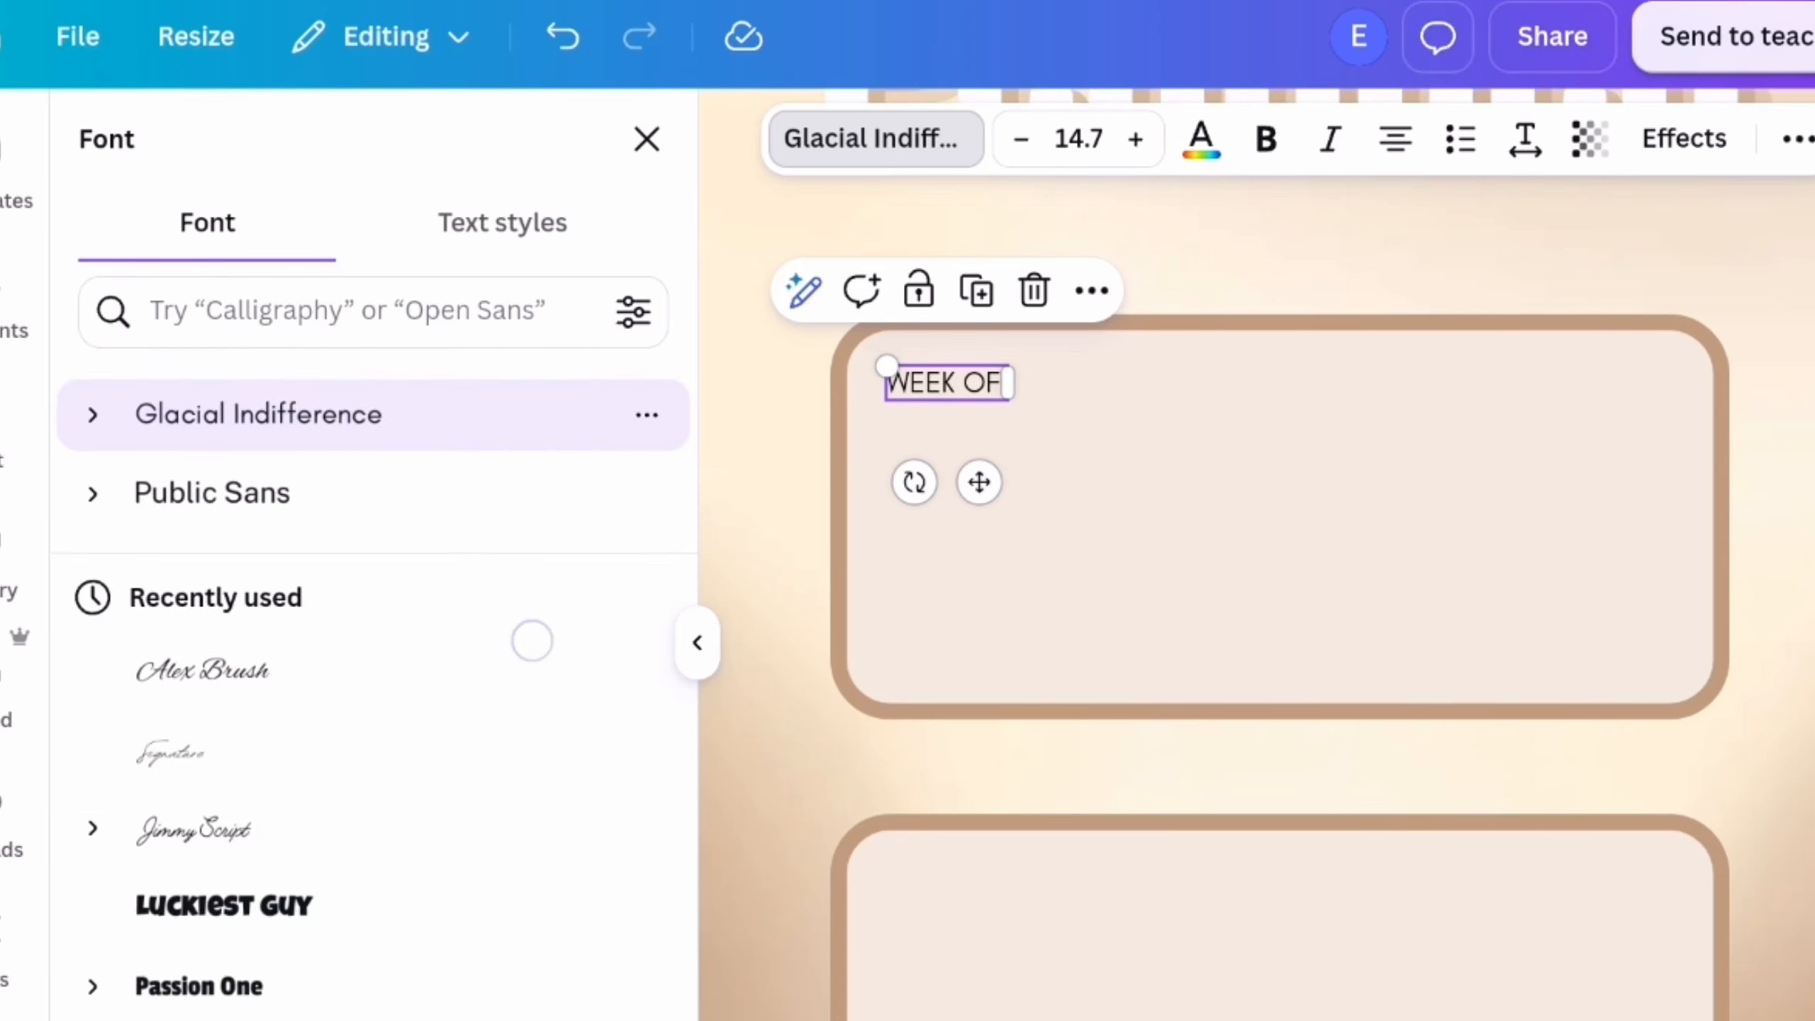
{"action": "left_click", "coordinate": [191, 644]}
{"action": "scroll", "coordinate": [442, 843], "scroll_direction": "down", "scroll_amount": 8}
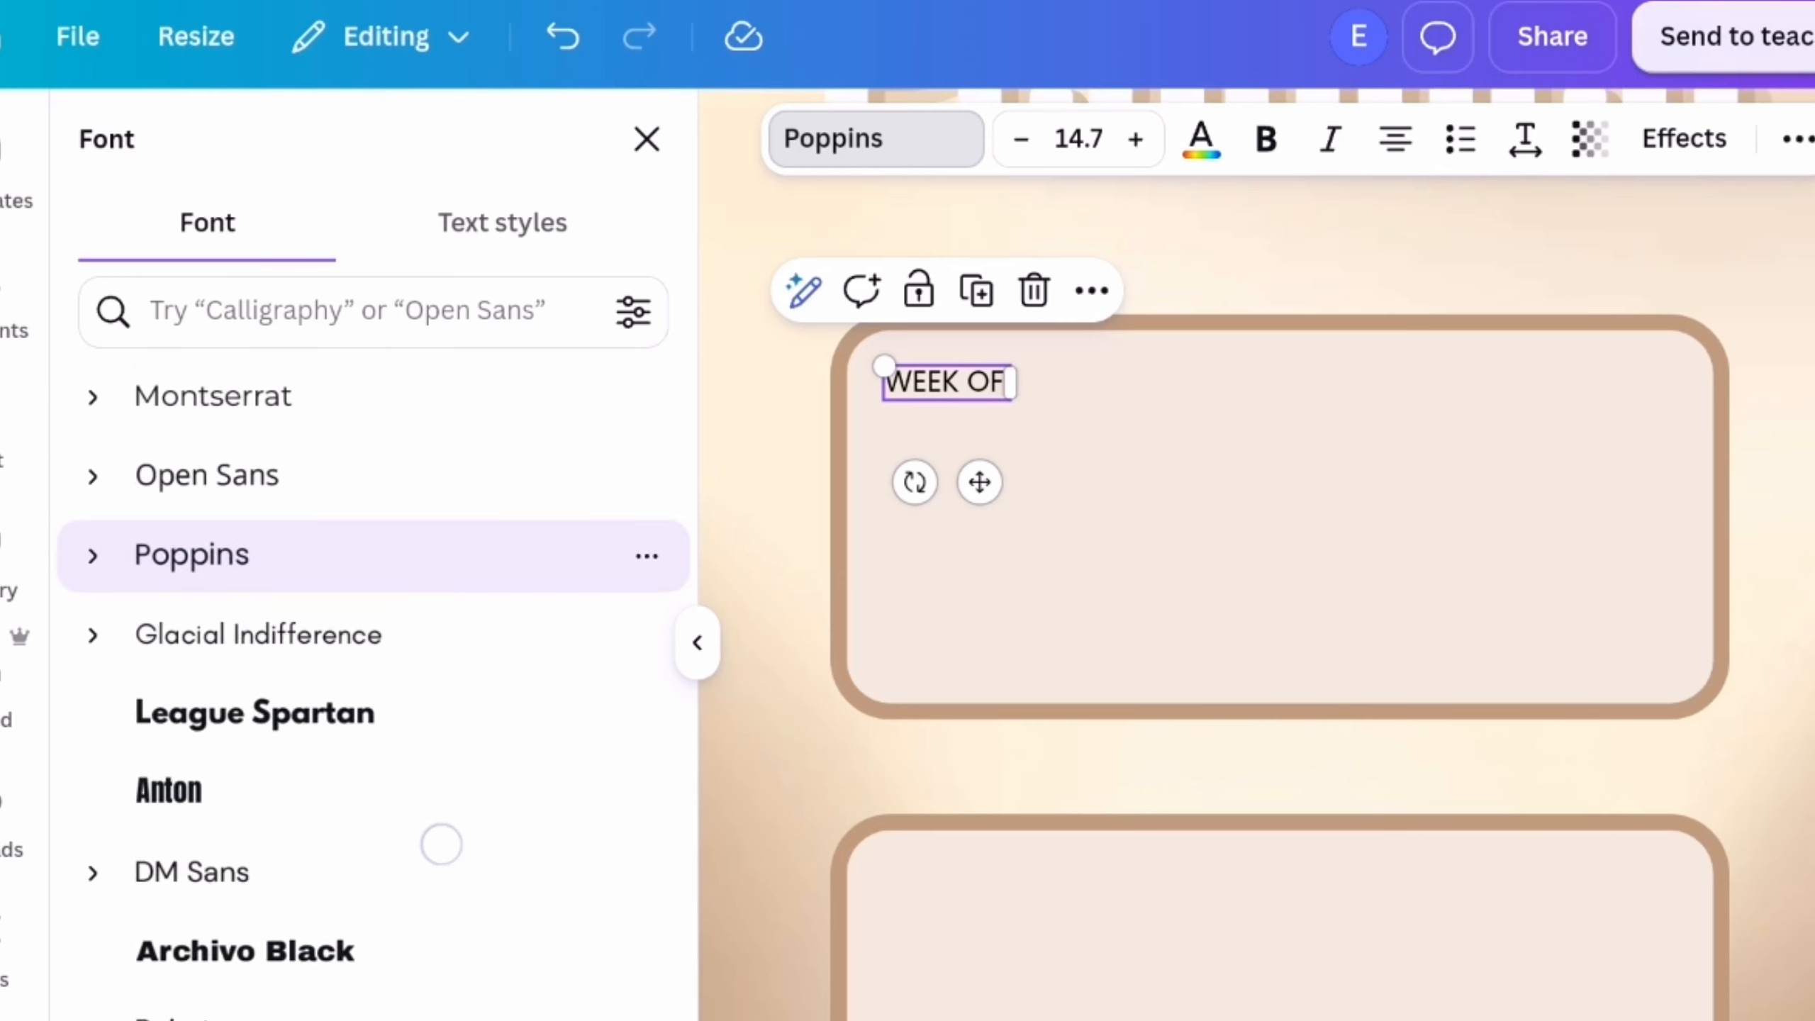
{"action": "left_click", "coordinate": [458, 655]}
{"action": "left_click", "coordinate": [690, 643]}
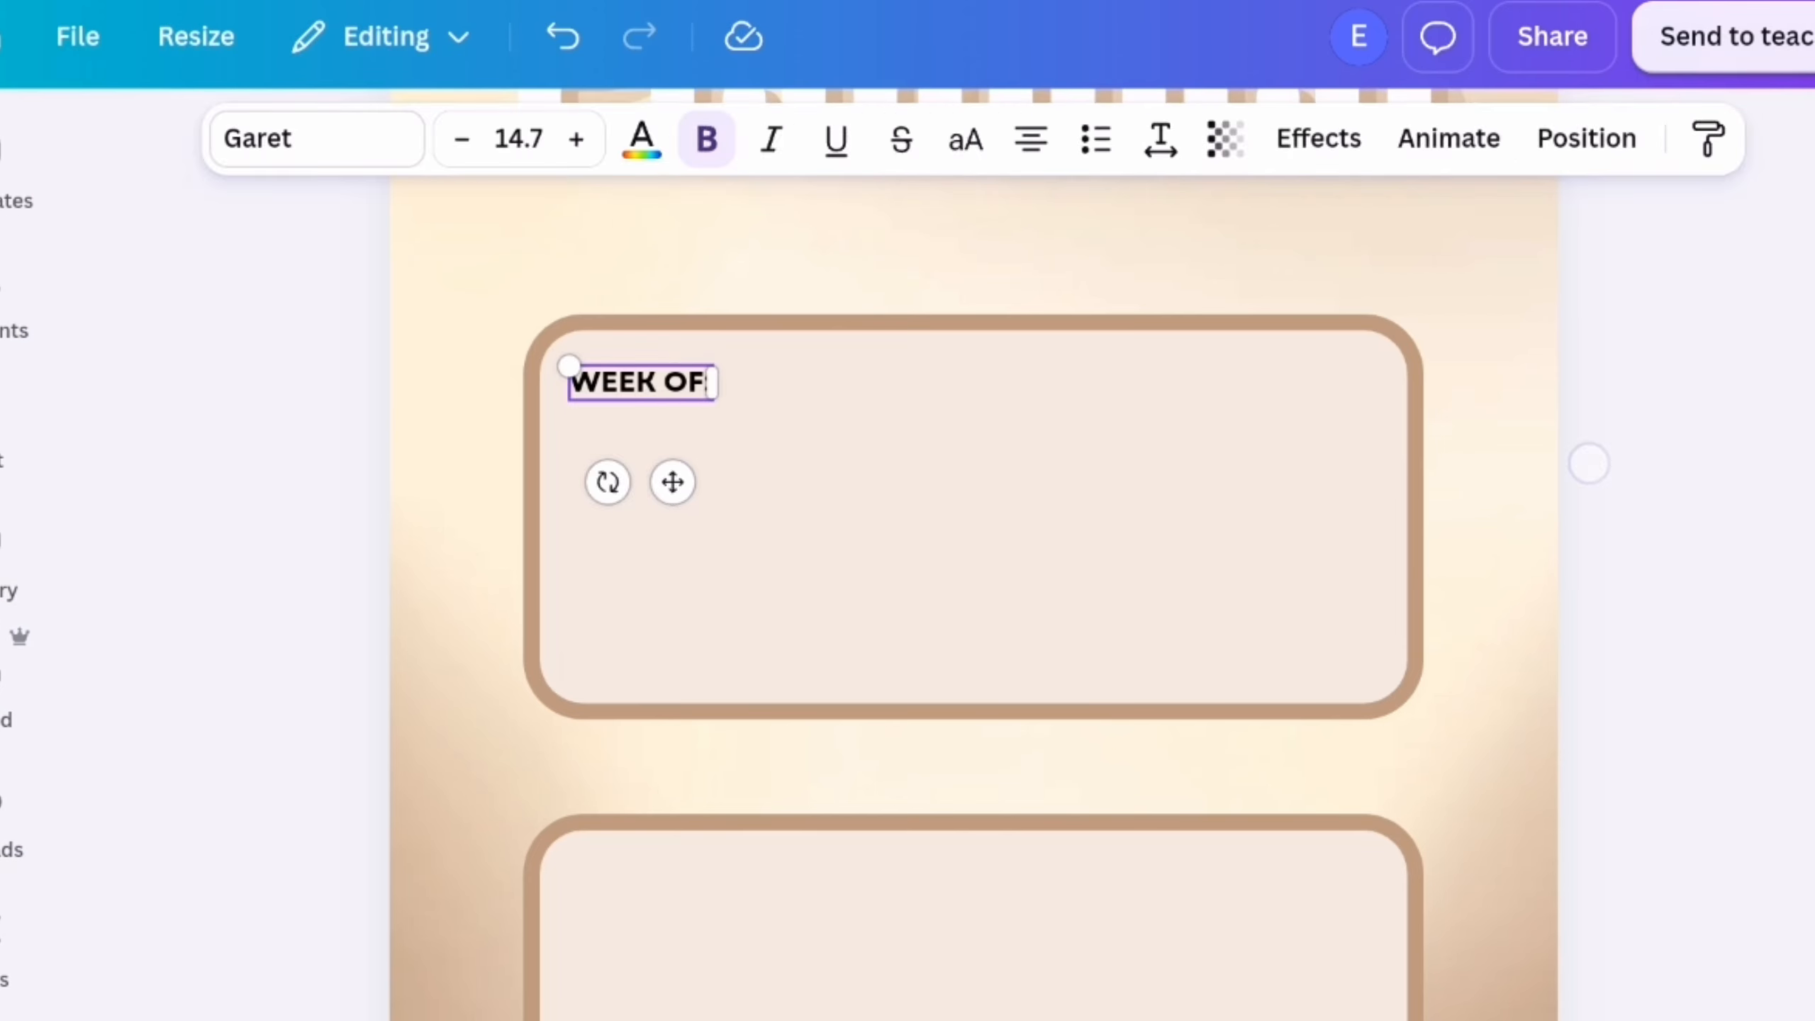
{"action": "left_click", "coordinate": [1588, 461]}
{"action": "left_click", "coordinate": [640, 382]}
{"action": "left_click", "coordinate": [641, 139]}
{"action": "left_click", "coordinate": [286, 507]}
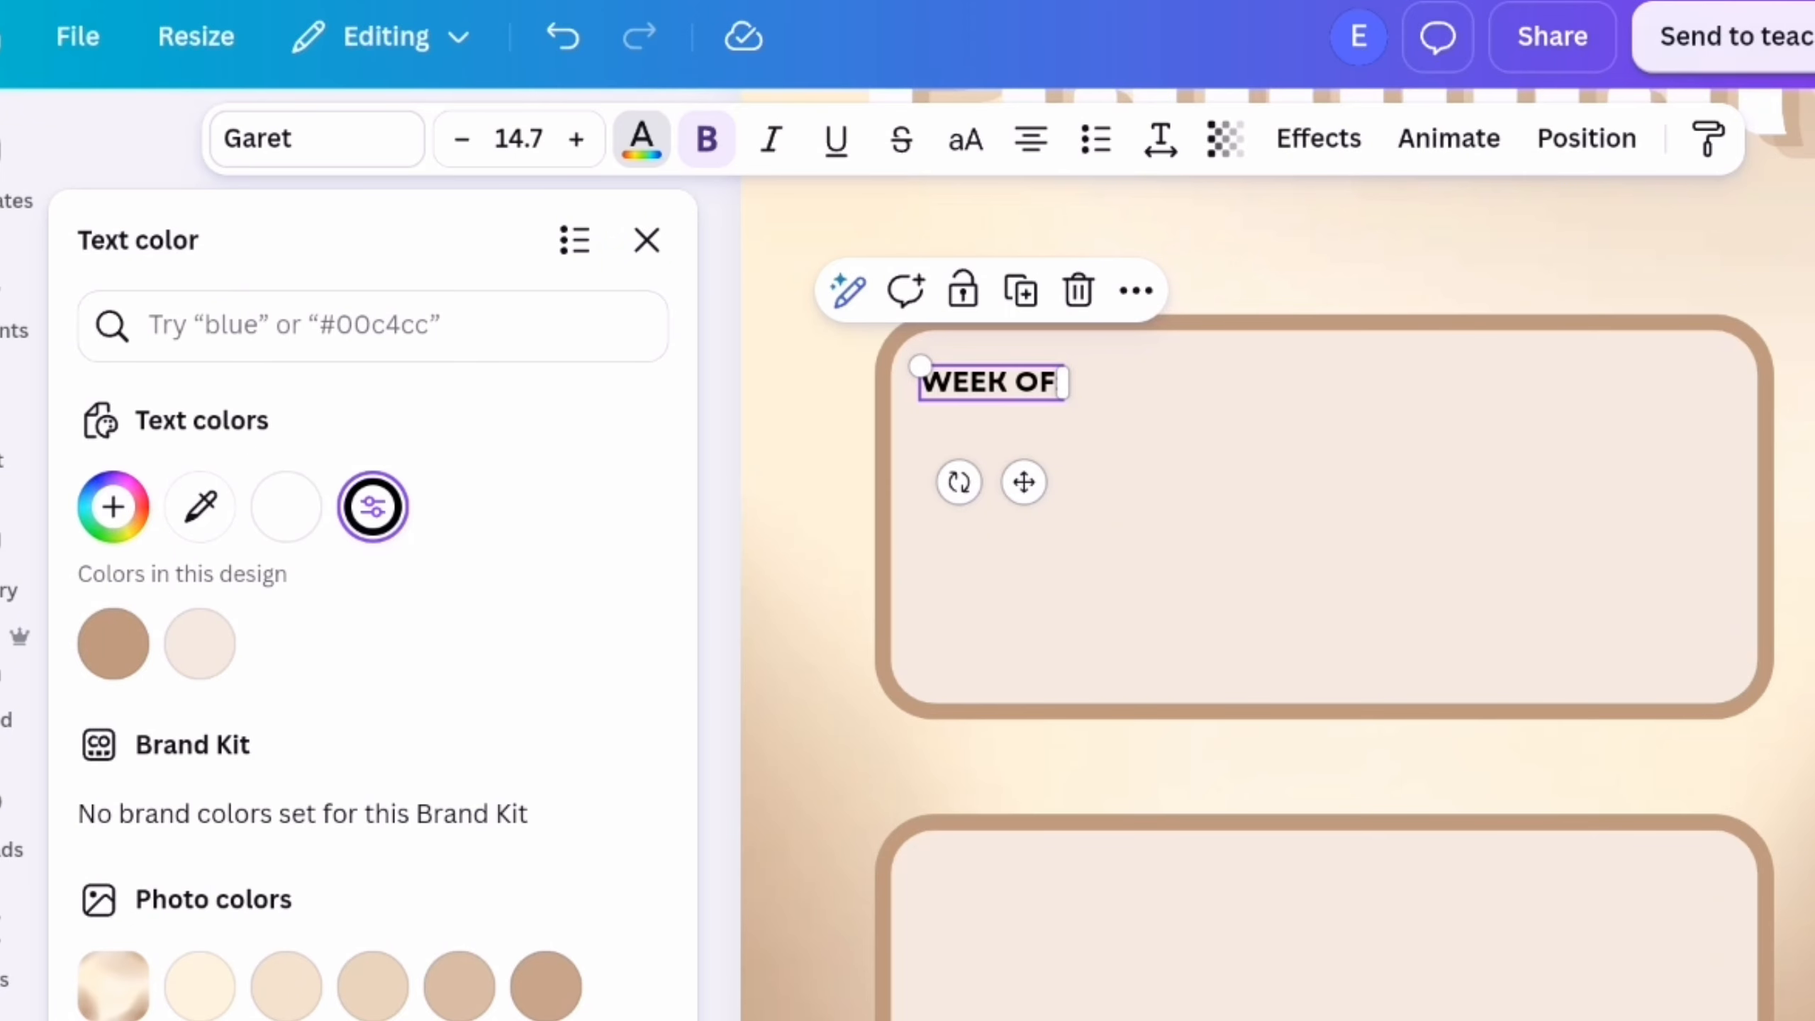
{"action": "left_click", "coordinate": [646, 241]}
{"action": "left_click", "coordinate": [1616, 461]}
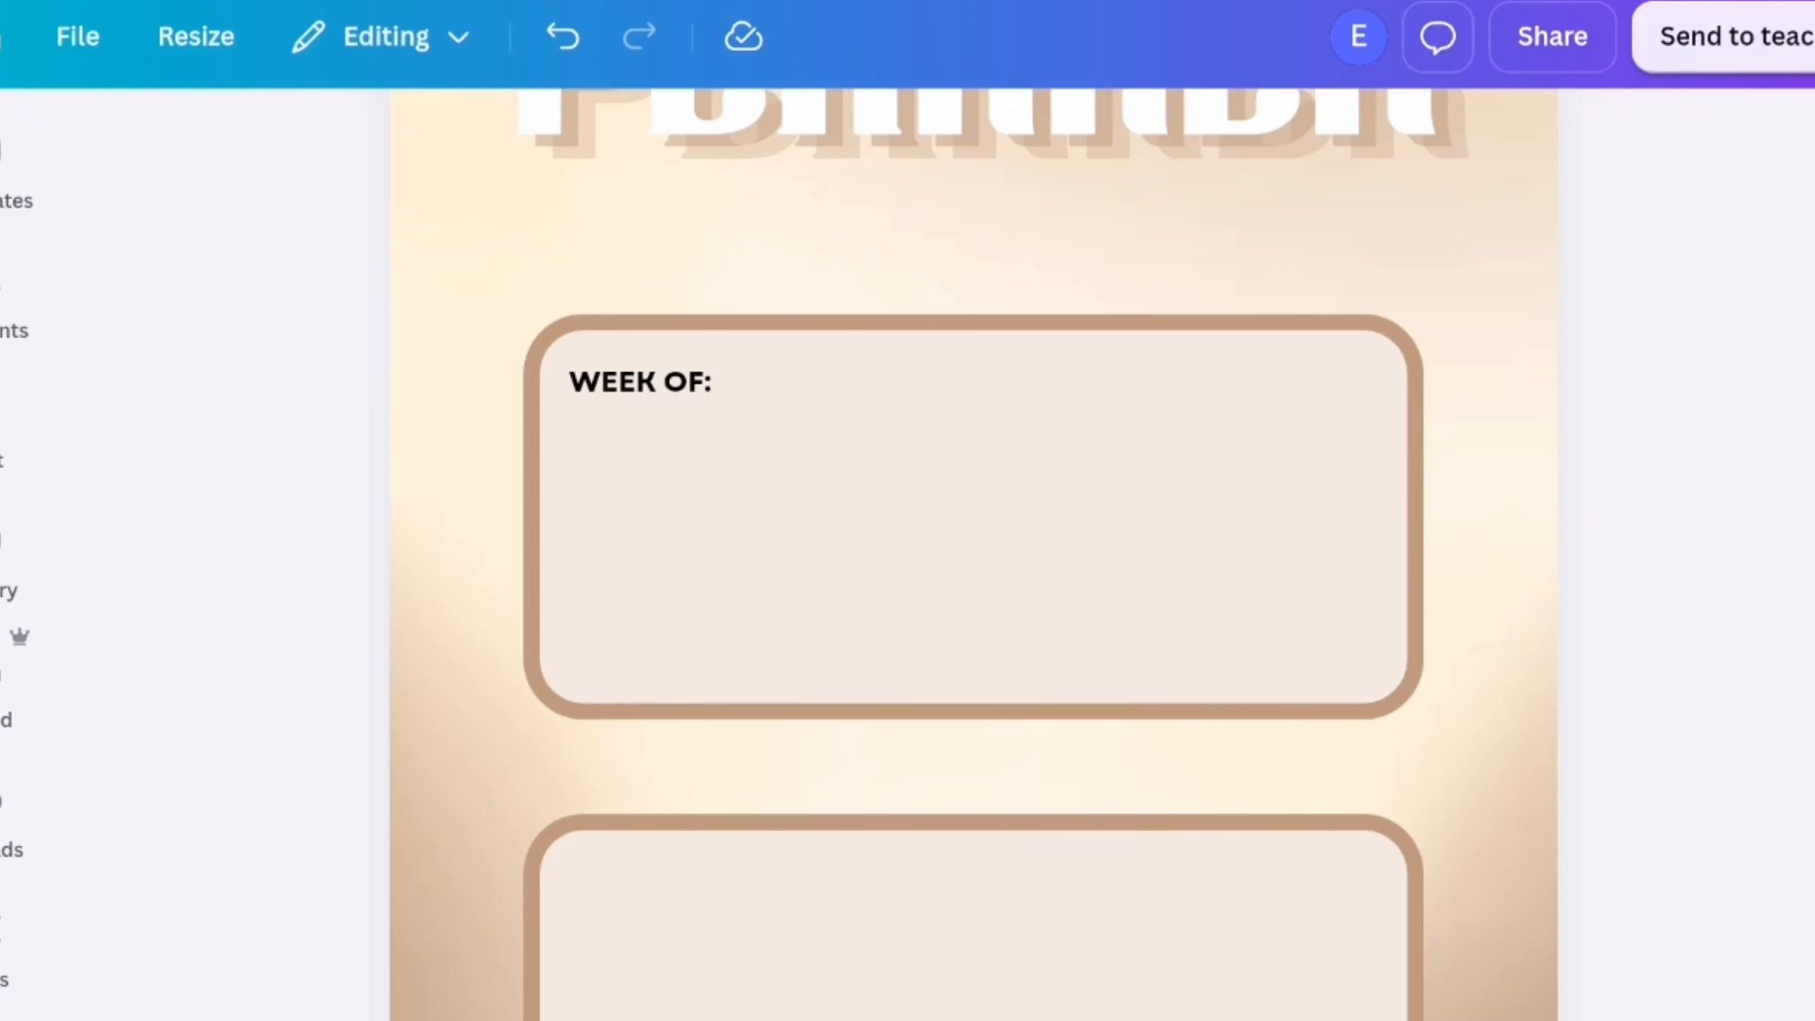
Add a black line beside "WEEK OF:" and extend it almost to the right edge of the frame
{"action": "left_click", "coordinate": [14, 331]}
{"action": "left_click", "coordinate": [612, 166]}
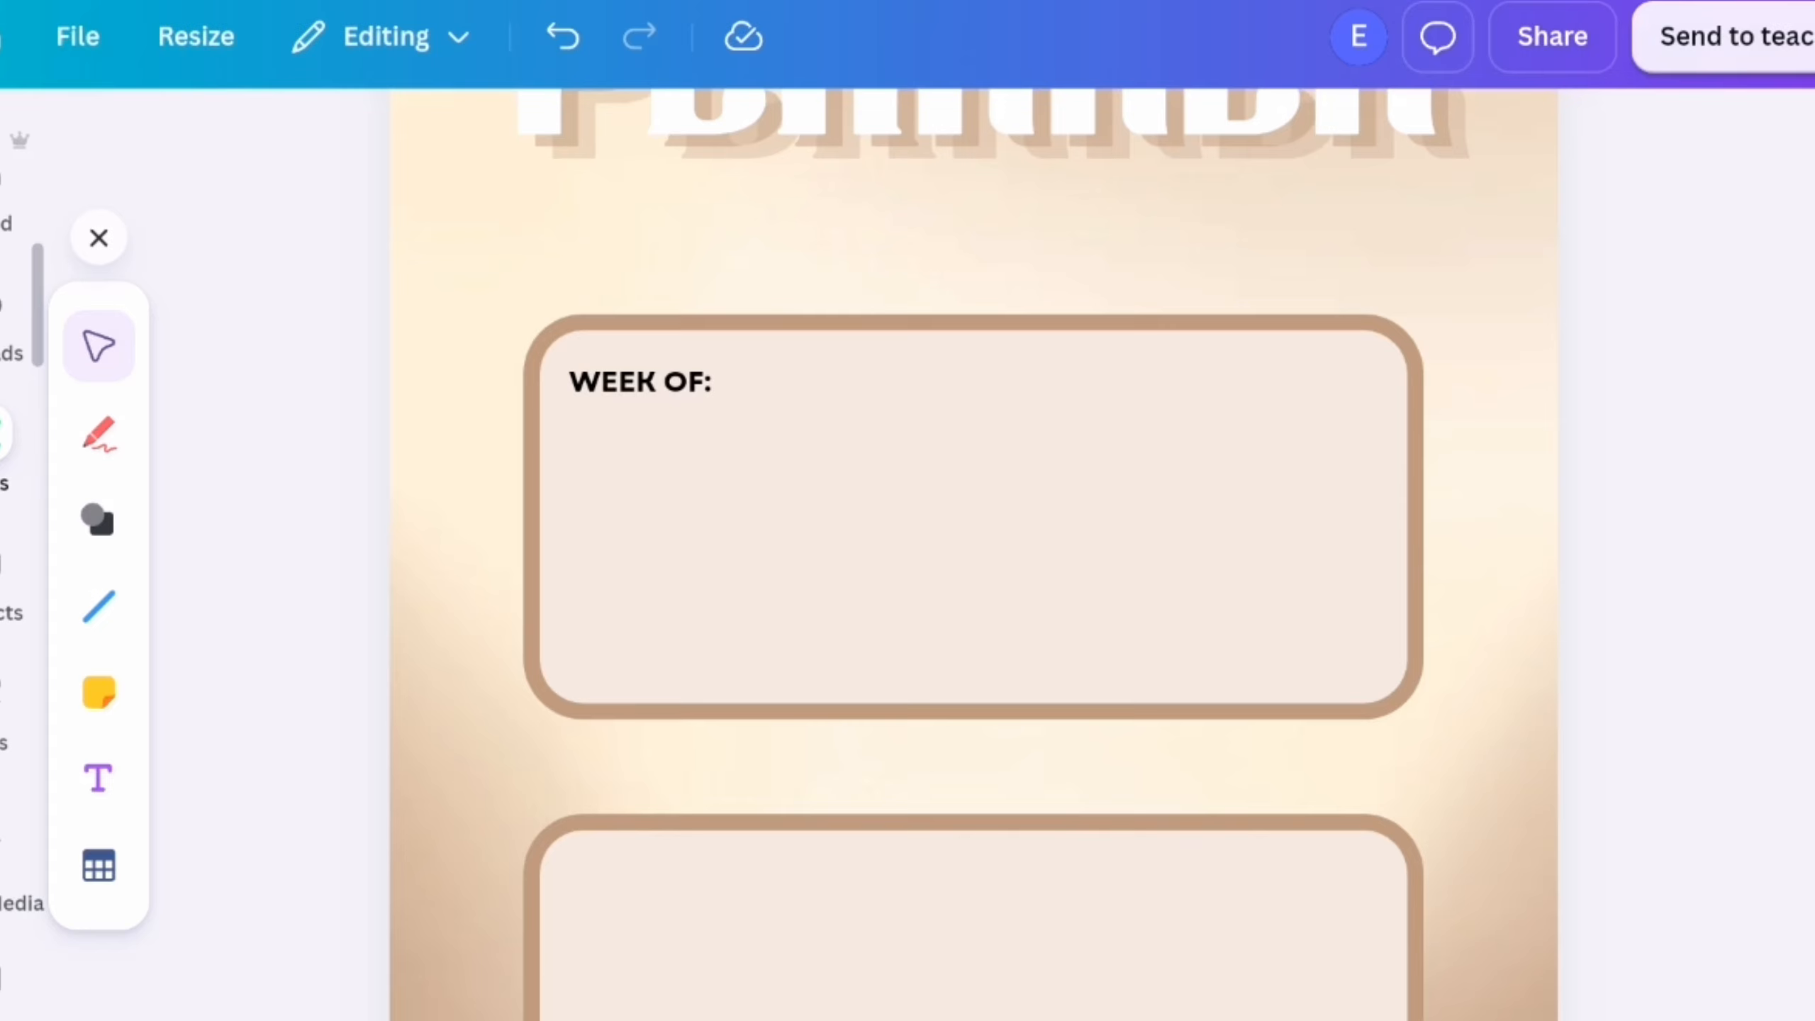
{"action": "left_click", "coordinate": [99, 607]}
{"action": "left_click", "coordinate": [203, 520]}
{"action": "left_click_drag", "start_coordinate": [1051, 475], "coordinate": [1052, 416]}
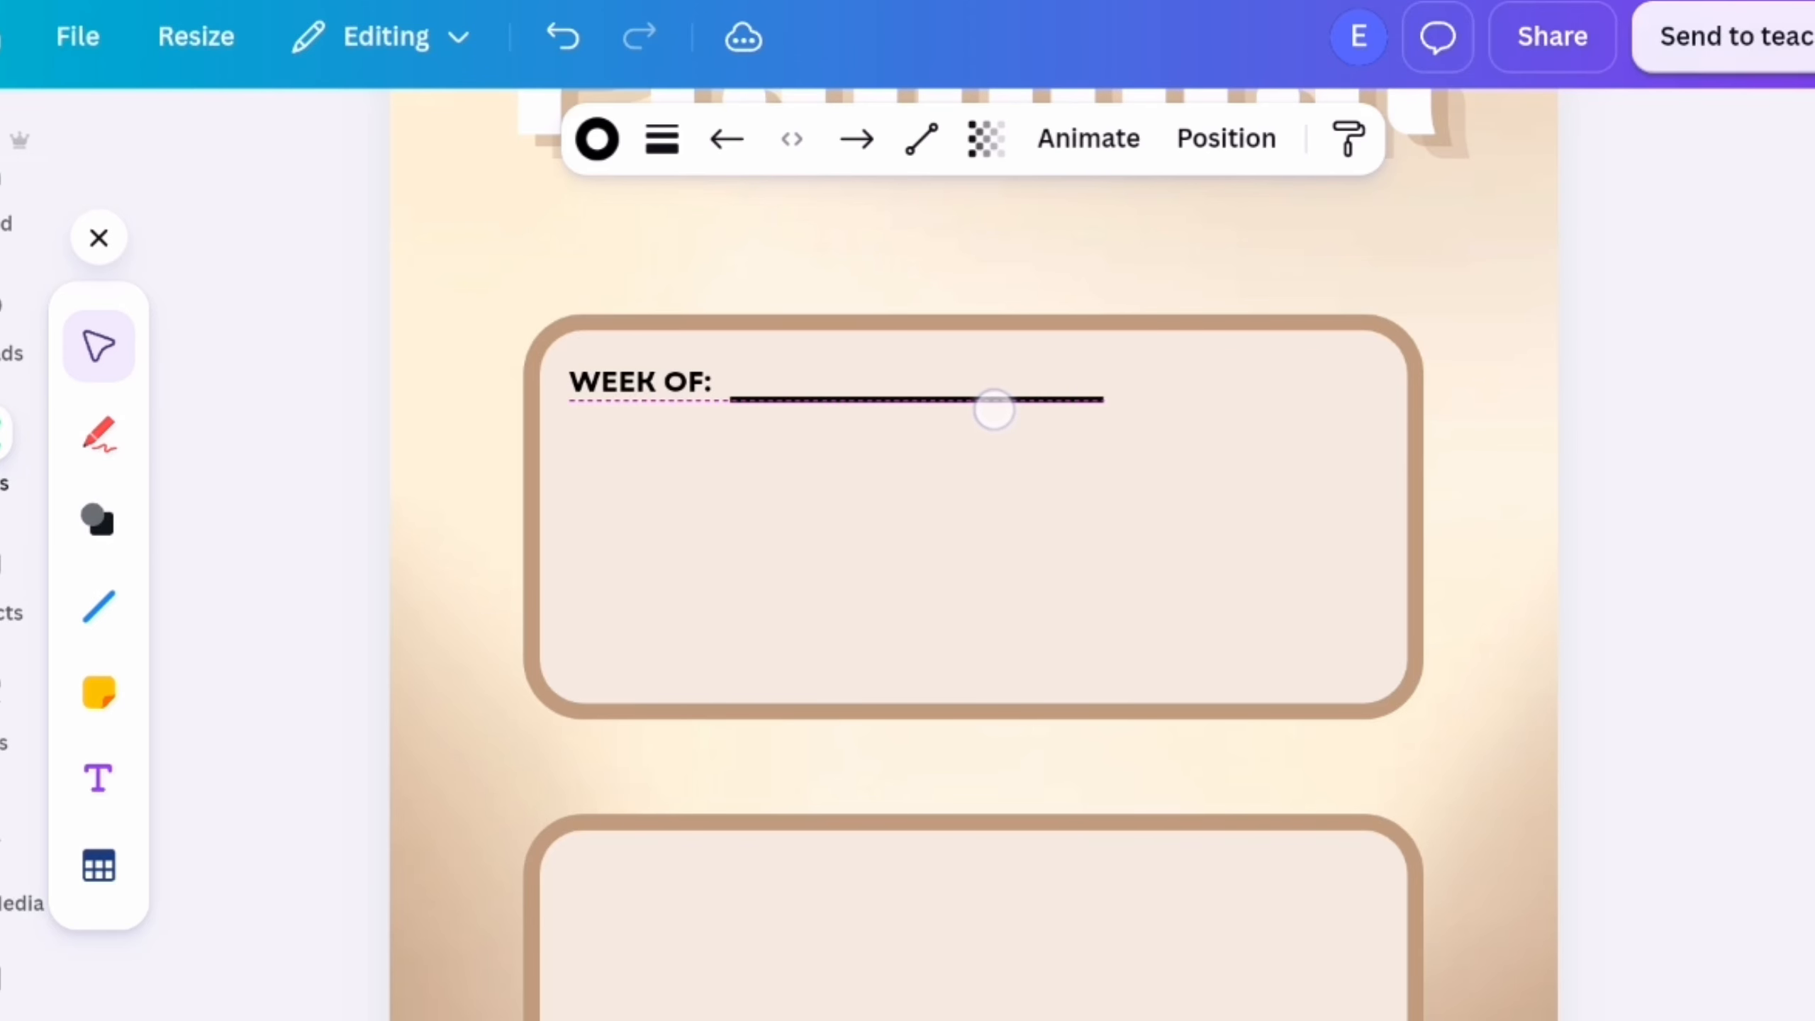
{"action": "left_click", "coordinate": [1658, 472]}
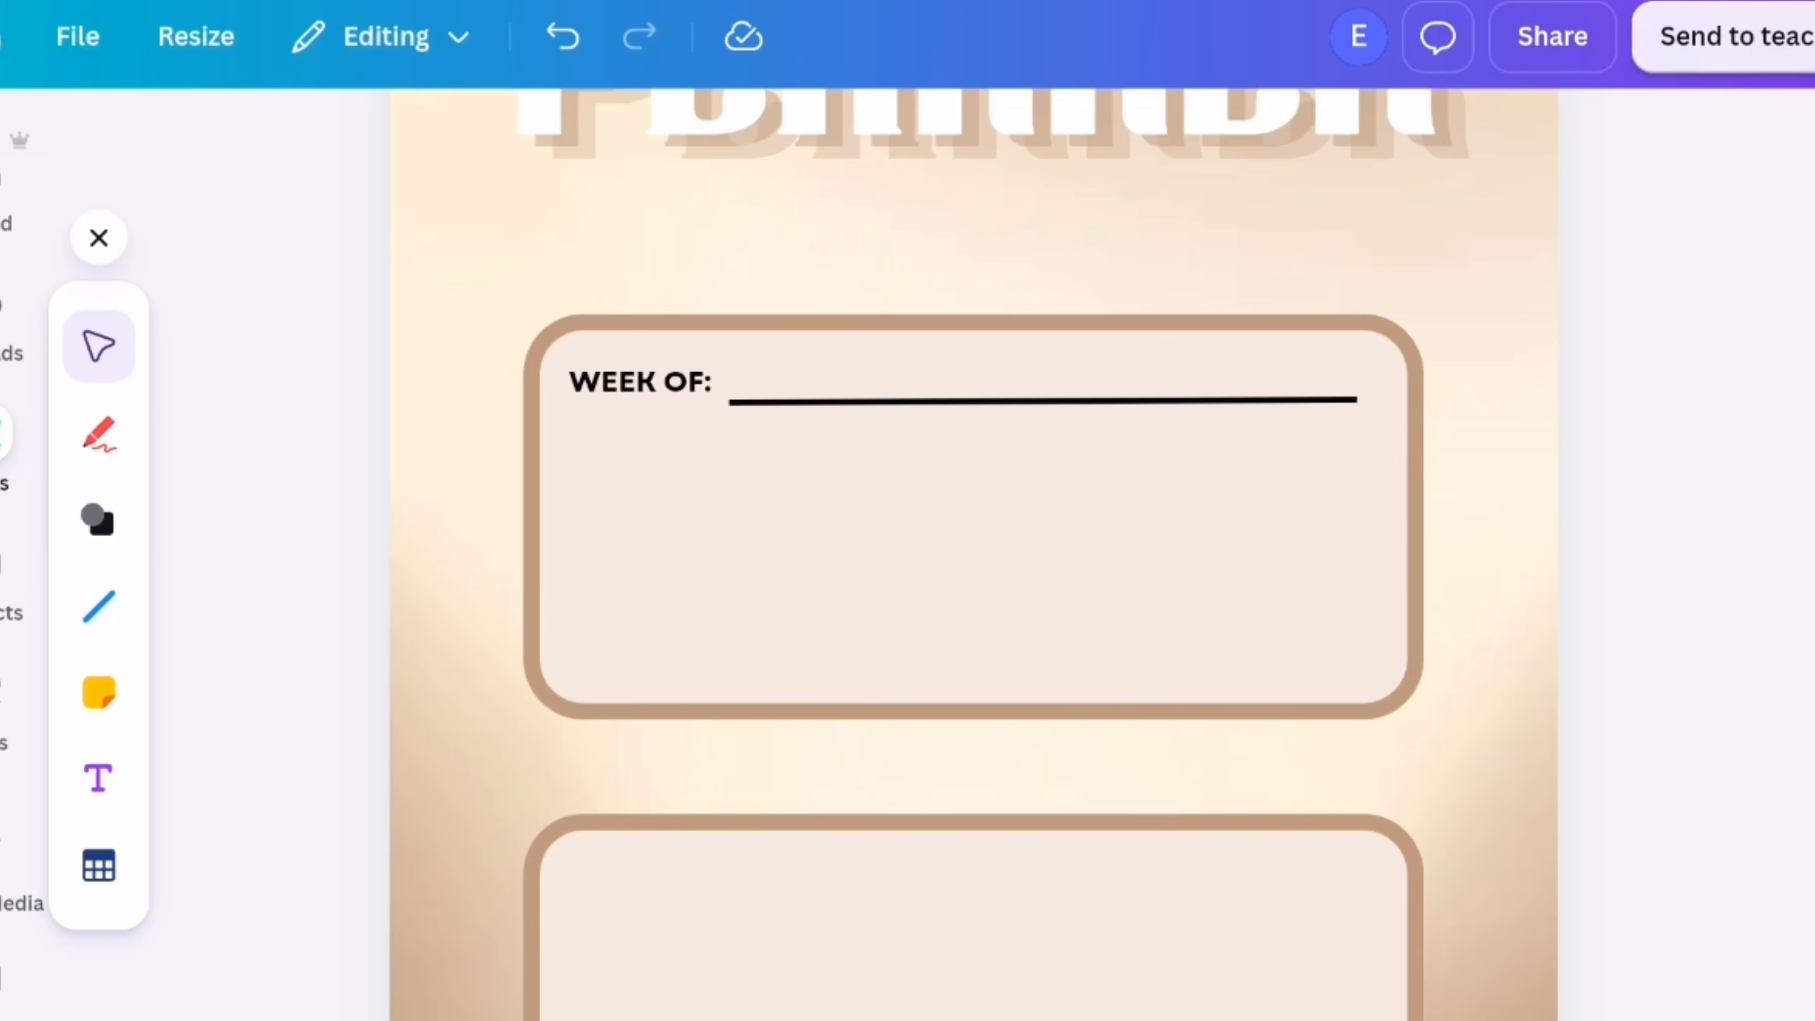
Duplicate the "WEEK OF:" label, change the copy to bold "PRIORITIES THIS WEEK:" and align it beneath the original
{"action": "left_click", "coordinate": [639, 380]}
{"action": "left_click", "coordinate": [693, 314]}
{"action": "double_click", "coordinate": [902, 498]}
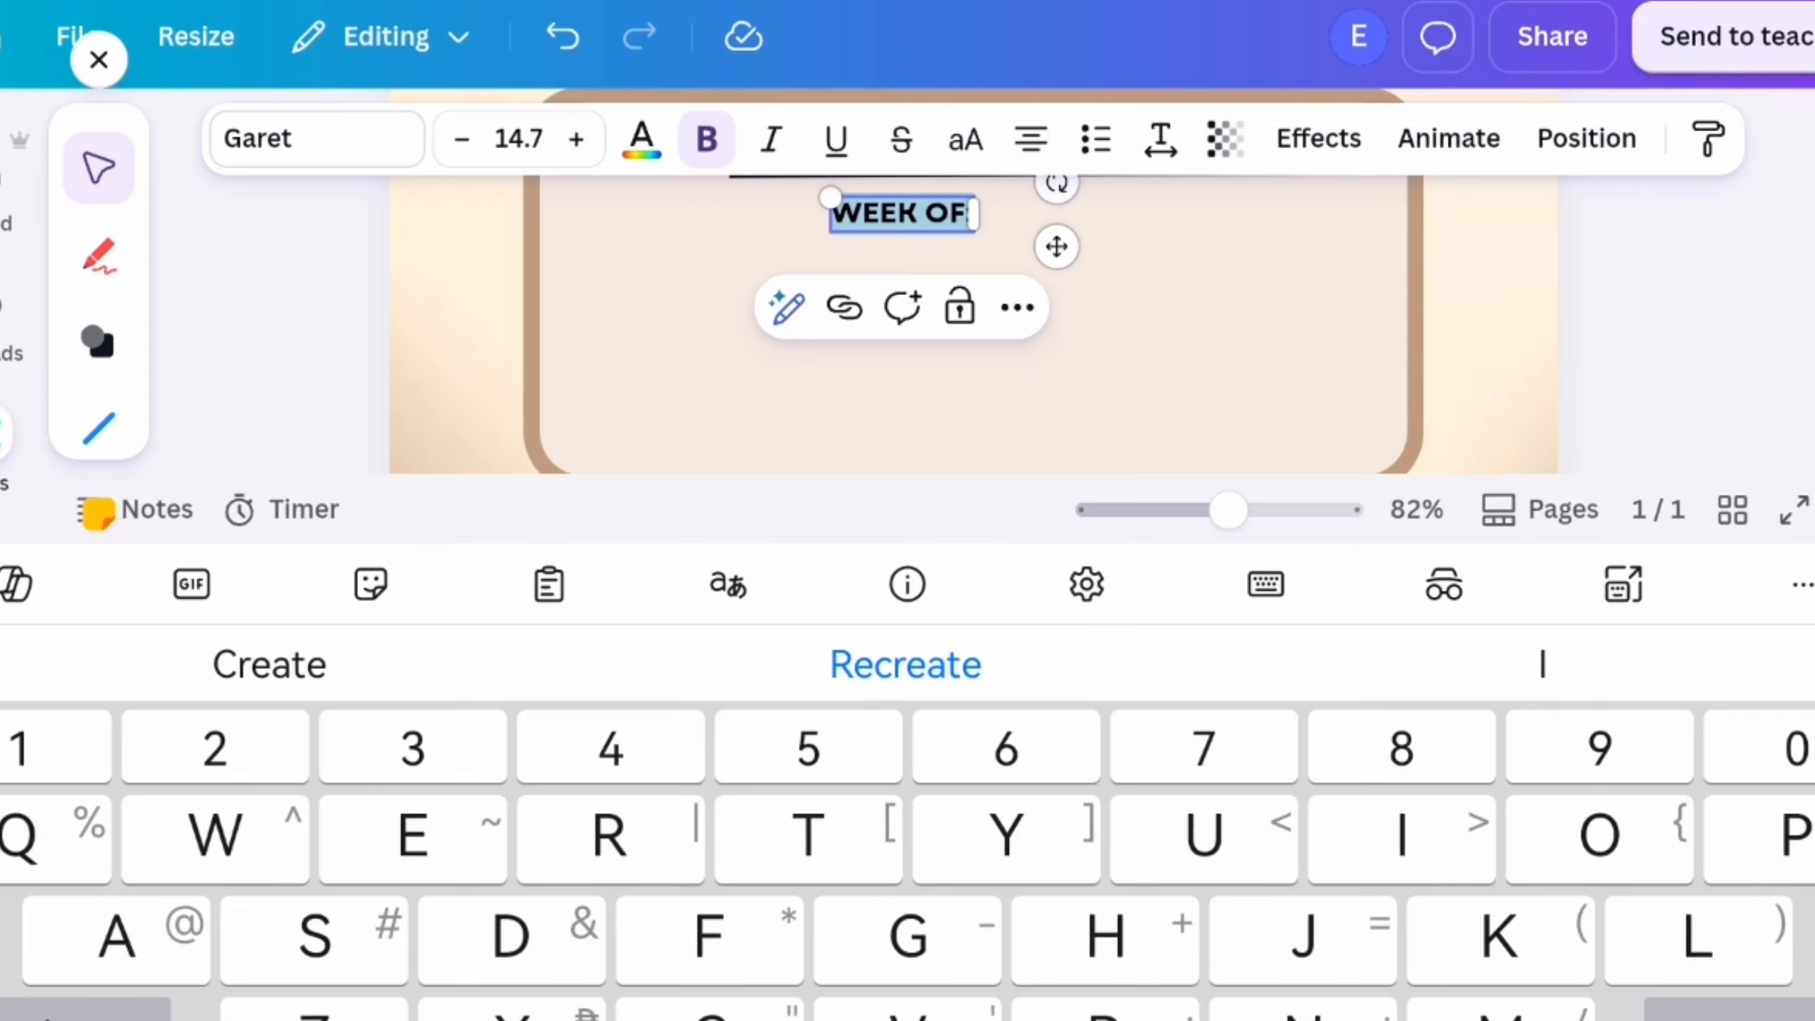
{"action": "type", "text": "PRIOR"}
{"action": "left_click", "coordinate": [1542, 663]}
{"action": "type", "text": "THIS "}
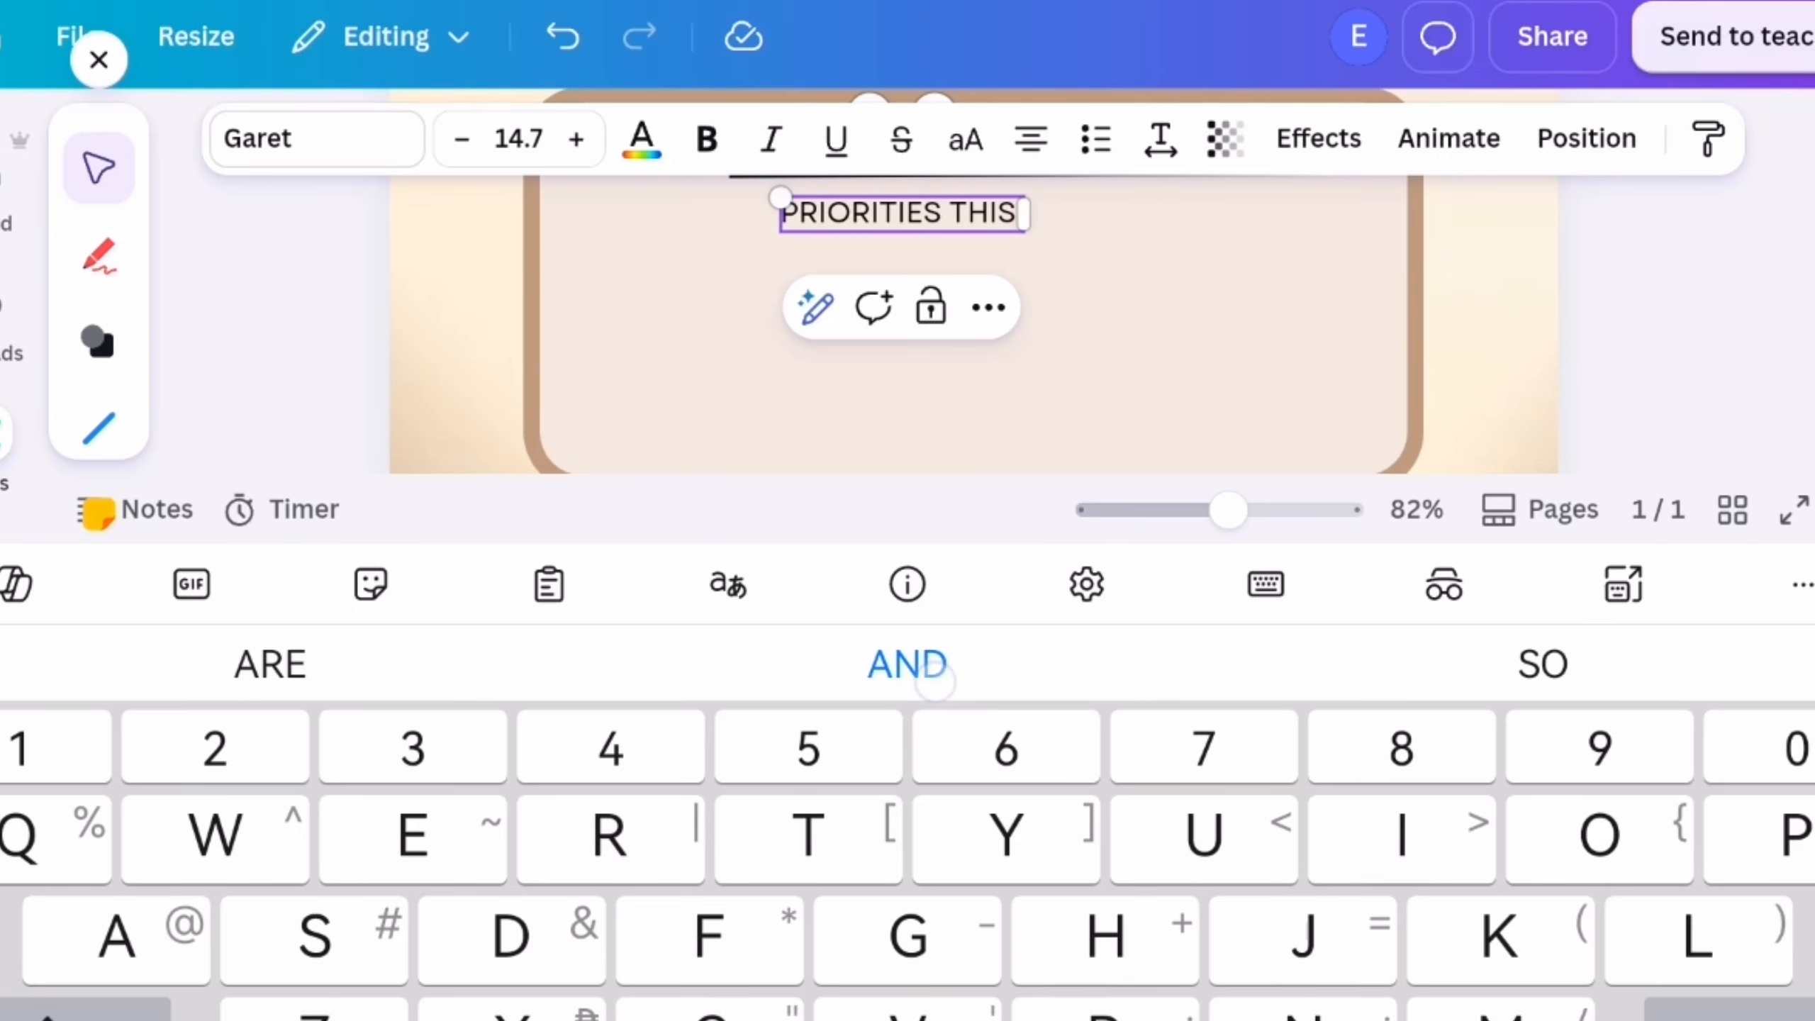
{"action": "type", "text": "WEEK:"}
{"action": "left_click", "coordinate": [801, 213]}
{"action": "left_click", "coordinate": [829, 143]}
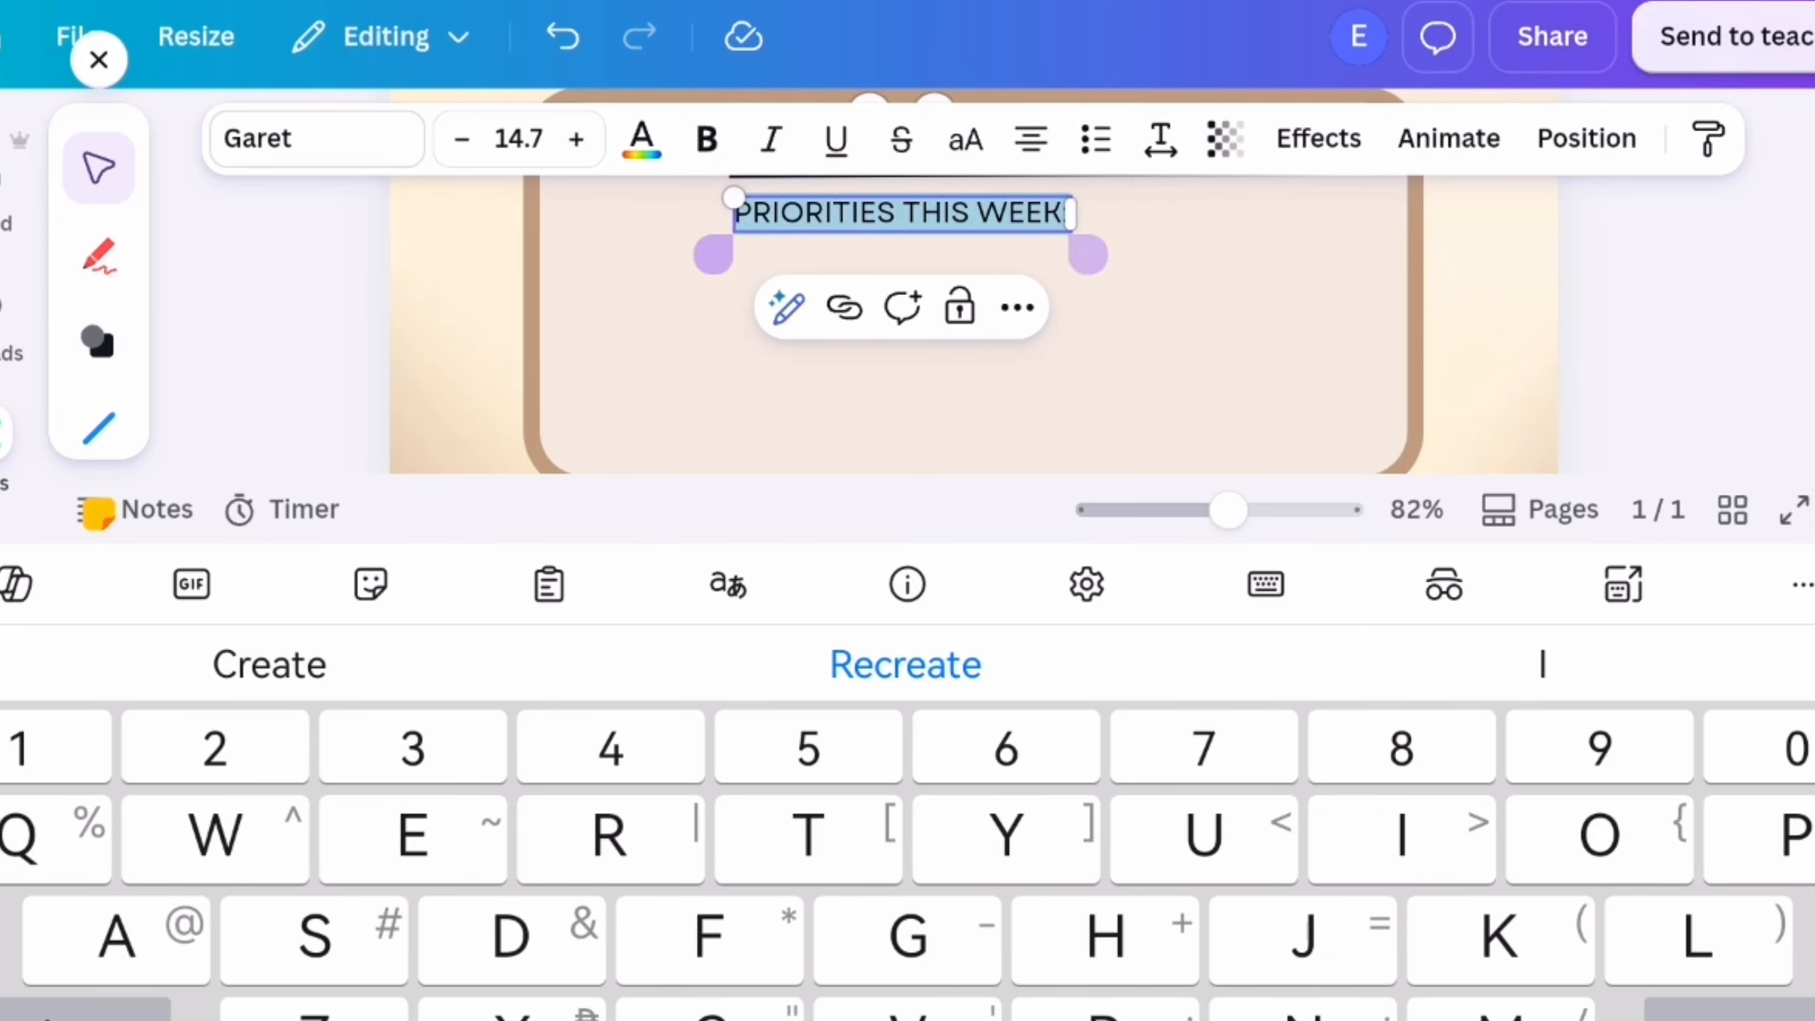
{"action": "left_click", "coordinate": [707, 139]}
{"action": "left_click", "coordinate": [1665, 357]}
{"action": "left_click_drag", "start_coordinate": [1030, 392], "coordinate": [857, 401]}
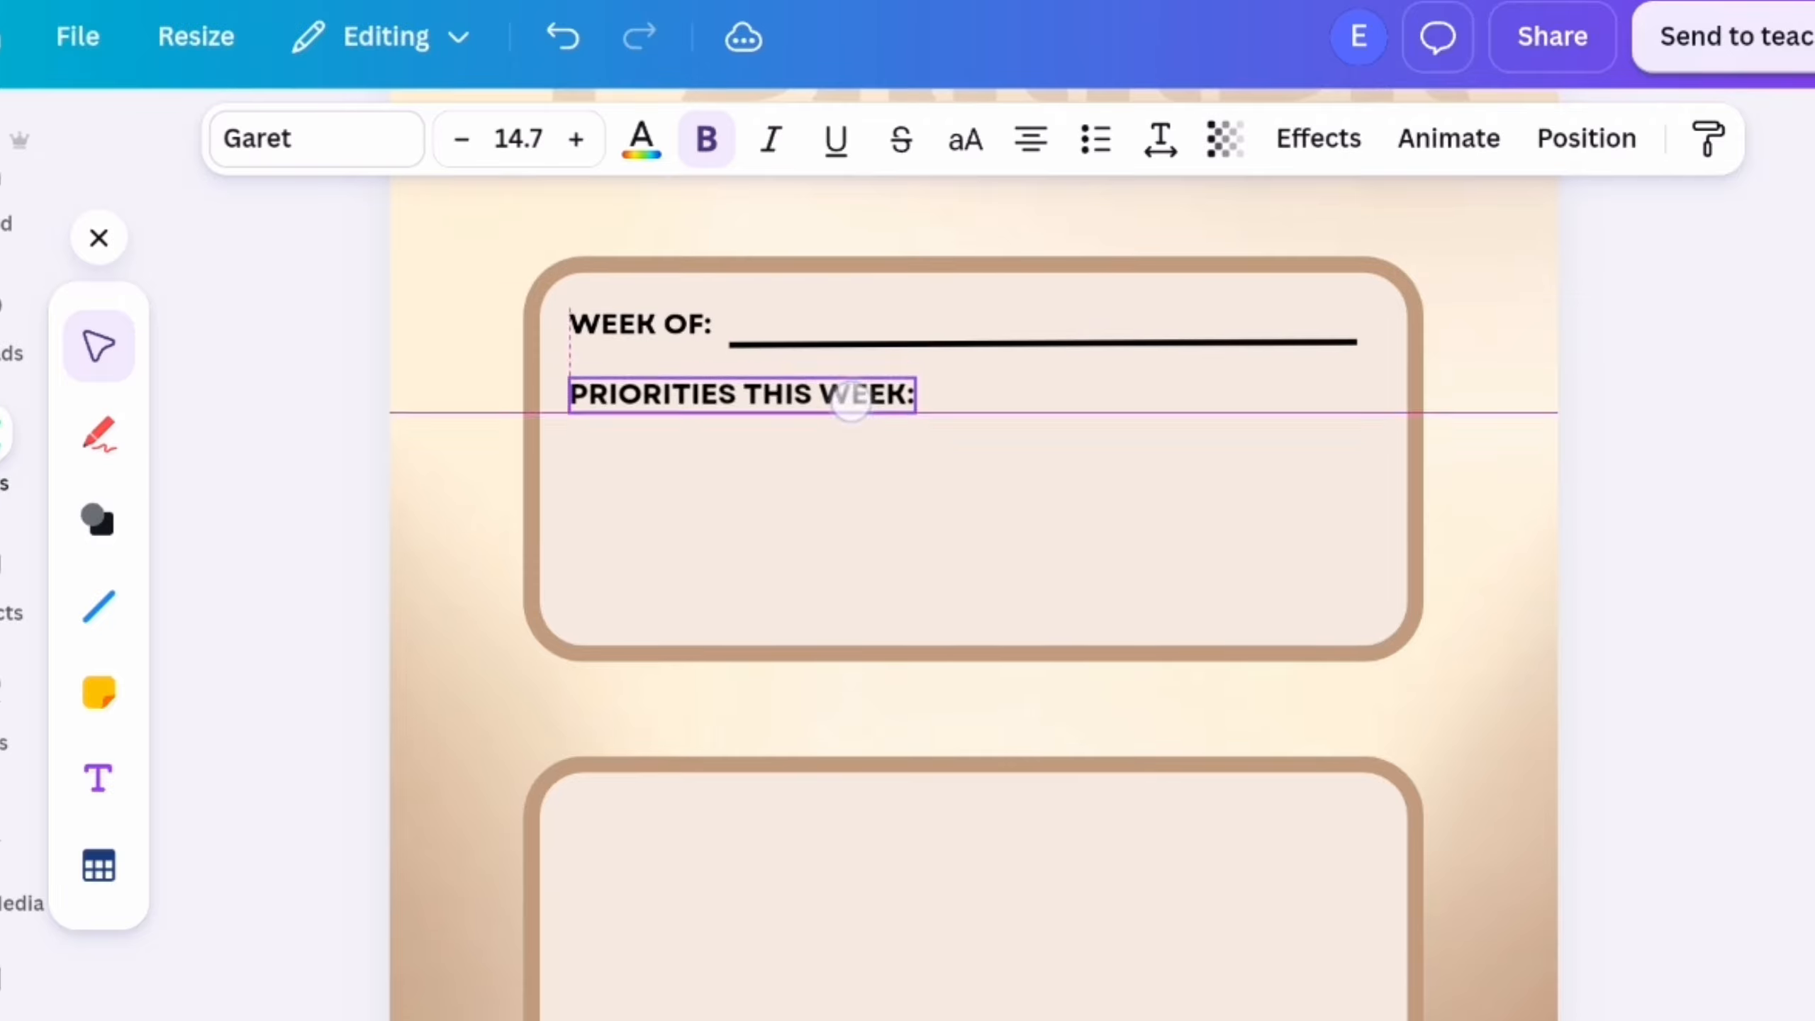
Stack three copies of the black line under "PRIORITIES THIS WEEK:" and shift that heading slightly to the right
{"action": "left_click", "coordinate": [951, 343]}
{"action": "left_click_drag", "start_coordinate": [948, 452], "coordinate": [947, 480]}
{"action": "left_click", "coordinate": [907, 376]}
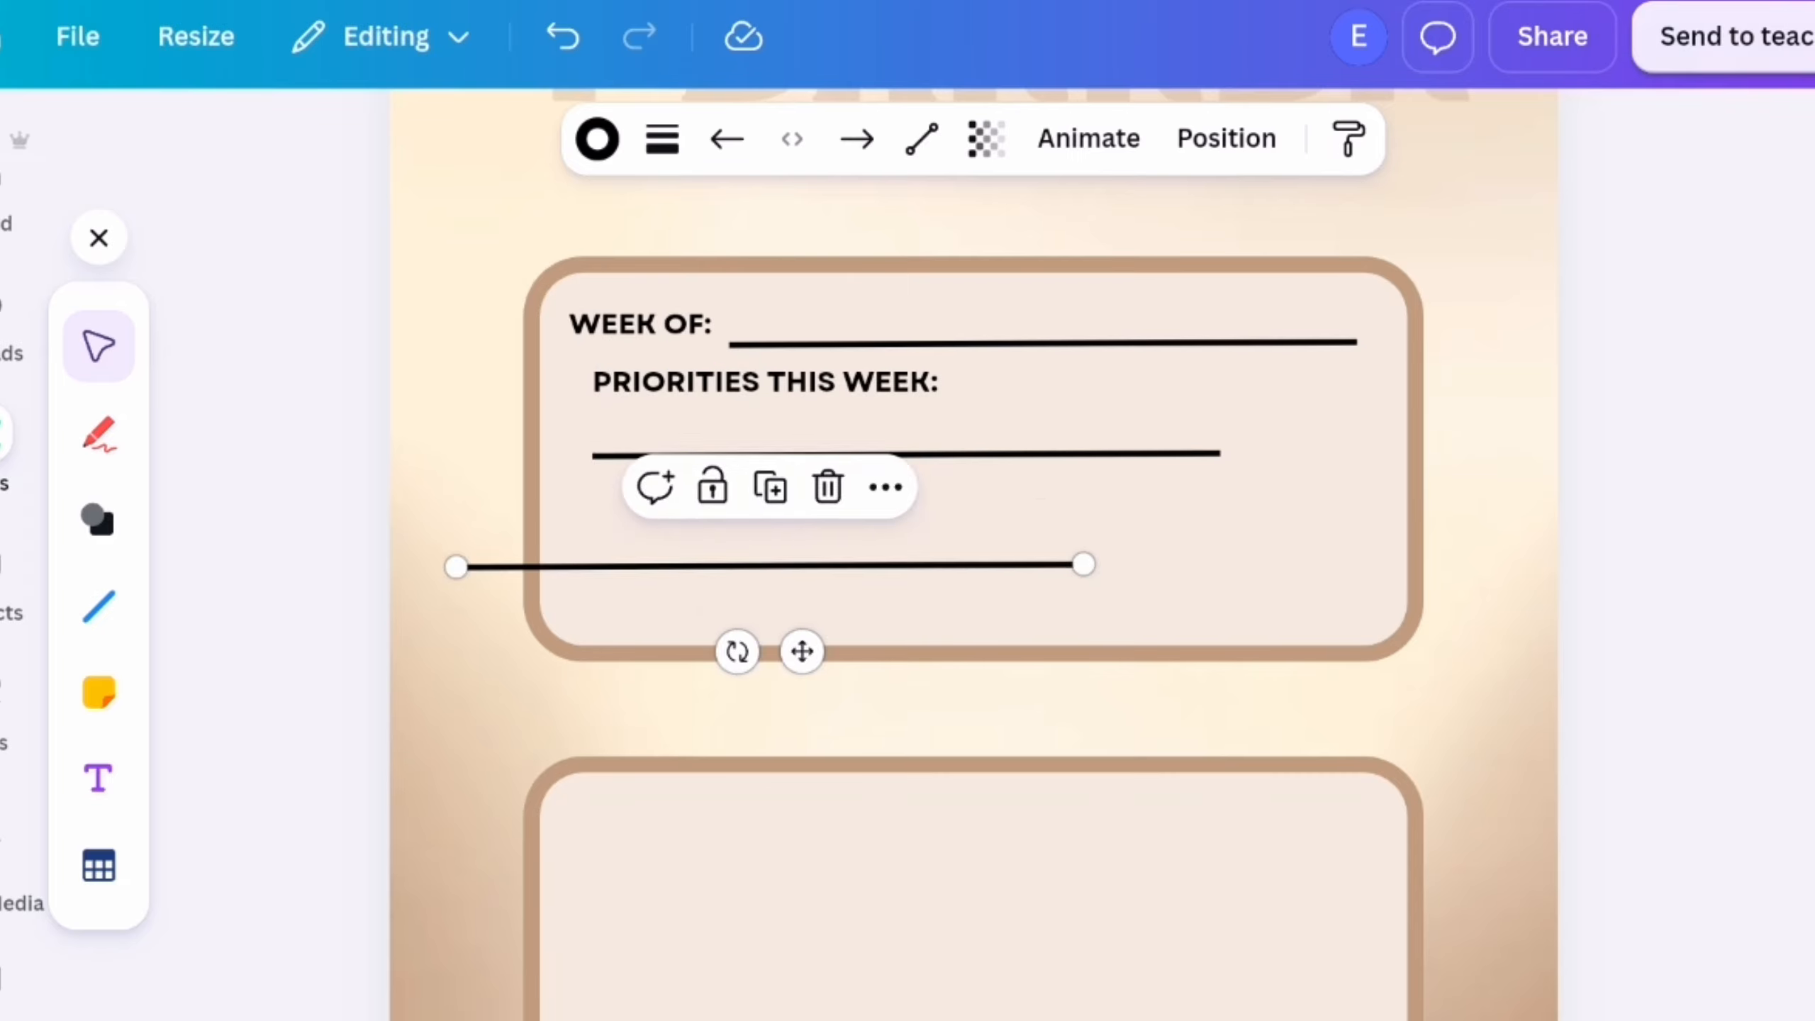
{"action": "left_click", "coordinate": [907, 436]}
{"action": "left_click_drag", "start_coordinate": [1012, 574], "coordinate": [1012, 577]}
{"action": "left_click", "coordinate": [838, 389]}
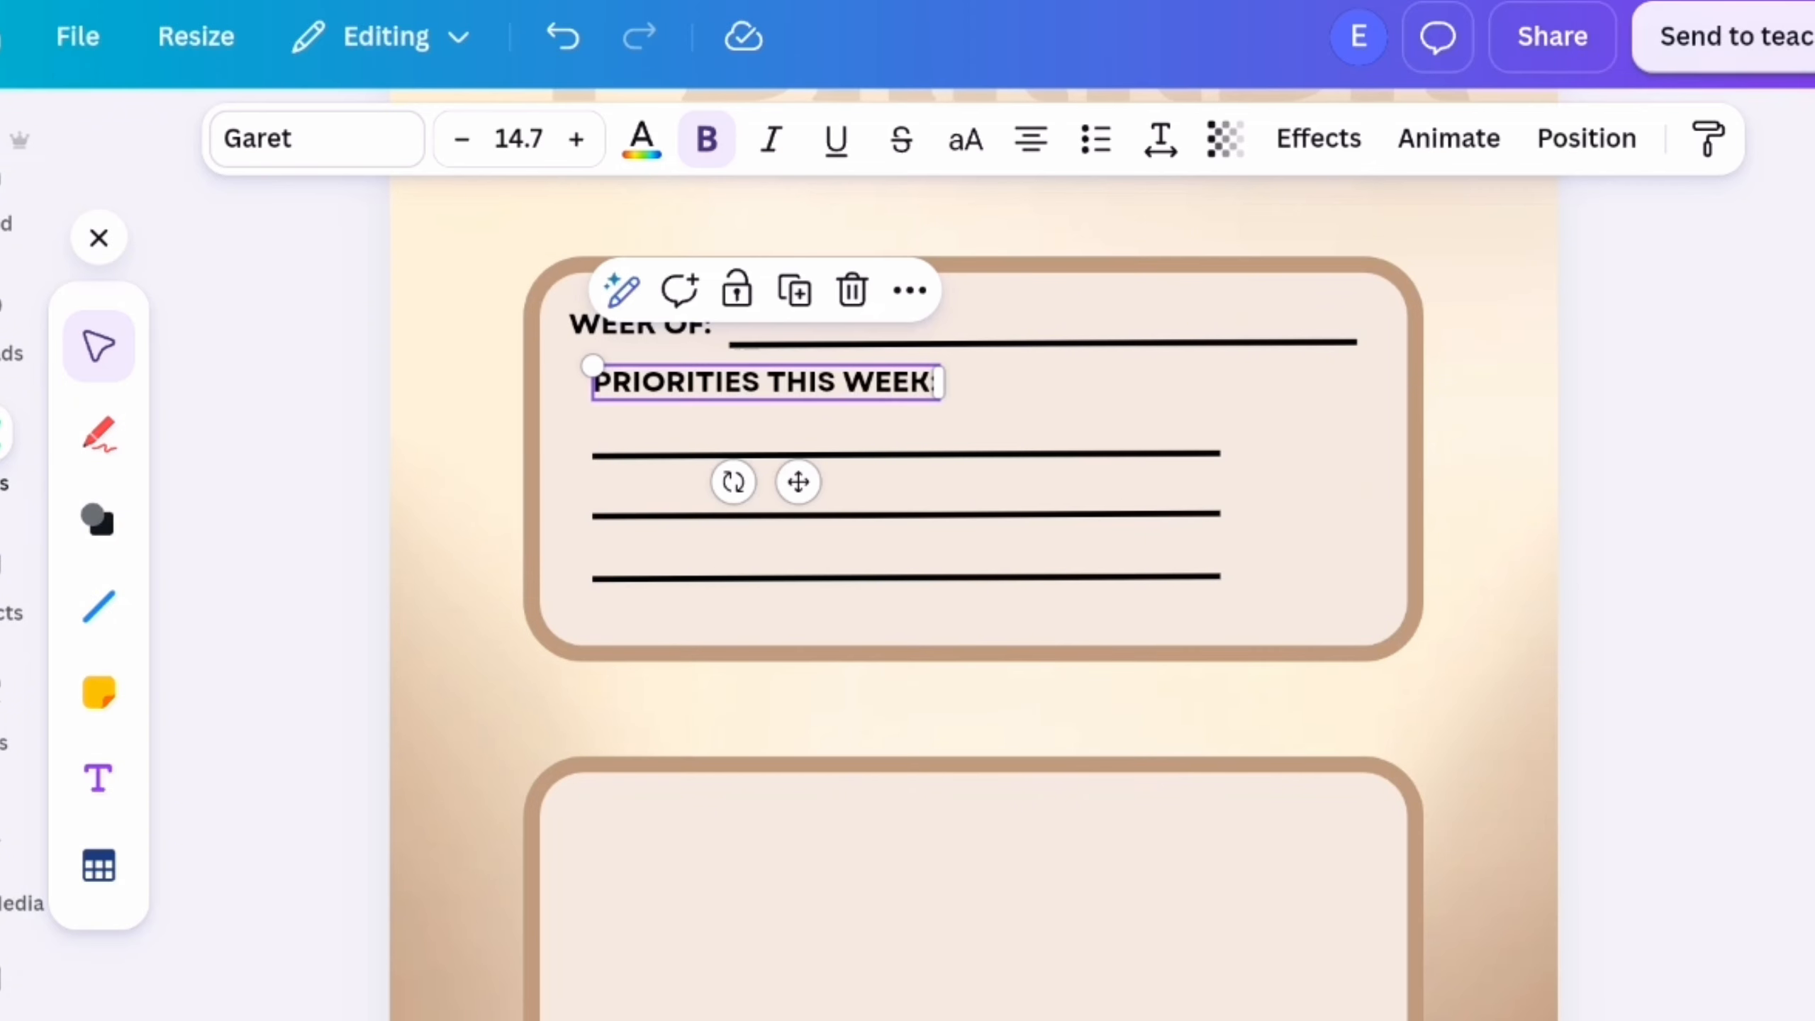
{"action": "left_click_drag", "start_coordinate": [838, 393], "coordinate": [873, 389]}
Search the elements for "pin", add the red pushpin photo and place it small to the left of "PRIORITIES THIS WEEK:"
{"action": "left_click", "coordinate": [99, 238]}
{"action": "scroll", "coordinate": [14, 429], "scroll_direction": "up", "scroll_amount": 5}
{"action": "left_click", "coordinate": [9, 297]}
{"action": "left_click", "coordinate": [343, 168]}
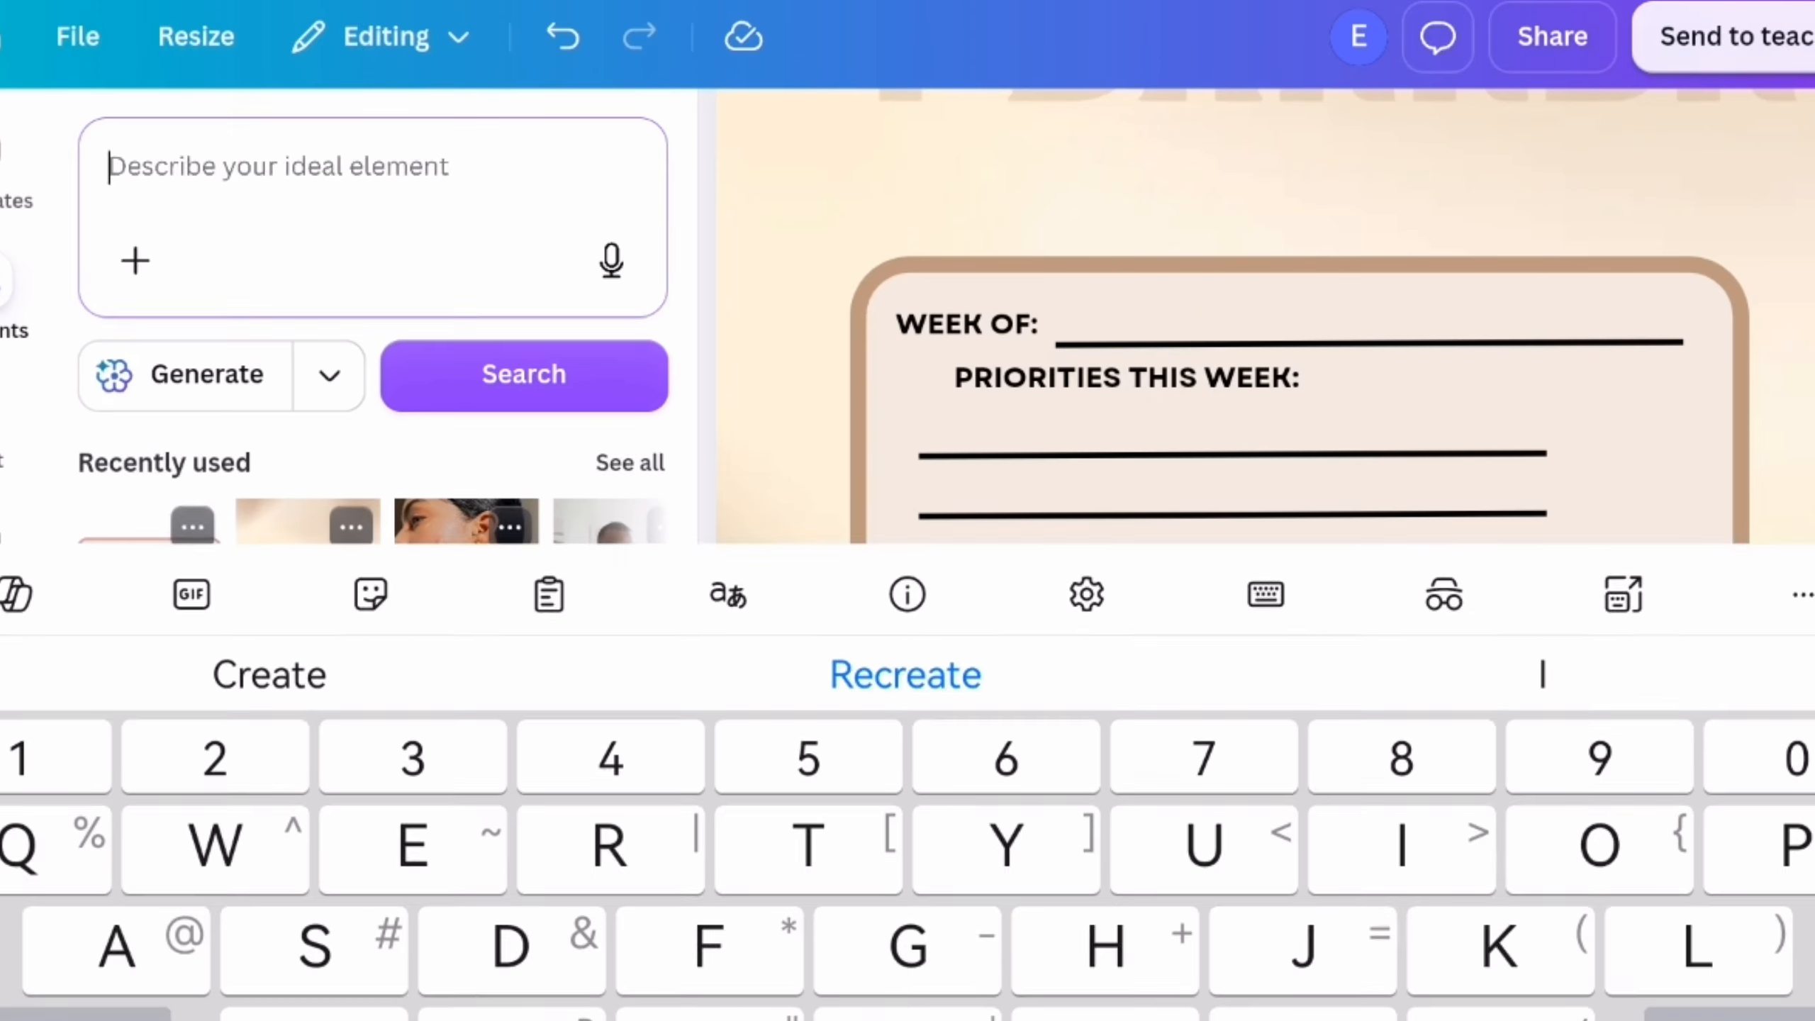
{"action": "type", "text": "pin"}
{"action": "key", "text": "Return"}
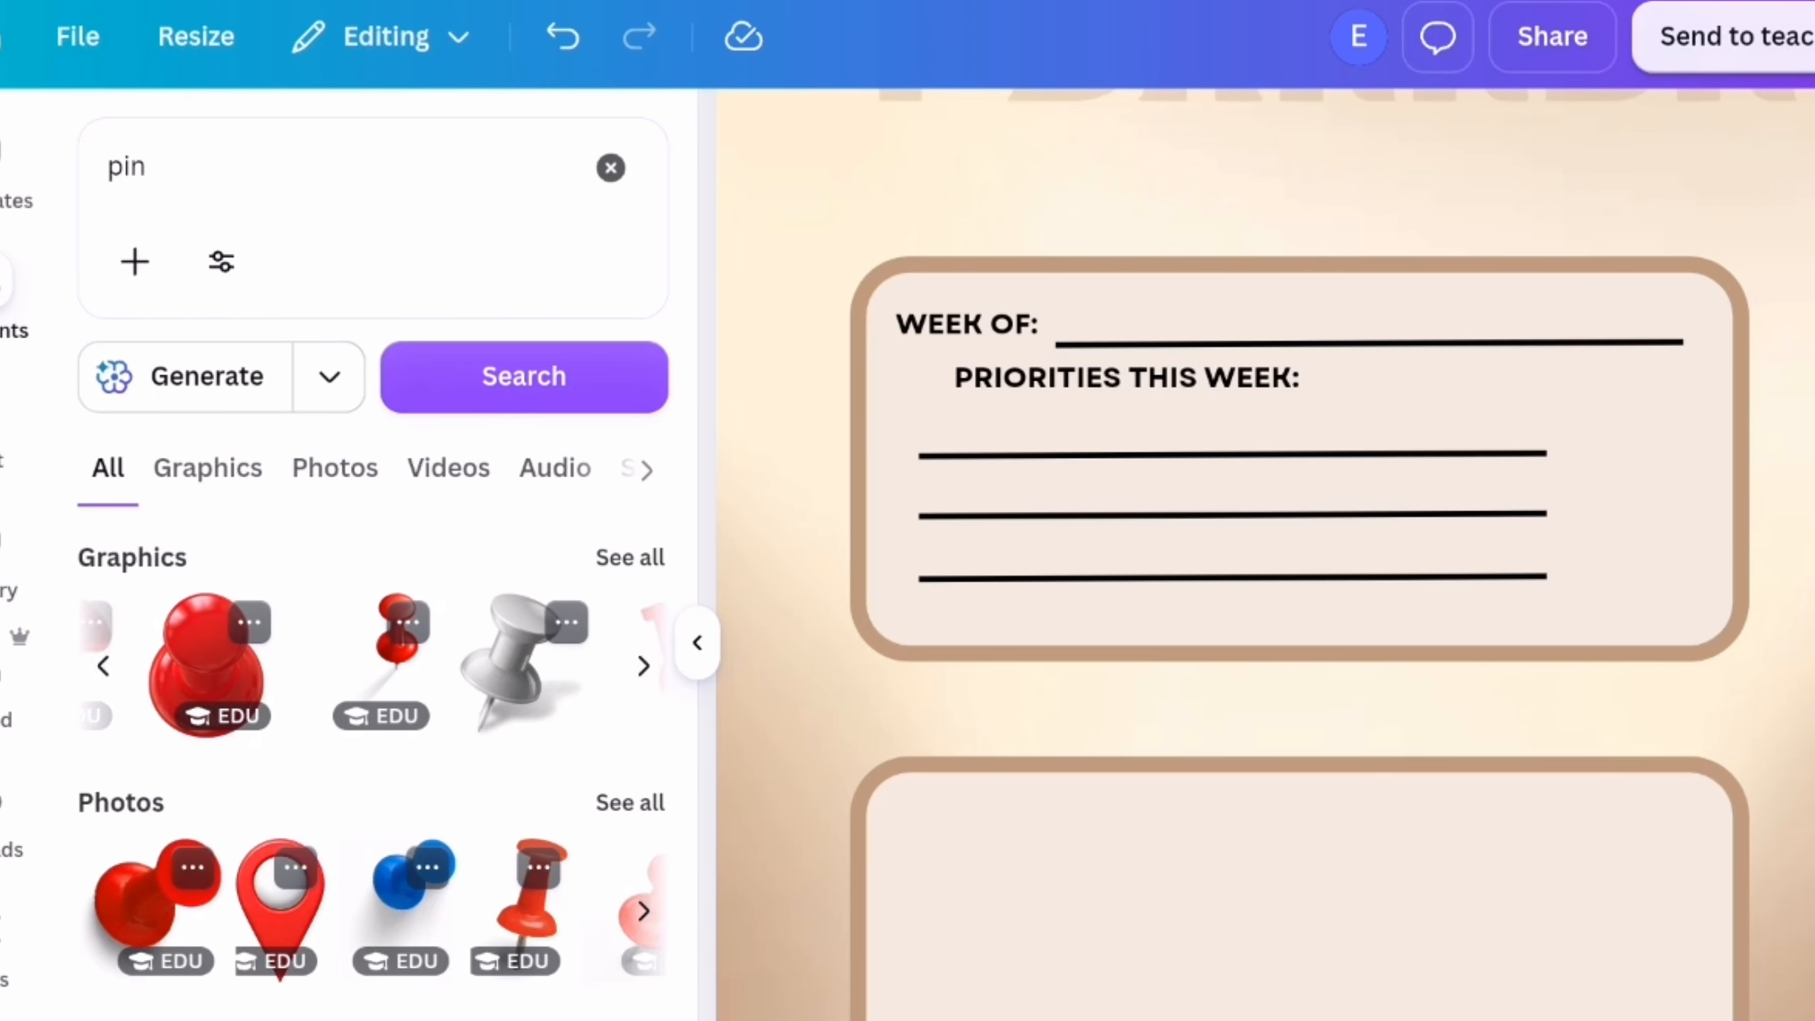
{"action": "left_click", "coordinate": [146, 894]}
{"action": "left_click_drag", "start_coordinate": [1439, 875], "coordinate": [686, 415]}
{"action": "scroll", "coordinate": [850, 435], "scroll_direction": "up", "scroll_amount": 5}
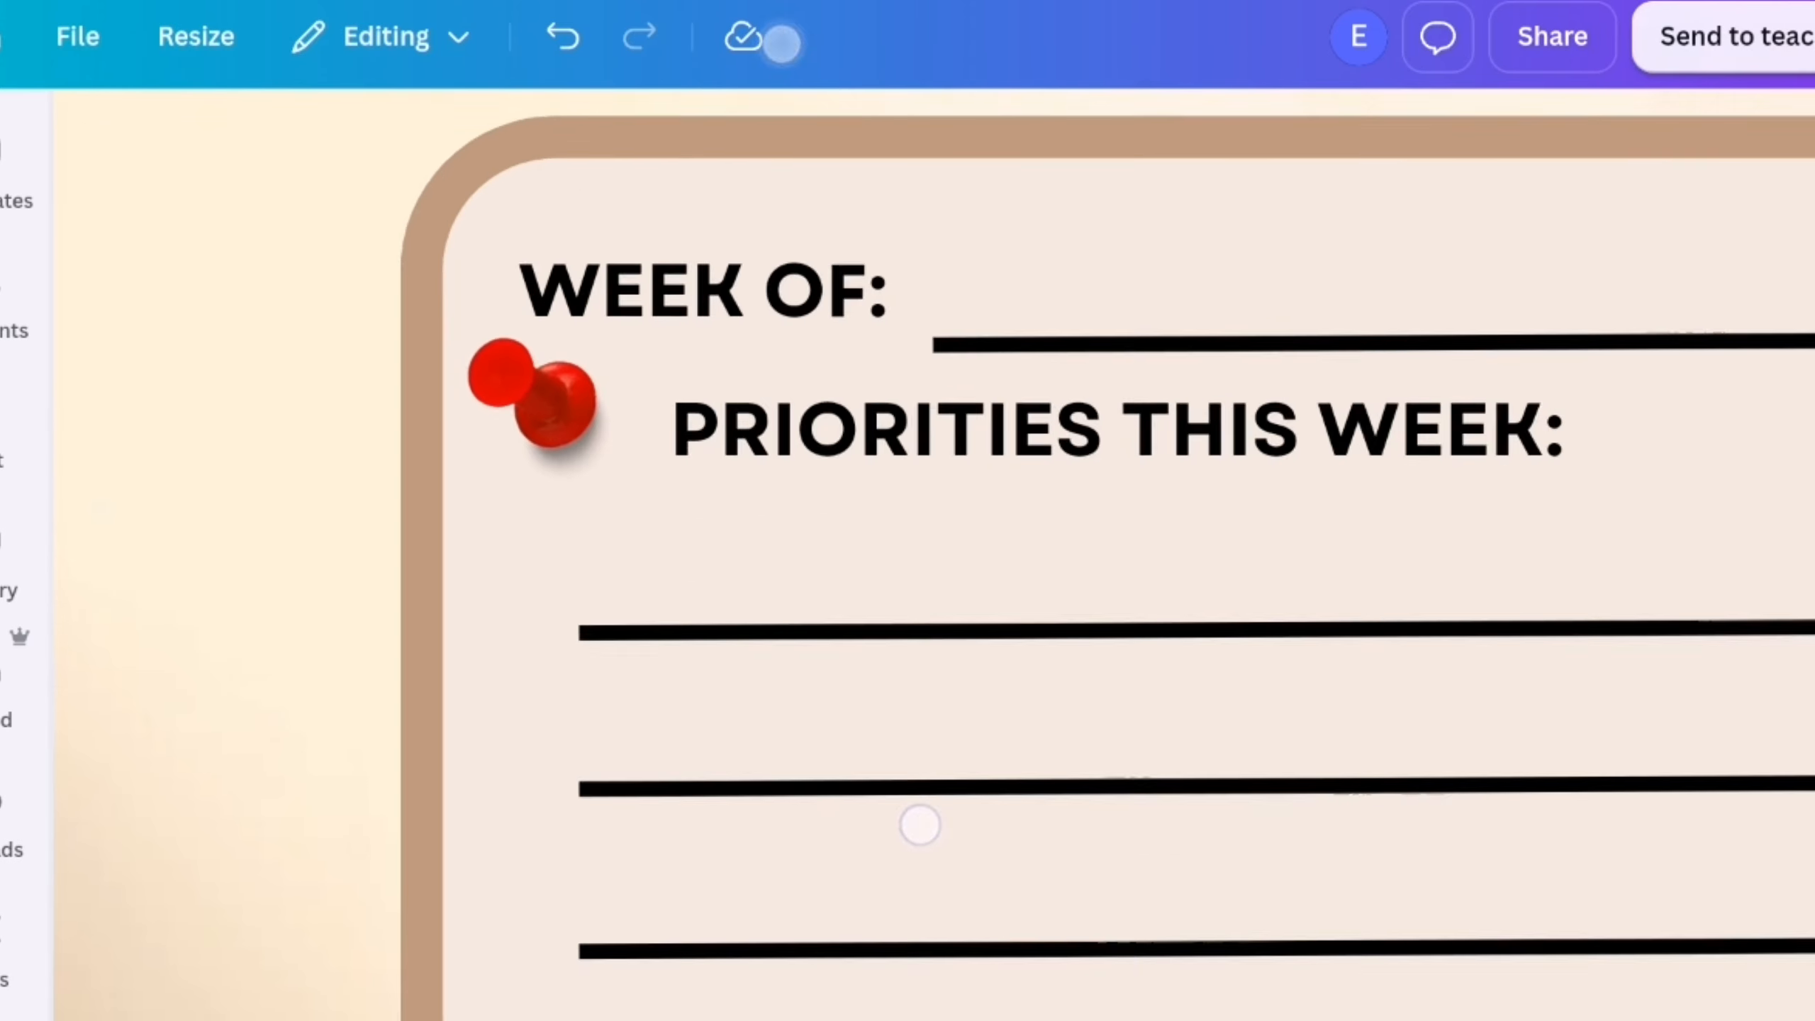
Move the pushpin right up to the priorities heading and recolour it dark brown
{"action": "left_click_drag", "start_coordinate": [571, 424], "coordinate": [611, 432]}
{"action": "left_click", "coordinate": [847, 138]}
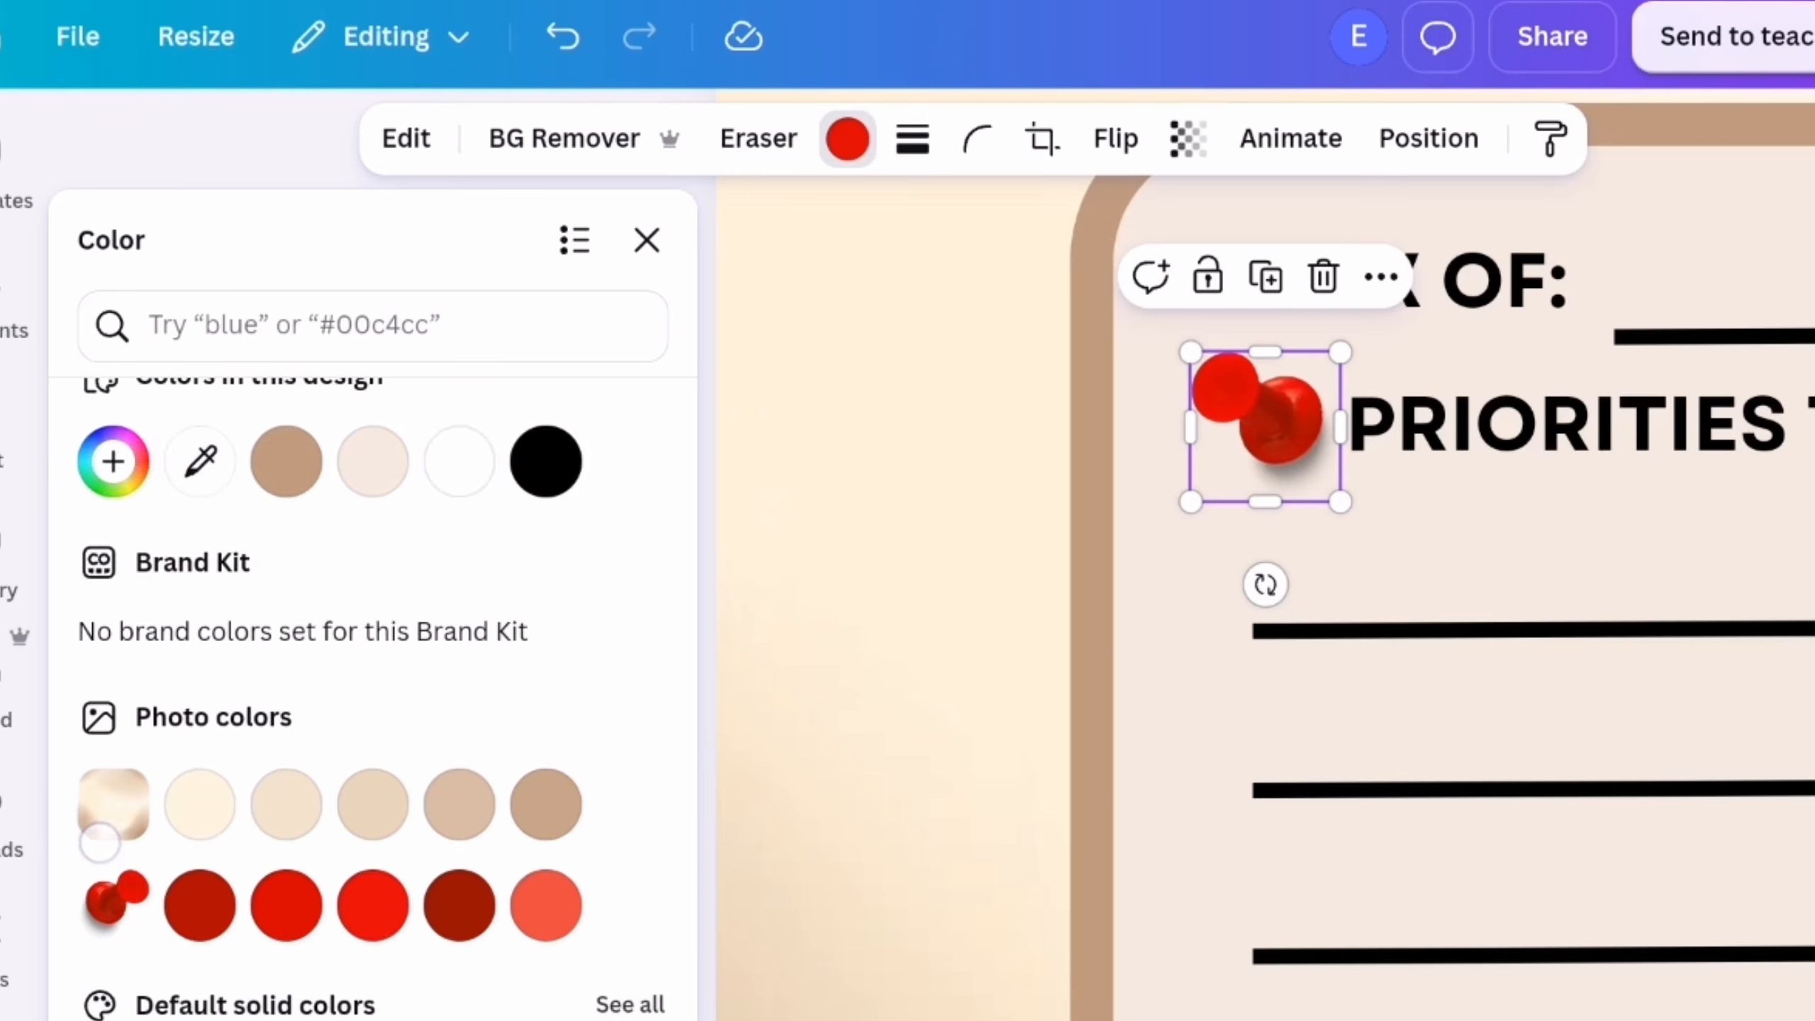
{"action": "left_click", "coordinate": [647, 242]}
{"action": "left_click", "coordinate": [1759, 808]}
Duplicate the "WEEK OF:" label into the top of the second frame and change its text to "WEEKLY GOALS"
{"action": "scroll", "coordinate": [1759, 808], "scroll_direction": "up", "scroll_amount": 15}
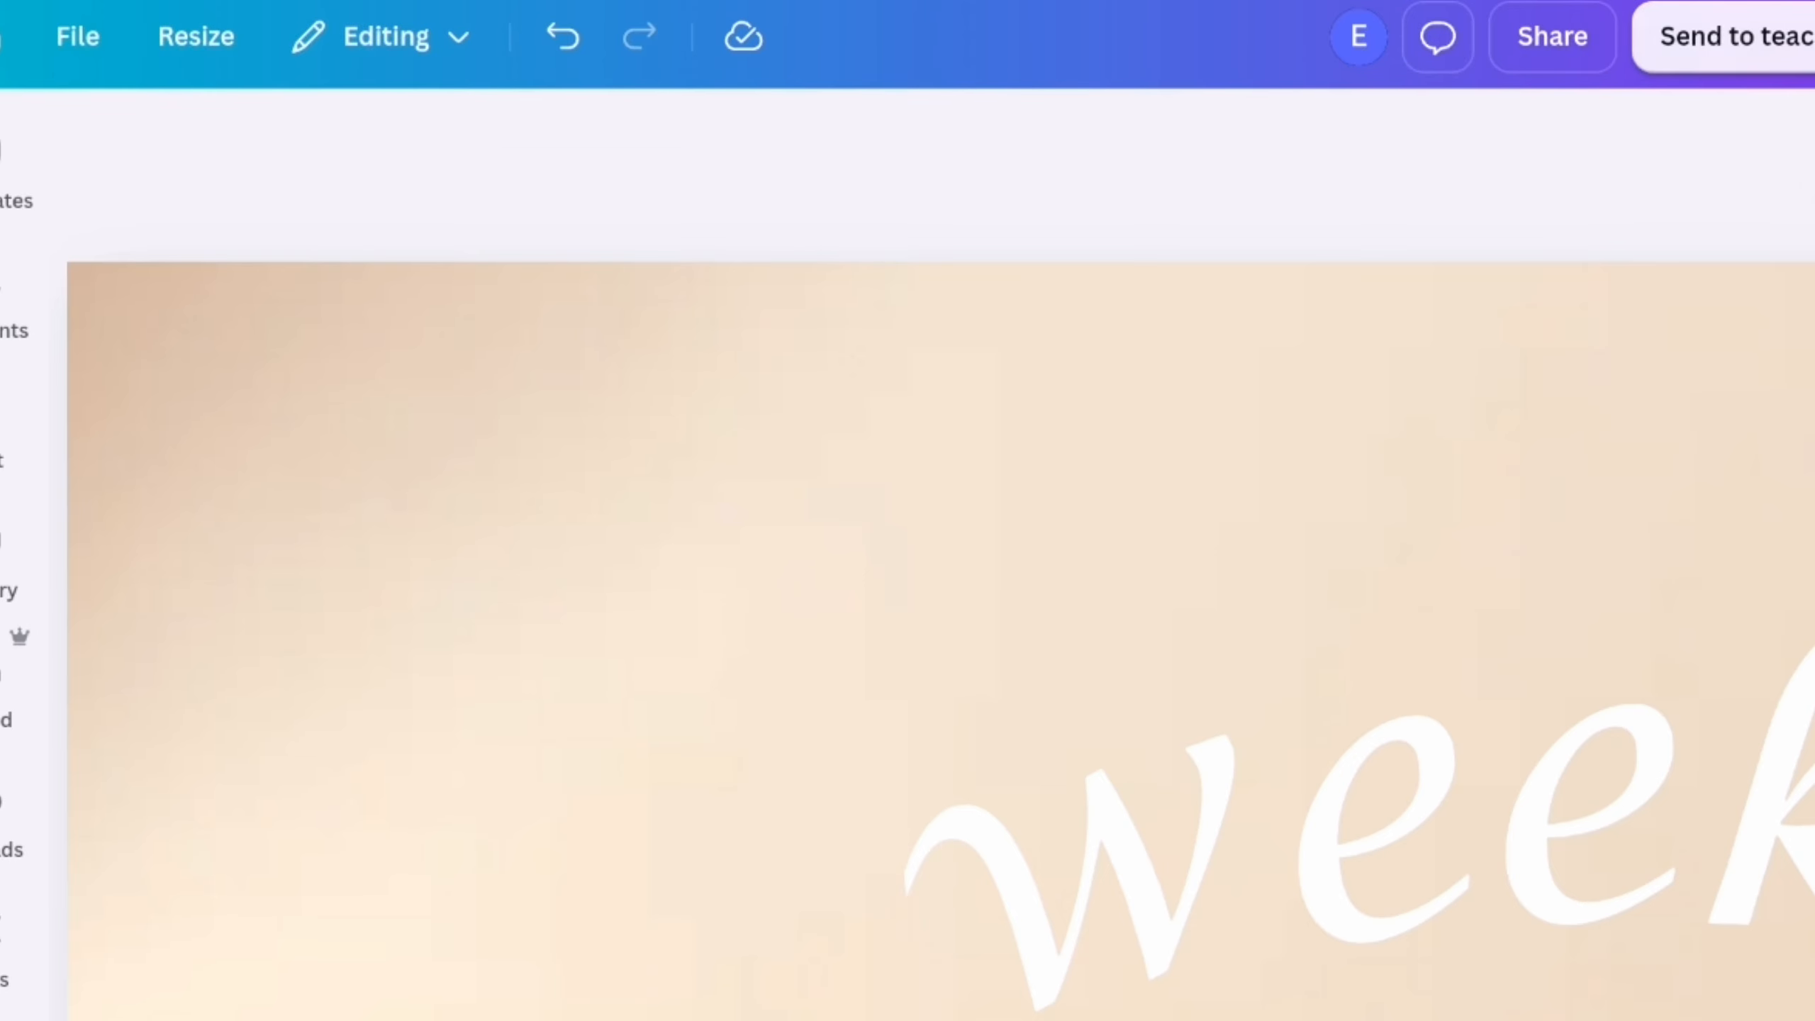
{"action": "scroll", "coordinate": [1486, 450], "scroll_direction": "down", "scroll_amount": 5}
{"action": "scroll", "coordinate": [1478, 905], "scroll_direction": "up", "scroll_amount": 1}
{"action": "scroll", "coordinate": [1478, 904], "scroll_direction": "down", "scroll_amount": 7}
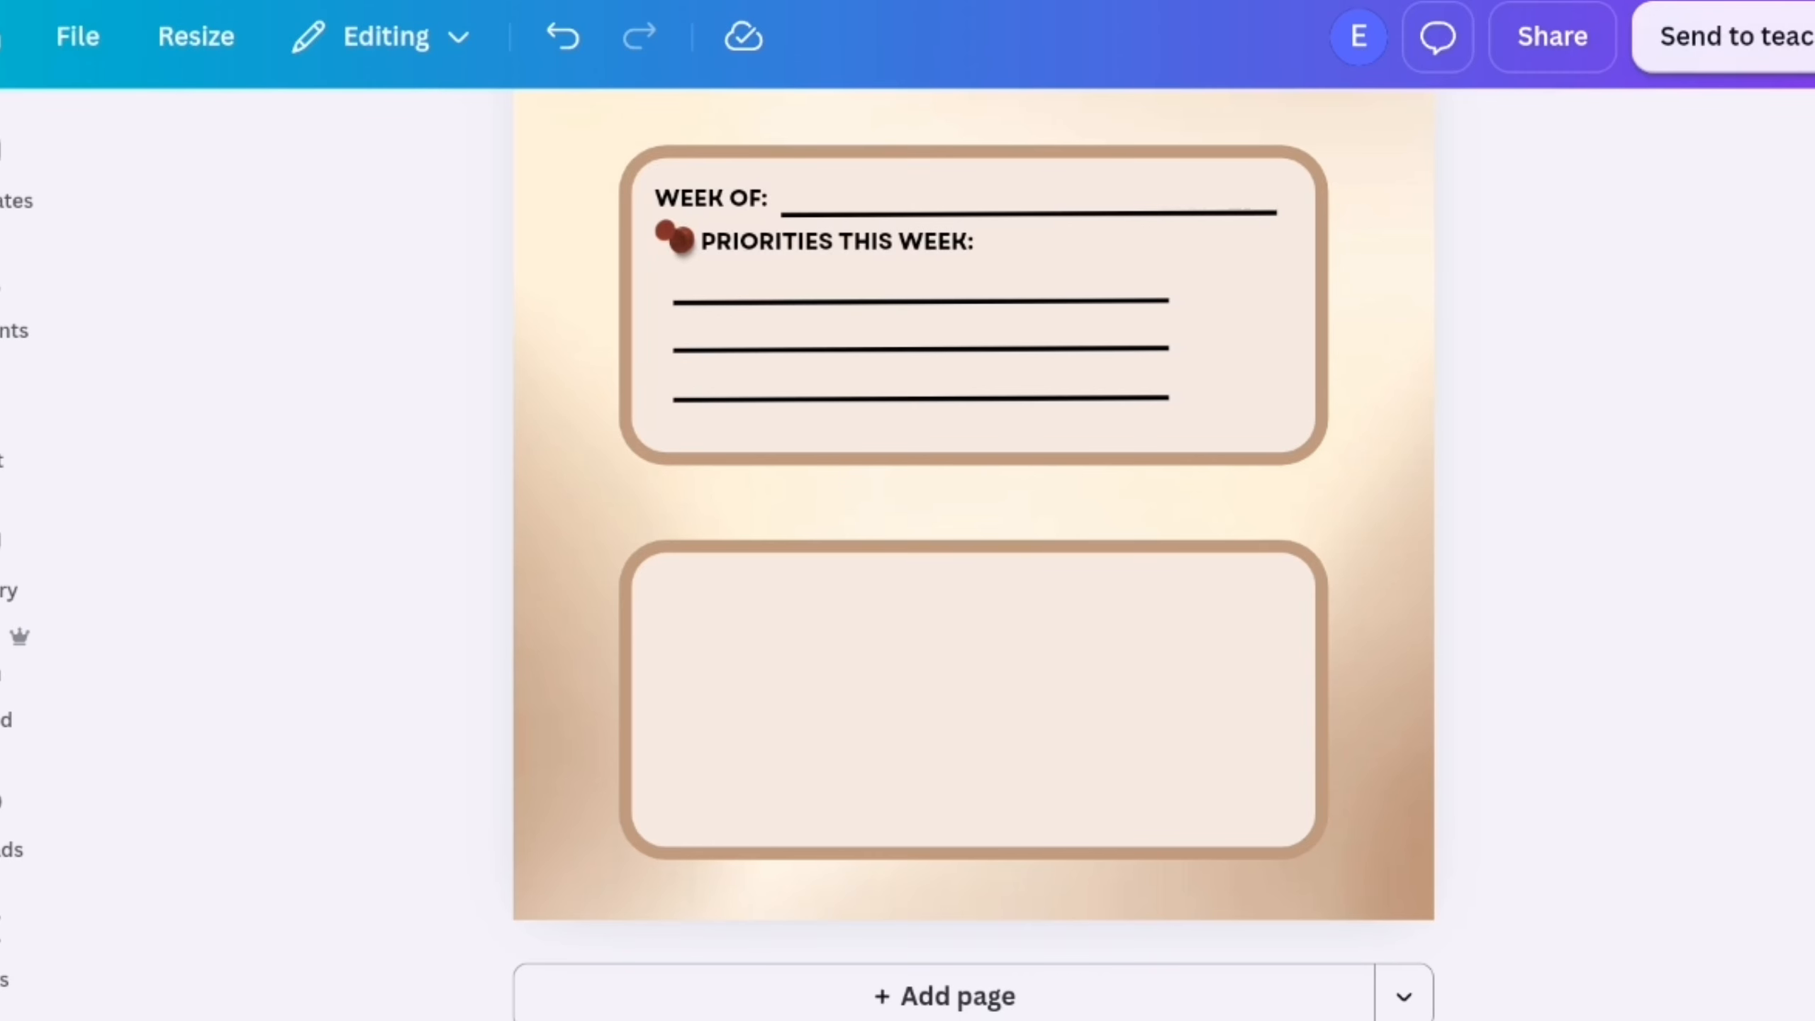
{"action": "left_click", "coordinate": [711, 199]}
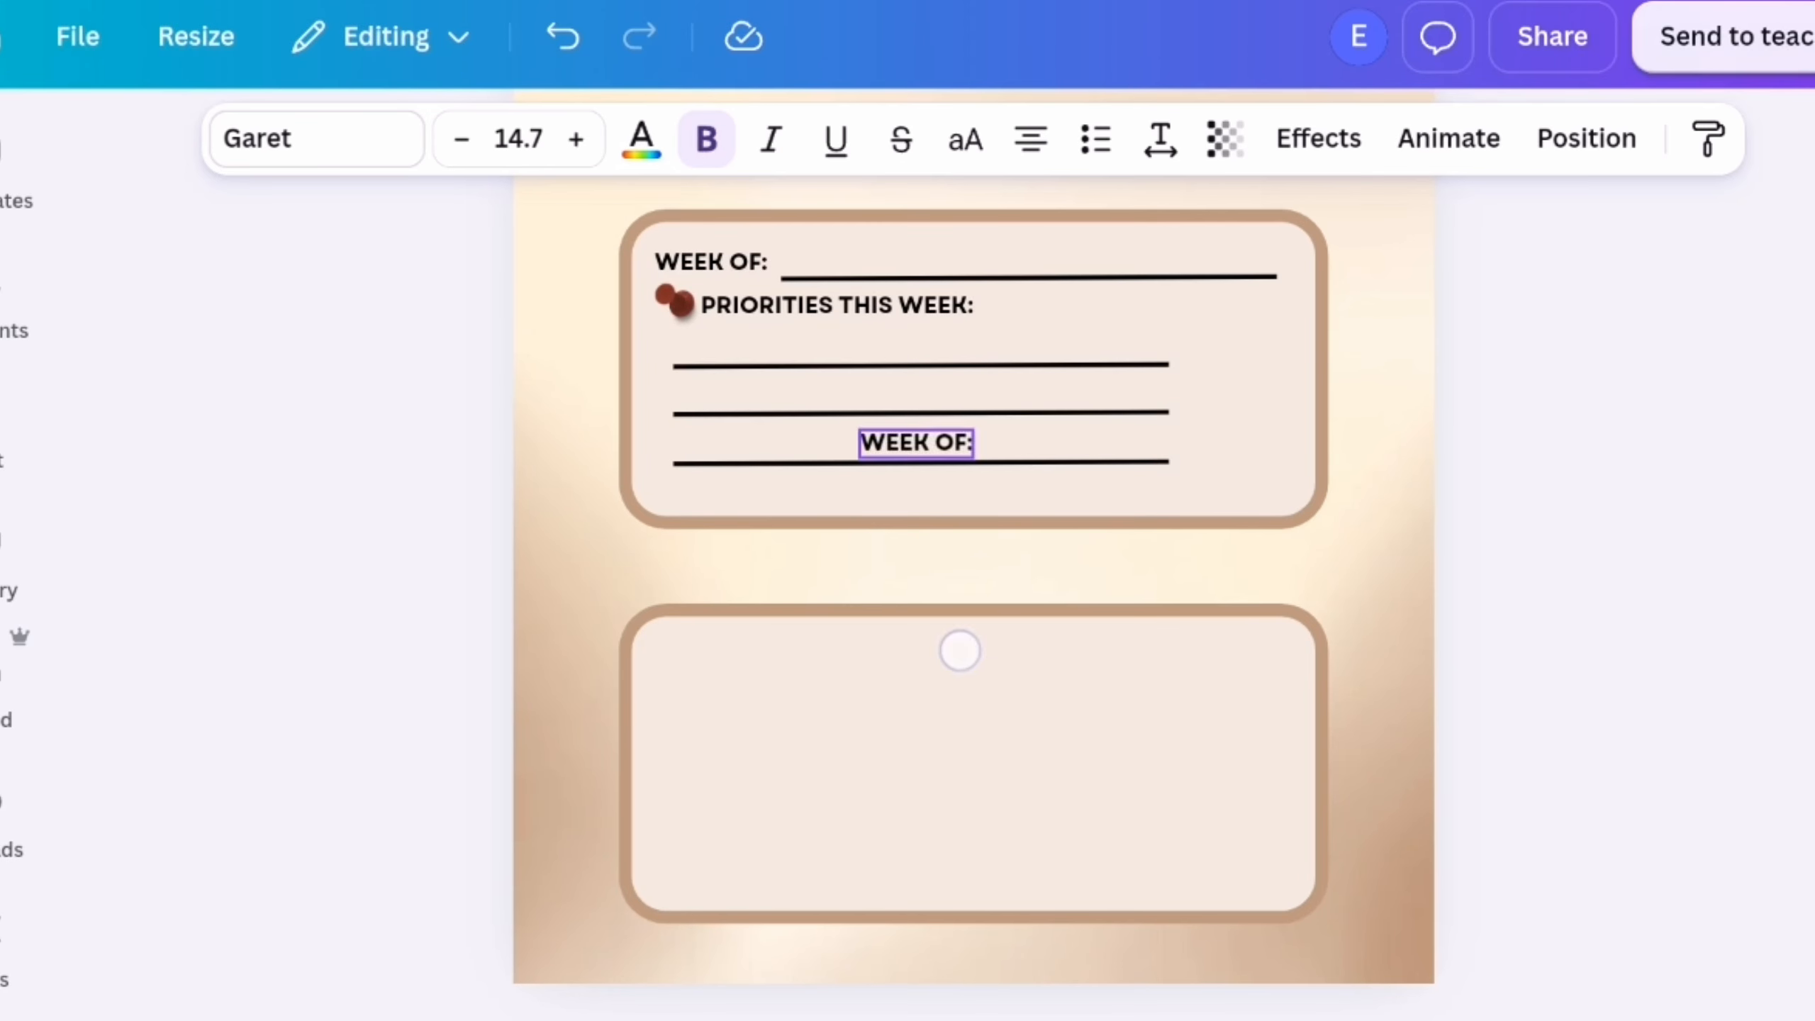
{"action": "left_click", "coordinate": [993, 654]}
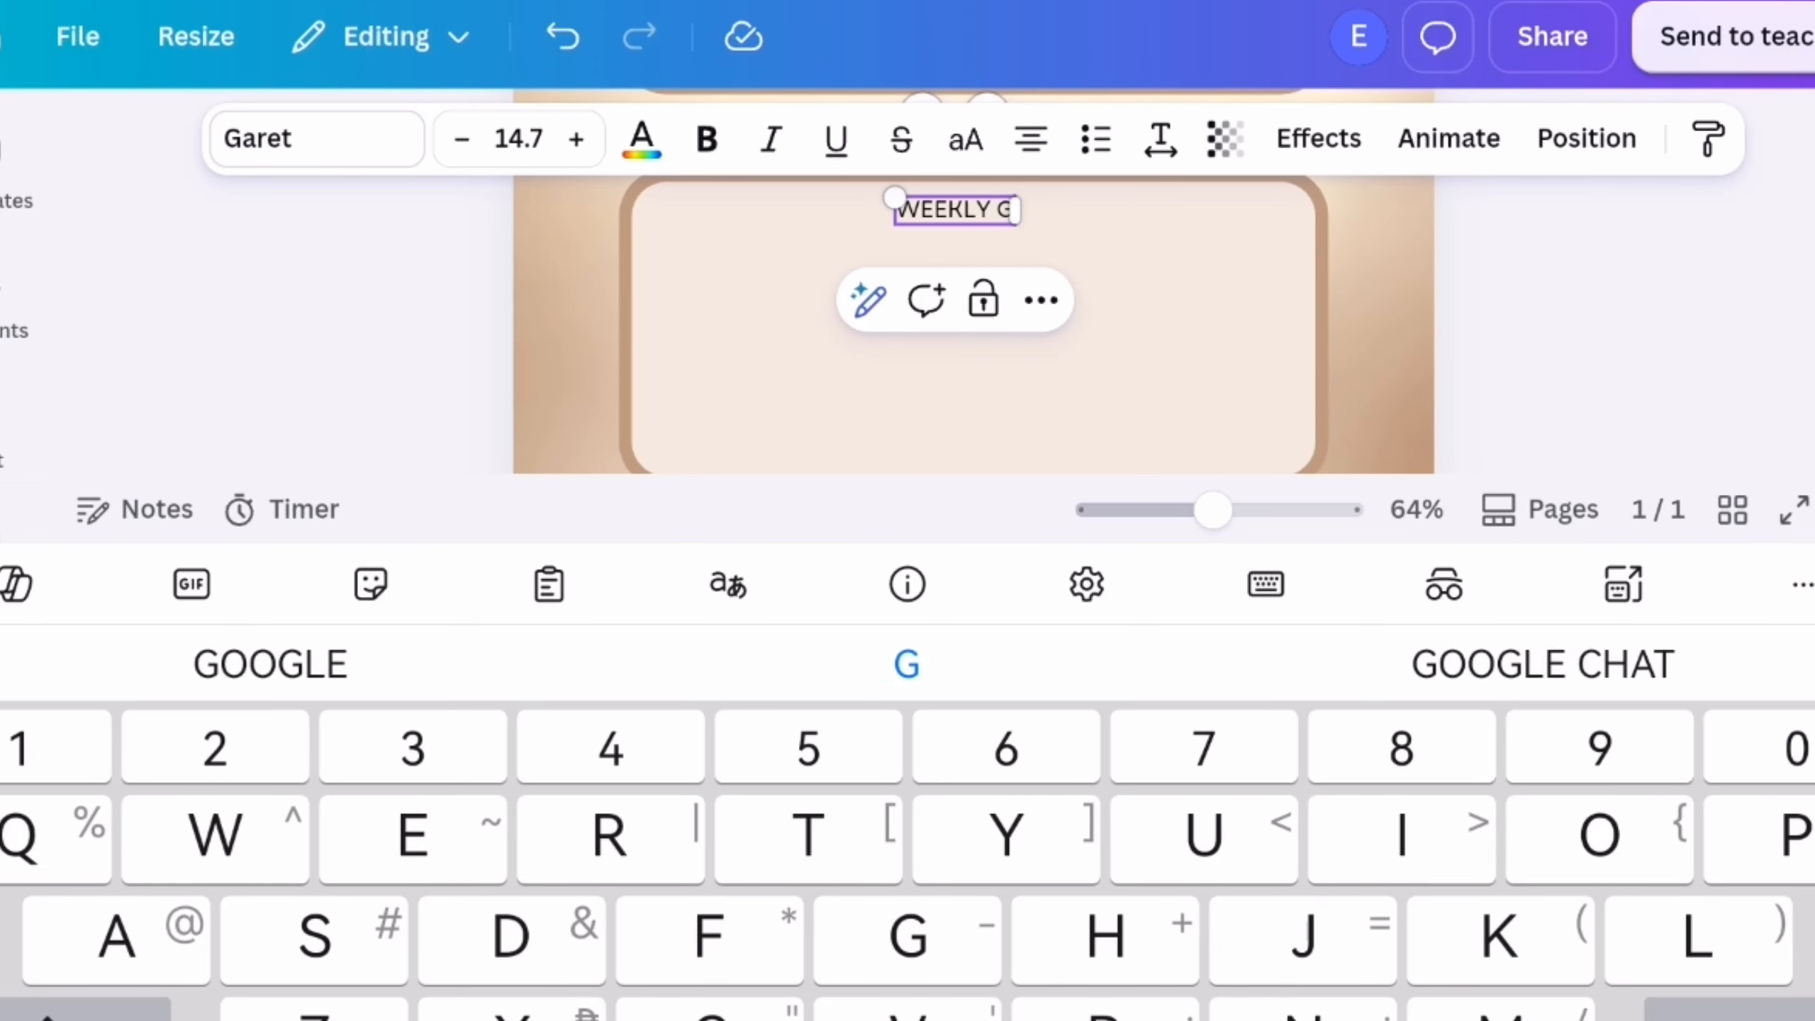
{"action": "left_click", "coordinate": [1379, 322]}
{"action": "left_click", "coordinate": [1000, 644]}
{"action": "left_click", "coordinate": [1021, 644]}
{"action": "left_click", "coordinate": [1379, 321]}
{"action": "left_click", "coordinate": [958, 644]}
Enlarge the "WEEKLY GOALS" heading, make it bold and centre it at the top of the second frame
{"action": "left_click_drag", "start_coordinate": [864, 632], "coordinate": [836, 627]}
{"action": "left_click", "coordinate": [992, 644]}
{"action": "left_click", "coordinate": [992, 256]}
{"action": "left_click", "coordinate": [1008, 255]}
{"action": "left_click", "coordinate": [707, 139]}
{"action": "left_click", "coordinate": [1379, 322]}
{"action": "left_click_drag", "start_coordinate": [984, 663], "coordinate": [1008, 660]}
{"action": "left_click", "coordinate": [941, 749]}
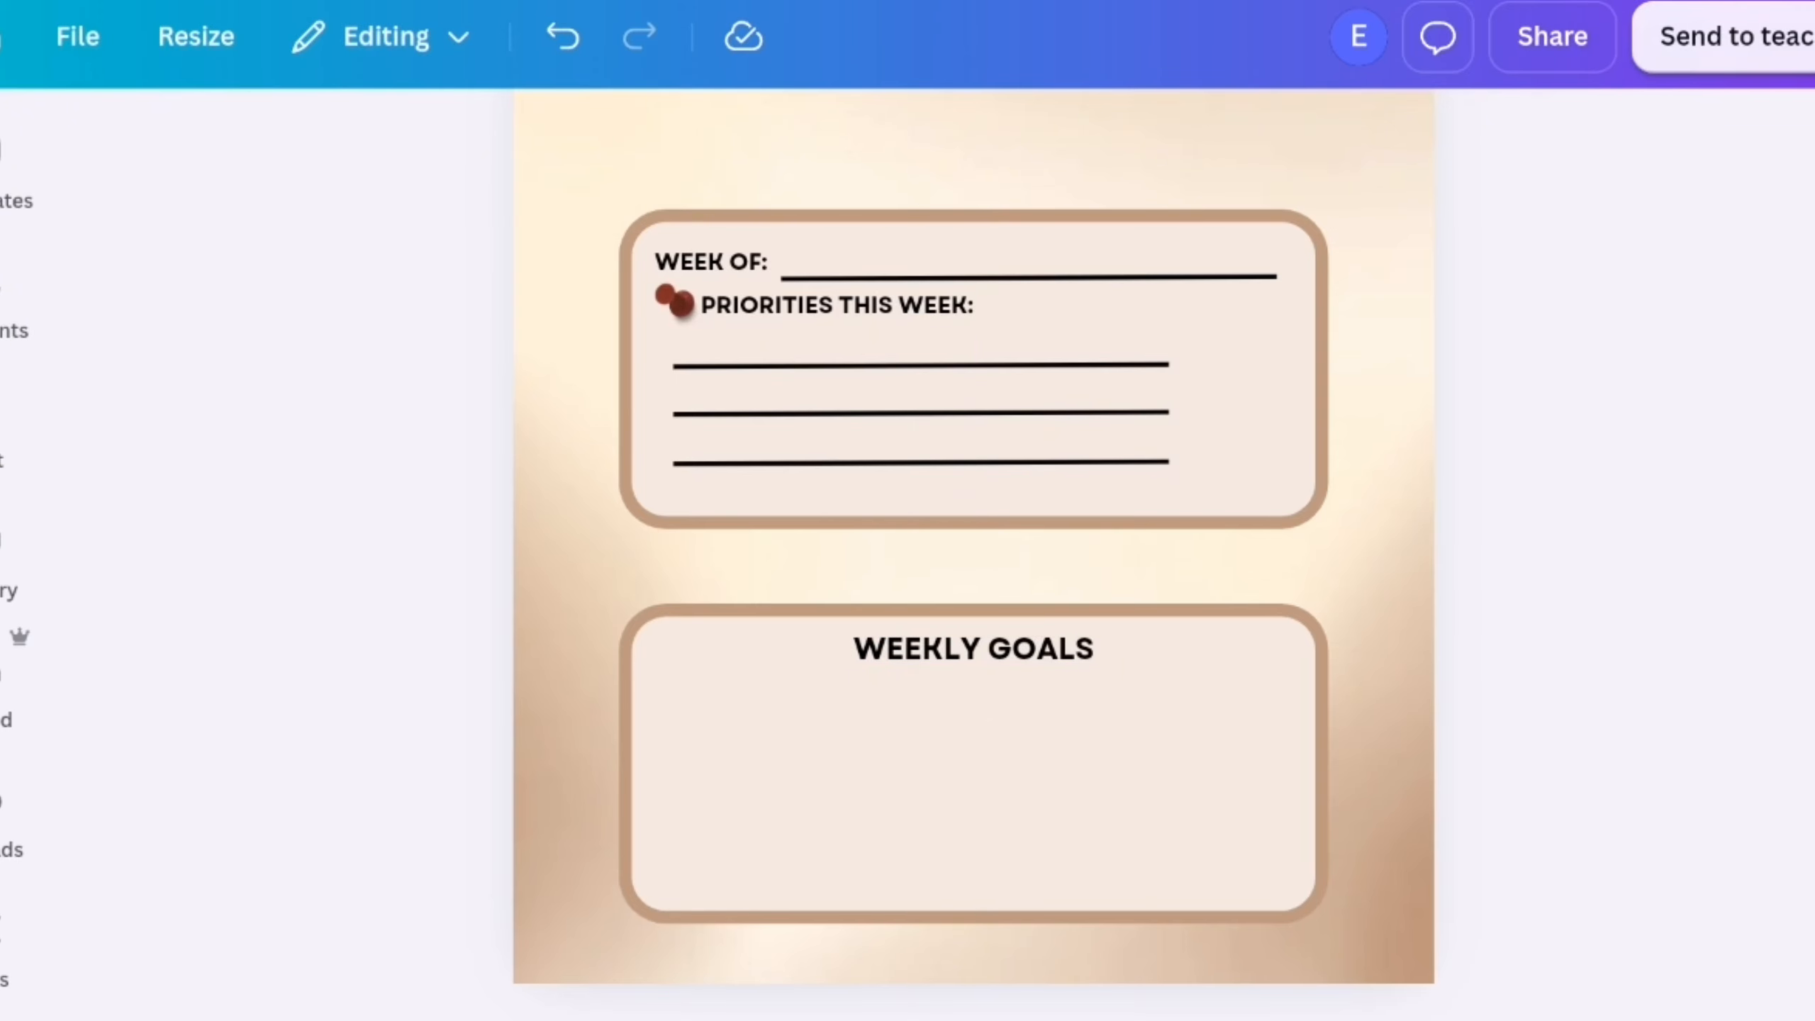
Place a horizontal line about 12.2 long under the "WEEKLY GOALS" heading and duplicate it downward into four evenly spaced writing lines
{"action": "left_click_drag", "start_coordinate": [1047, 380], "coordinate": [1047, 399]}
{"action": "left_click_drag", "start_coordinate": [1237, 709], "coordinate": [1277, 711]}
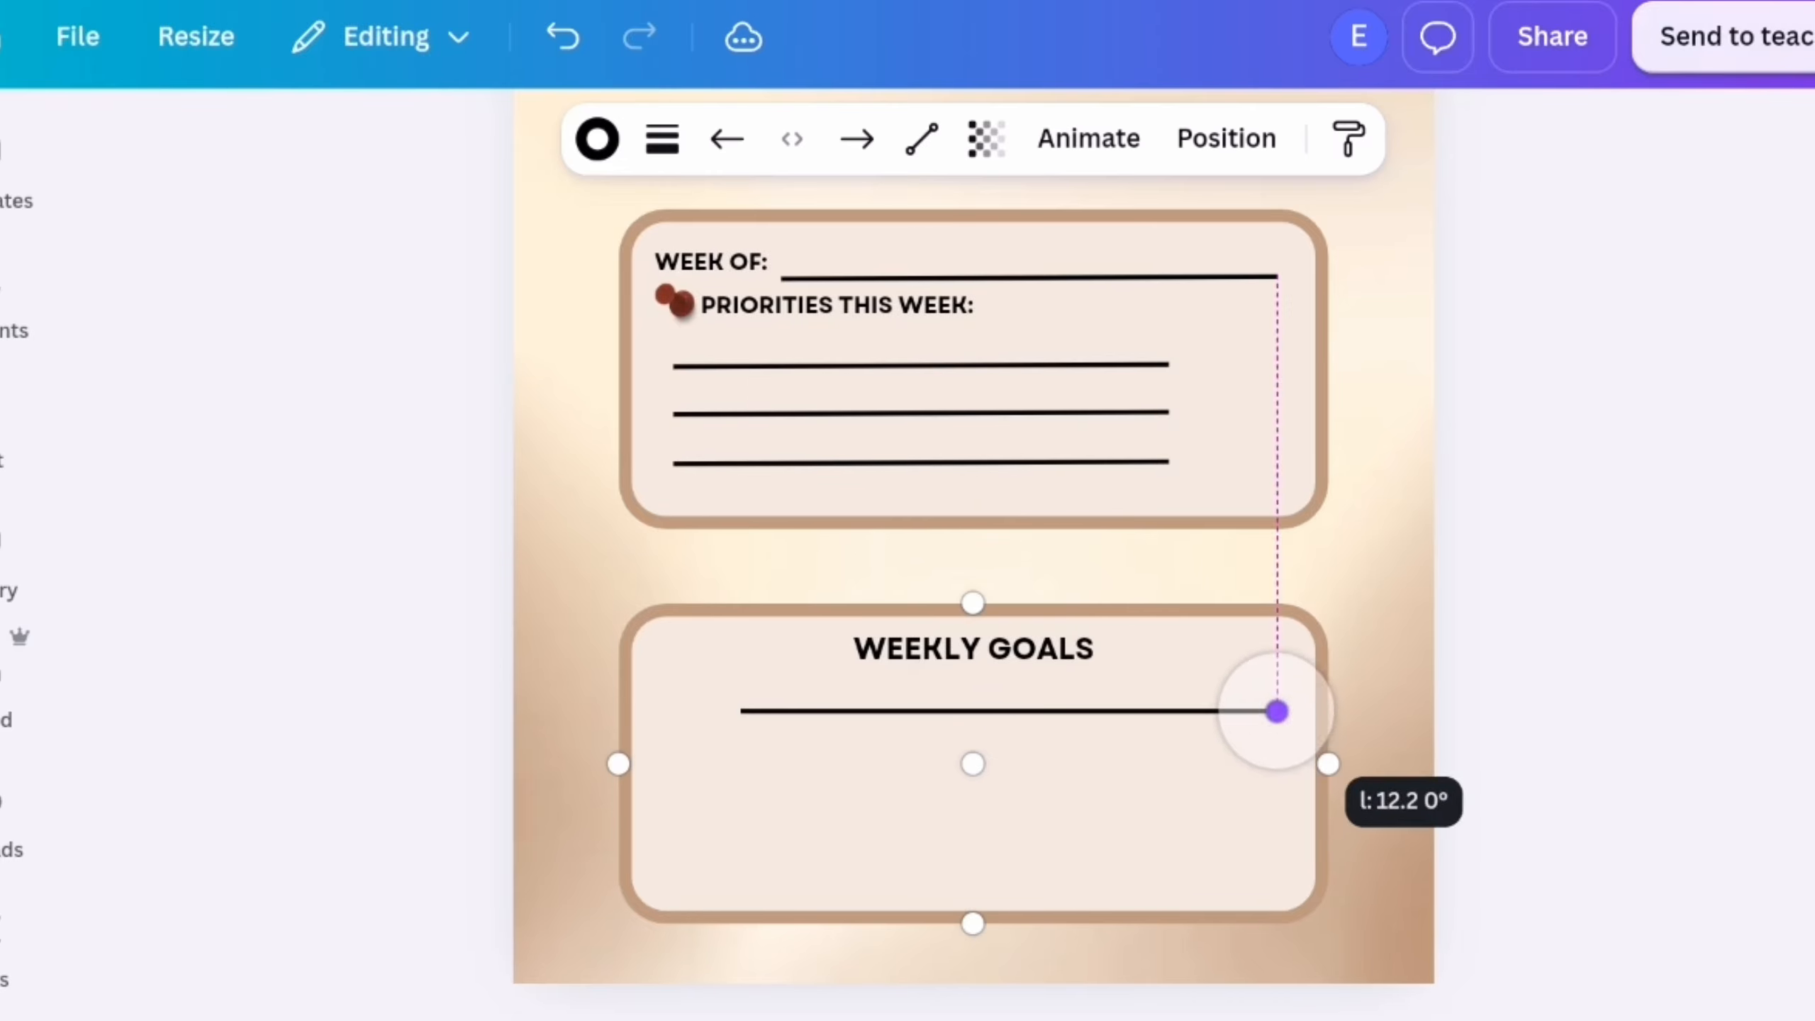
{"action": "left_click", "coordinate": [1008, 632]}
{"action": "left_click_drag", "start_coordinate": [1078, 750], "coordinate": [1058, 784]}
{"action": "left_click", "coordinate": [1007, 689]}
{"action": "left_click", "coordinate": [1006, 688]}
{"action": "left_click", "coordinate": [1603, 557]}
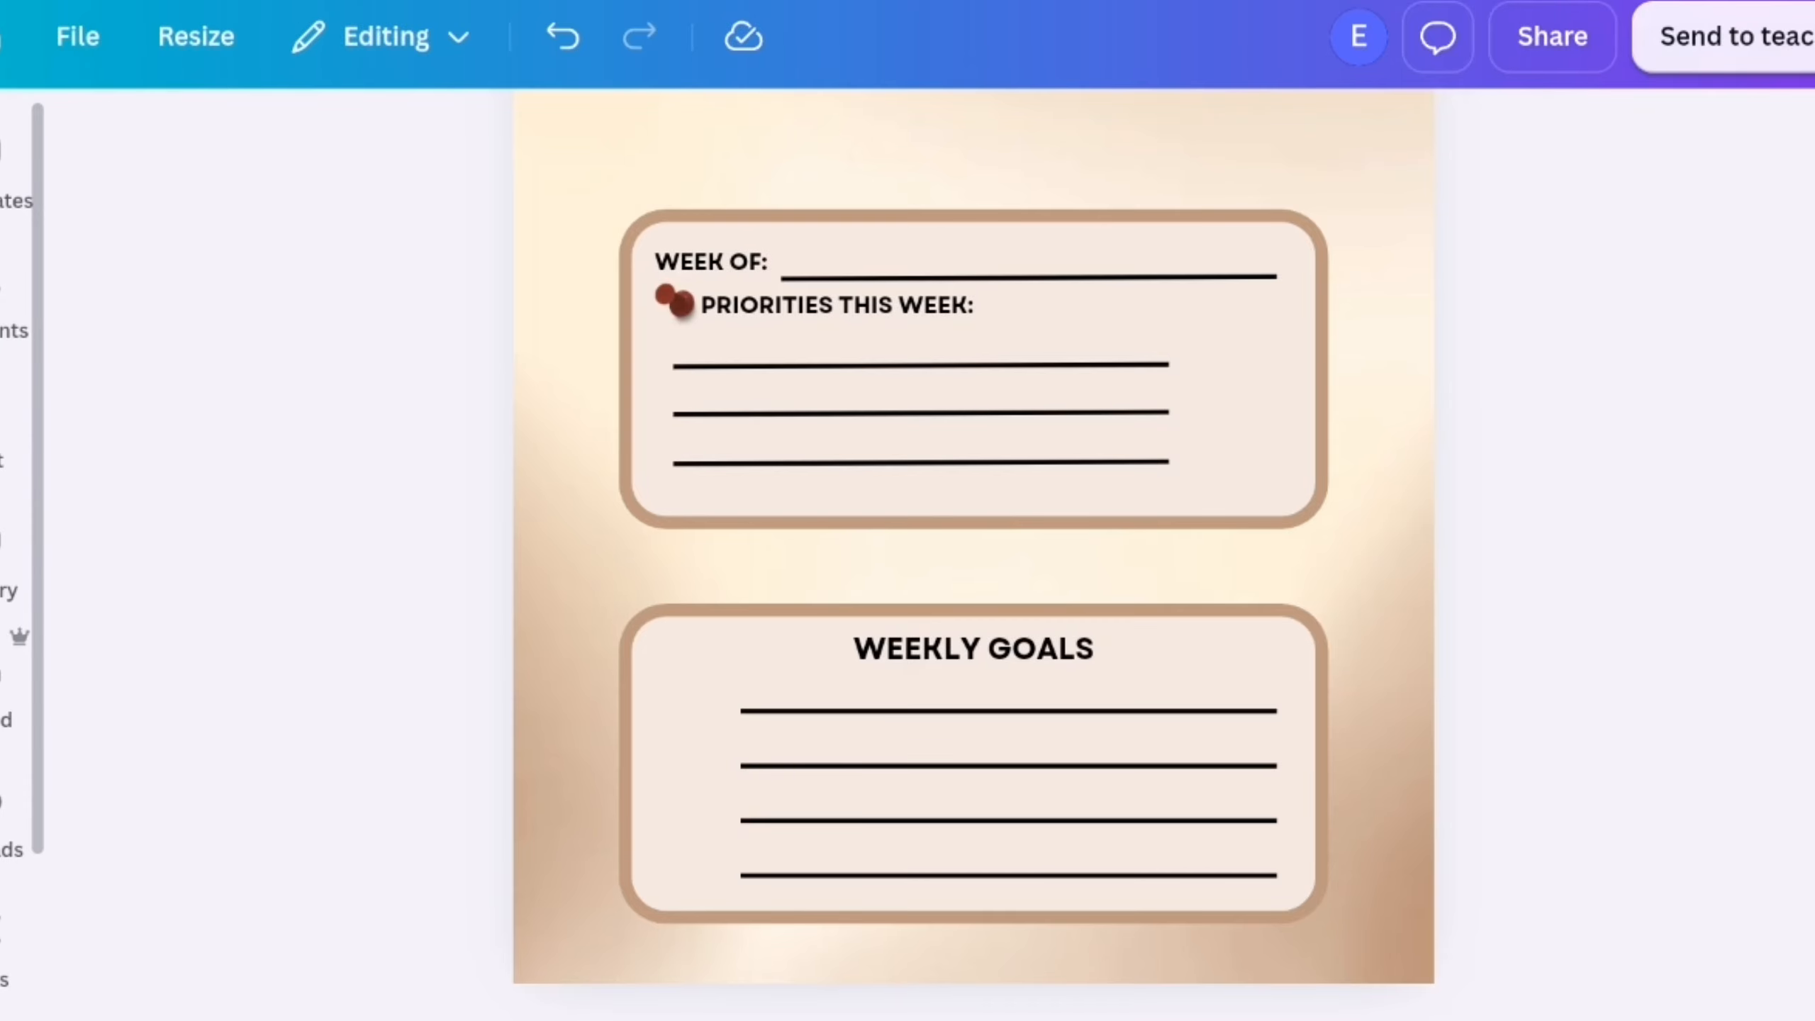
Search the elements for "target" and look through the graphics
{"action": "left_click", "coordinate": [4, 300]}
{"action": "left_click", "coordinate": [611, 168]}
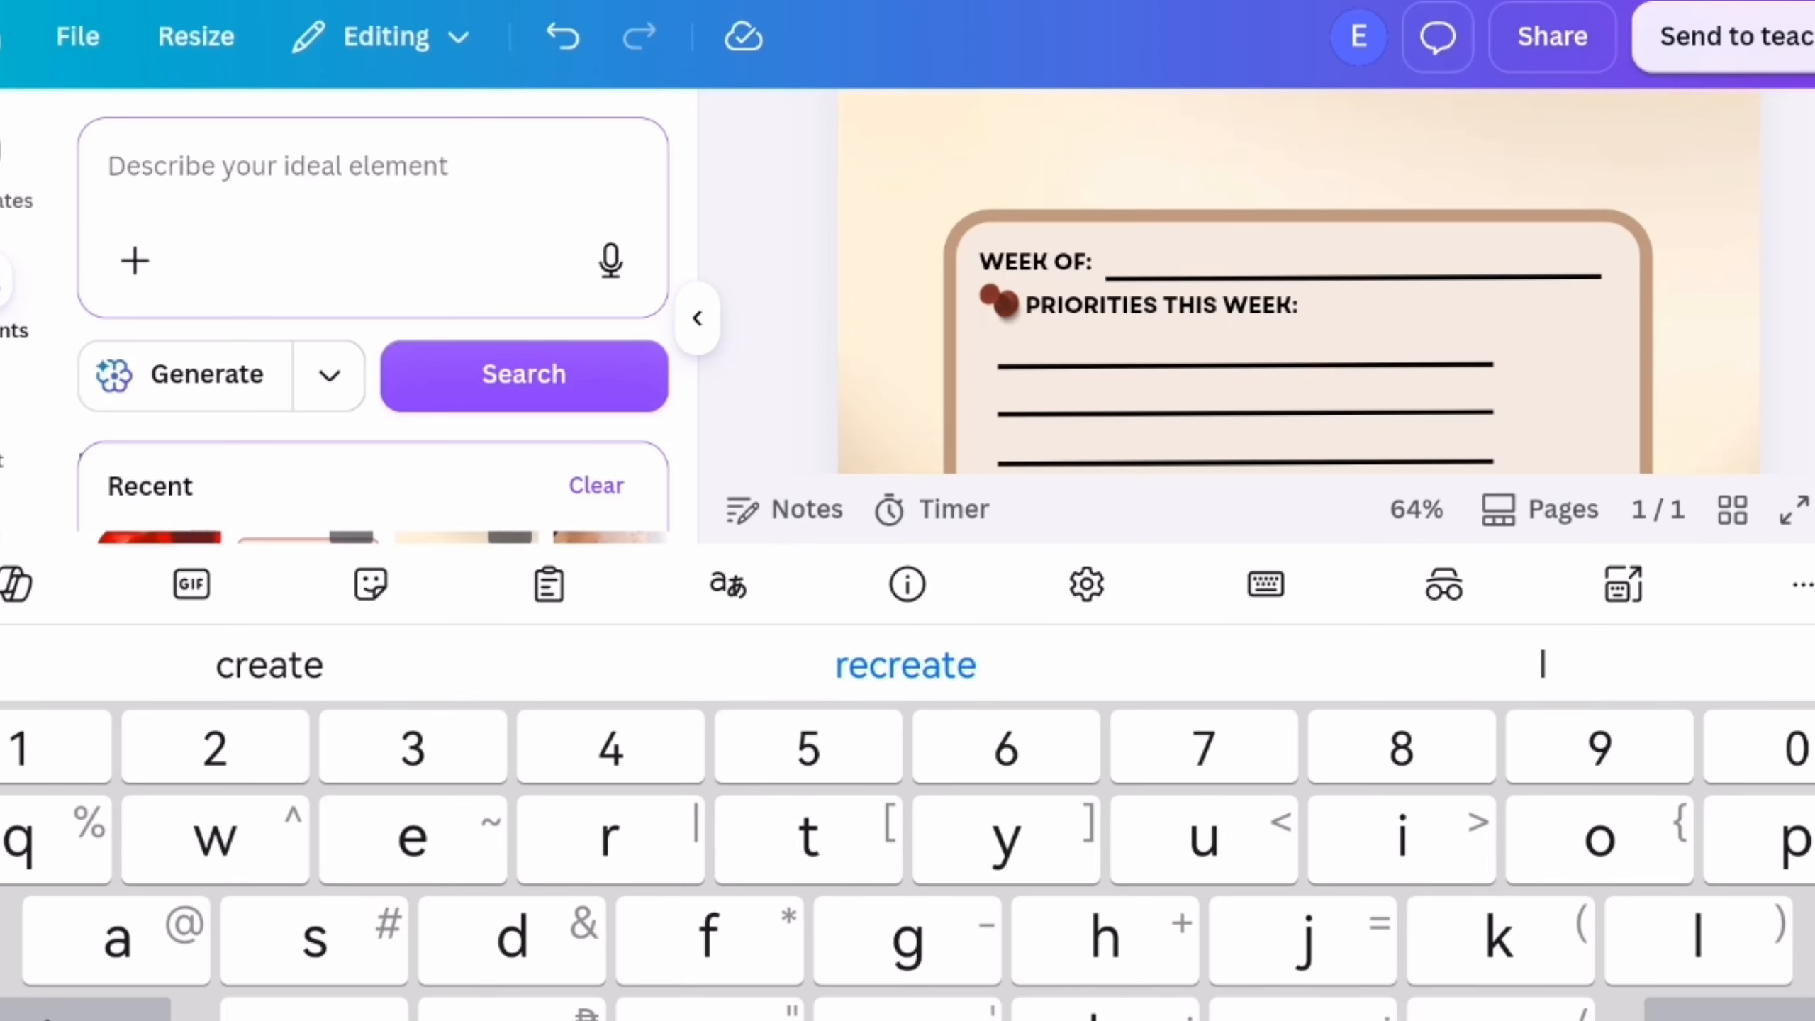
{"action": "type", "text": "target"}
{"action": "key", "text": "Return"}
{"action": "scroll", "coordinate": [441, 699], "scroll_direction": "right", "scroll_amount": 15}
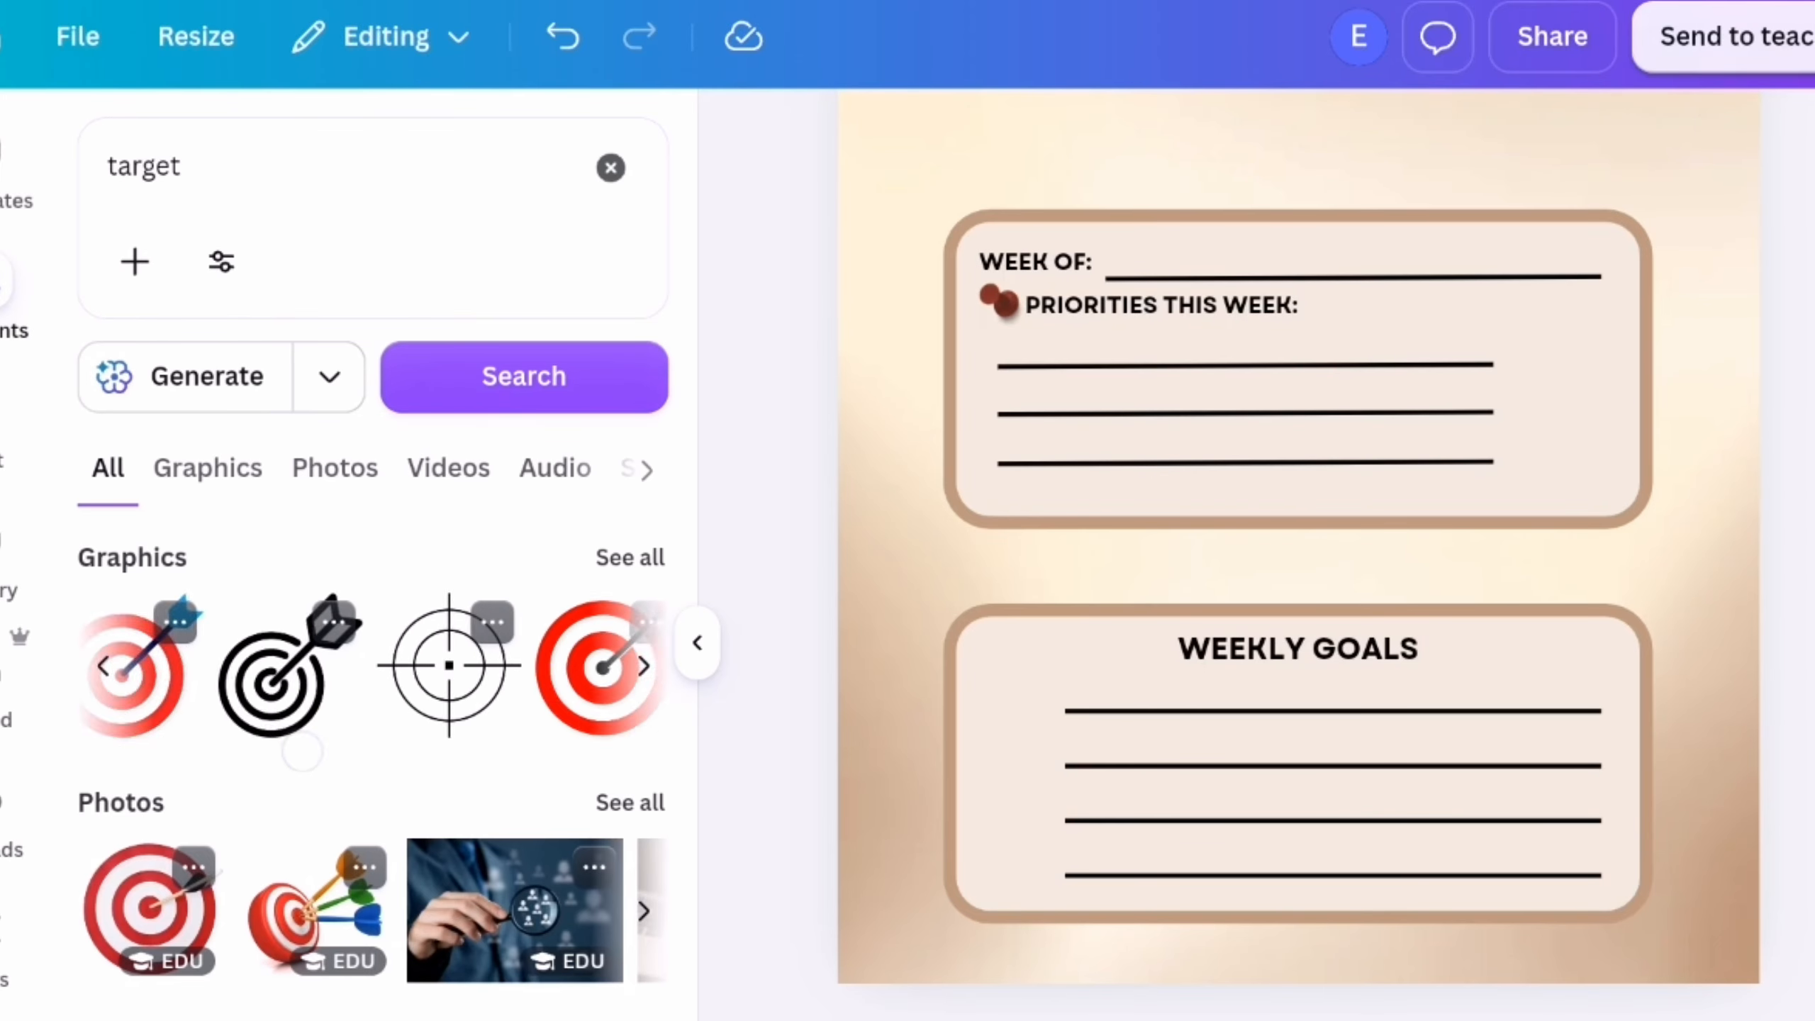
{"action": "scroll", "coordinate": [564, 710], "scroll_direction": "left", "scroll_amount": 8}
{"action": "left_click", "coordinate": [560, 676]}
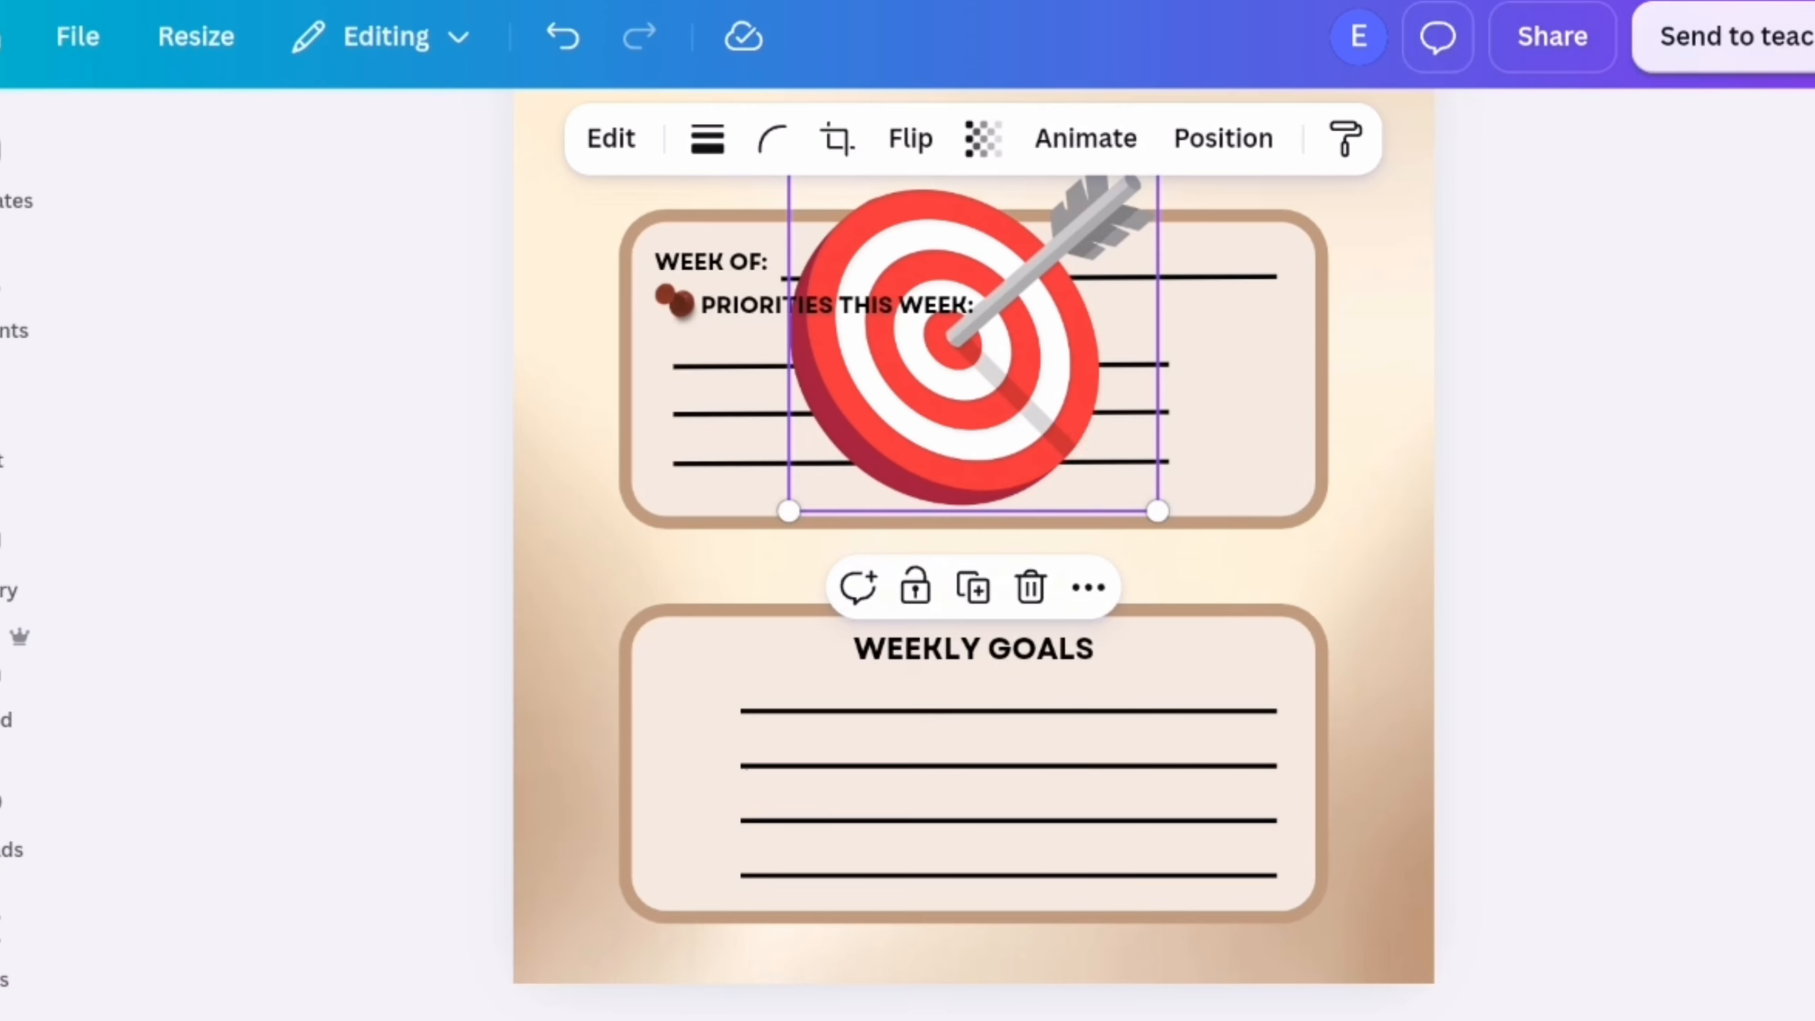
{"action": "left_click_drag", "start_coordinate": [1067, 437], "coordinate": [1007, 729]}
{"action": "left_click_drag", "start_coordinate": [1098, 802], "coordinate": [825, 531]}
{"action": "left_click_drag", "start_coordinate": [778, 483], "coordinate": [757, 592]}
{"action": "left_click", "coordinate": [814, 467]}
Add the black target-with-arrow graphic to the page and recolour it dark red
{"action": "left_click", "coordinate": [9, 300]}
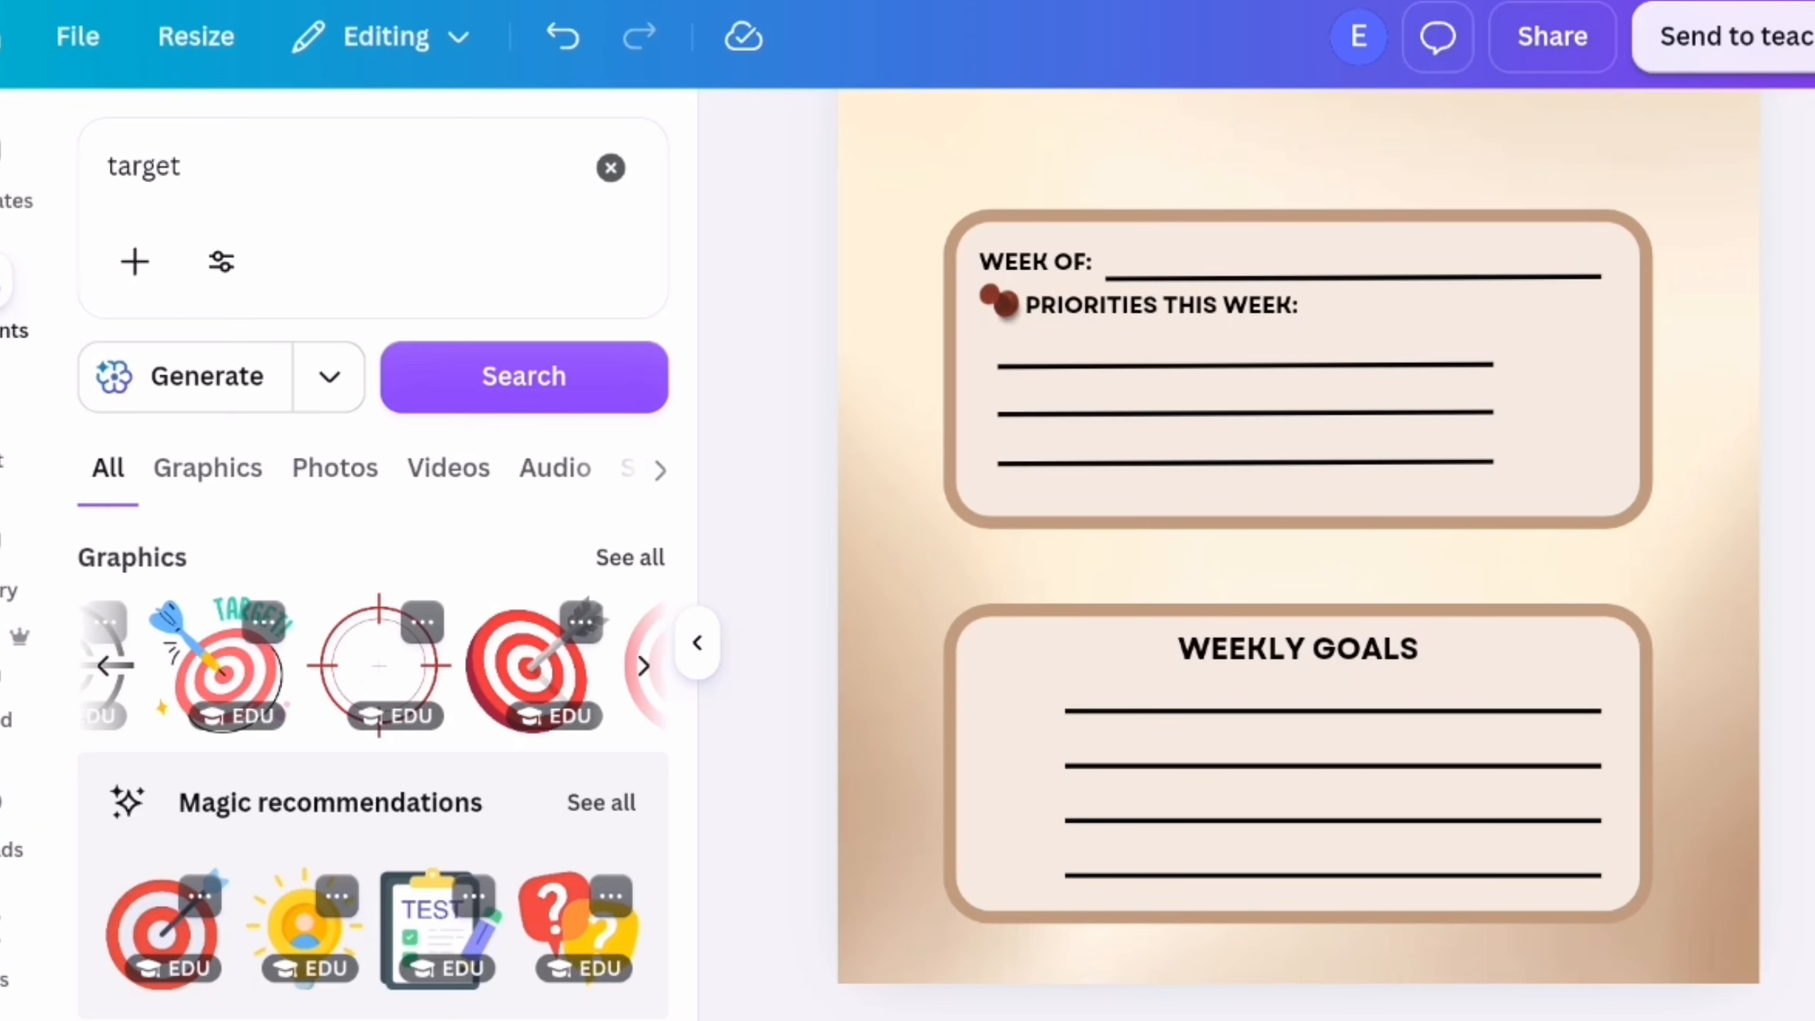
{"action": "scroll", "coordinate": [527, 686], "scroll_direction": "left", "scroll_amount": 5}
{"action": "left_click", "coordinate": [443, 659]}
{"action": "left_click", "coordinate": [698, 643]}
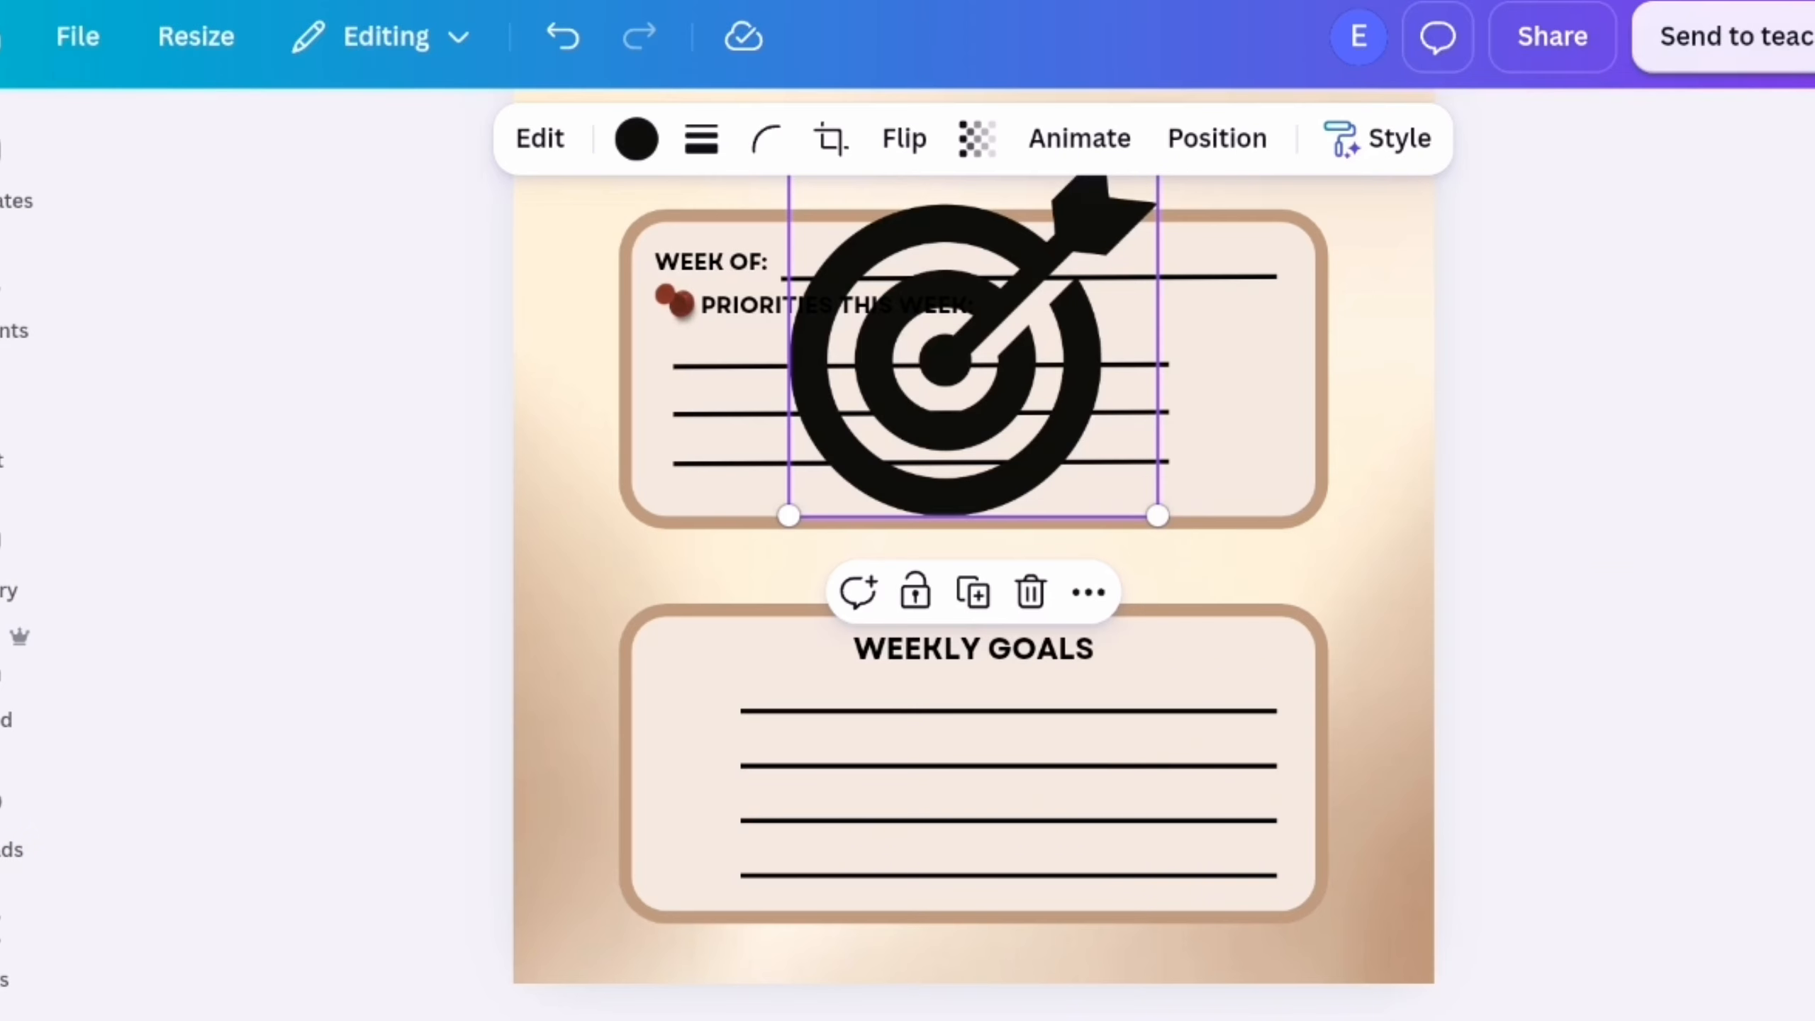
{"action": "left_click", "coordinate": [635, 139]}
{"action": "scroll", "coordinate": [400, 679], "scroll_direction": "down", "scroll_amount": 2}
{"action": "left_click", "coordinate": [546, 712]}
{"action": "left_click", "coordinate": [459, 815]}
{"action": "left_click", "coordinate": [644, 240]}
Shrink the target graphic to icon size and place it just left of the "WEEKLY GOALS" heading
{"action": "left_click_drag", "start_coordinate": [946, 365], "coordinate": [898, 584]}
{"action": "left_click_drag", "start_coordinate": [1108, 735], "coordinate": [712, 650]}
{"action": "left_click_drag", "start_coordinate": [761, 697], "coordinate": [729, 665]}
{"action": "left_click", "coordinate": [443, 722]}
{"action": "scroll", "coordinate": [443, 722], "scroll_direction": "up", "scroll_amount": 5}
{"action": "left_click", "coordinate": [463, 561]}
{"action": "left_click_drag", "start_coordinate": [463, 562], "coordinate": [657, 588]}
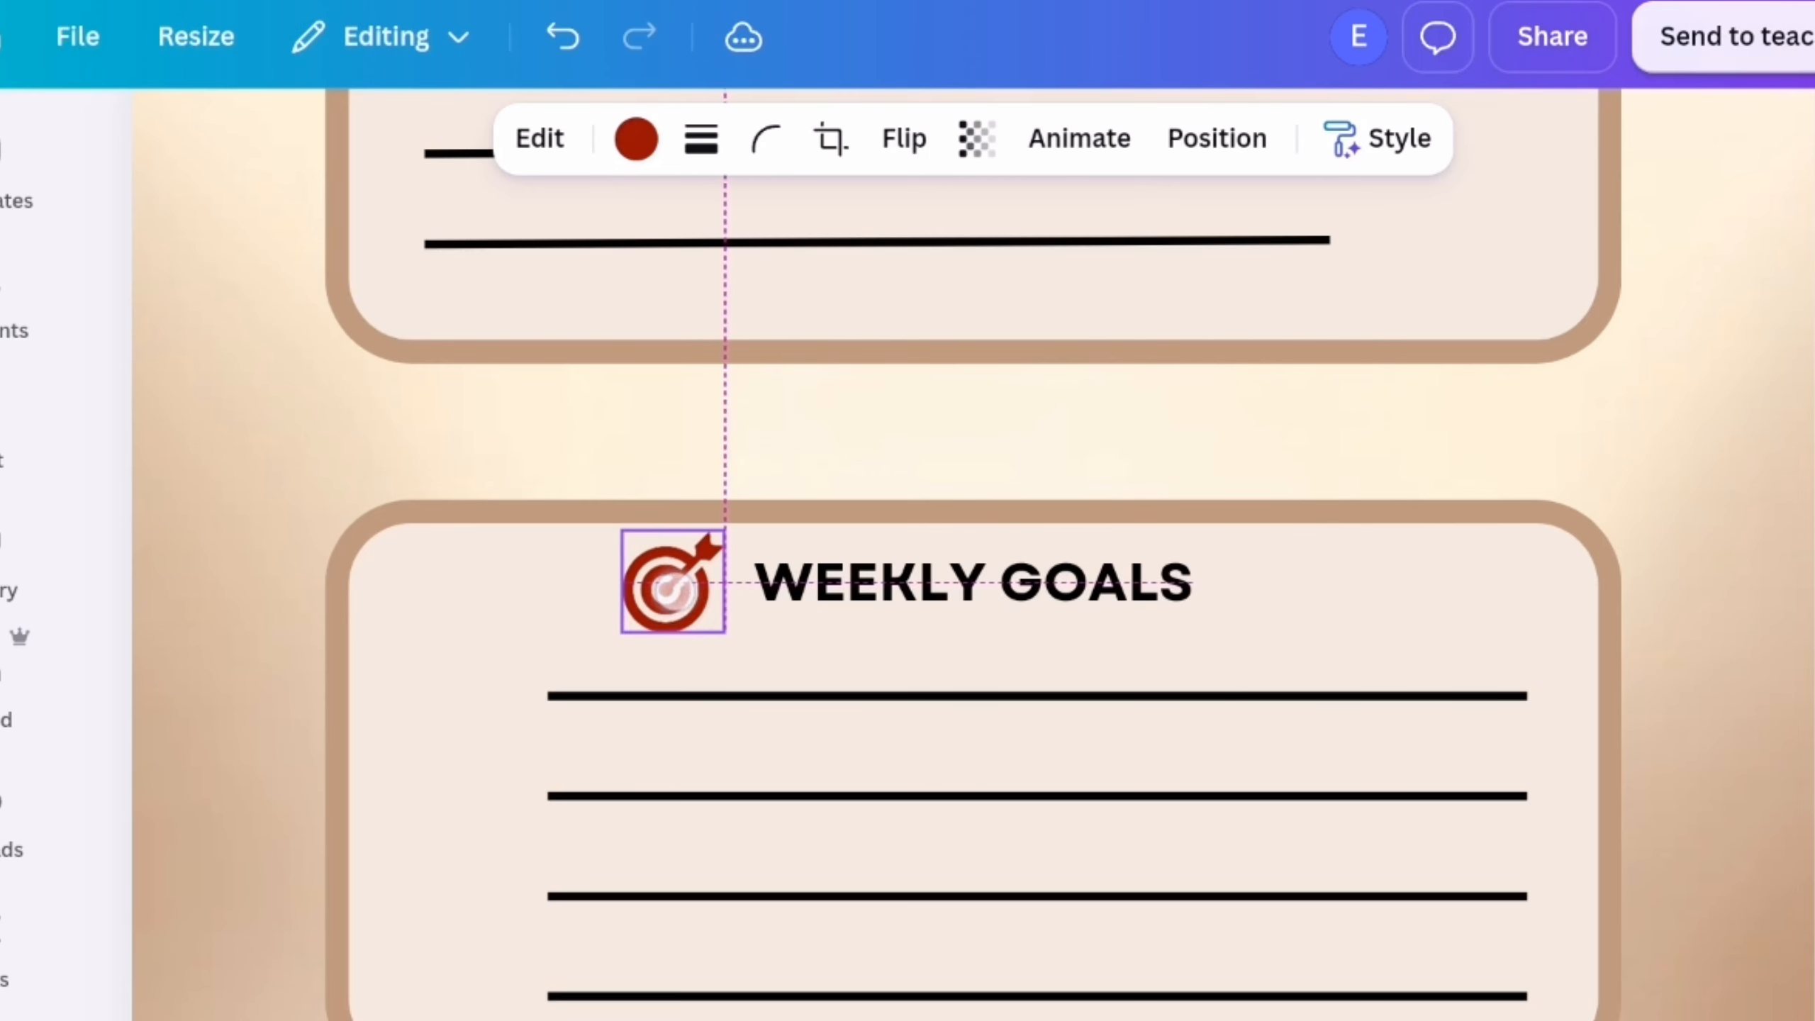
{"action": "scroll", "coordinate": [973, 572], "scroll_direction": "up", "scroll_amount": 3}
{"action": "scroll", "coordinate": [974, 572], "scroll_direction": "down", "scroll_amount": 5}
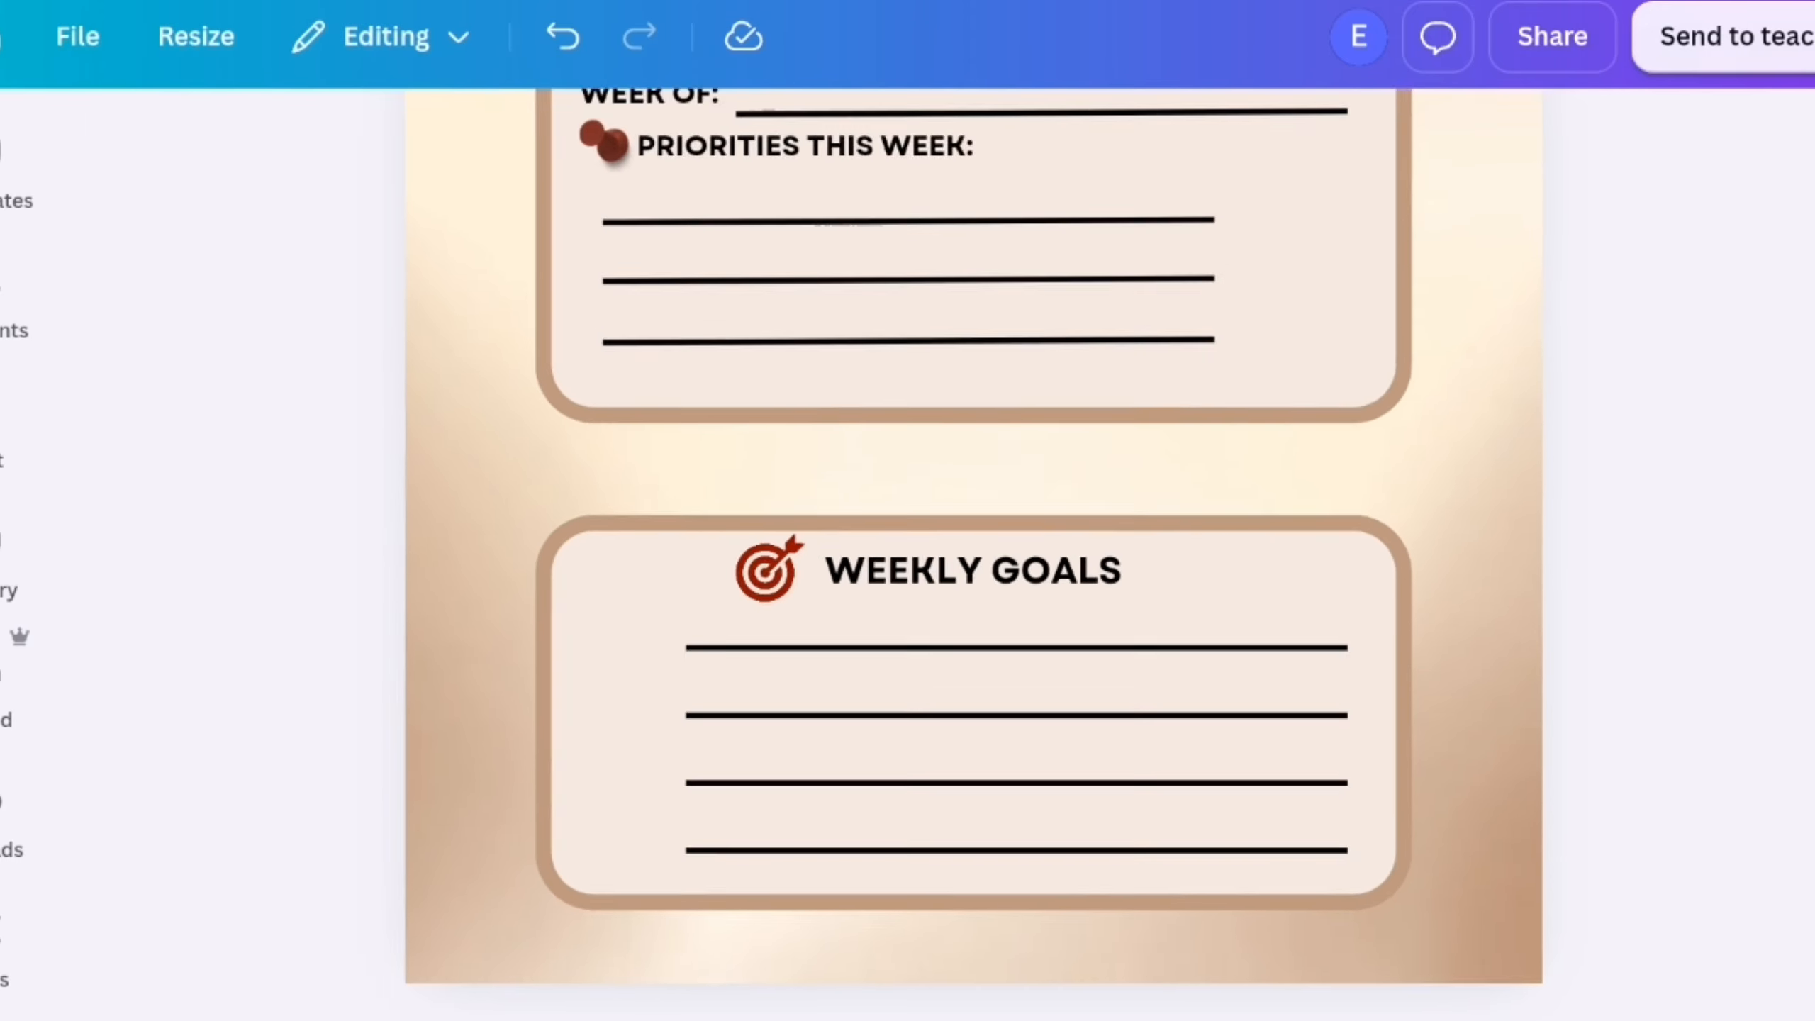
Move the target icon into the upper-left corner of the weekly goals frame, above and left of the writing lines
{"action": "left_click", "coordinate": [804, 640]}
{"action": "mouse_move", "coordinate": [777, 671]}
{"action": "left_mouse_down"}
{"action": "mouse_move", "coordinate": [740, 707]}
{"action": "mouse_move", "coordinate": [772, 675]}
{"action": "left_mouse_up"}
{"action": "scroll", "coordinate": [1049, 542], "scroll_direction": "up", "scroll_amount": 5}
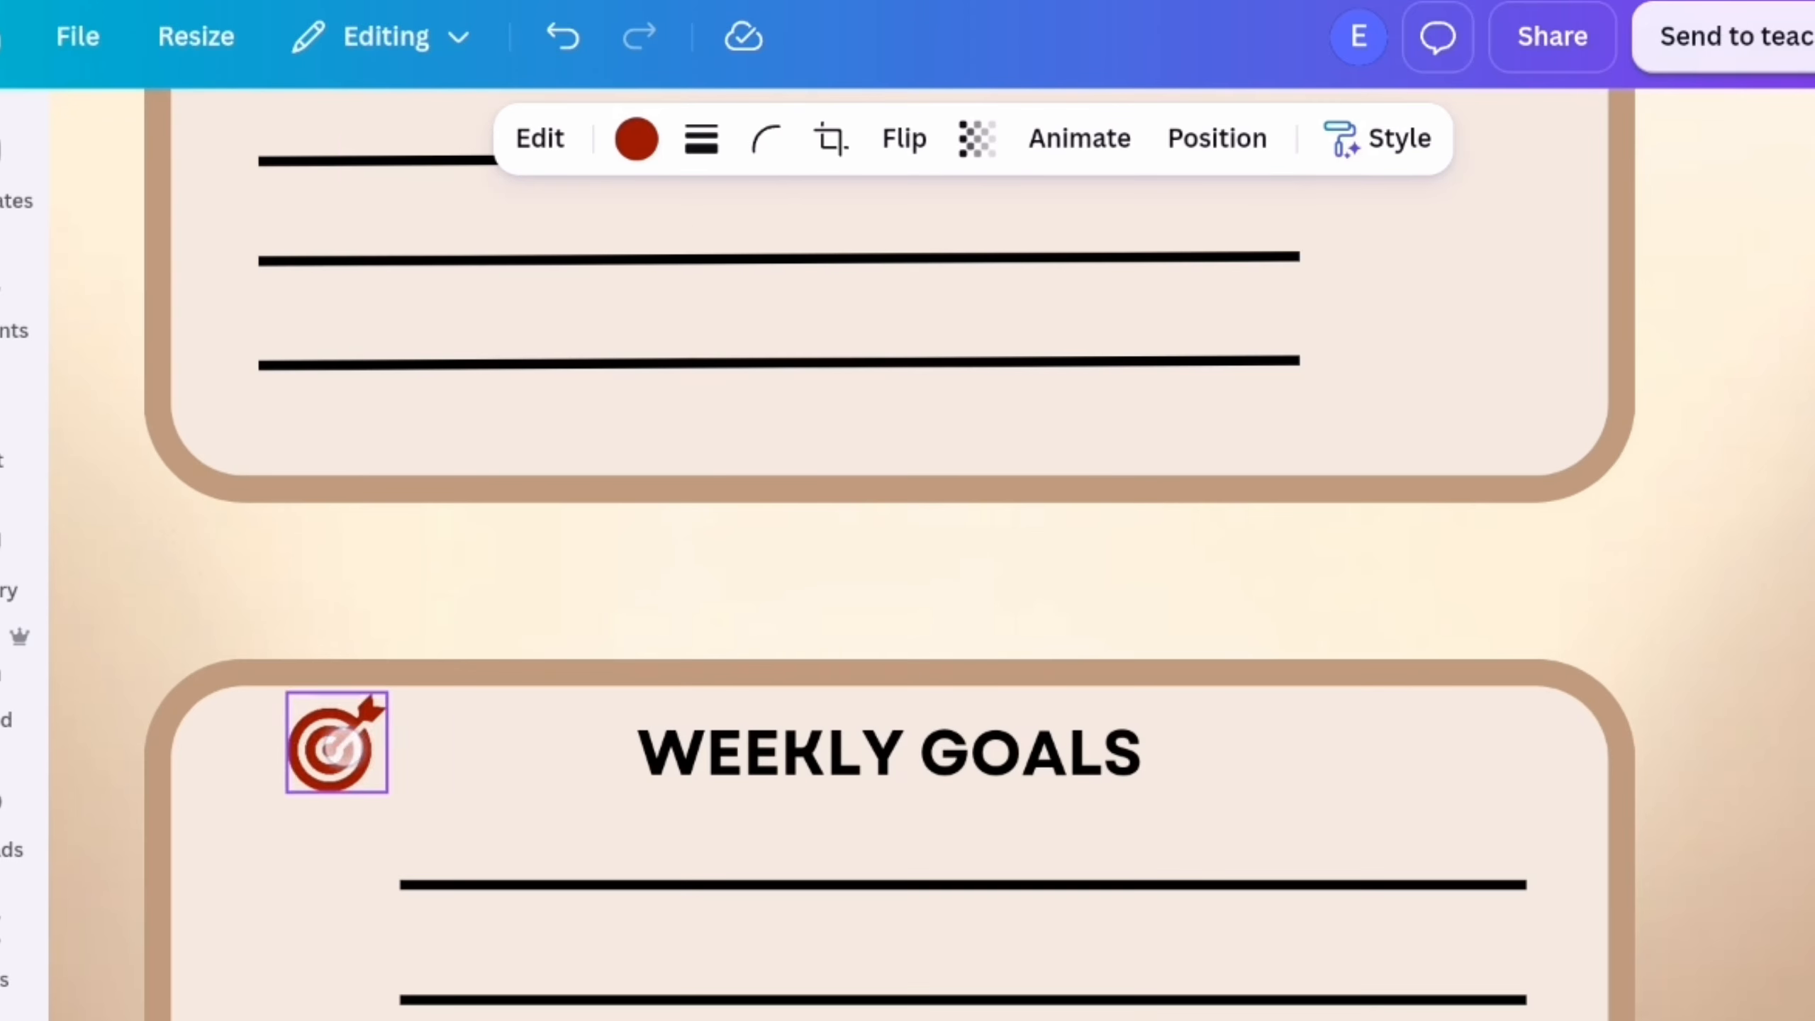
{"action": "left_click_drag", "start_coordinate": [338, 803], "coordinate": [356, 823]}
{"action": "right_click", "coordinate": [307, 761]}
{"action": "left_click", "coordinate": [417, 198]}
{"action": "scroll", "coordinate": [417, 429], "scroll_direction": "up", "scroll_amount": 10}
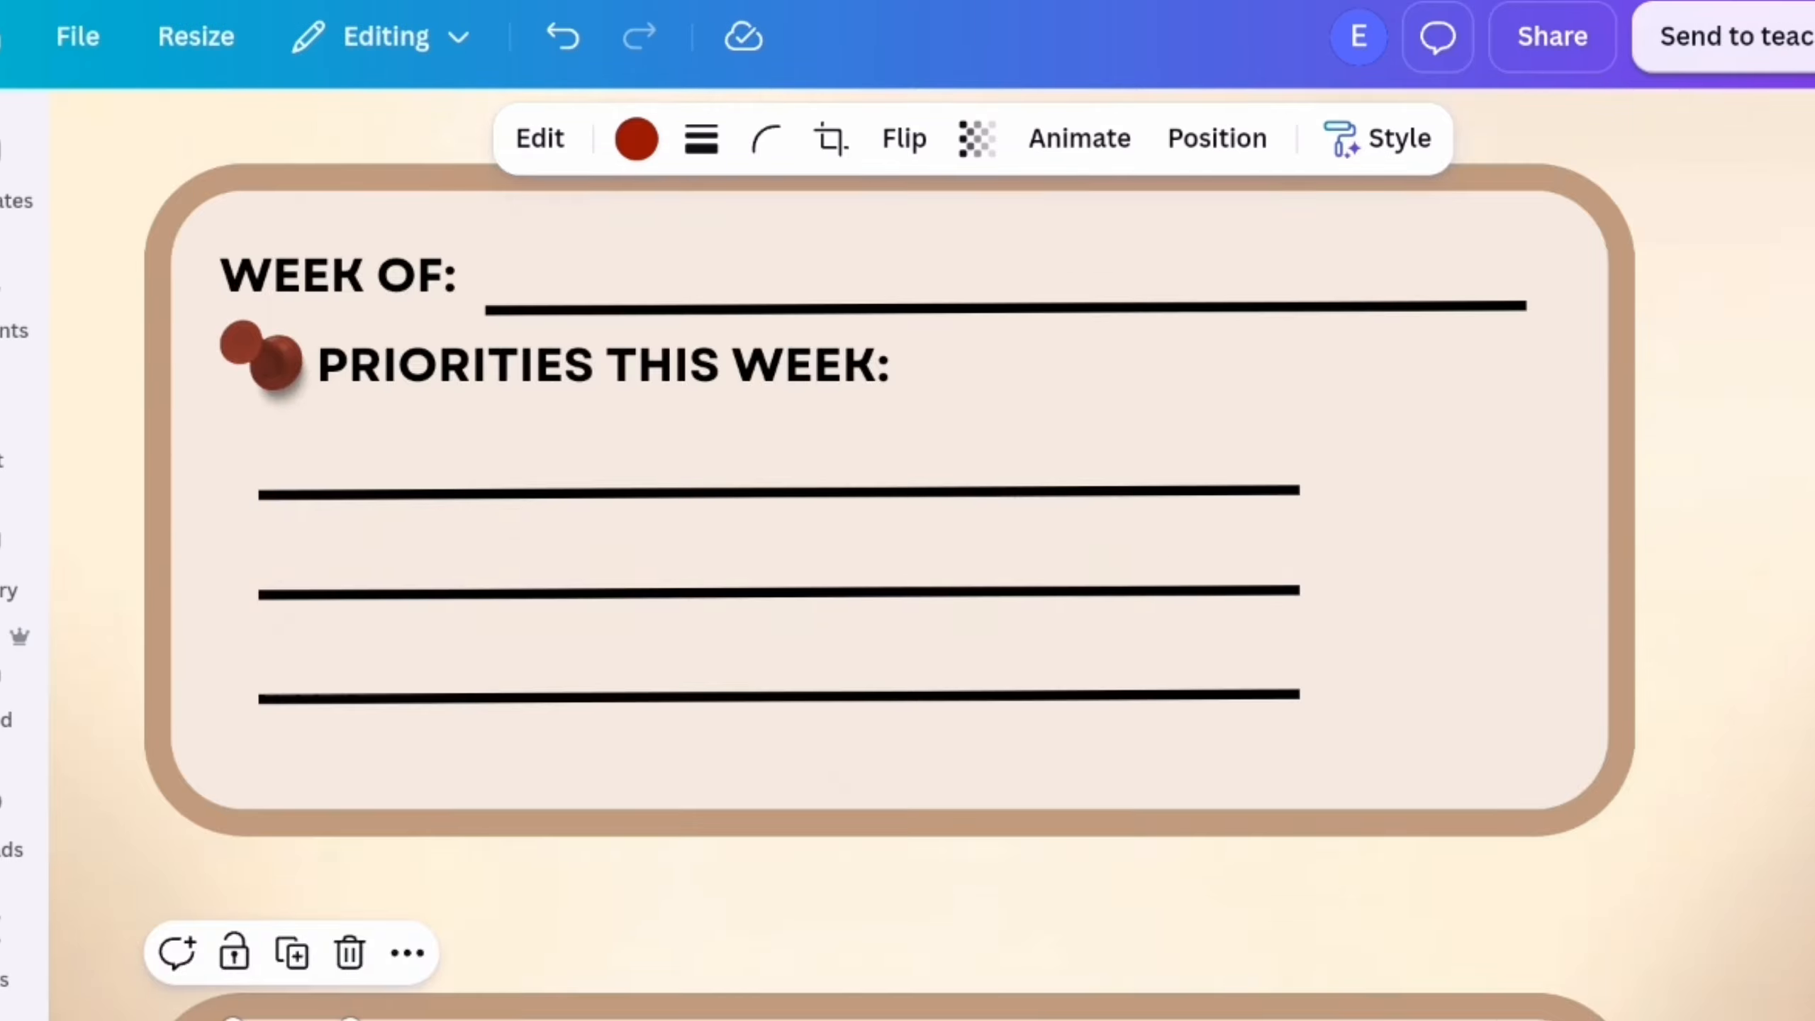
{"action": "left_click", "coordinate": [1729, 137]}
{"action": "scroll", "coordinate": [1172, 636], "scroll_direction": "down", "scroll_amount": 5}
{"action": "scroll", "coordinate": [1191, 480], "scroll_direction": "down", "scroll_amount": 5}
{"action": "left_click", "coordinate": [830, 150]}
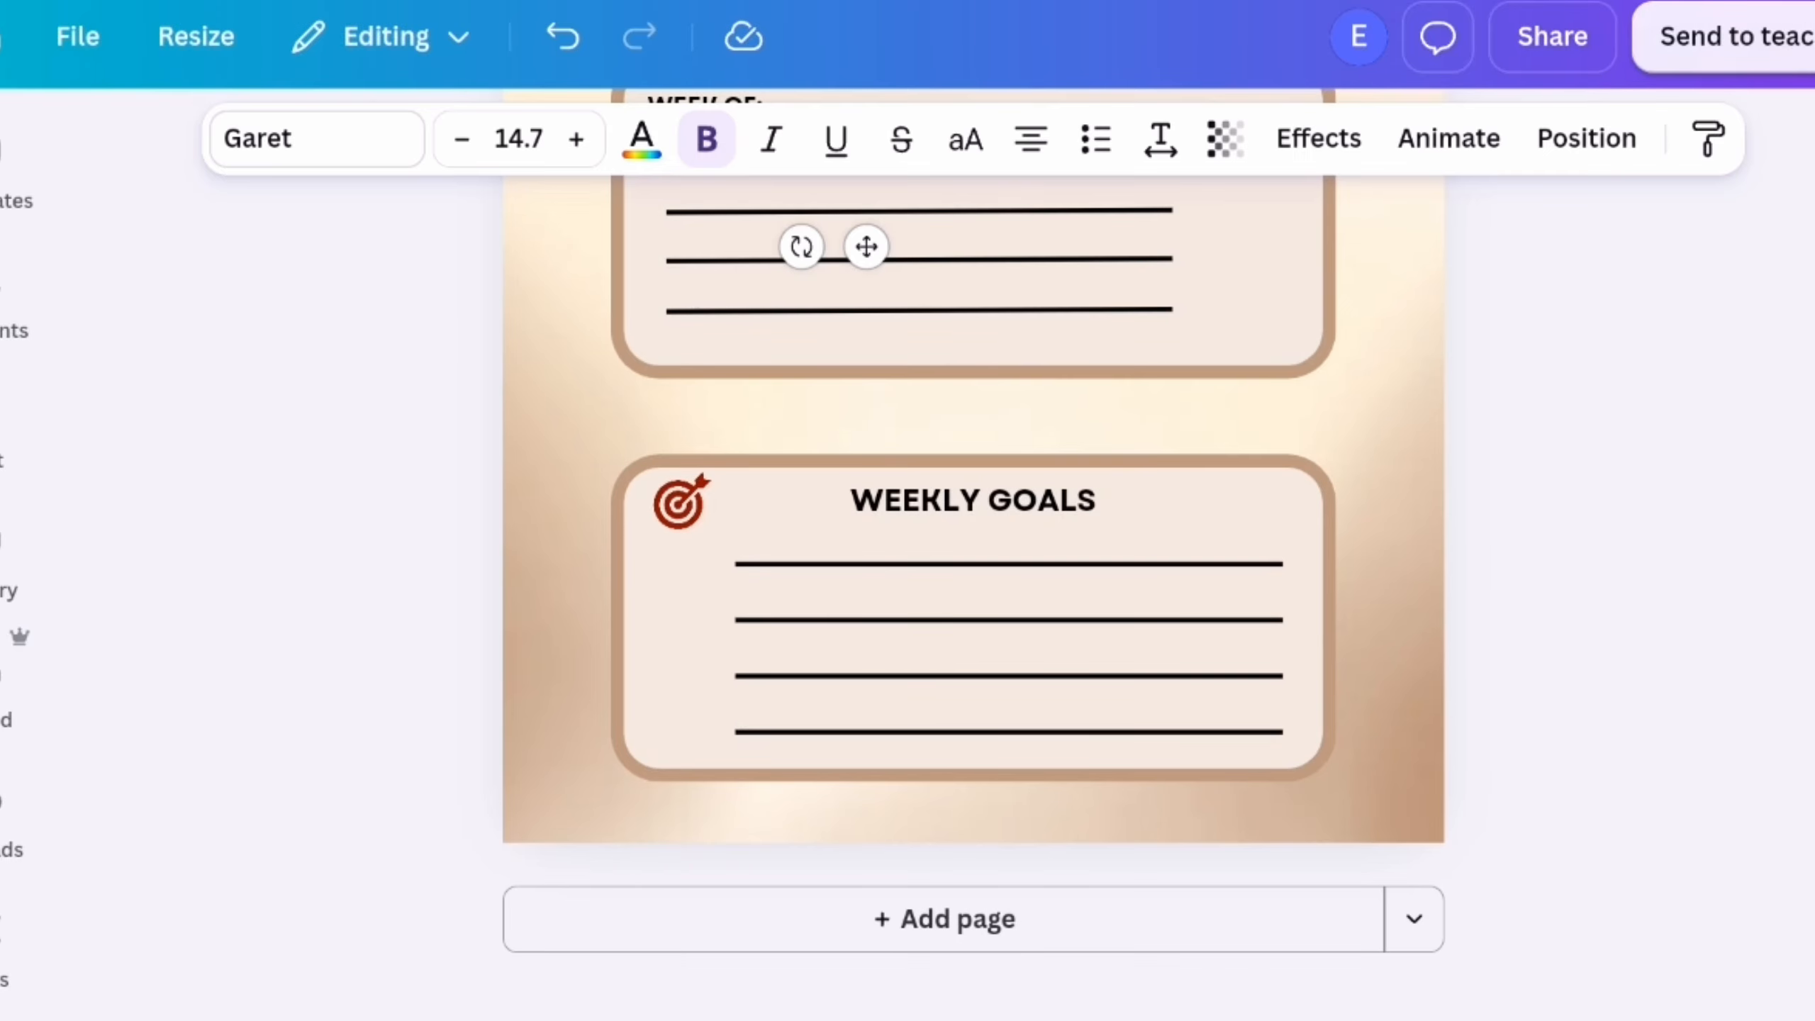
{"action": "left_click", "coordinate": [1572, 428]}
{"action": "scroll", "coordinate": [1572, 428], "scroll_direction": "up", "scroll_amount": 1}
{"action": "scroll", "coordinate": [1572, 427], "scroll_direction": "up", "scroll_amount": 1}
{"action": "left_click", "coordinate": [834, 287]}
{"action": "left_click", "coordinate": [863, 385]}
{"action": "left_click_drag", "start_coordinate": [854, 309], "coordinate": [946, 557]}
{"action": "double_click", "coordinate": [946, 557]}
{"action": "left_click", "coordinate": [1096, 138]}
{"action": "key", "text": "BackSpace"}
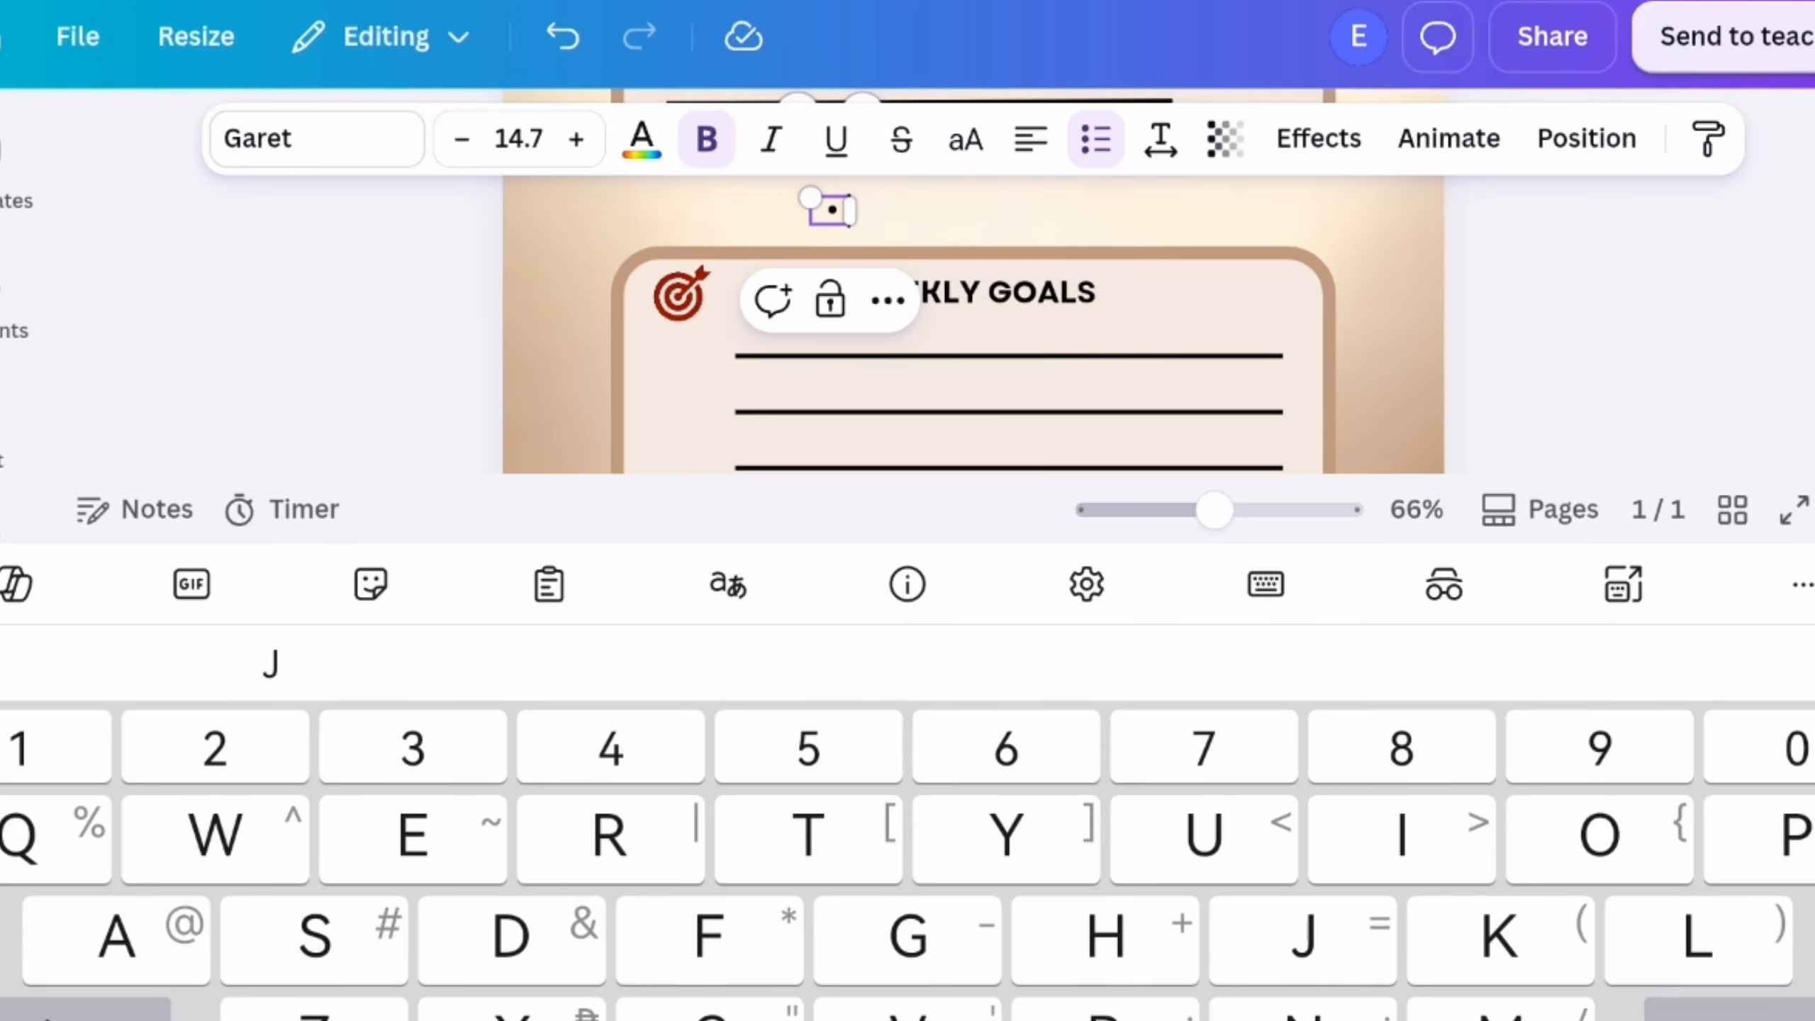
{"action": "left_click", "coordinate": [1608, 322]}
Search the elements for "empty square" and add the thin black outlined square to the page
{"action": "left_click", "coordinate": [7, 300]}
{"action": "left_click", "coordinate": [611, 167]}
{"action": "type", "text": "empty square"}
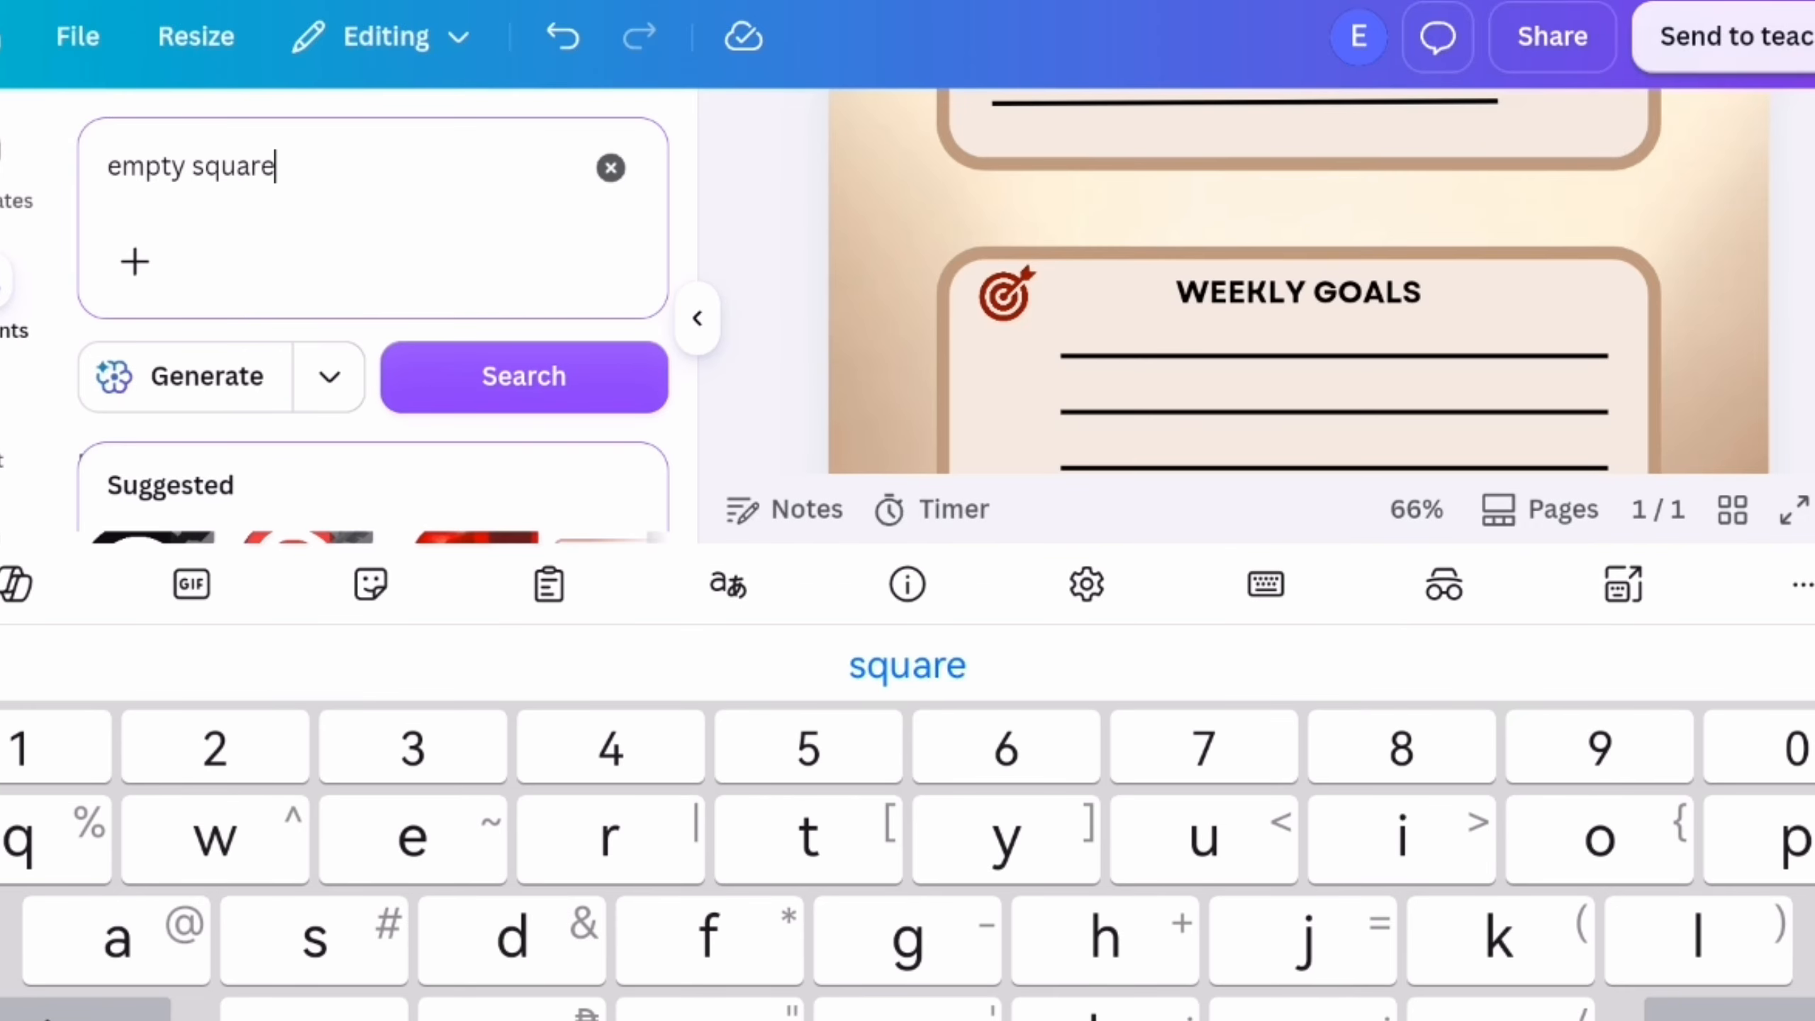
{"action": "key", "text": "Return"}
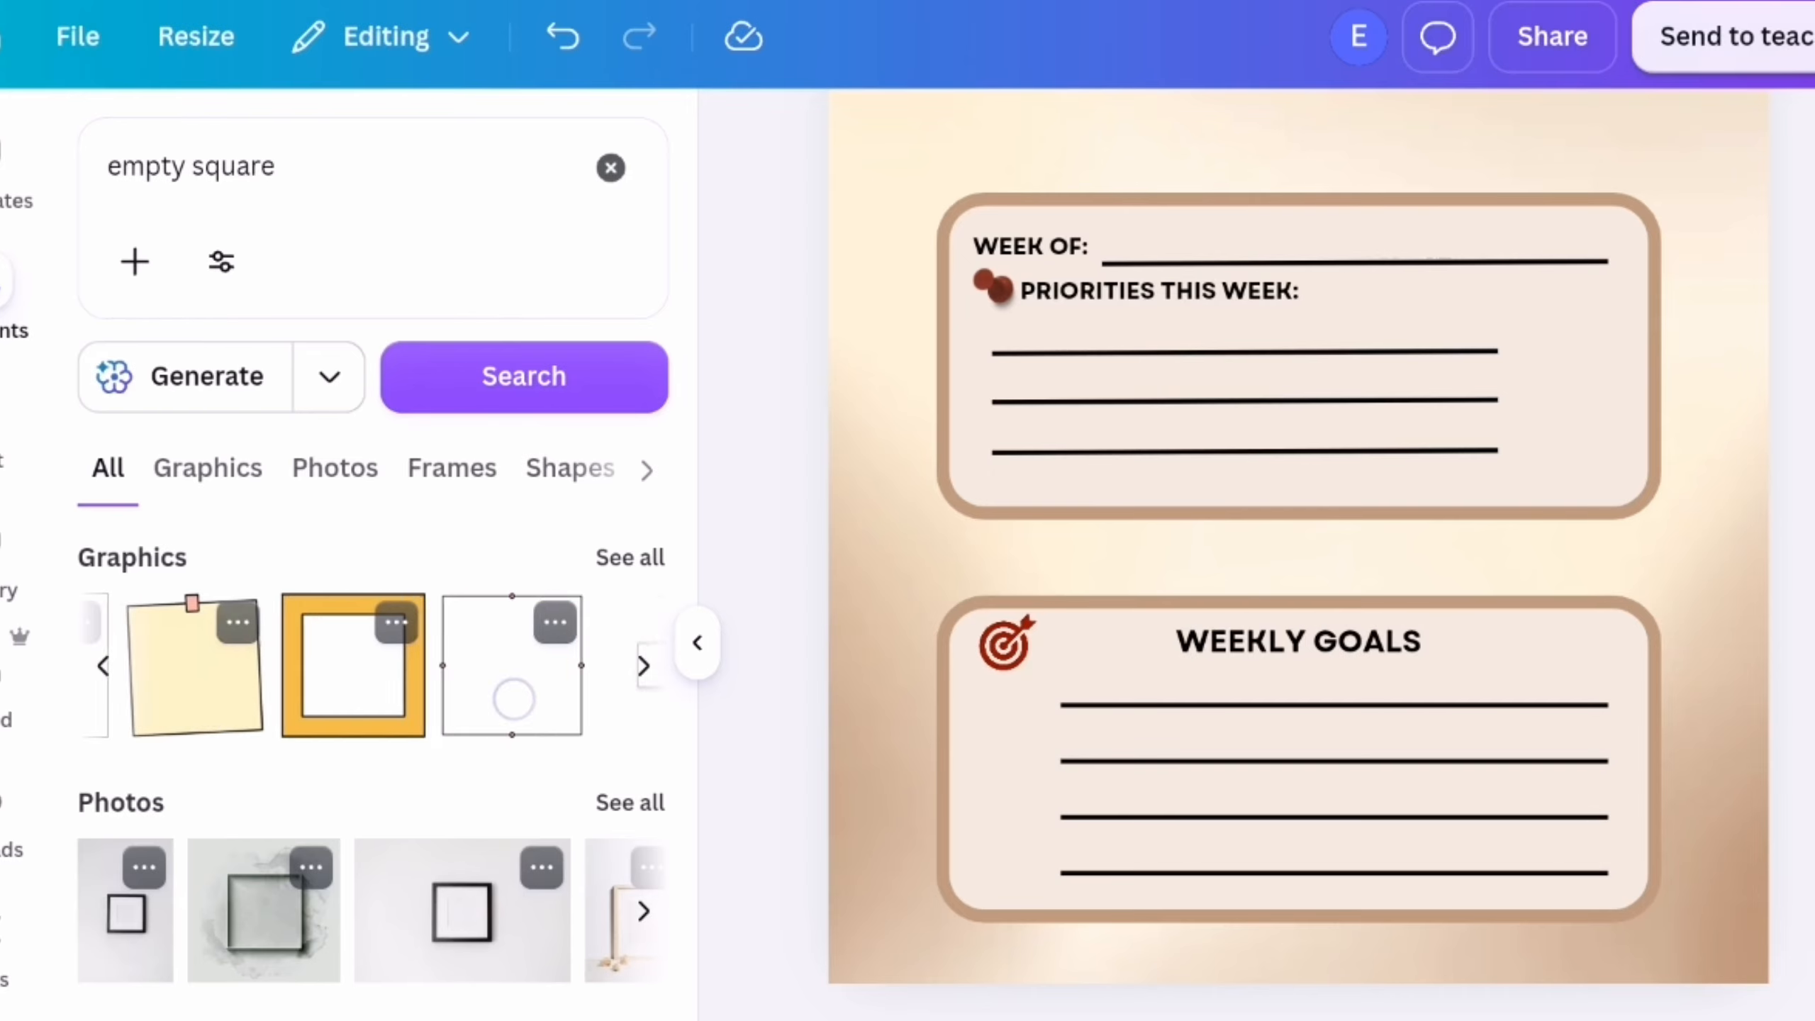
{"action": "scroll", "coordinate": [562, 710], "scroll_direction": "right", "scroll_amount": 2}
{"action": "left_click", "coordinate": [345, 669]}
{"action": "left_click", "coordinate": [698, 643]}
Shrink the outlined square to checkbox size and place it left of the first weekly goals line, below the target icon
{"action": "left_click_drag", "start_coordinate": [1347, 693], "coordinate": [1176, 523]}
{"action": "left_click_drag", "start_coordinate": [1053, 356], "coordinate": [1111, 644]}
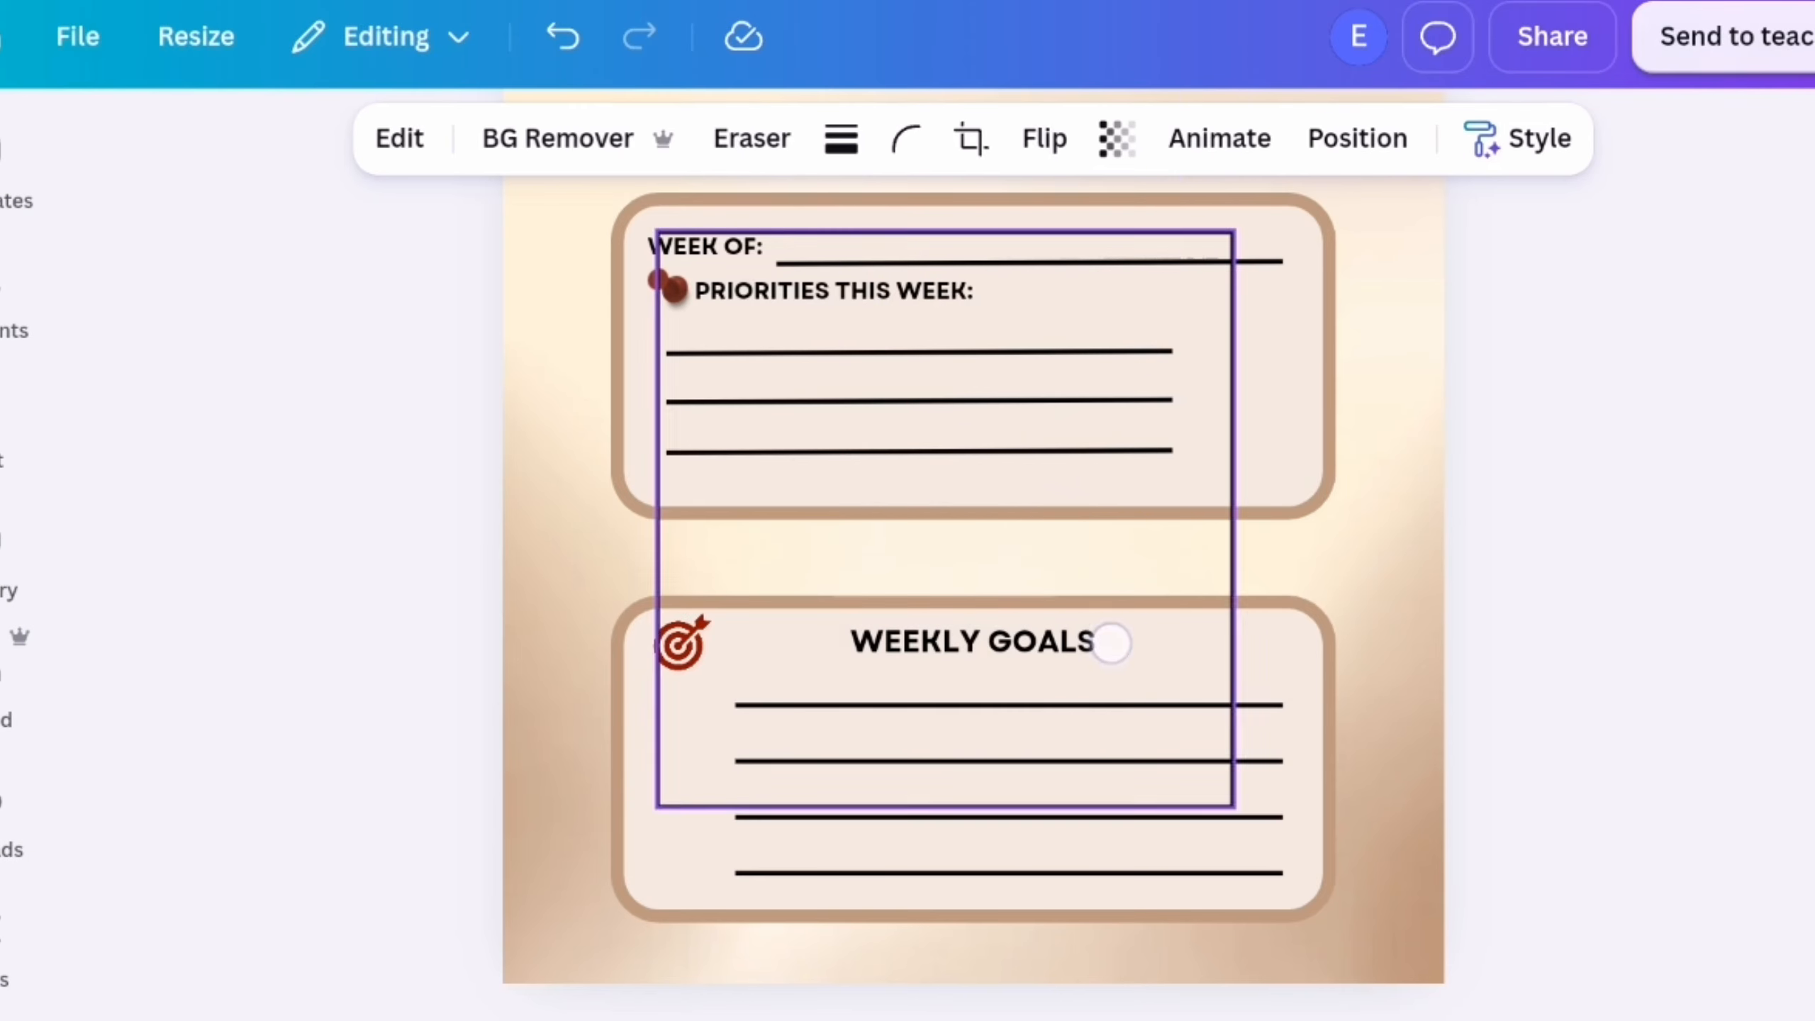
{"action": "scroll", "coordinate": [1288, 750], "scroll_direction": "up", "scroll_amount": 4}
{"action": "left_click_drag", "start_coordinate": [500, 541], "coordinate": [463, 646]}
Duplicate the checkbox square downward, adjusting the copy's size, to make a column of four checkboxes beside the goal lines
{"action": "key", "text": "ctrl+d"}
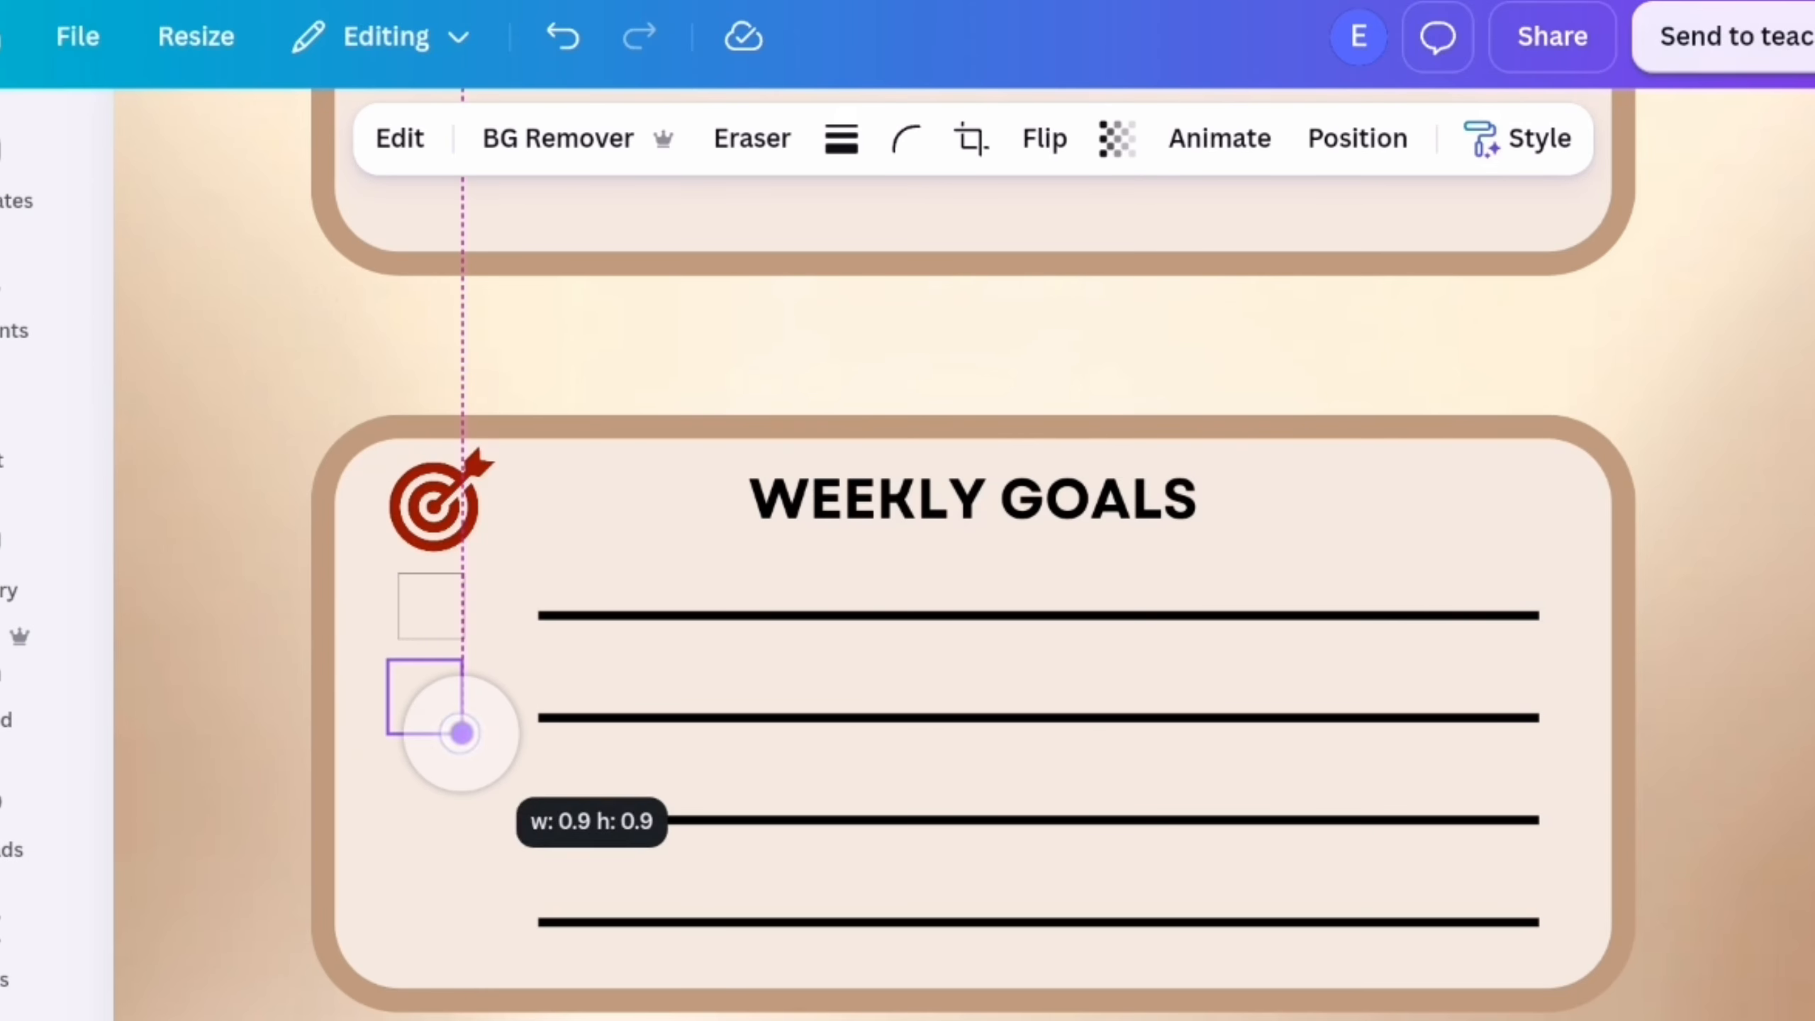
{"action": "left_click_drag", "start_coordinate": [461, 734], "coordinate": [462, 733]}
{"action": "left_click_drag", "start_coordinate": [388, 734], "coordinate": [401, 724]}
{"action": "left_click_drag", "start_coordinate": [401, 724], "coordinate": [409, 726]}
{"action": "left_click", "coordinate": [430, 586]}
{"action": "left_click", "coordinate": [431, 672]}
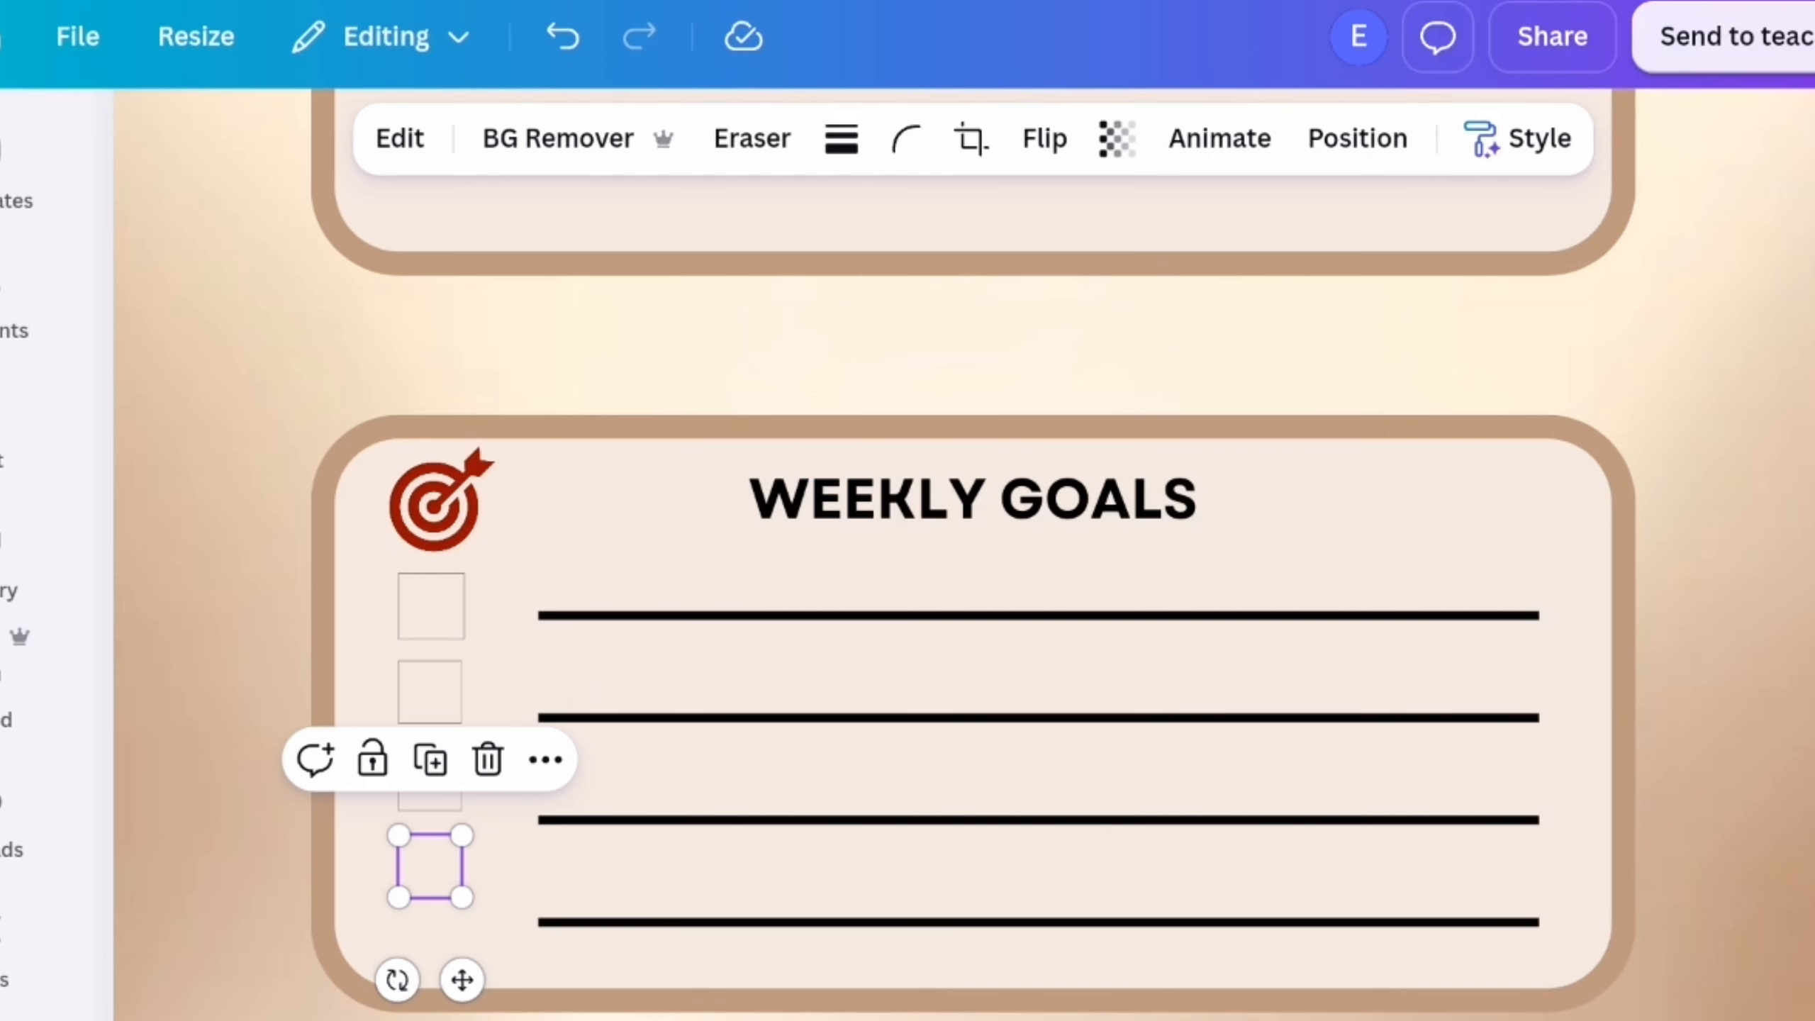
Examine the weekly goals frame with its checkboxes and the overall page layout
{"action": "scroll", "coordinate": [975, 555], "scroll_direction": "up", "scroll_amount": 10}
{"action": "scroll", "coordinate": [974, 555], "scroll_direction": "down", "scroll_amount": 4}
{"action": "scroll", "coordinate": [975, 555], "scroll_direction": "down", "scroll_amount": 6}
{"action": "scroll", "coordinate": [898, 653], "scroll_direction": "up", "scroll_amount": 5}
{"action": "scroll", "coordinate": [897, 653], "scroll_direction": "down", "scroll_amount": 5}
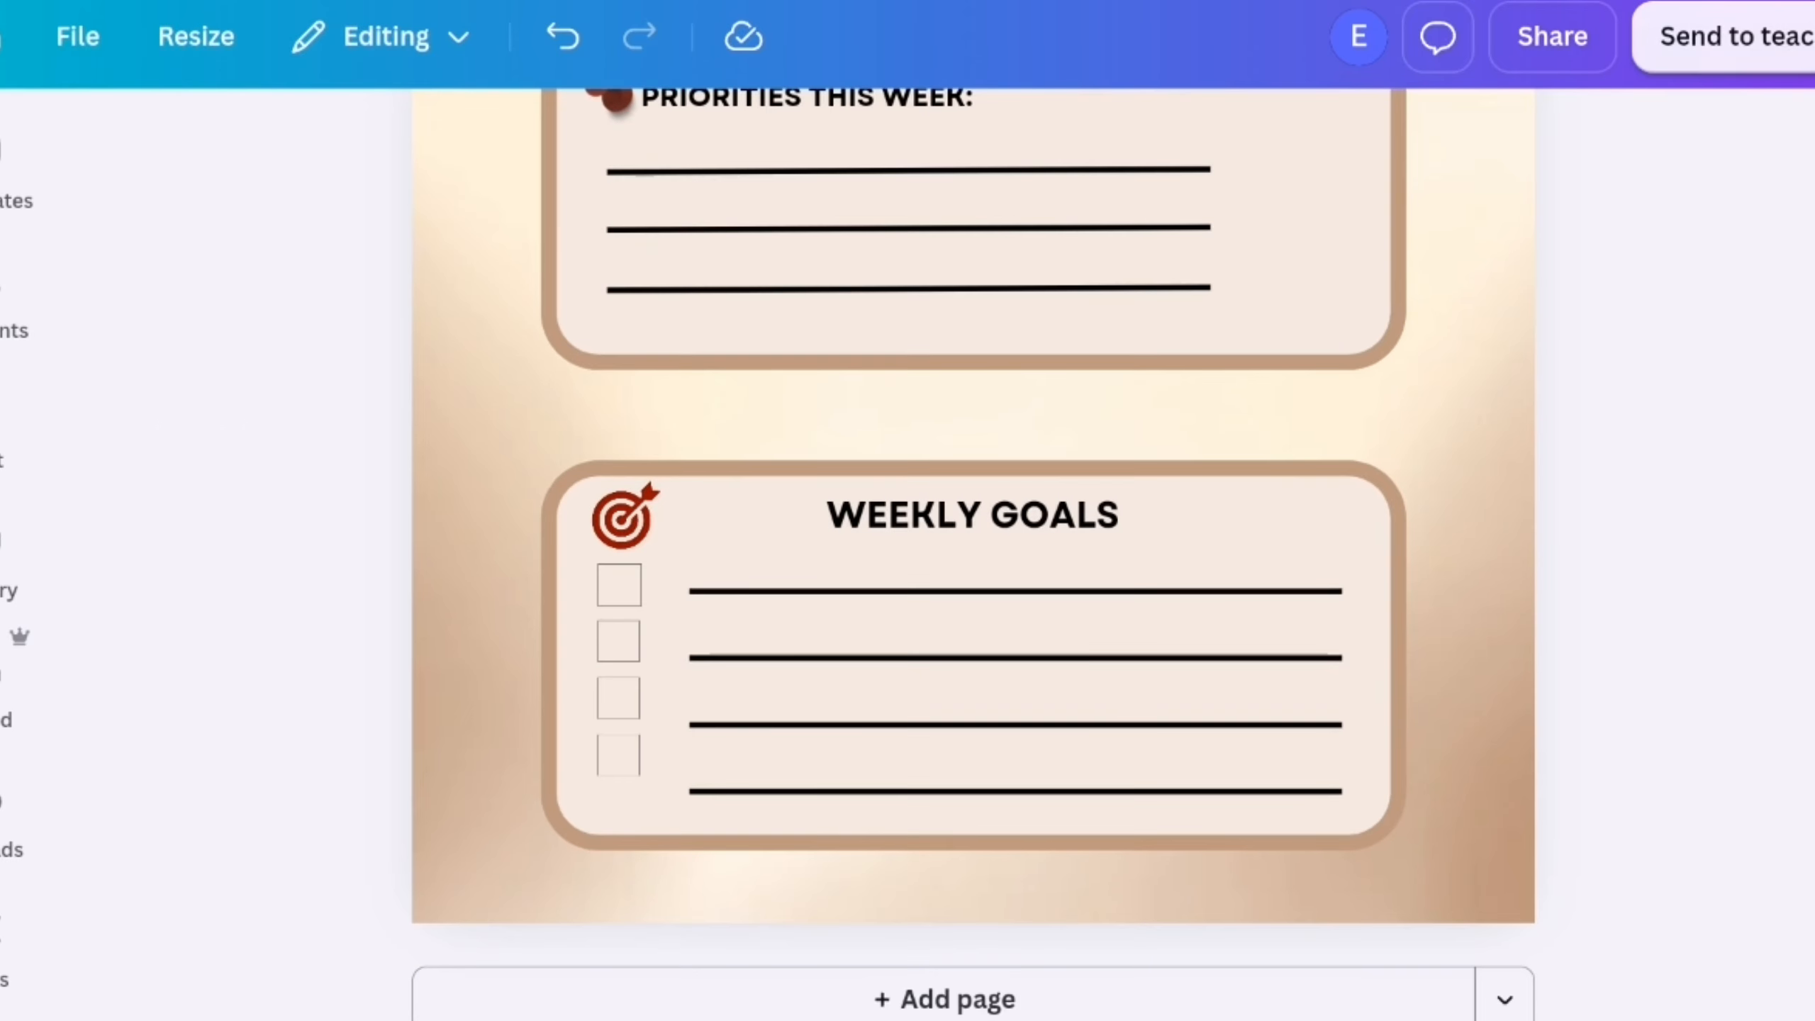
{"action": "scroll", "coordinate": [975, 556], "scroll_direction": "up", "scroll_amount": 4}
{"action": "scroll", "coordinate": [974, 556], "scroll_direction": "down", "scroll_amount": 4}
{"action": "scroll", "coordinate": [1600, 510], "scroll_direction": "up", "scroll_amount": 1}
Search the elements for "Brown design", limit the results to graphics and browse them
{"action": "left_click", "coordinate": [7, 286]}
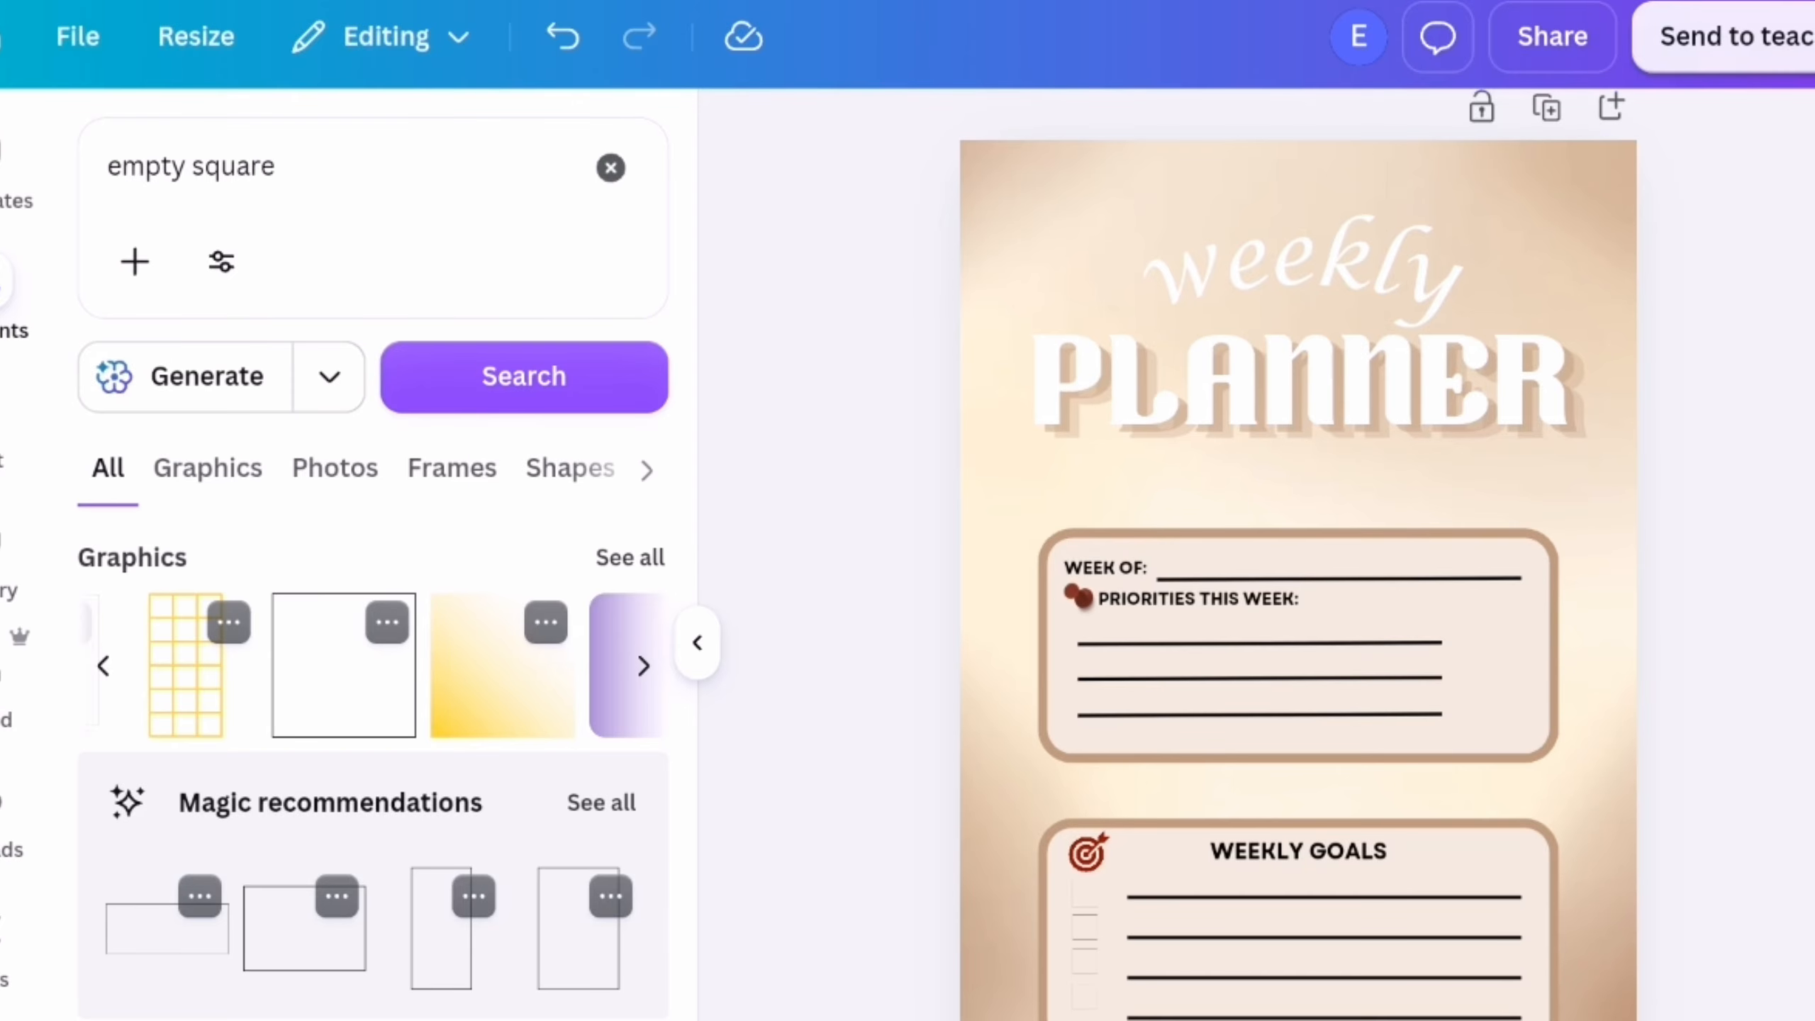
{"action": "left_click", "coordinate": [611, 168]}
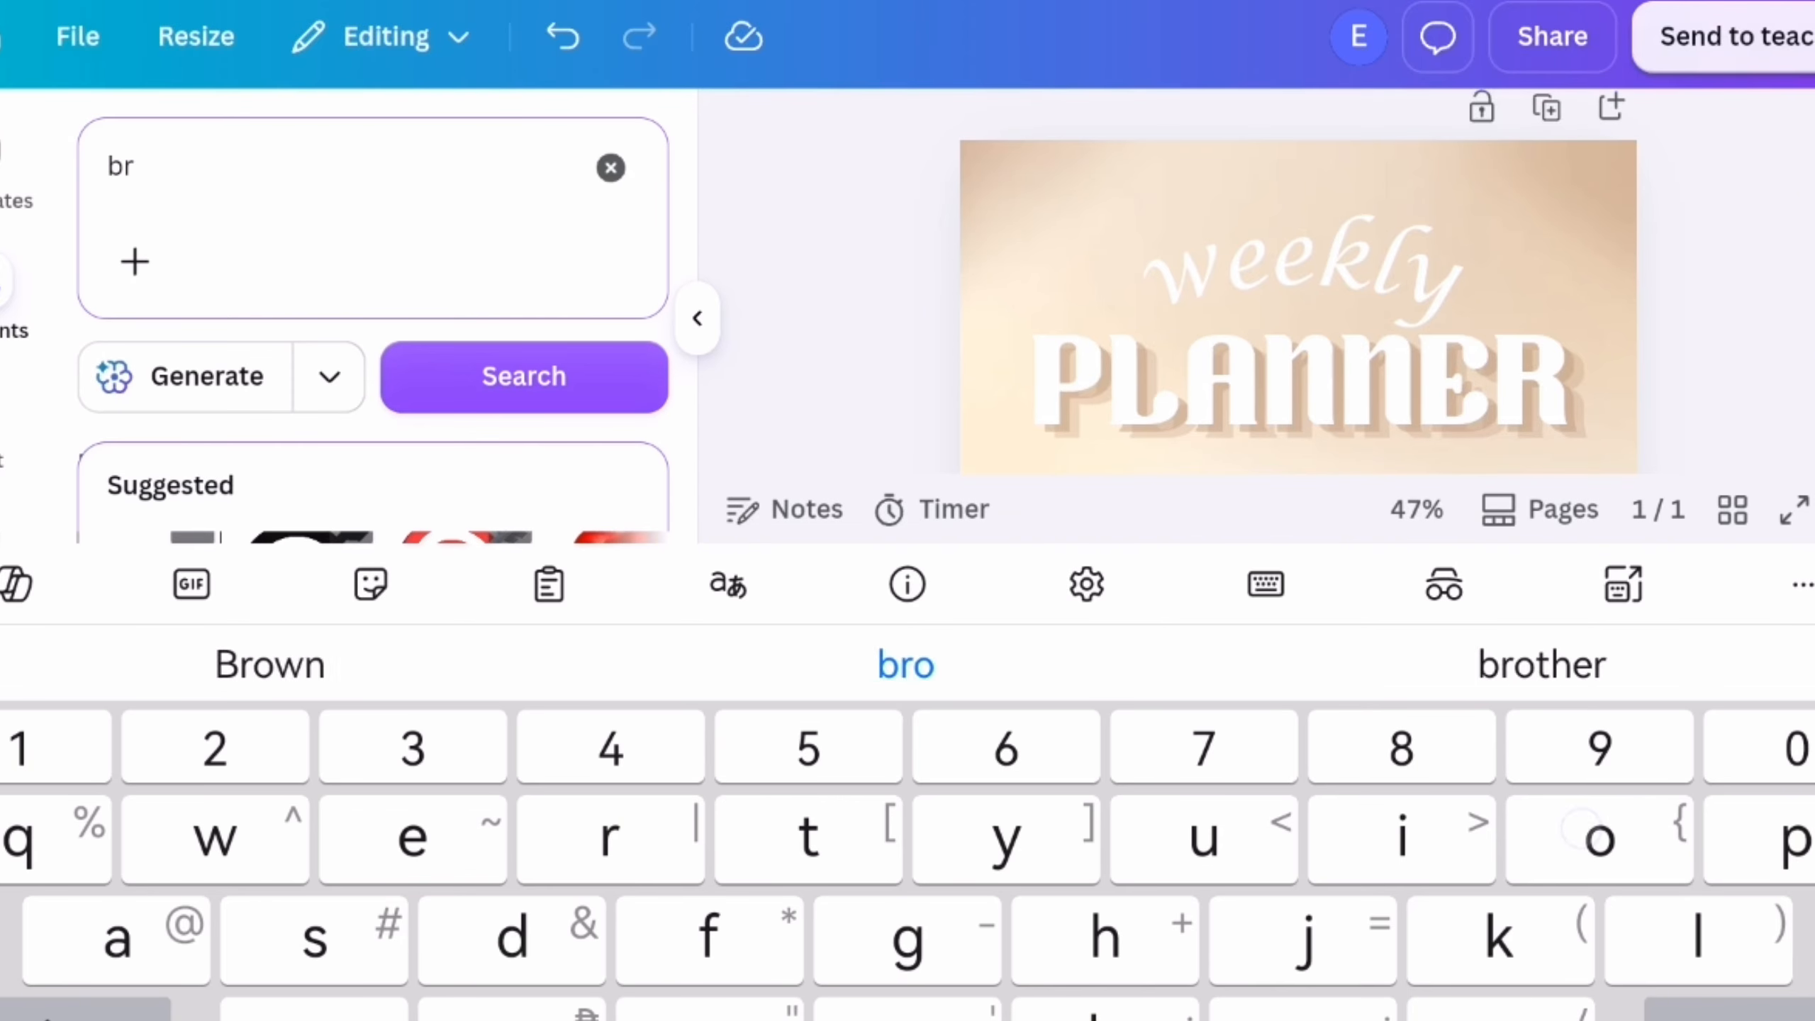
{"action": "left_click", "coordinate": [524, 376]}
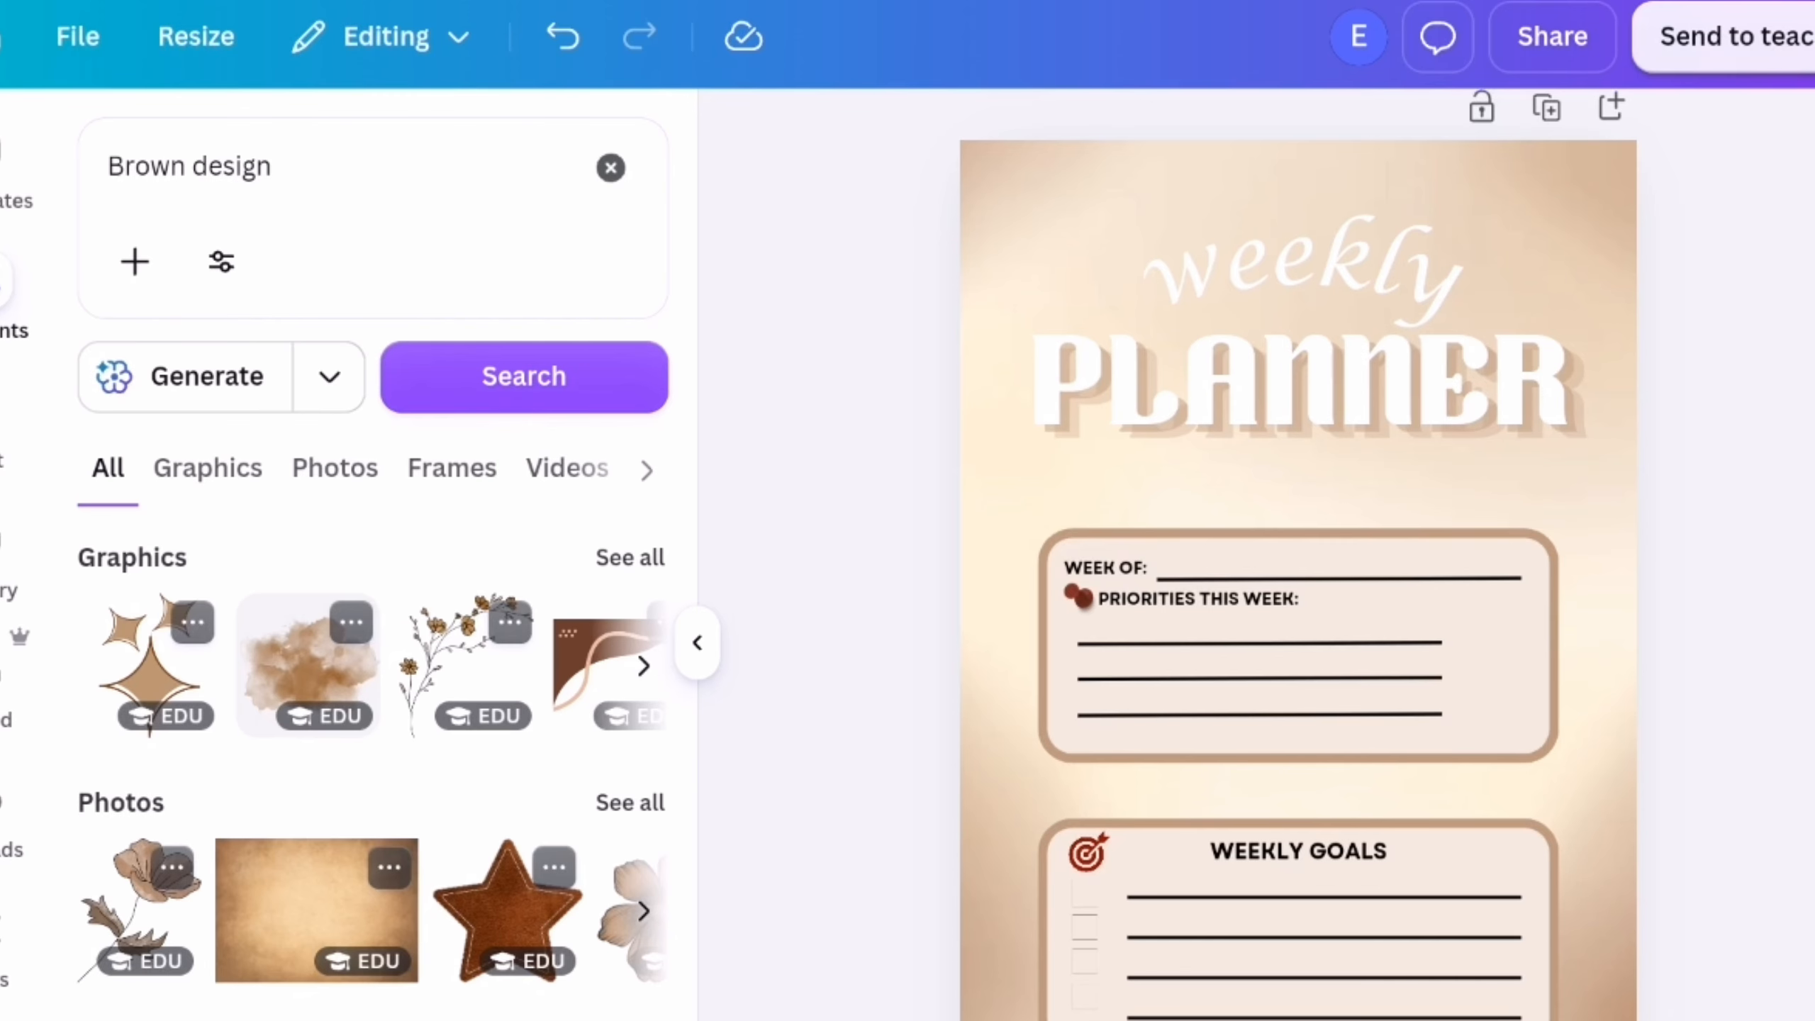
{"action": "left_click", "coordinate": [207, 468]}
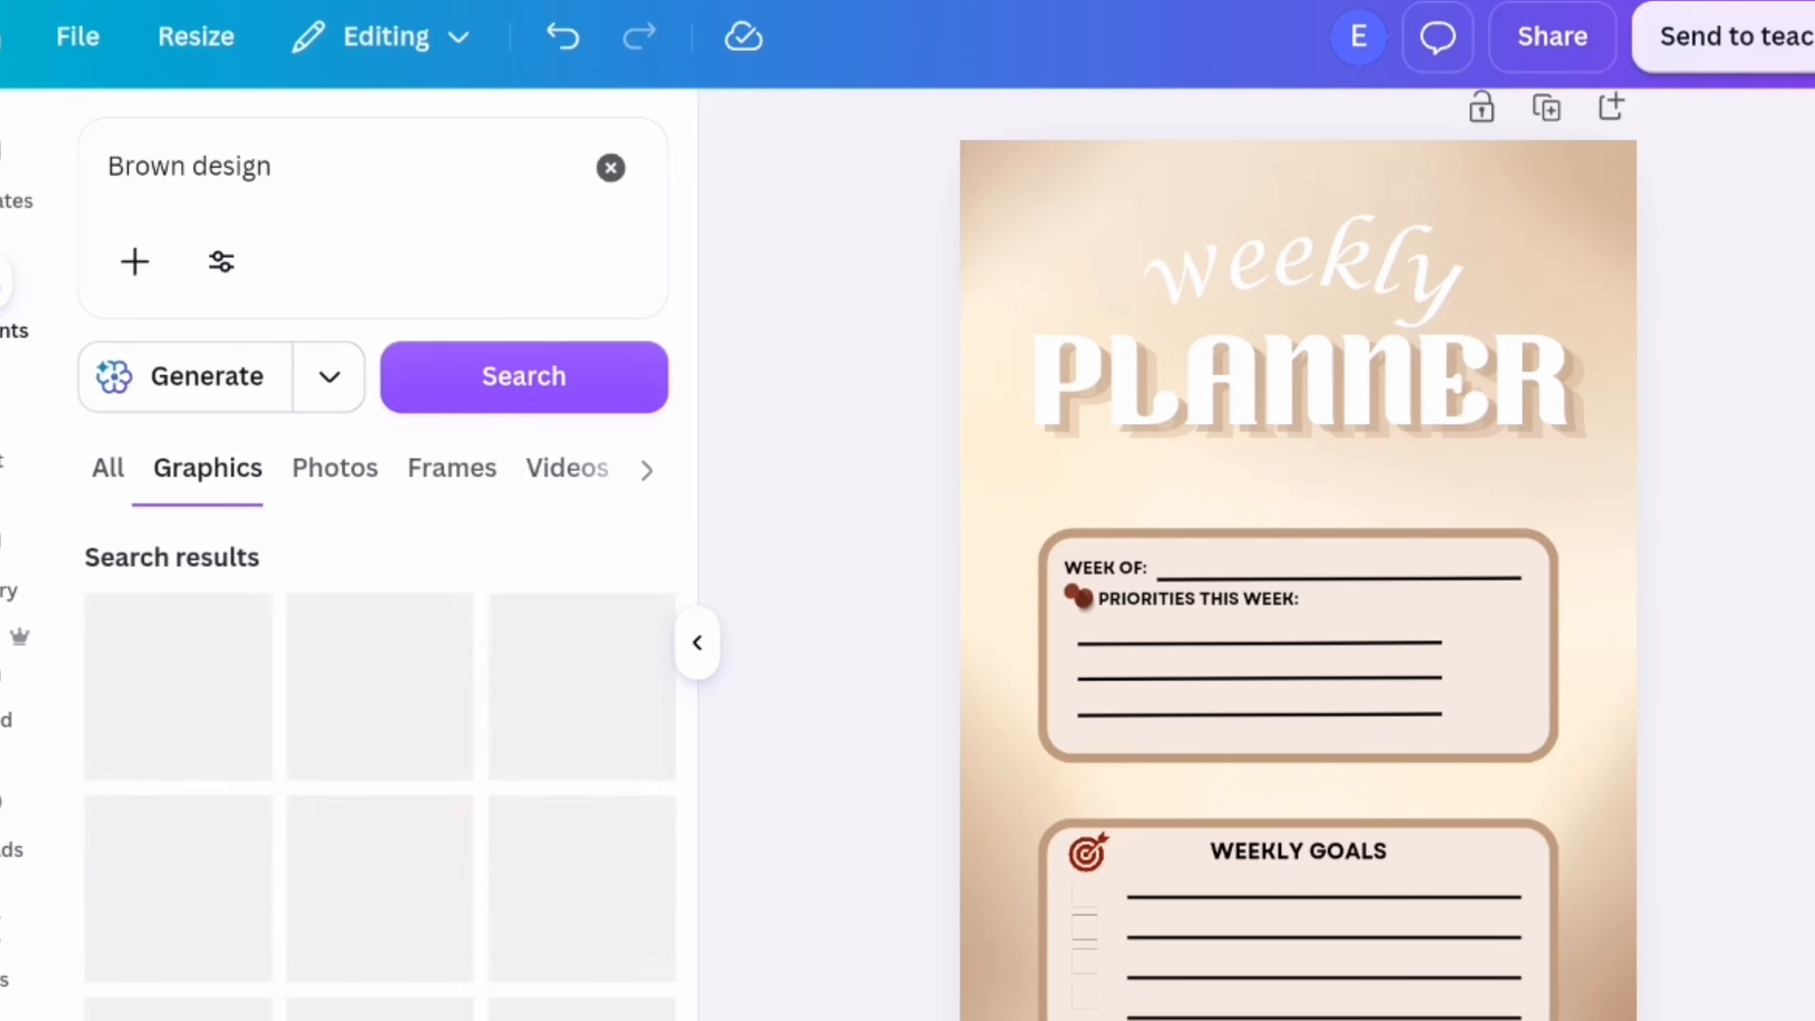
{"action": "scroll", "coordinate": [372, 765], "scroll_direction": "down", "scroll_amount": 5}
{"action": "scroll", "coordinate": [565, 799], "scroll_direction": "down", "scroll_amount": 5}
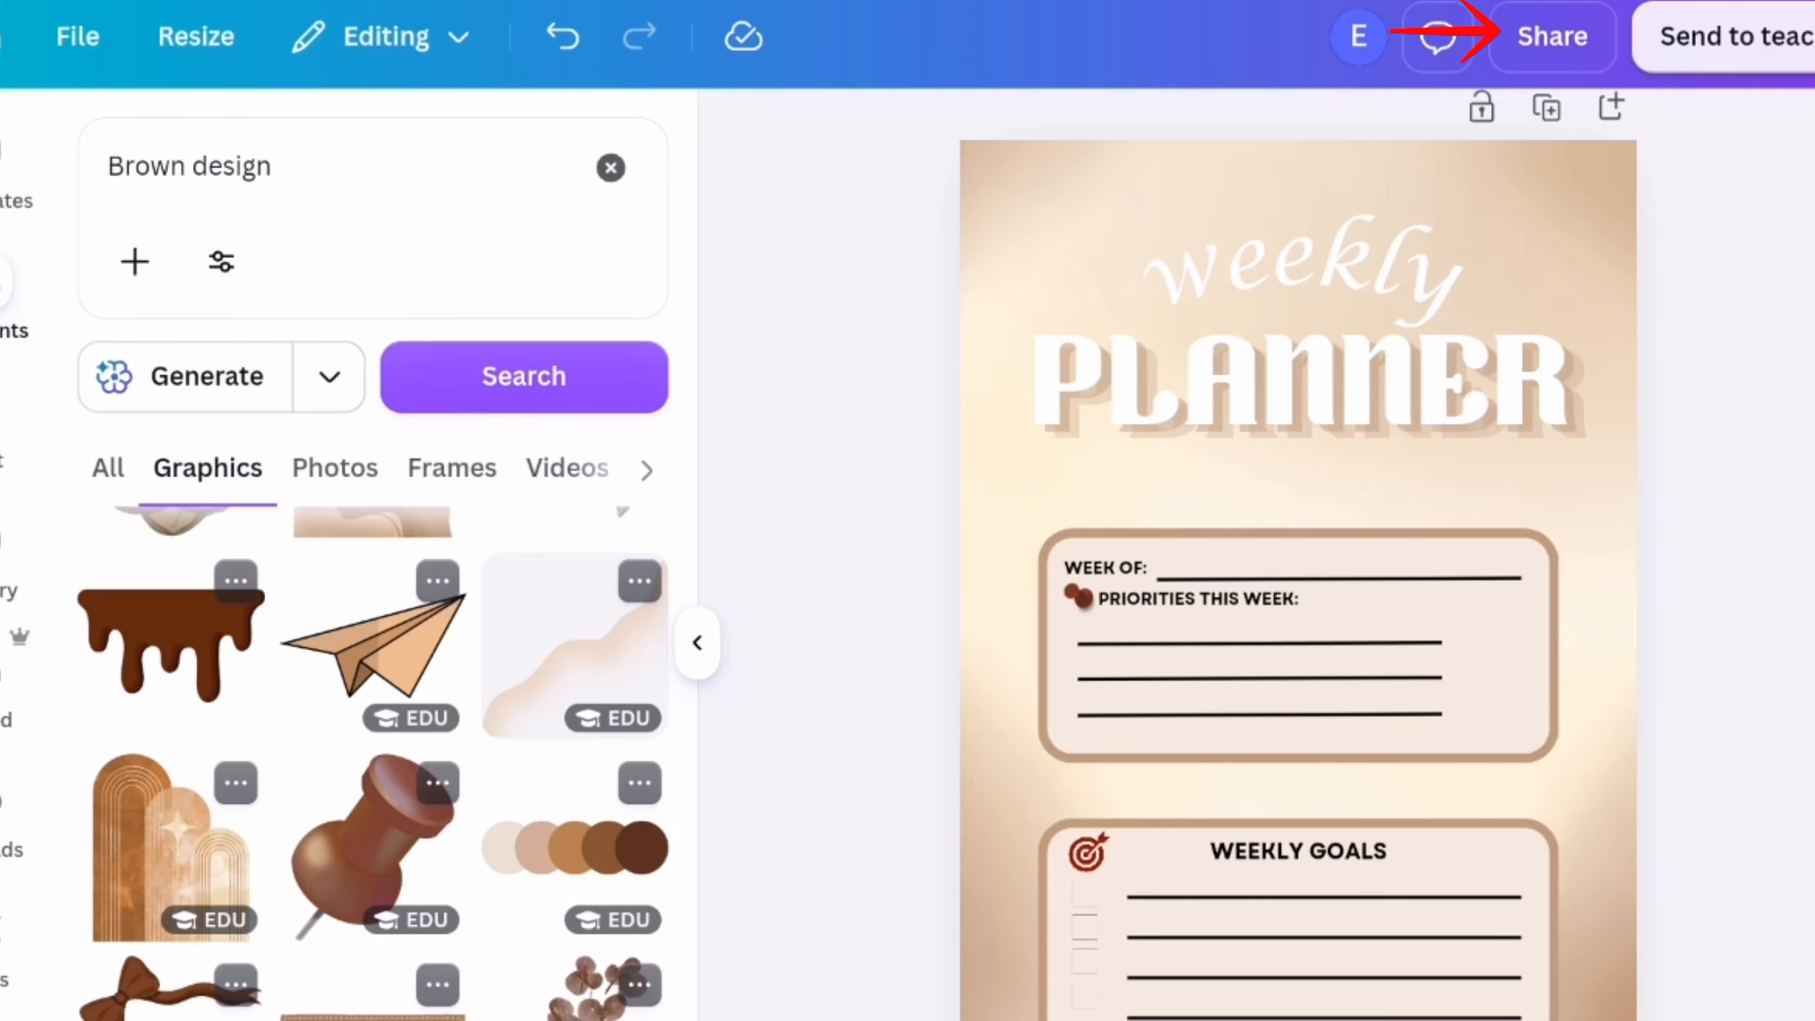
{"action": "scroll", "coordinate": [548, 600], "scroll_direction": "down", "scroll_amount": 5}
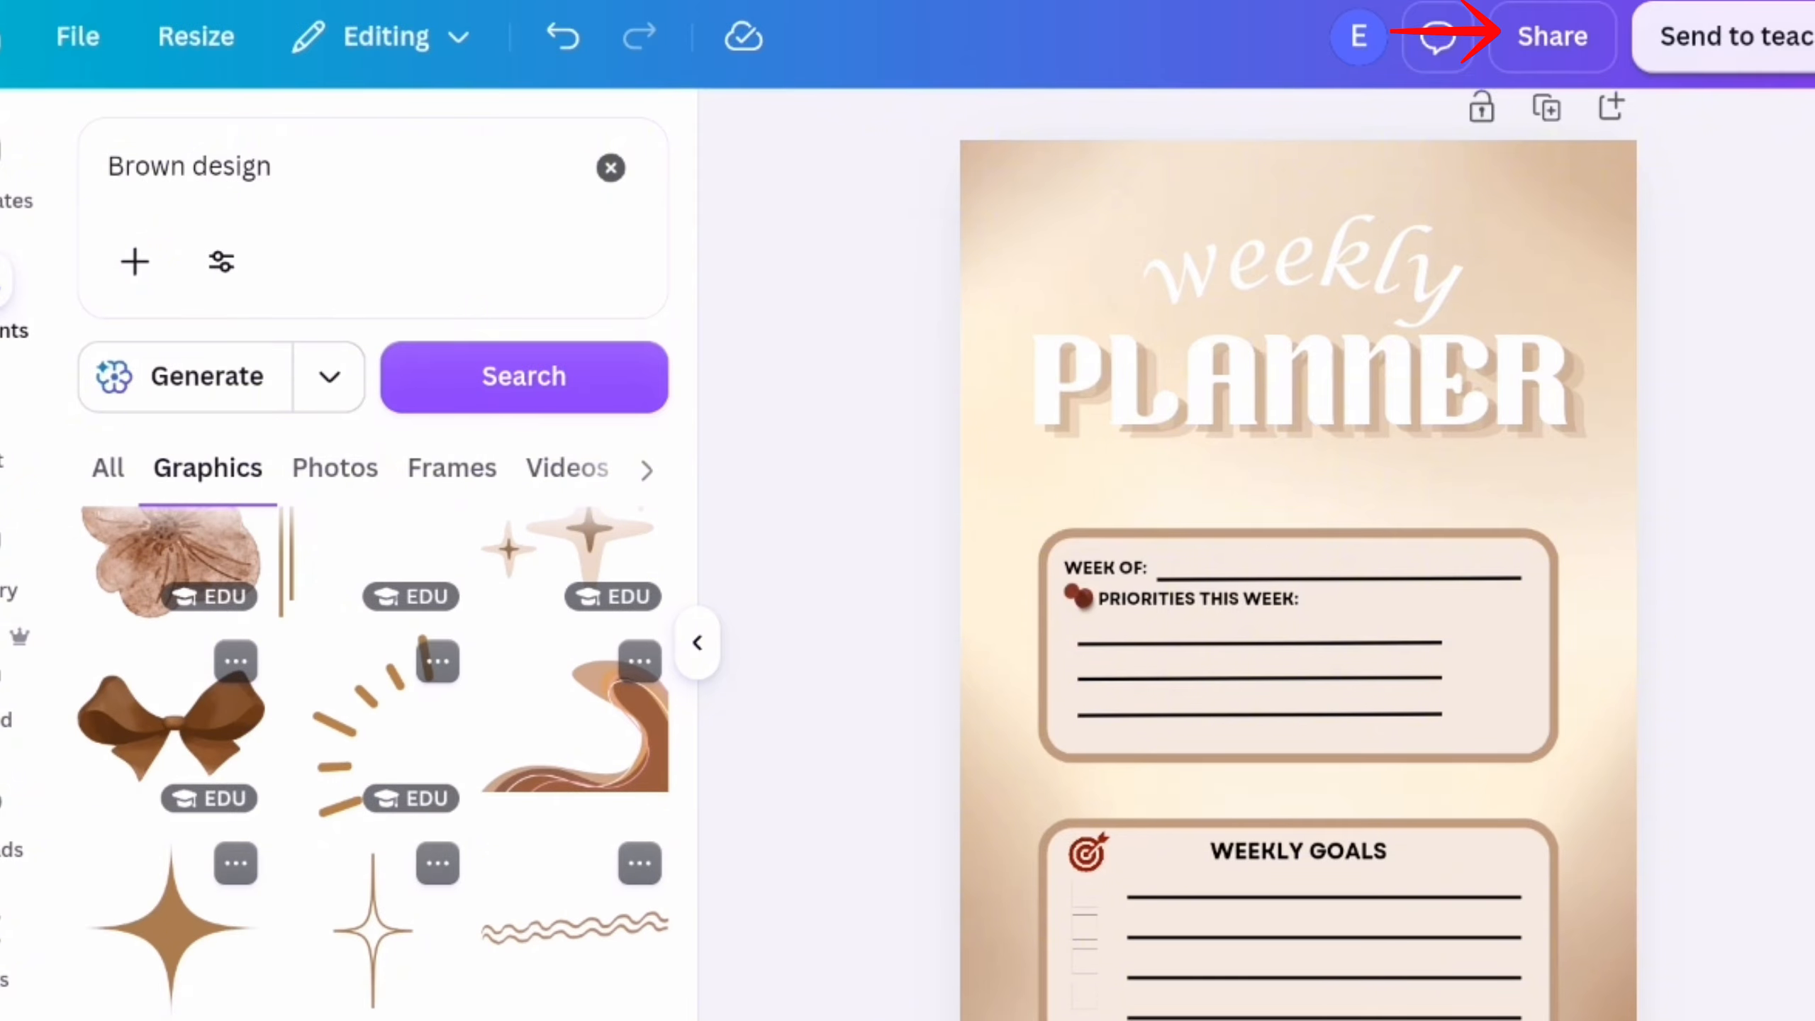
{"action": "left_click", "coordinate": [378, 724]}
{"action": "left_click", "coordinate": [697, 643]}
{"action": "left_click_drag", "start_coordinate": [974, 619], "coordinate": [712, 351]}
{"action": "left_click_drag", "start_coordinate": [839, 542], "coordinate": [750, 405]}
{"action": "left_click_drag", "start_coordinate": [671, 293], "coordinate": [726, 359]}
{"action": "right_click", "coordinate": [775, 441]}
{"action": "left_click_drag", "start_coordinate": [803, 470], "coordinate": [758, 421]}
{"action": "left_click_drag", "start_coordinate": [718, 310], "coordinate": [721, 318]}
{"action": "right_click", "coordinate": [693, 336]}
{"action": "left_click", "coordinate": [1537, 458]}
{"action": "left_click", "coordinate": [704, 329]}
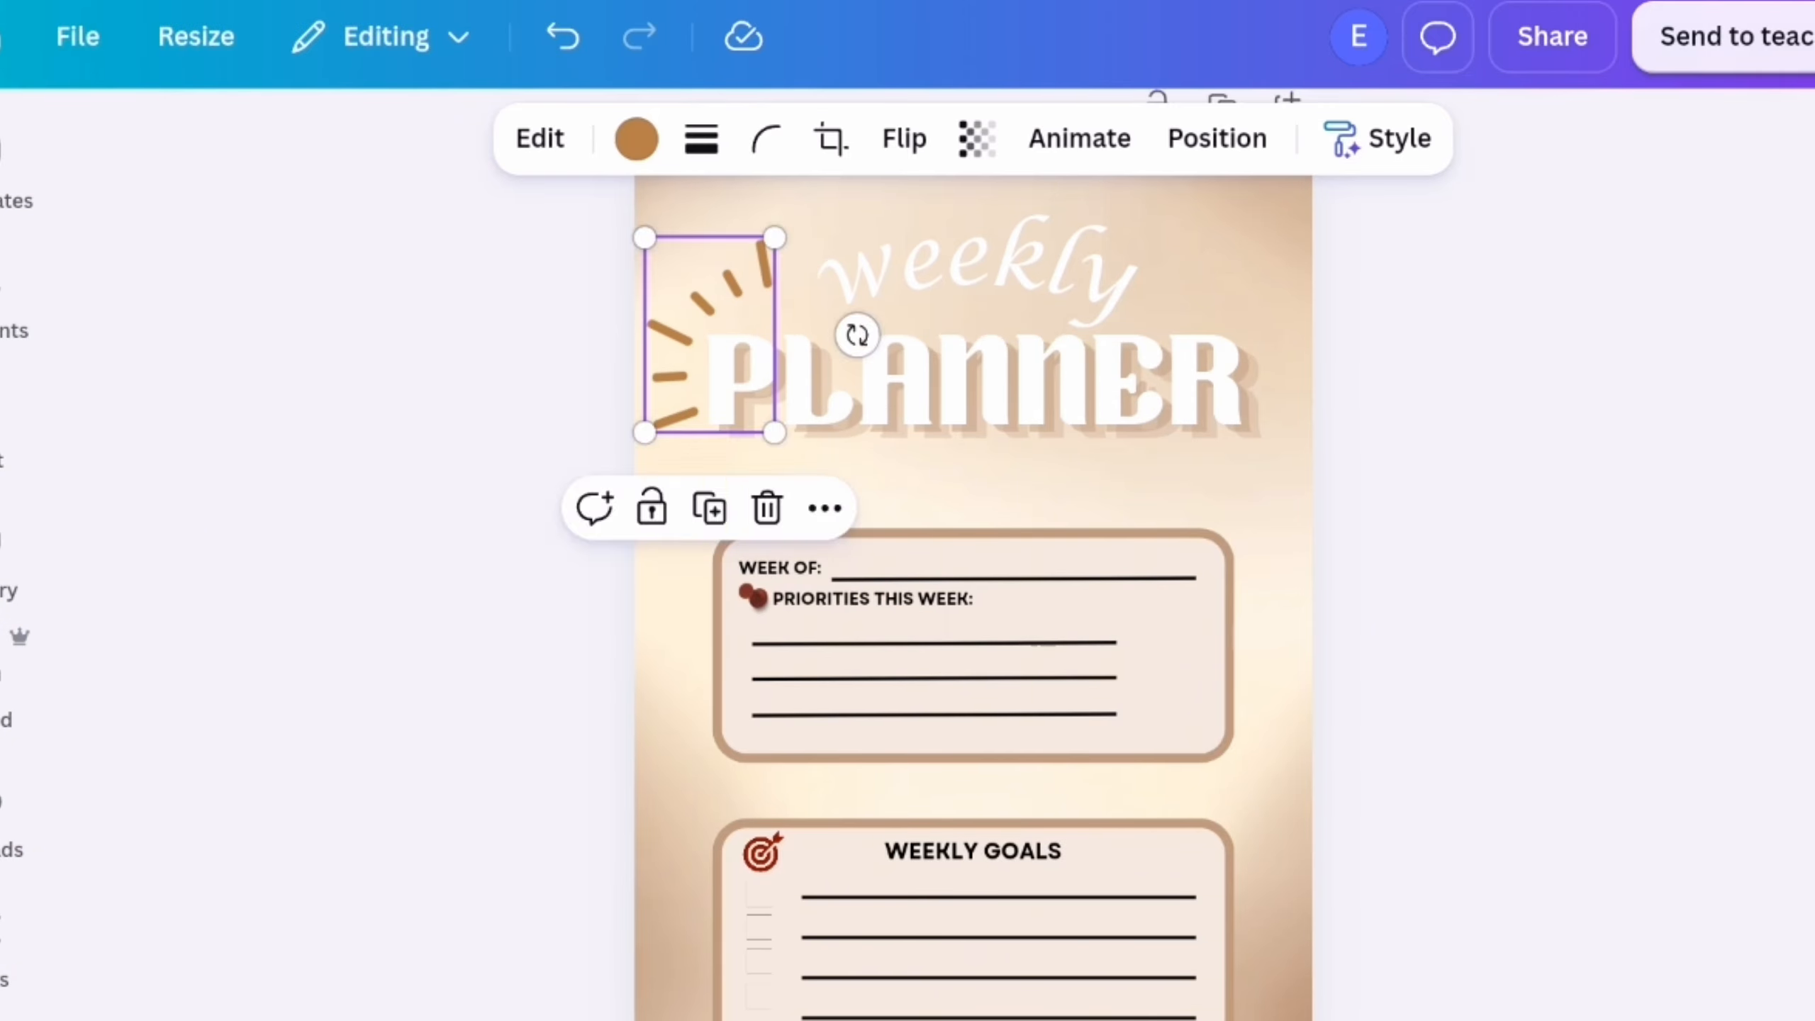
{"action": "left_click", "coordinate": [1536, 457]}
{"action": "left_click", "coordinate": [9, 301]}
{"action": "scroll", "coordinate": [373, 715], "scroll_direction": "down", "scroll_amount": 3}
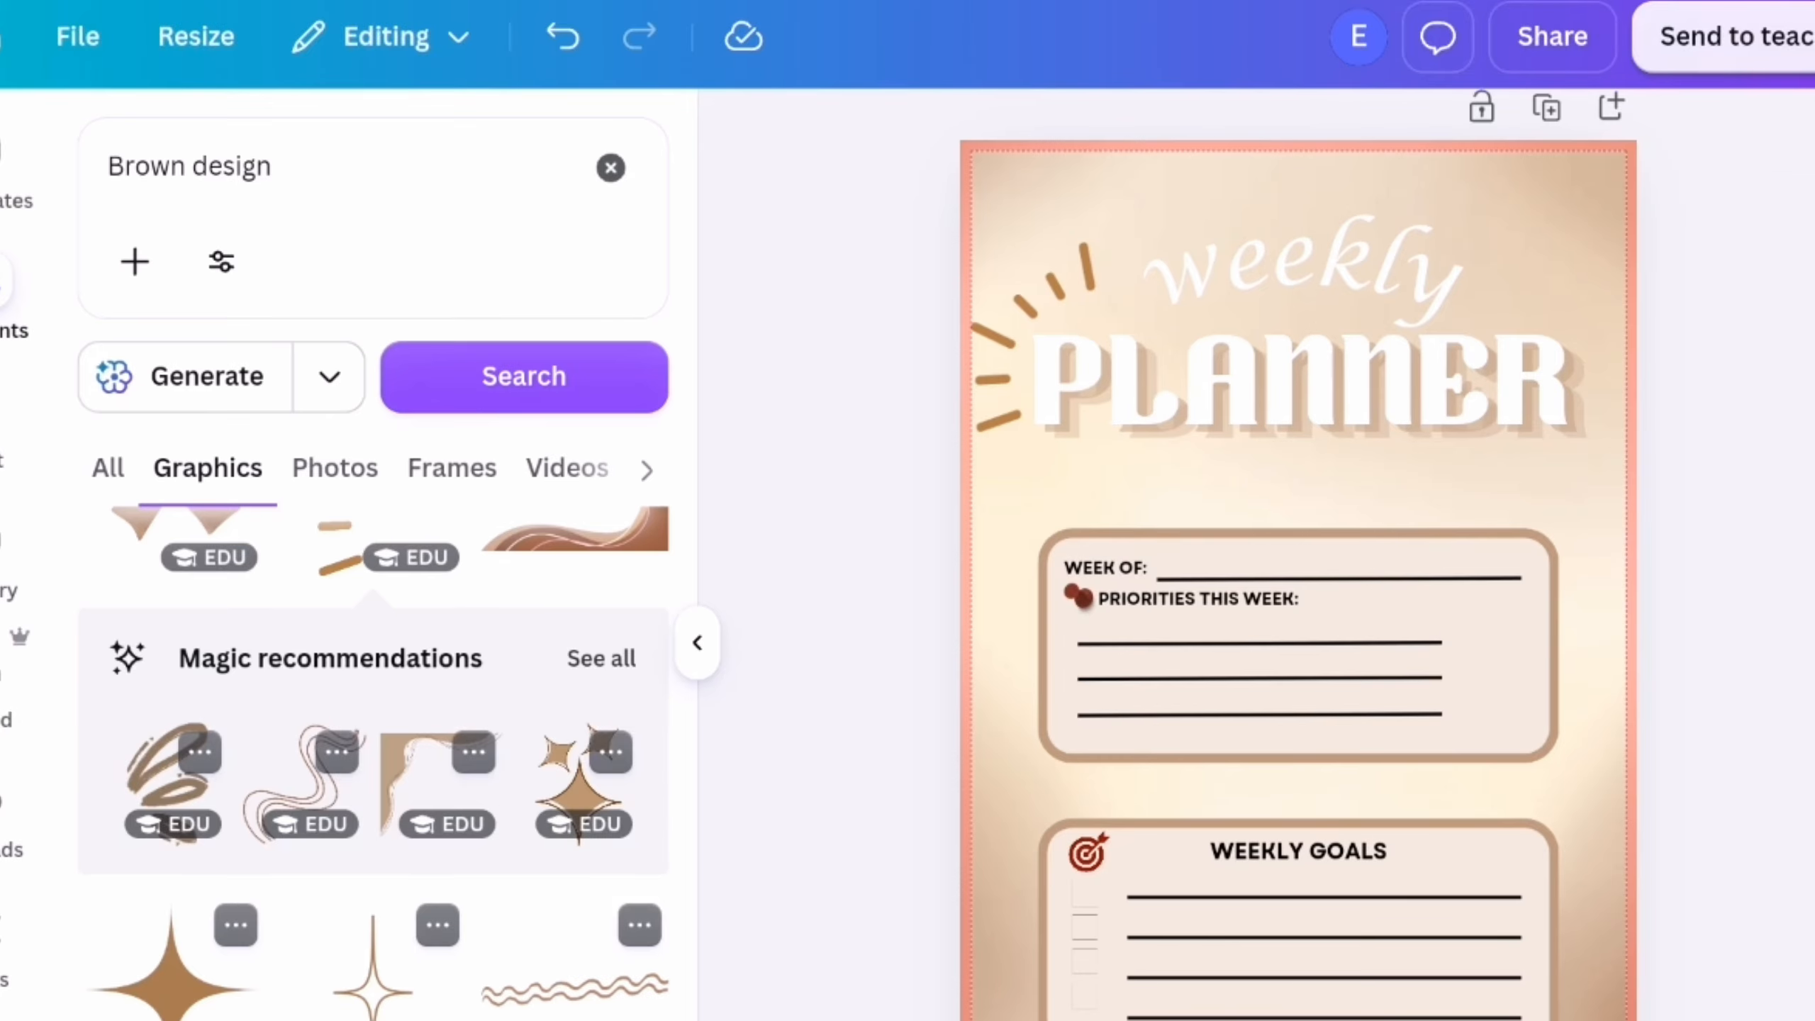
{"action": "left_click", "coordinate": [1001, 336]}
{"action": "left_click", "coordinate": [1089, 511]}
Add the brown scribbled loops graphic, shrink it and move it to the page's upper-right corner beside "weekly"
{"action": "left_click", "coordinate": [169, 782]}
{"action": "mouse_move", "coordinate": [1565, 1012]}
{"action": "left_mouse_down"}
{"action": "mouse_move", "coordinate": [1447, 871]}
{"action": "mouse_move", "coordinate": [1148, 389]}
{"action": "left_mouse_up"}
{"action": "left_click_drag", "start_coordinate": [1030, 301], "coordinate": [1419, 266]}
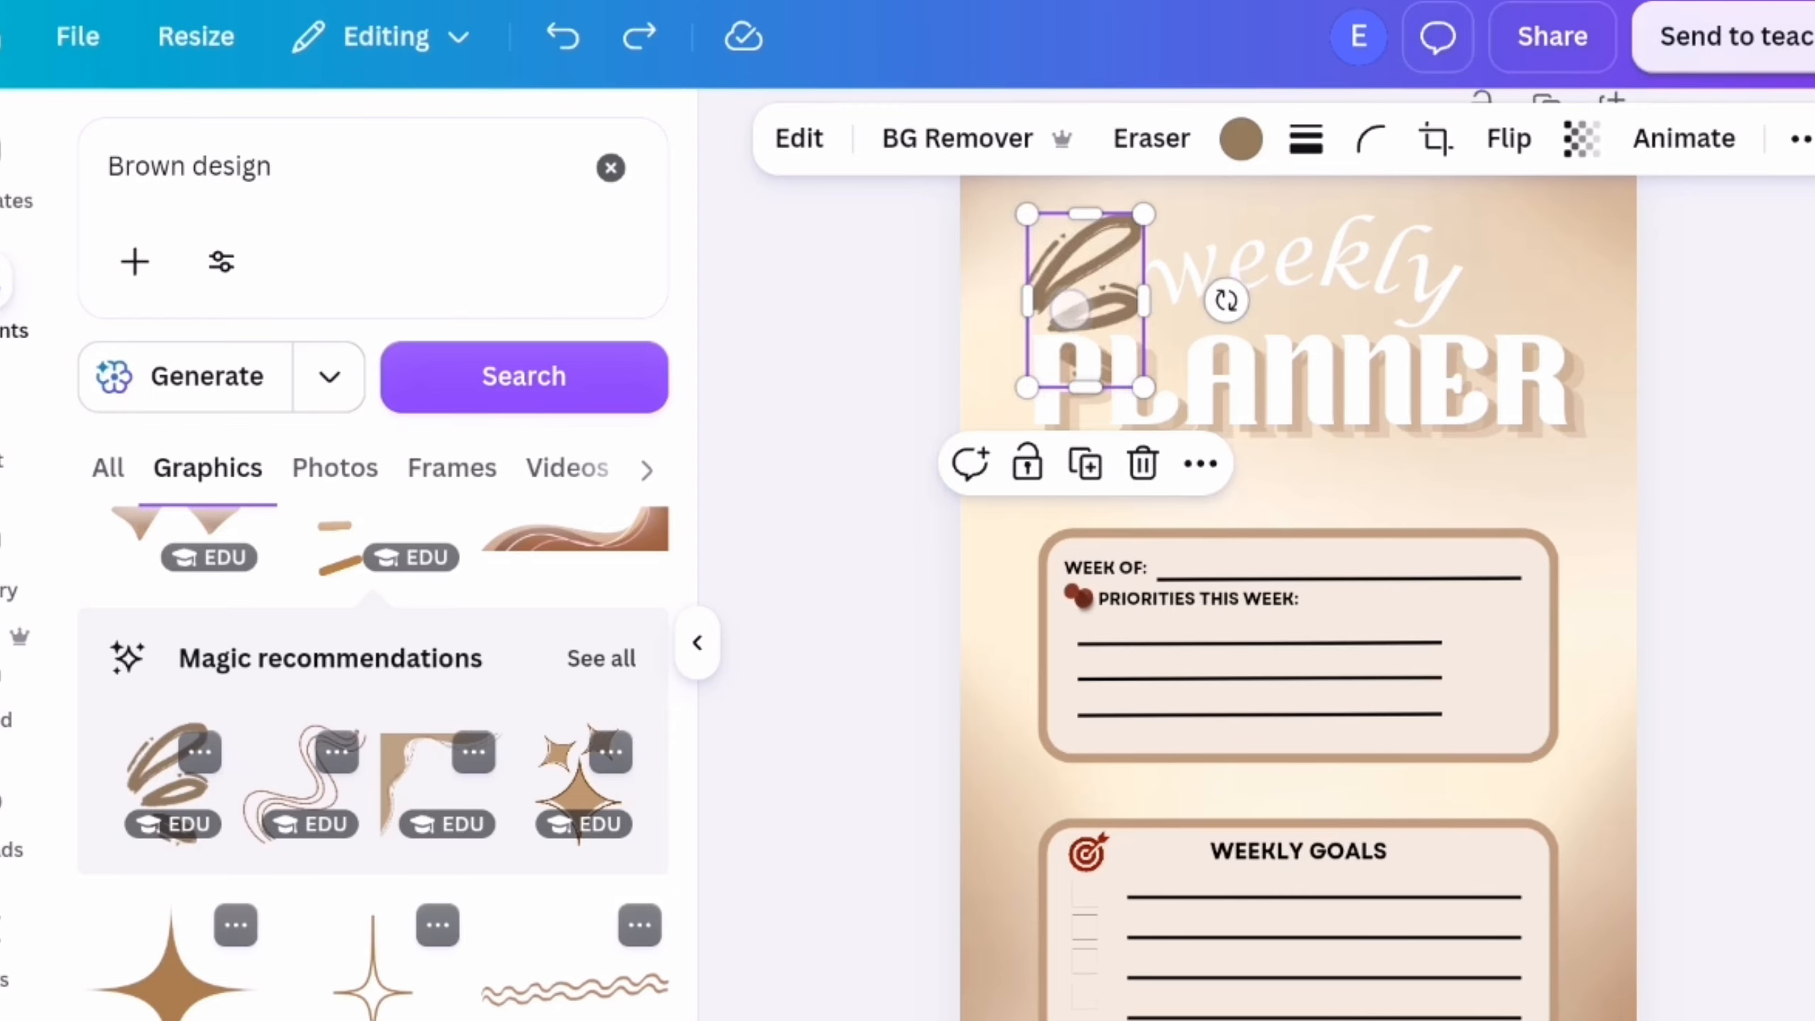
{"action": "left_click_drag", "start_coordinate": [1070, 309], "coordinate": [1496, 259]}
Recolour the scribbled loops tan from the background photo's colours and adjust their position next to the title
{"action": "left_click", "coordinate": [1241, 138]}
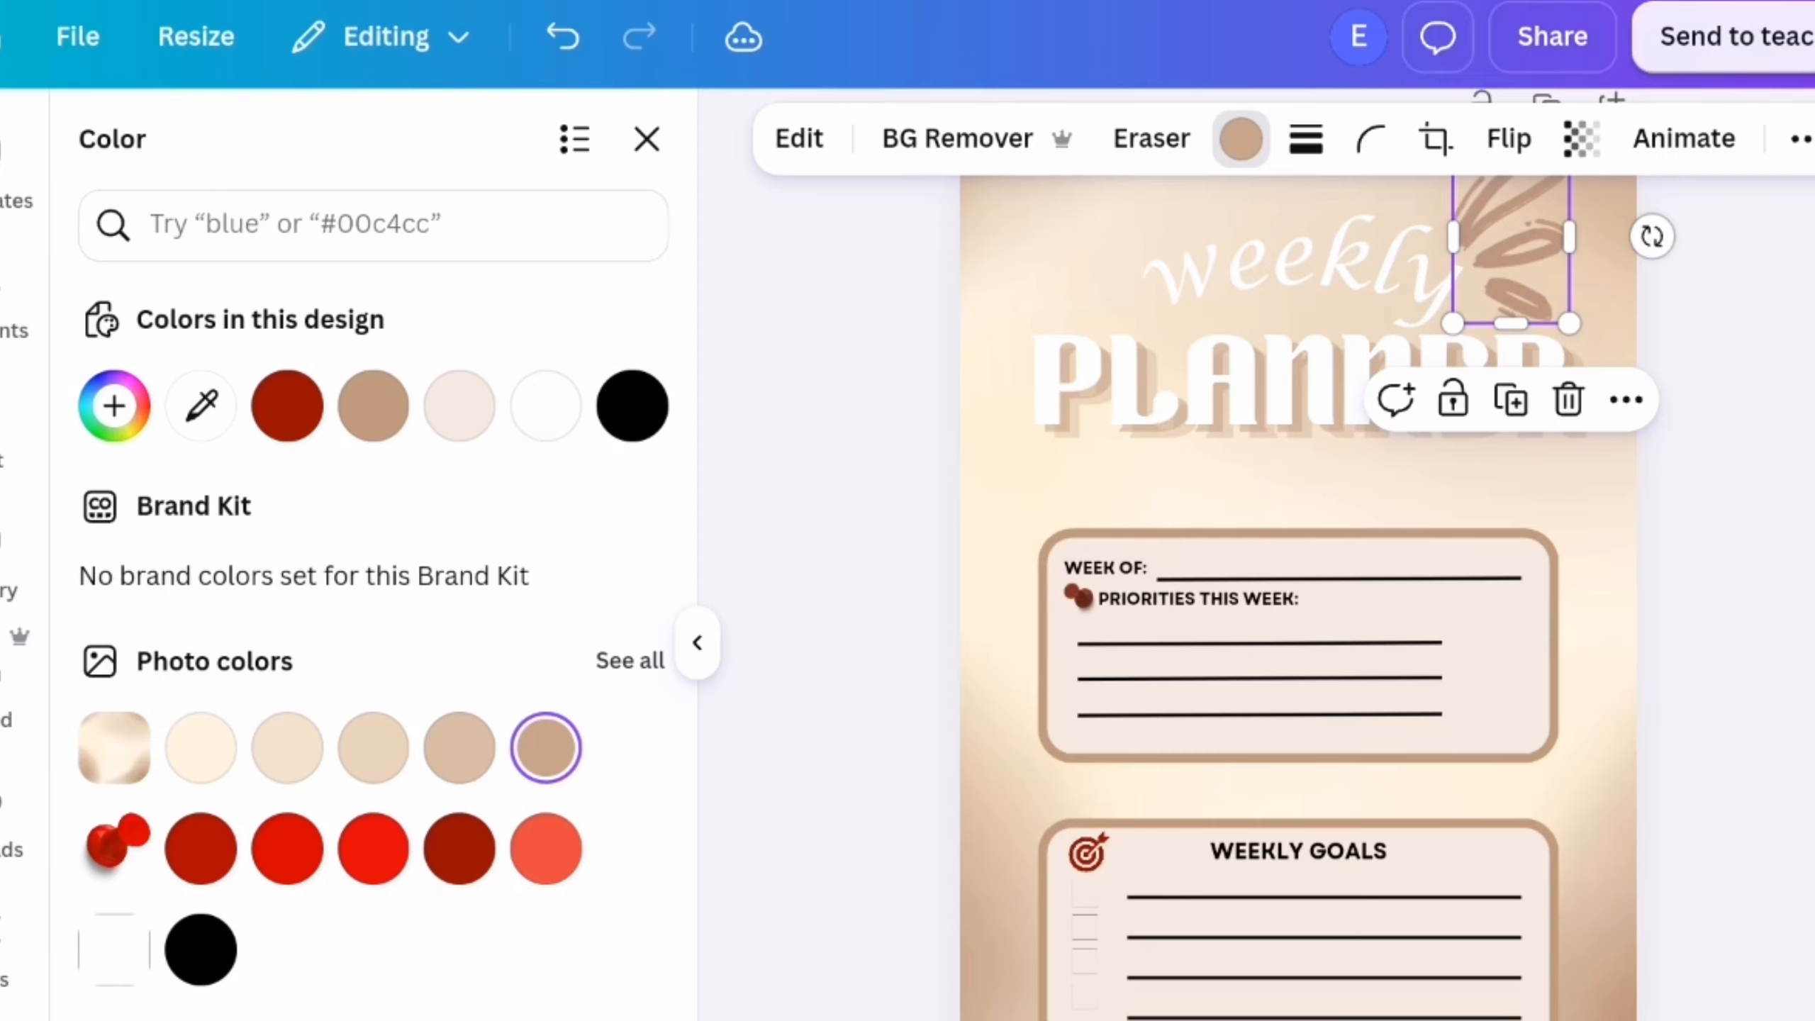
{"action": "left_click", "coordinate": [698, 642]}
{"action": "scroll", "coordinate": [1164, 382], "scroll_direction": "up", "scroll_amount": 2}
{"action": "left_click_drag", "start_coordinate": [1164, 382], "coordinate": [1199, 354]}
{"action": "left_click", "coordinate": [1579, 379]}
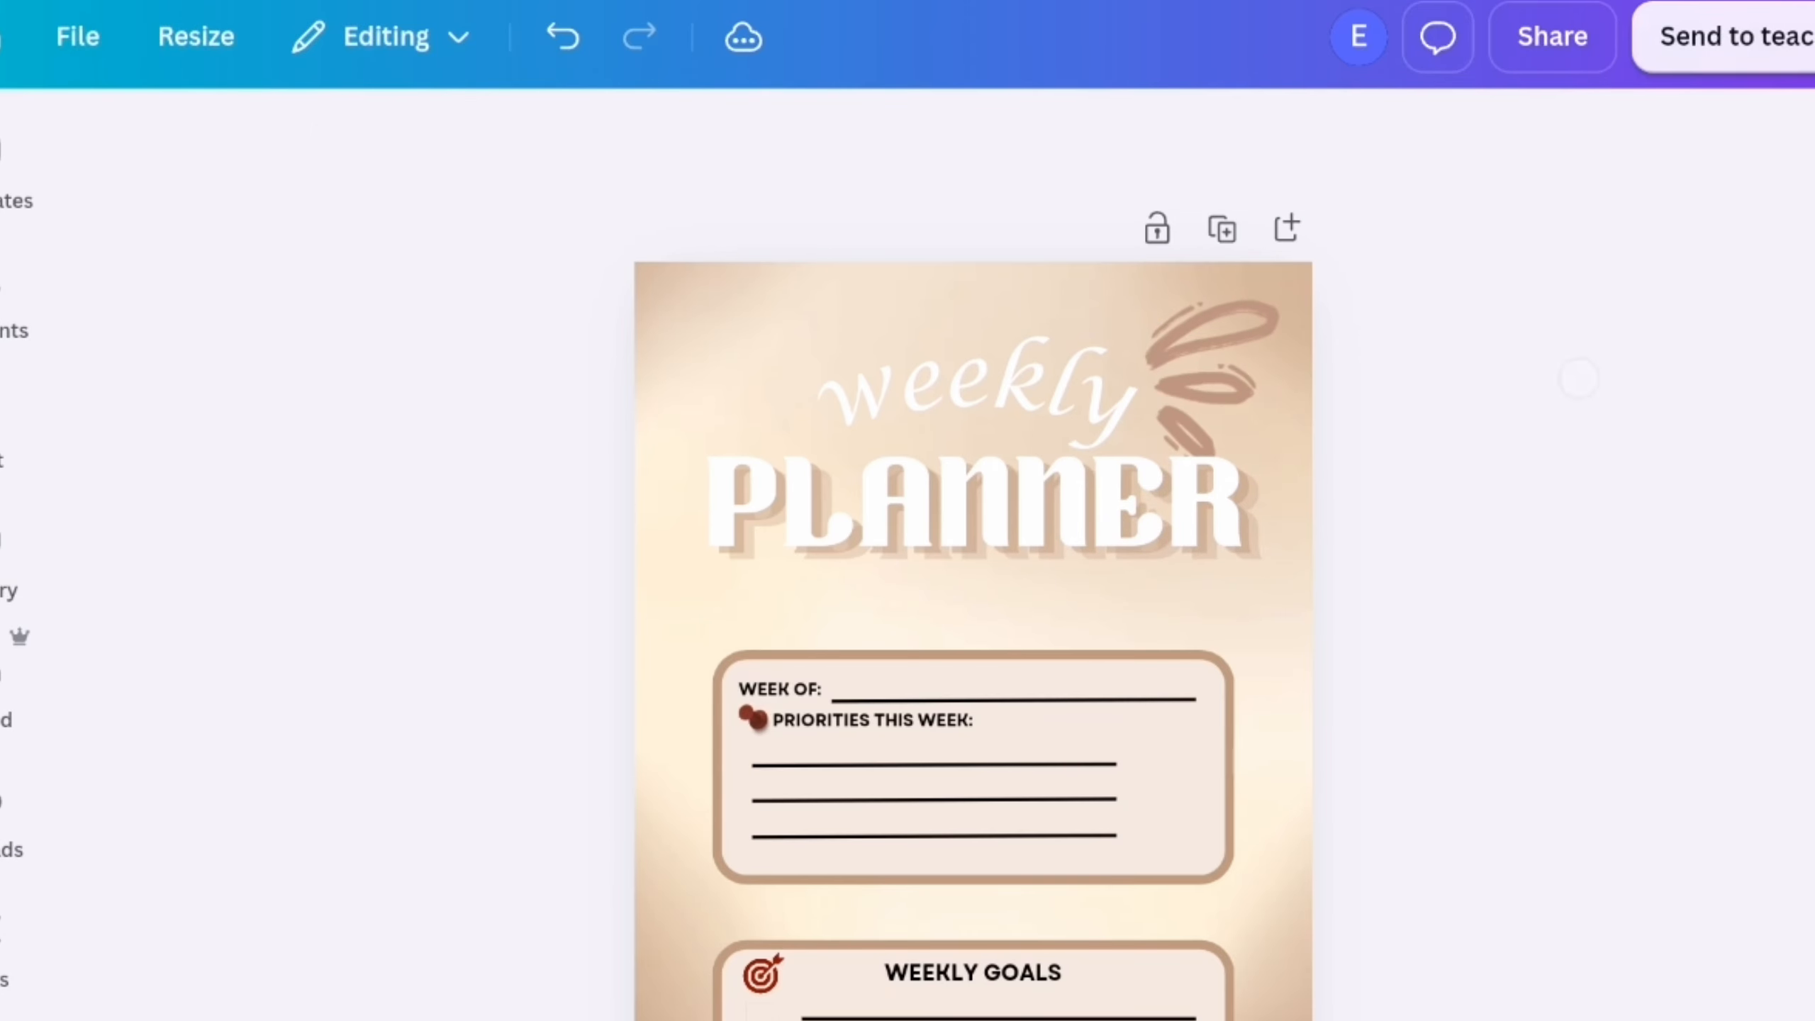
{"action": "left_click", "coordinate": [6, 304]}
{"action": "scroll", "coordinate": [372, 813], "scroll_direction": "up", "scroll_amount": 7}
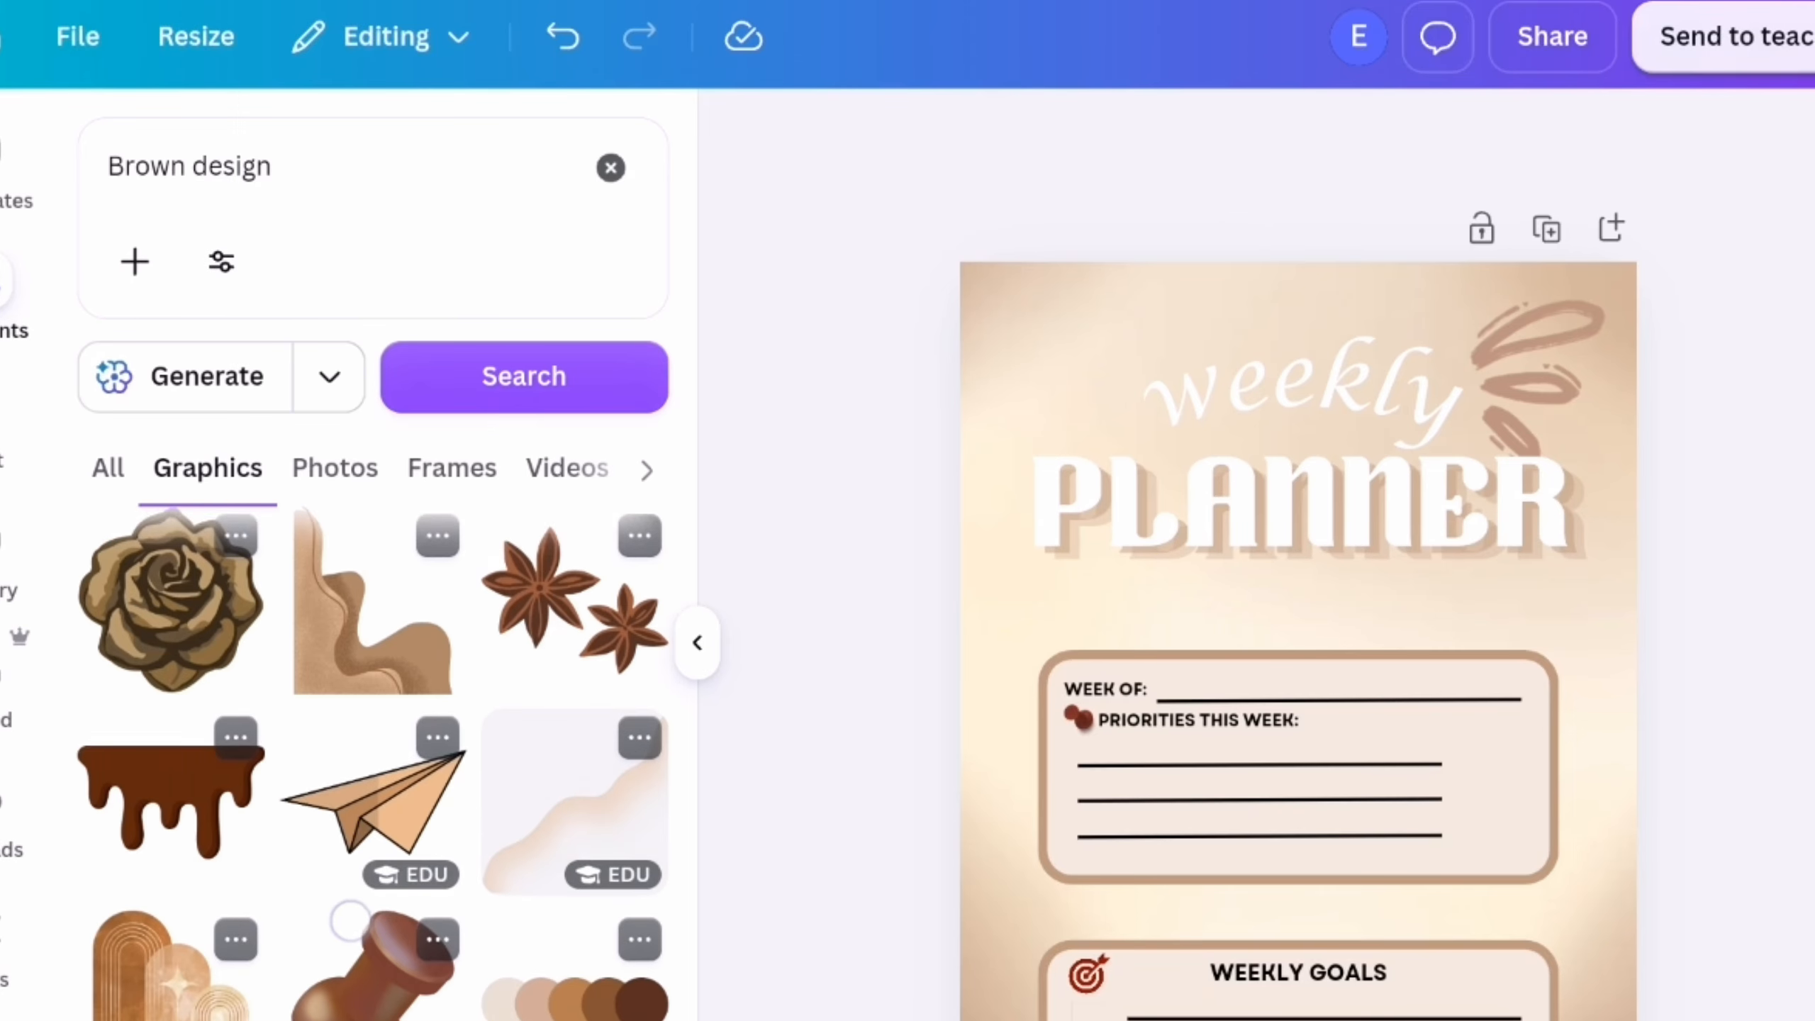
{"action": "left_click", "coordinate": [368, 902]}
{"action": "left_click", "coordinate": [697, 642]}
{"action": "left_click_drag", "start_coordinate": [830, 556], "coordinate": [728, 782]}
{"action": "left_click", "coordinate": [989, 284]}
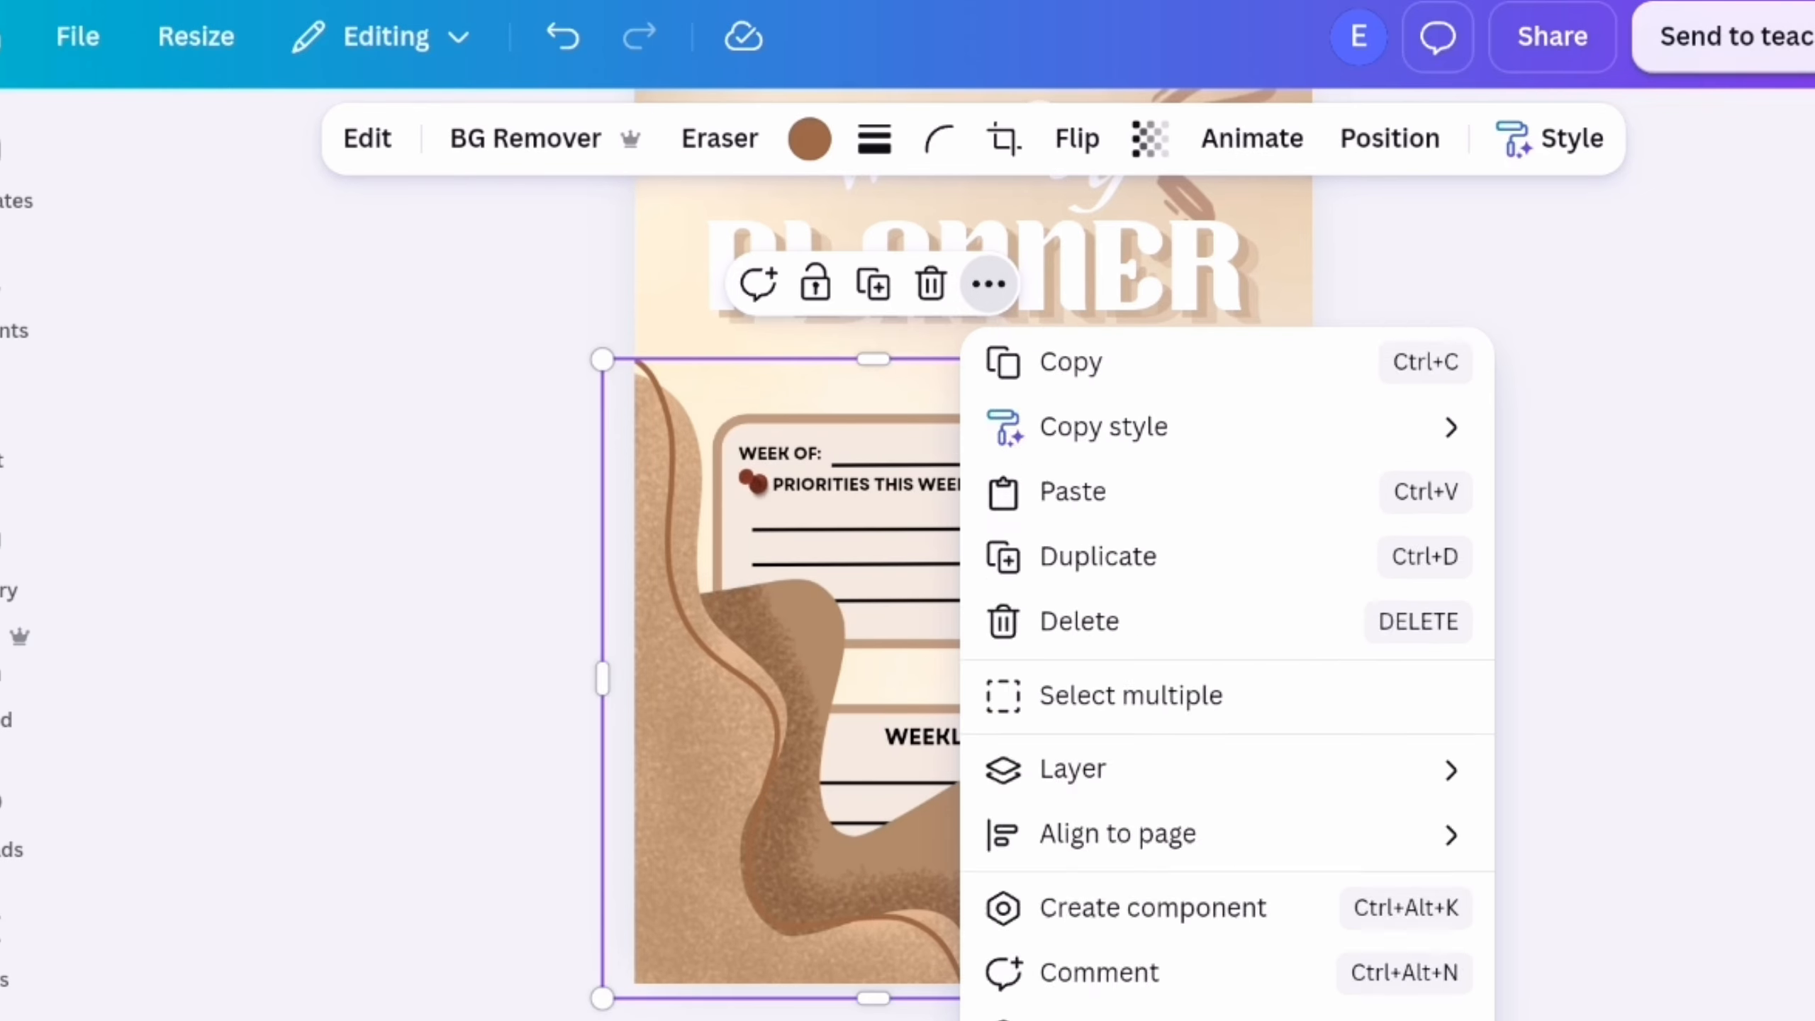
{"action": "scroll", "coordinate": [1206, 627], "scroll_direction": "down", "scroll_amount": 3}
{"action": "scroll", "coordinate": [1206, 627], "scroll_direction": "up", "scroll_amount": 2}
{"action": "left_click", "coordinate": [1206, 620]}
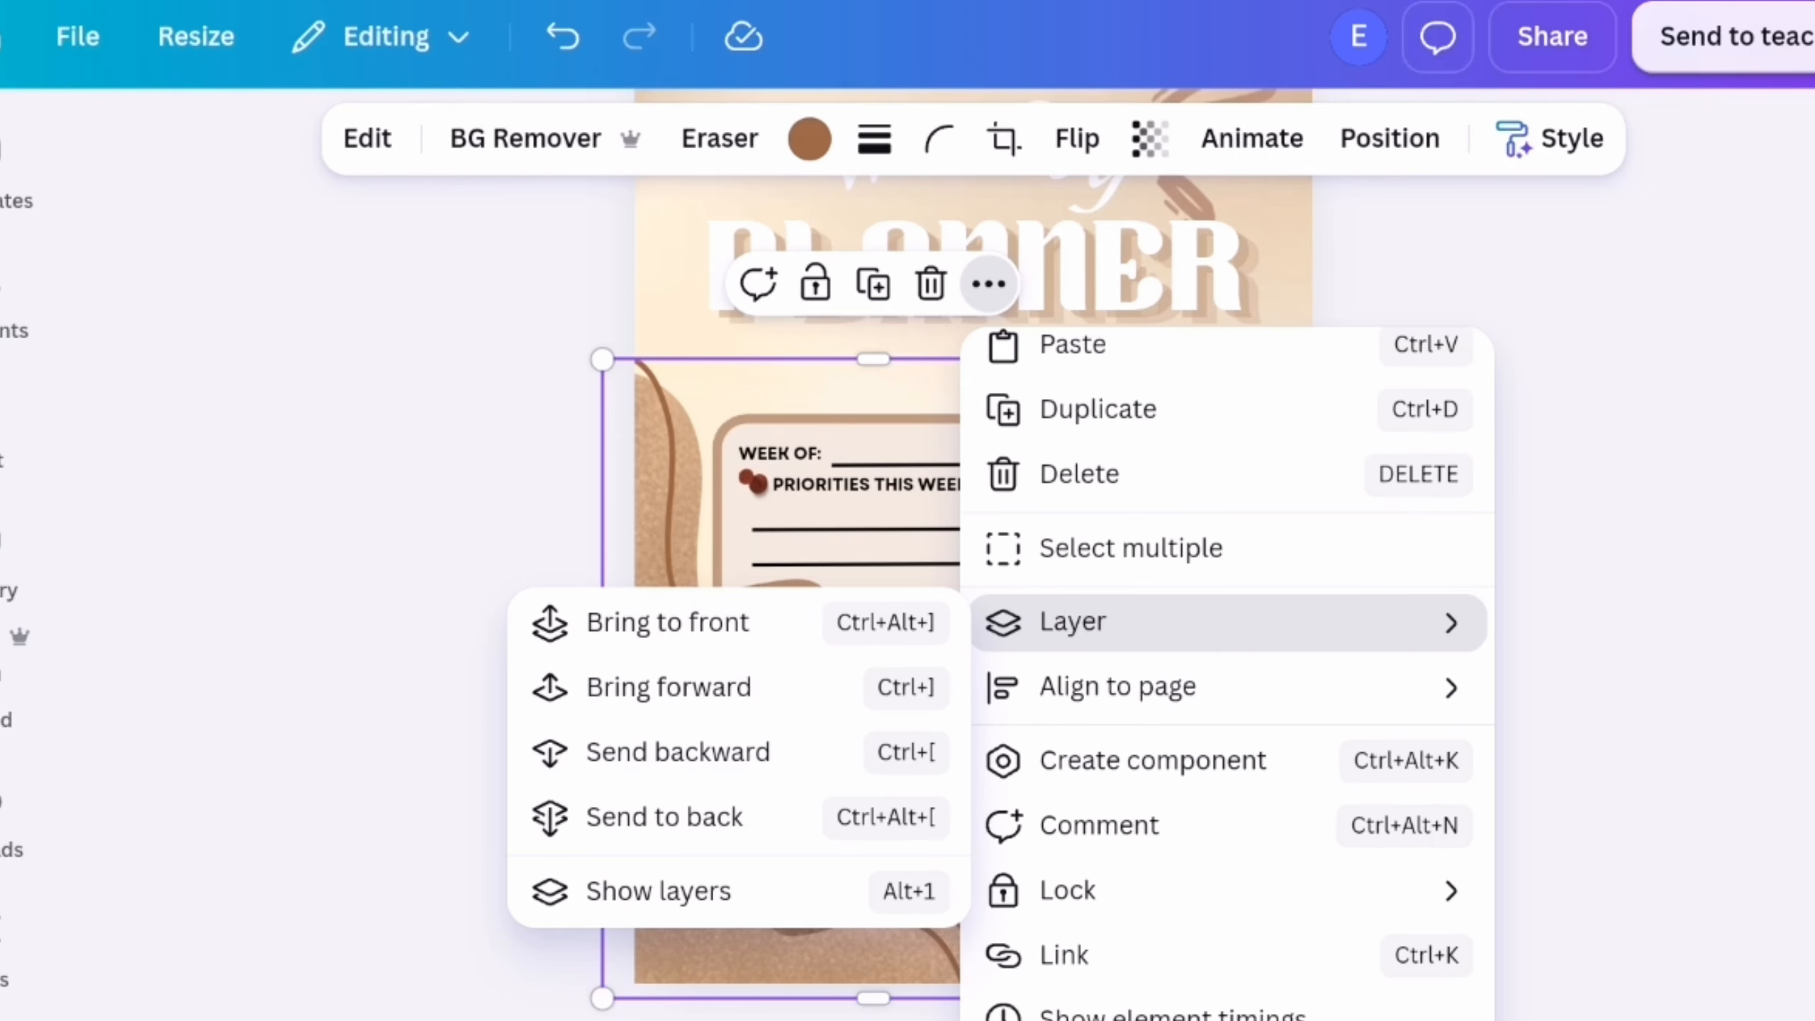
{"action": "left_click", "coordinate": [1507, 656]}
{"action": "scroll", "coordinate": [1507, 657], "scroll_direction": "up", "scroll_amount": 3}
{"action": "scroll", "coordinate": [1507, 657], "scroll_direction": "down", "scroll_amount": 3}
{"action": "left_click", "coordinate": [672, 705]}
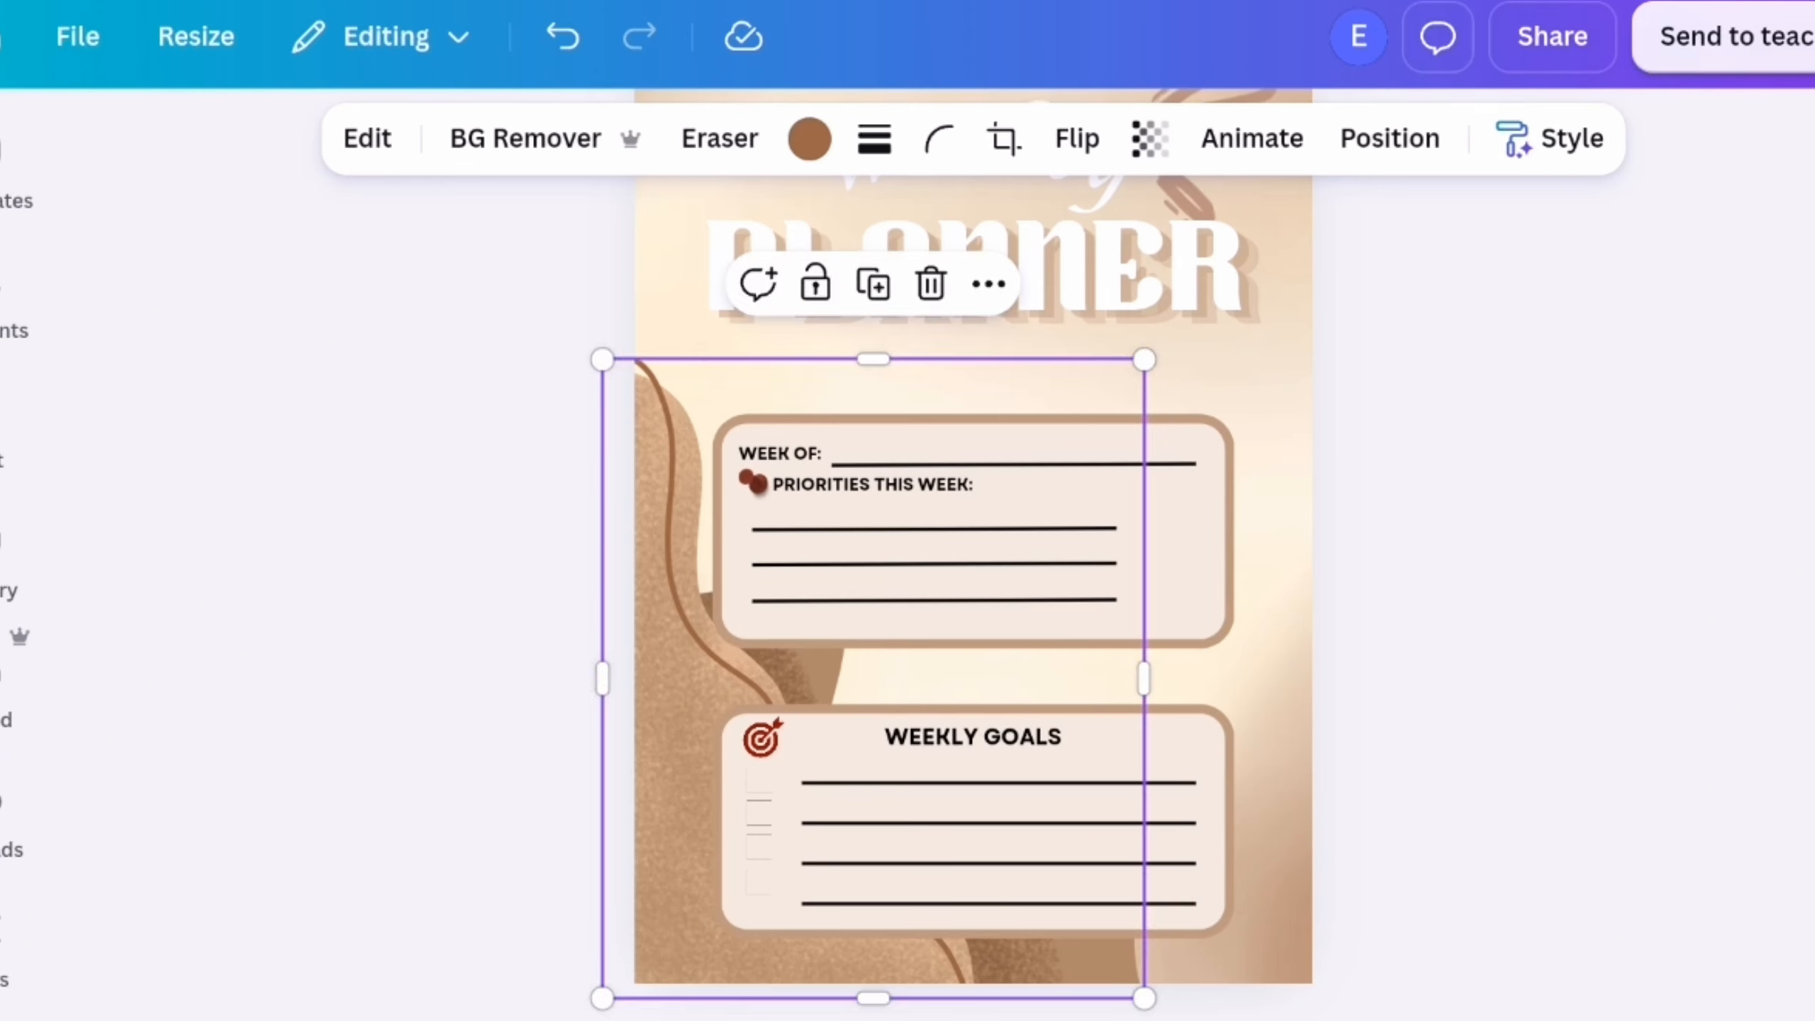
{"action": "left_click_drag", "start_coordinate": [672, 706], "coordinate": [709, 706]}
{"action": "left_click", "coordinate": [1654, 325]}
{"action": "scroll", "coordinate": [1655, 326], "scroll_direction": "up", "scroll_amount": 1}
{"action": "left_click", "coordinate": [7, 300]}
{"action": "scroll", "coordinate": [373, 730], "scroll_direction": "down", "scroll_amount": 4}
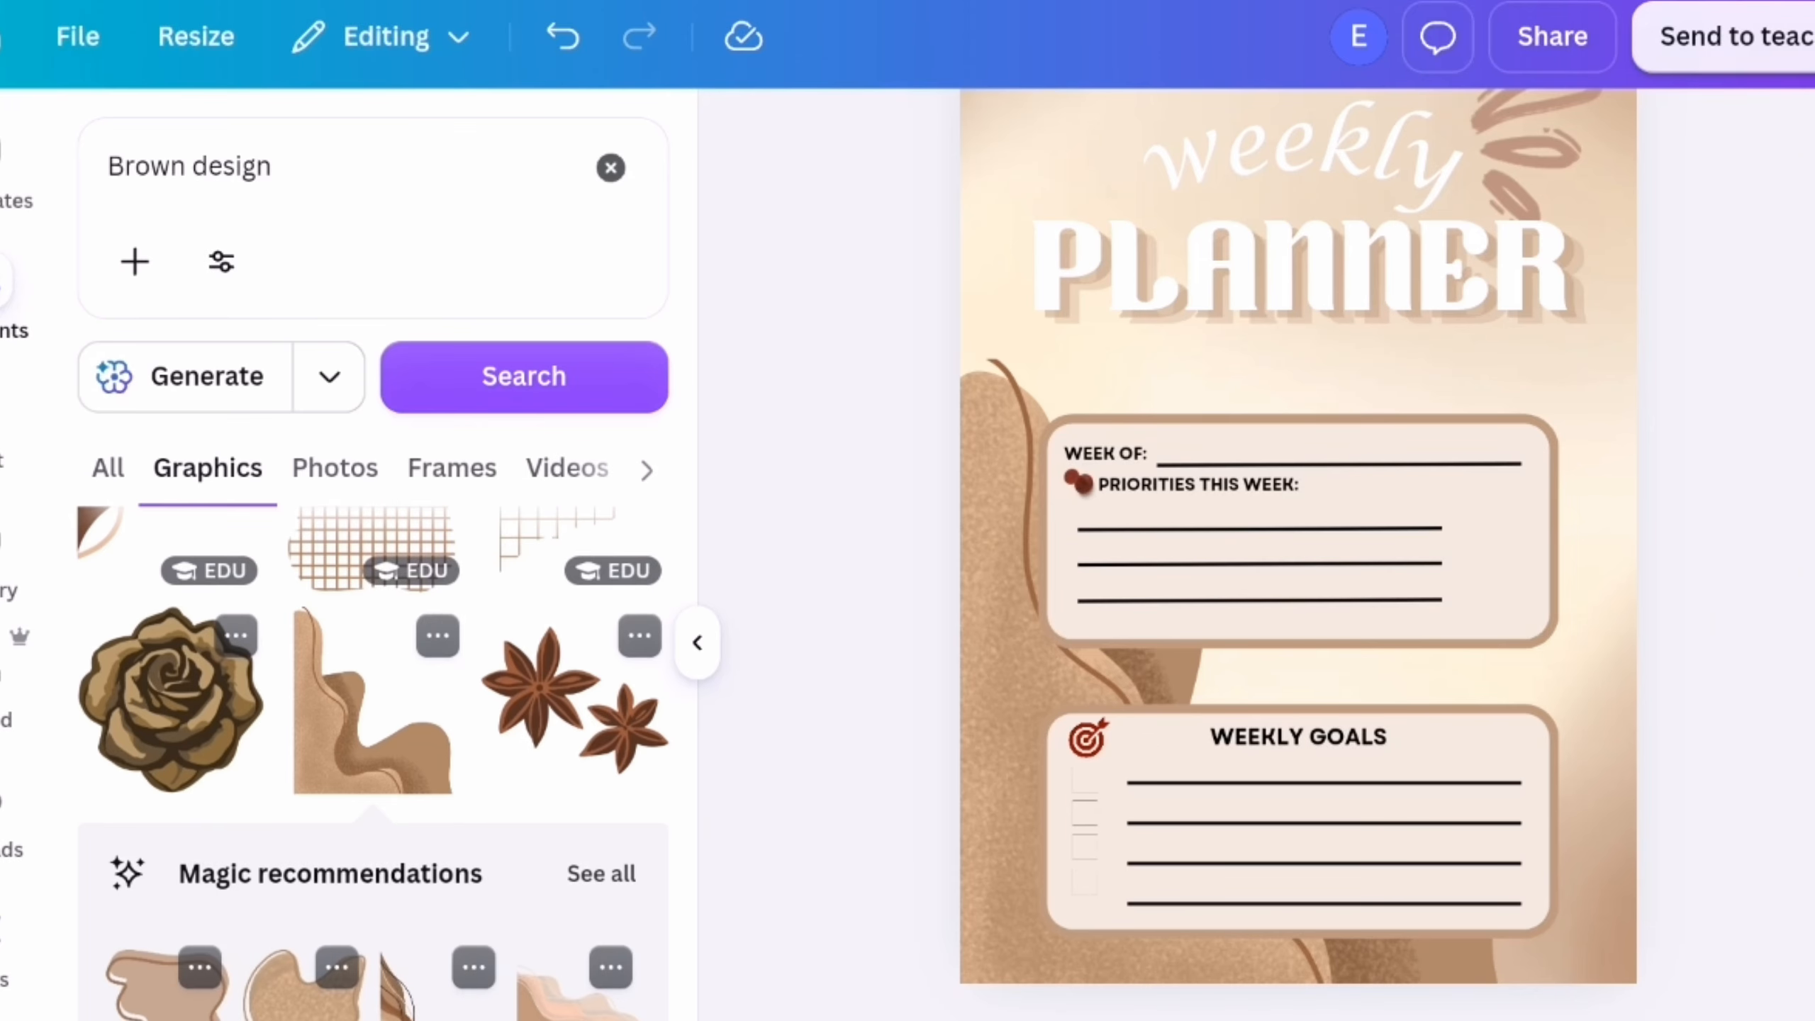
{"action": "left_click", "coordinate": [1000, 679]}
{"action": "key", "text": "Delete"}
Add the layered brown waves graphic with dark outlines, place it in the page's lower-left corner and send it behind the frames
{"action": "left_click", "coordinate": [441, 819]}
{"action": "left_click", "coordinate": [698, 643]}
{"action": "left_click_drag", "start_coordinate": [775, 599], "coordinate": [708, 859]}
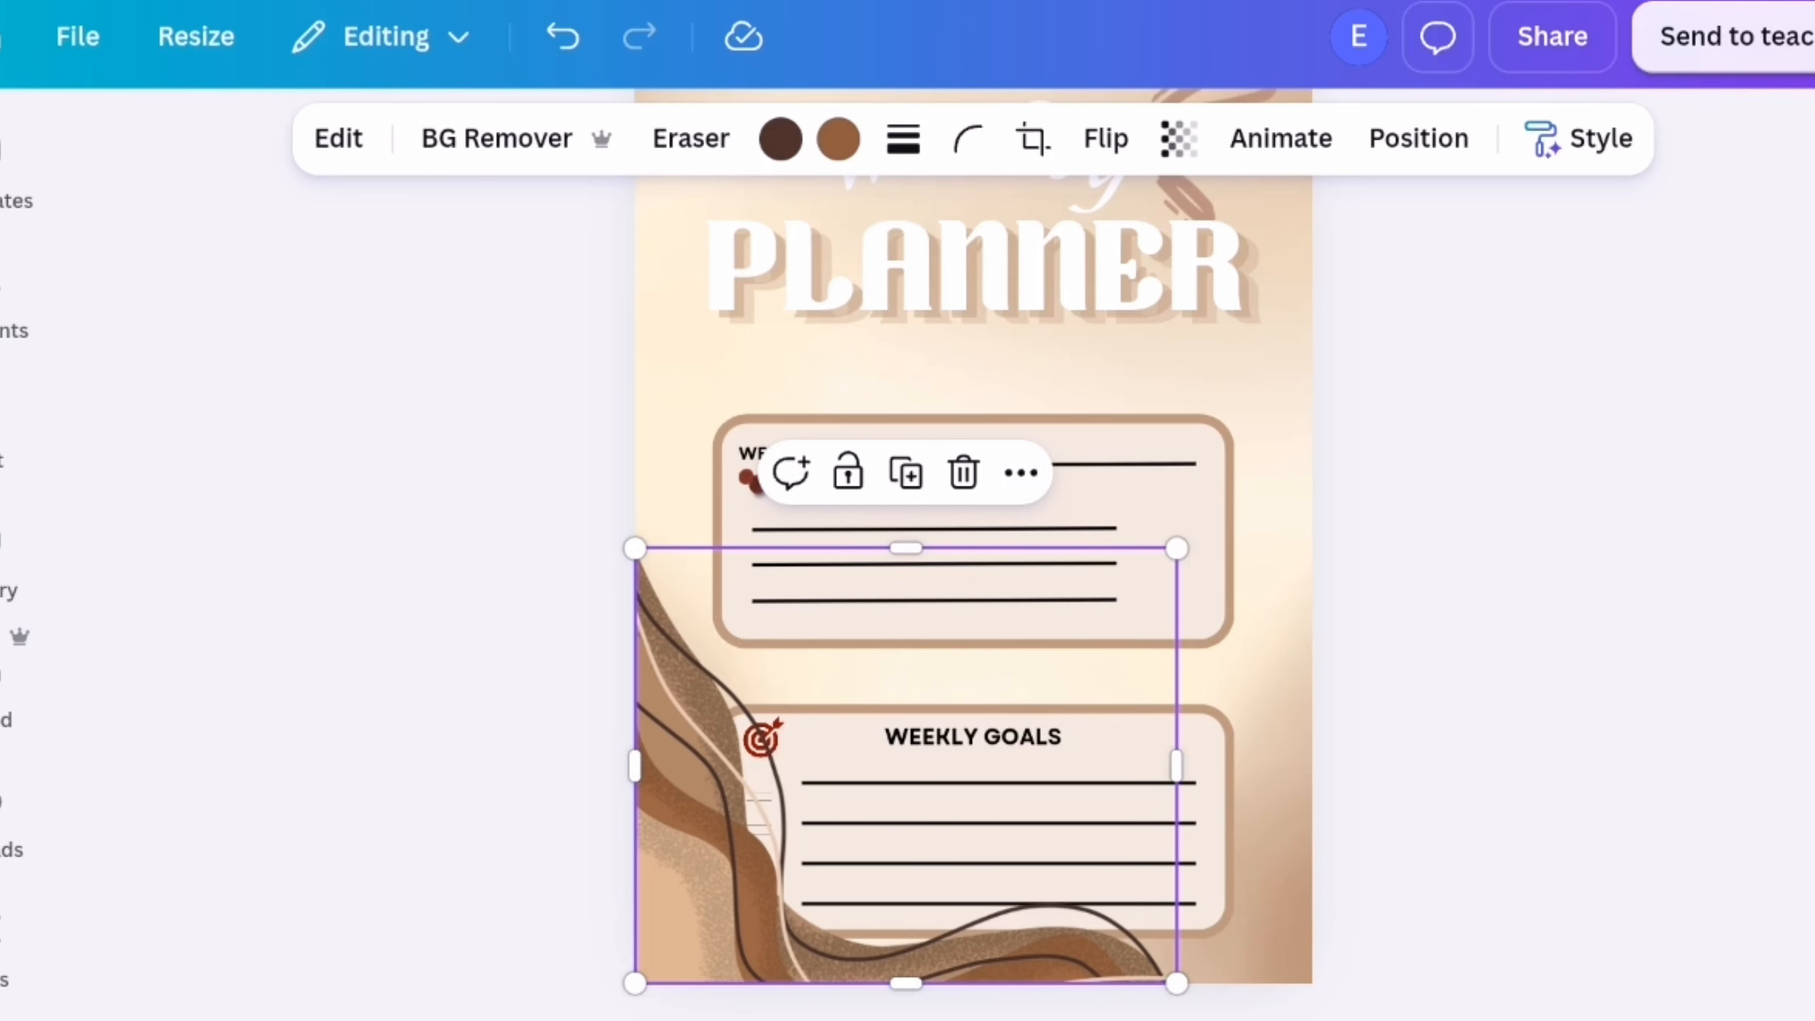
{"action": "left_click", "coordinate": [1021, 473]}
{"action": "left_click", "coordinate": [1144, 957]}
{"action": "left_click", "coordinate": [1507, 334]}
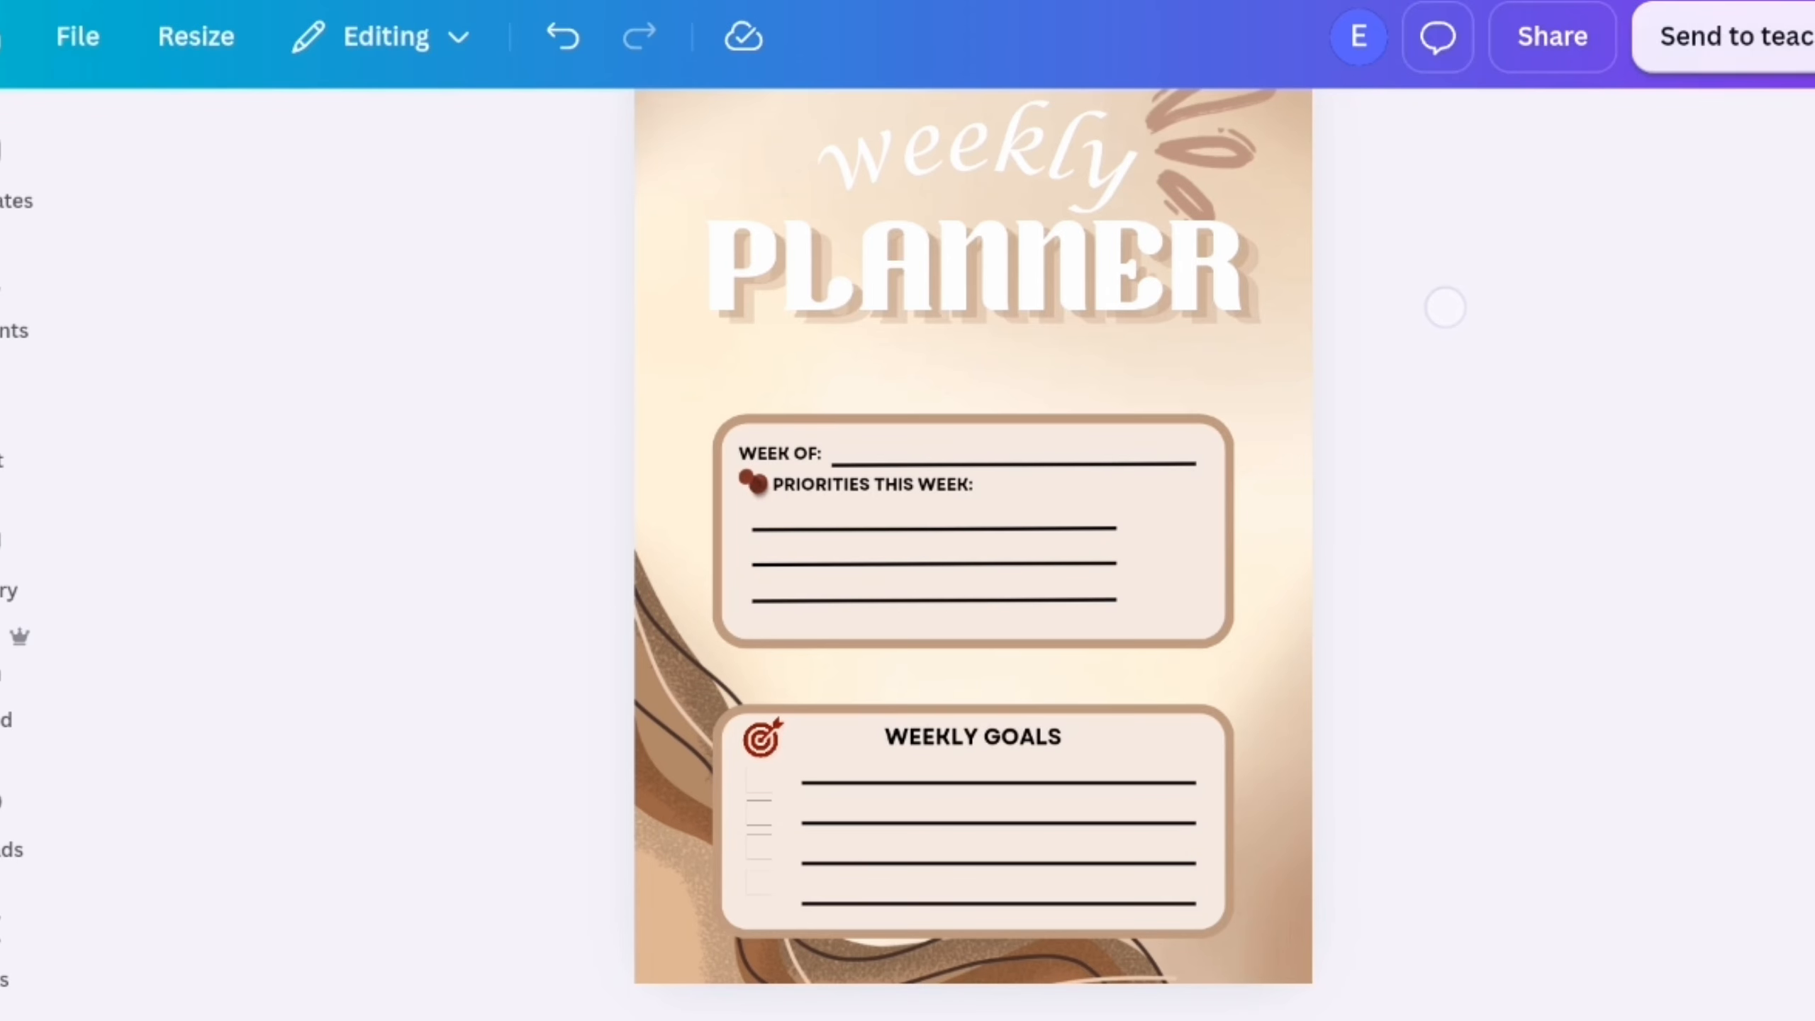
{"action": "left_click", "coordinate": [7, 292]}
{"action": "left_click", "coordinate": [575, 991]}
{"action": "left_click", "coordinate": [697, 643]}
{"action": "left_click_drag", "start_coordinate": [1074, 565], "coordinate": [990, 531]}
{"action": "left_click_drag", "start_coordinate": [1182, 415], "coordinate": [1000, 724]}
{"action": "left_click_drag", "start_coordinate": [529, 579], "coordinate": [912, 693]}
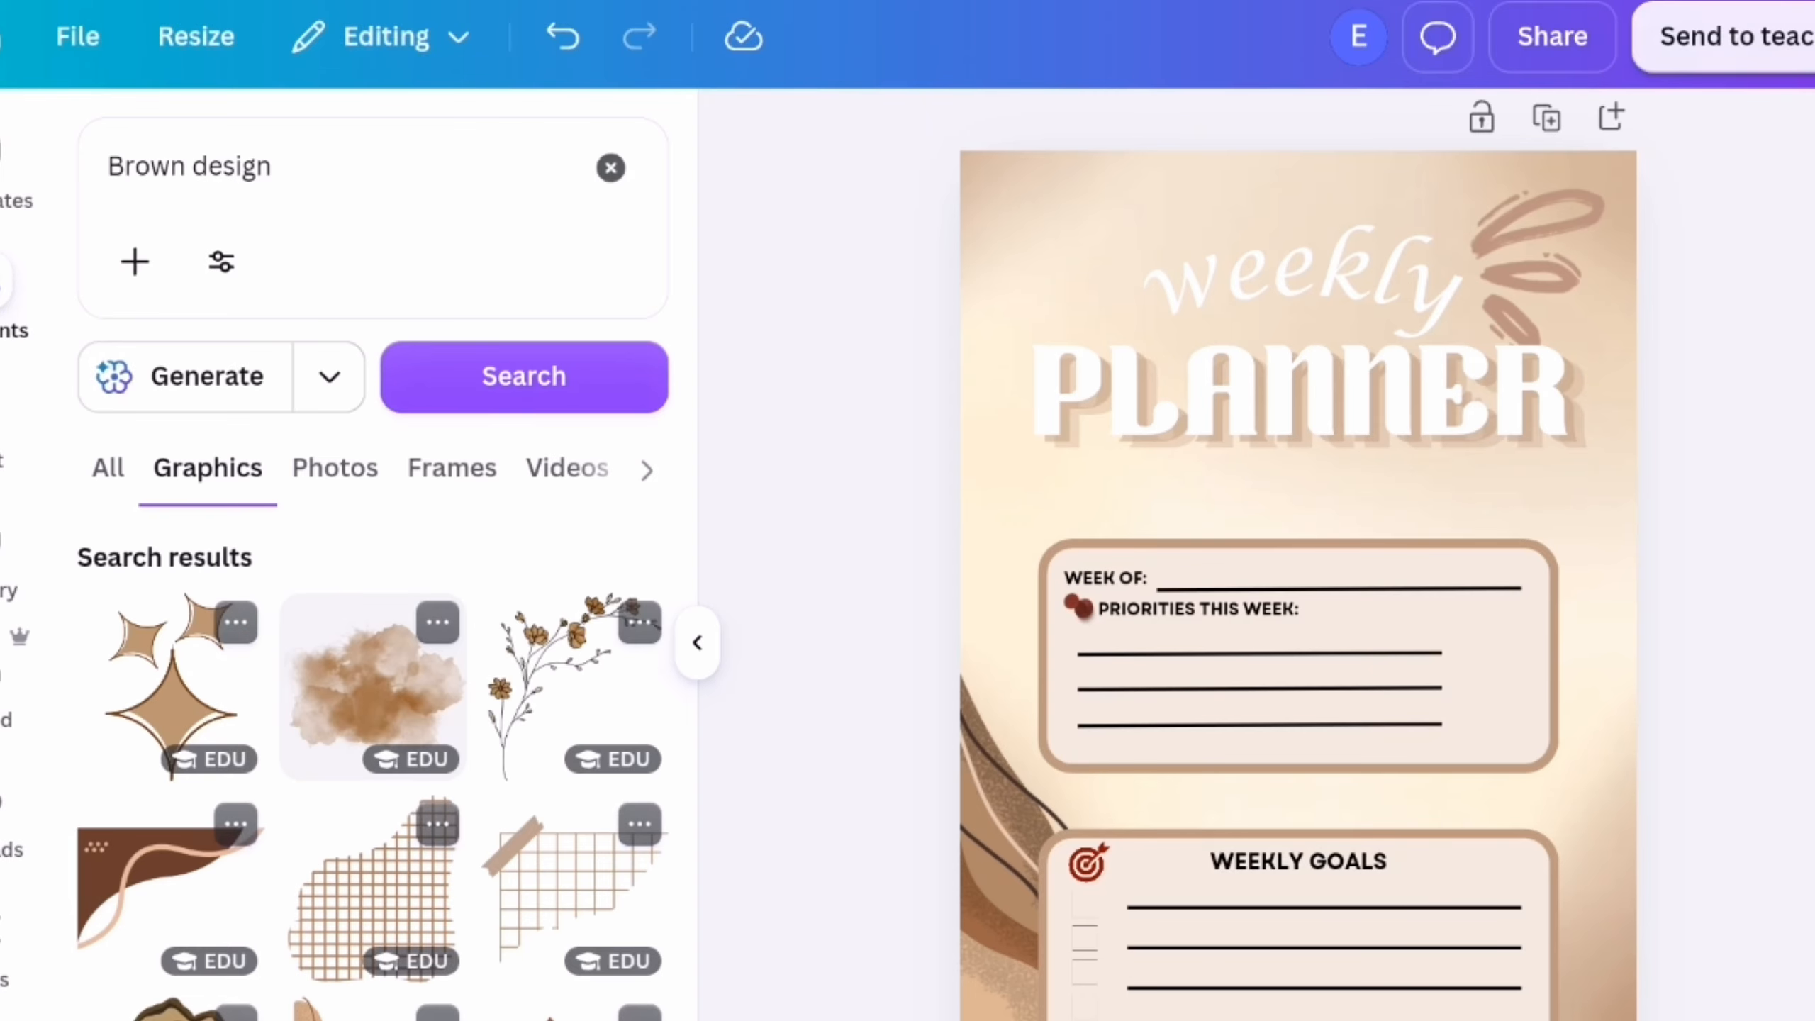
Browse the "Brown design" graphics for another decoration for the planner page
{"action": "scroll", "coordinate": [469, 762], "scroll_direction": "down", "scroll_amount": 5}
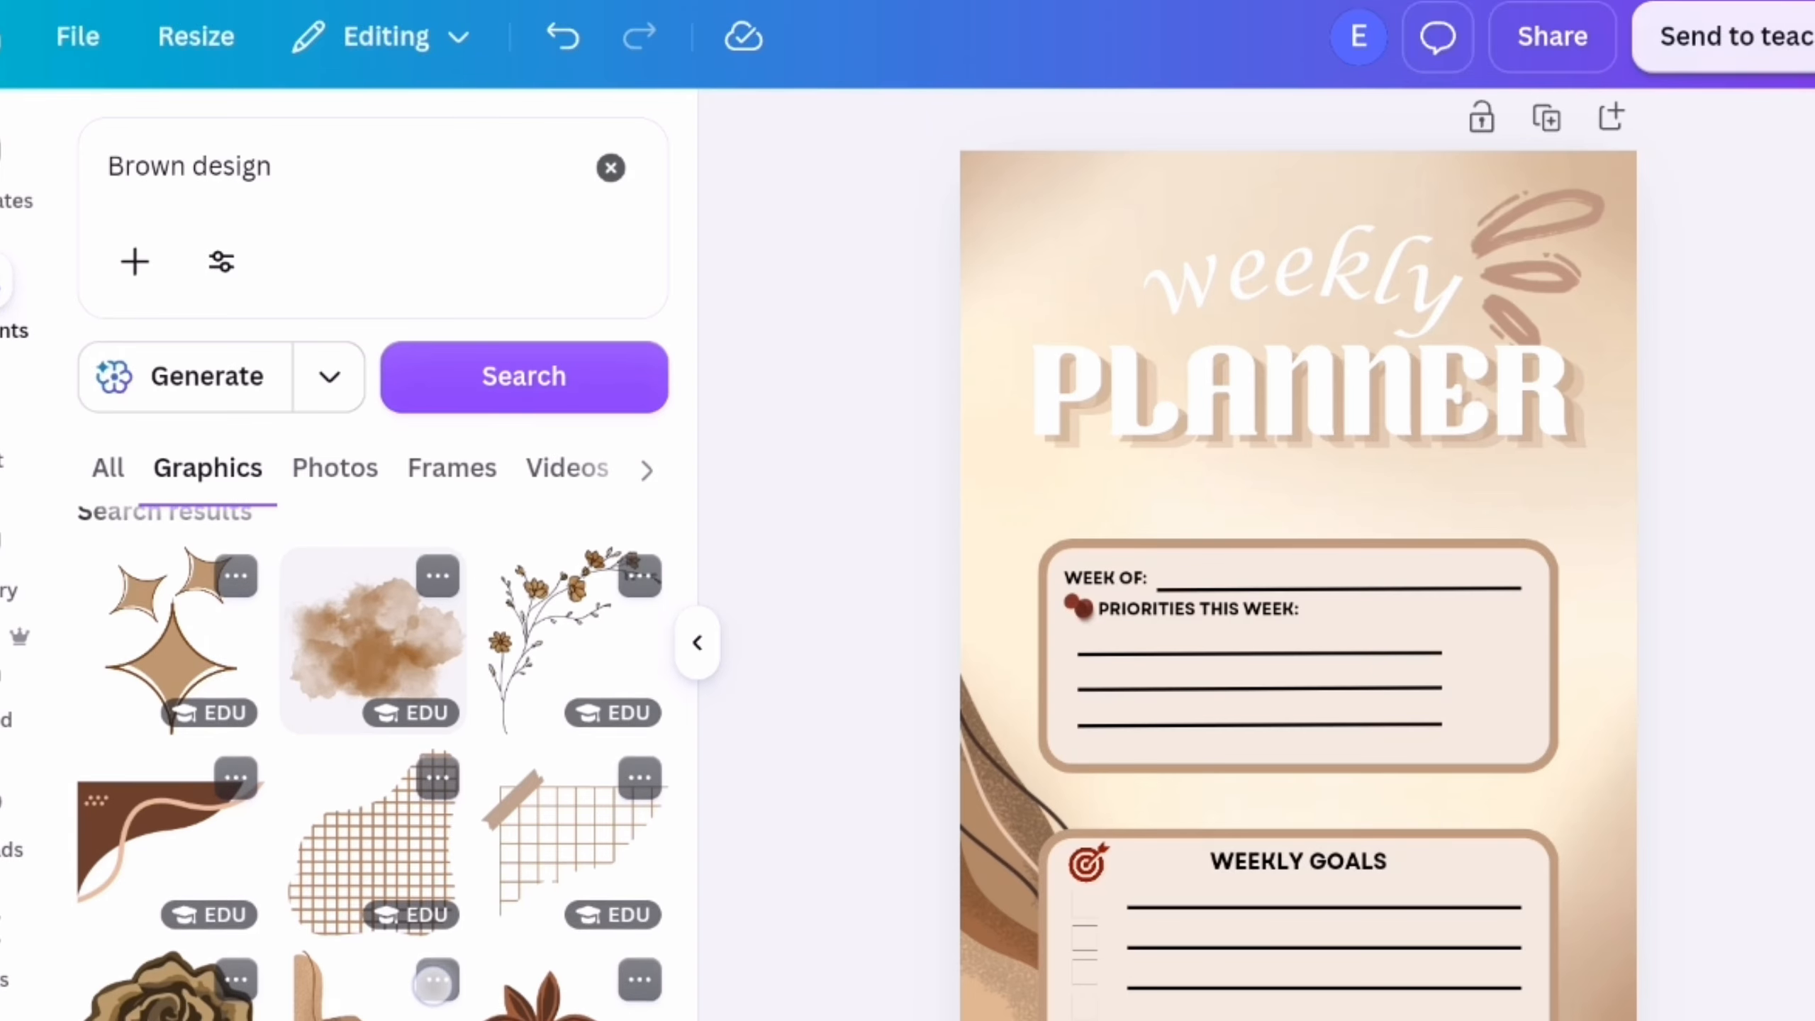
{"action": "scroll", "coordinate": [469, 763], "scroll_direction": "down", "scroll_amount": 10}
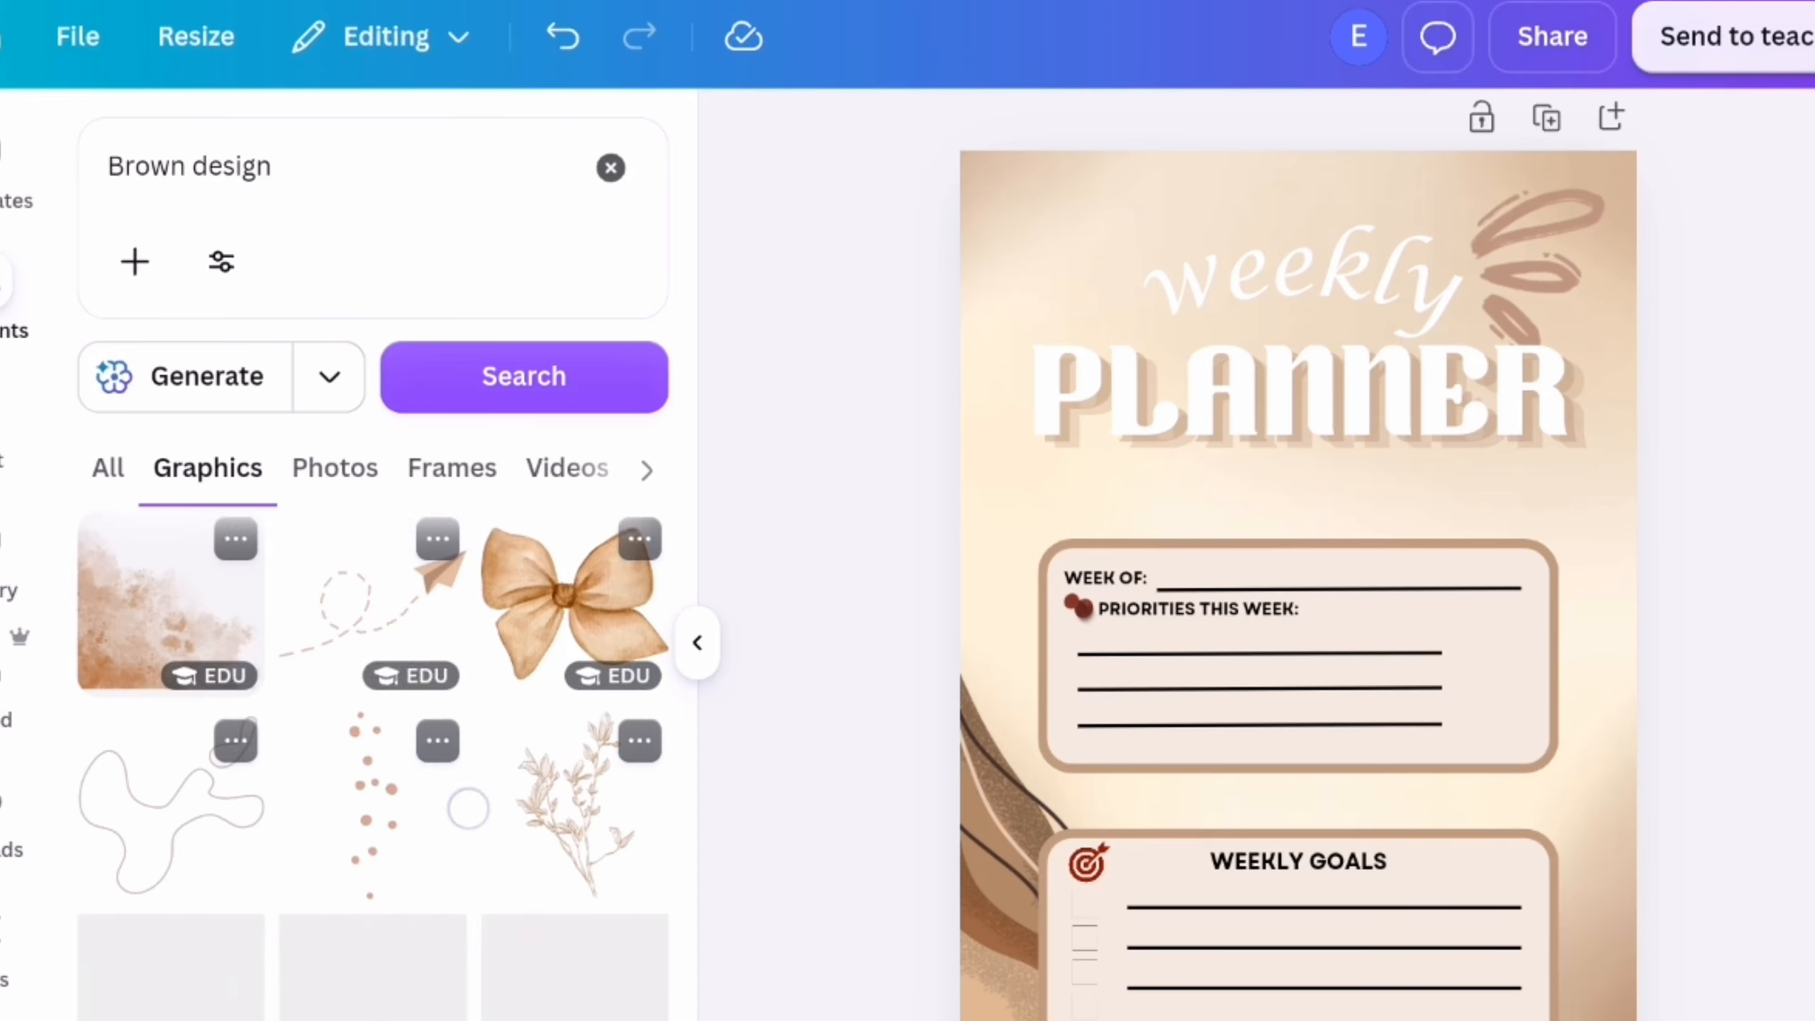
{"action": "scroll", "coordinate": [478, 785], "scroll_direction": "down", "scroll_amount": 10}
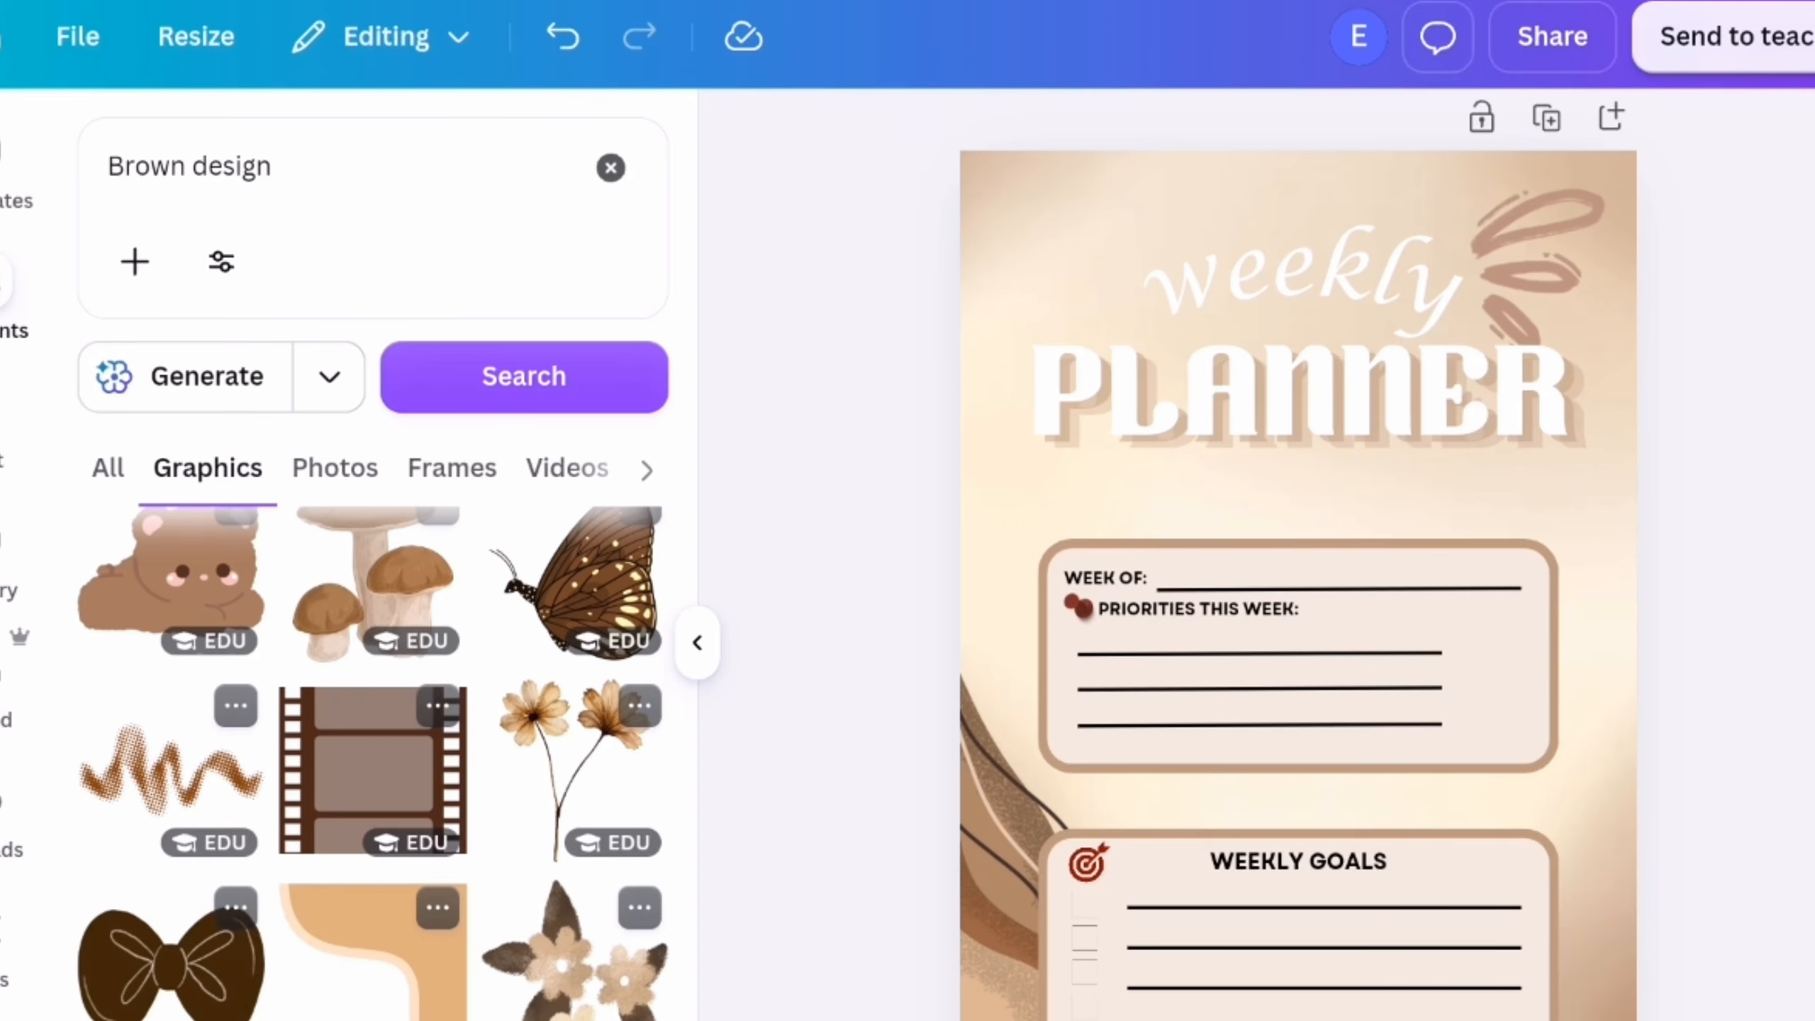